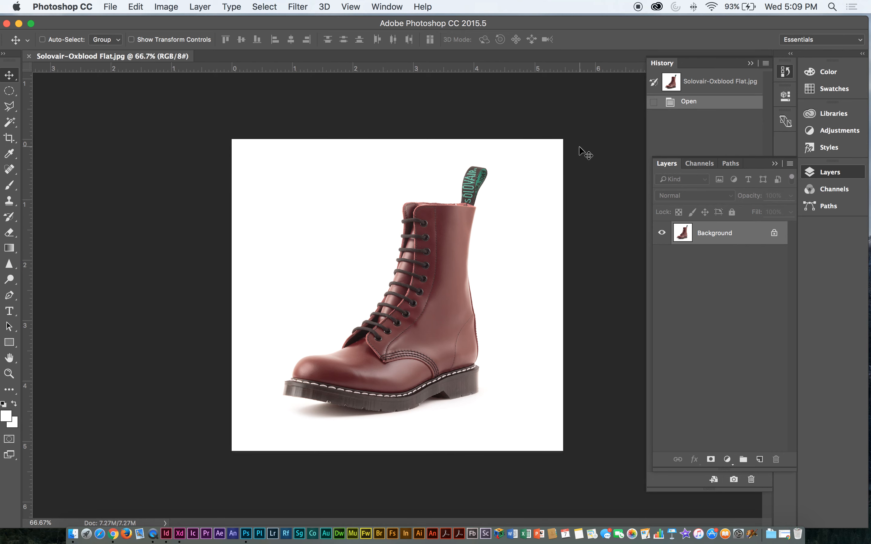
Check the image's dimensions in pixels in the Image Size settings without resizing it
{"action": "left_click", "coordinate": [200, 6]}
{"action": "mouse_move", "coordinate": [166, 6]}
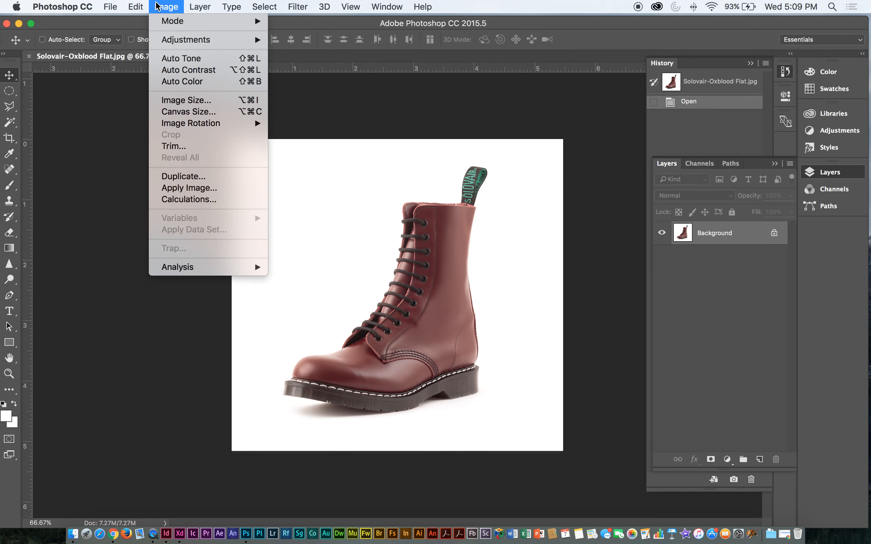
{"action": "left_click", "coordinate": [184, 103]}
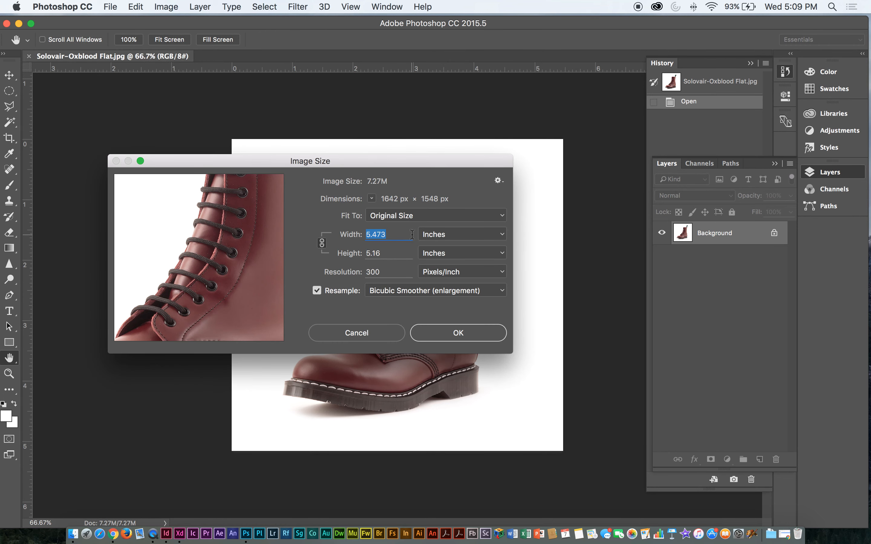
{"action": "left_click", "coordinate": [437, 240]}
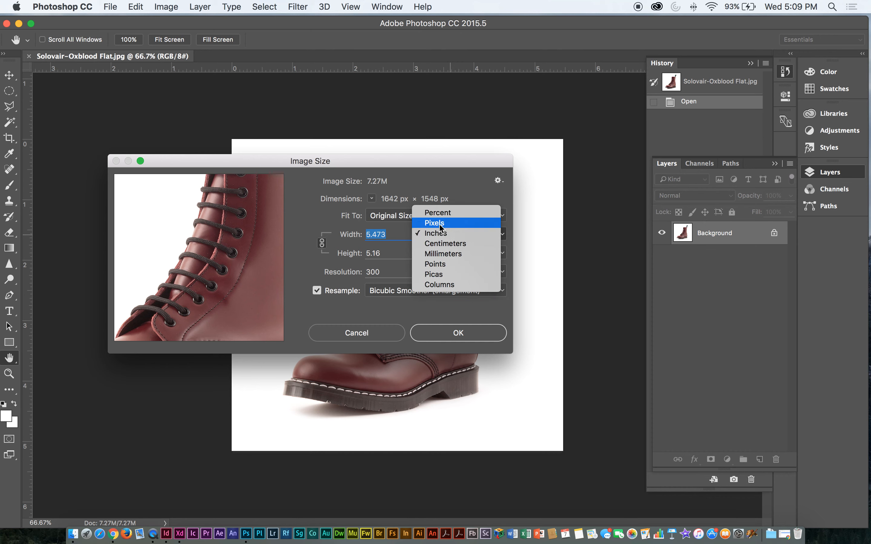
{"action": "left_click", "coordinate": [438, 226]}
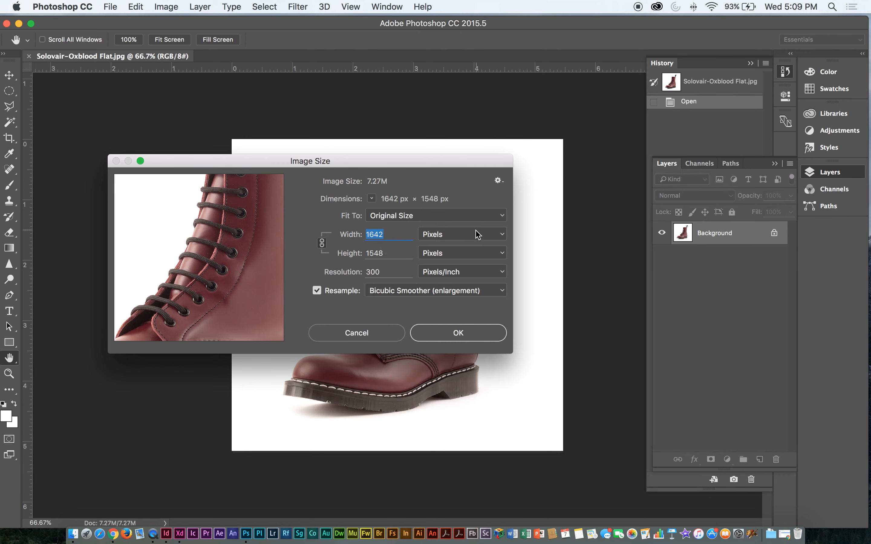
{"action": "left_click", "coordinate": [448, 339]}
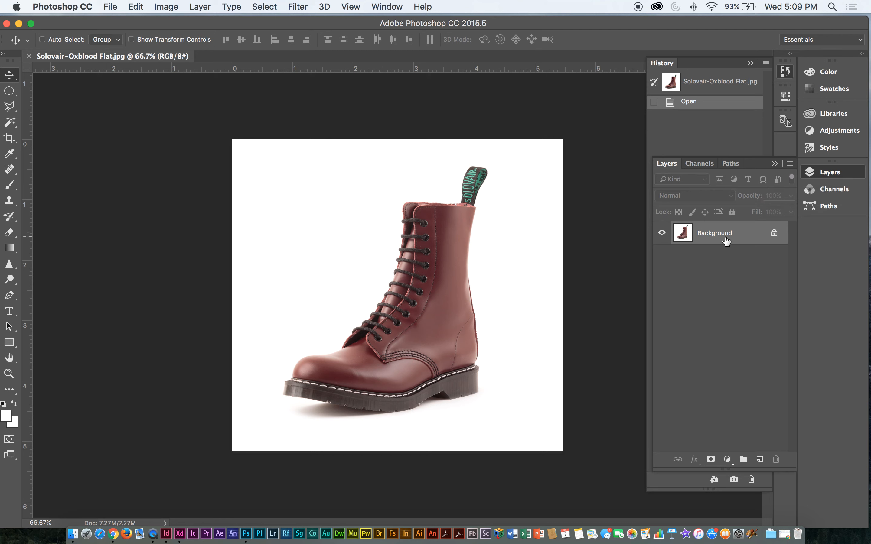
Convert the locked Background into a regular layer named Layer 0
{"action": "double_click", "coordinate": [742, 236]}
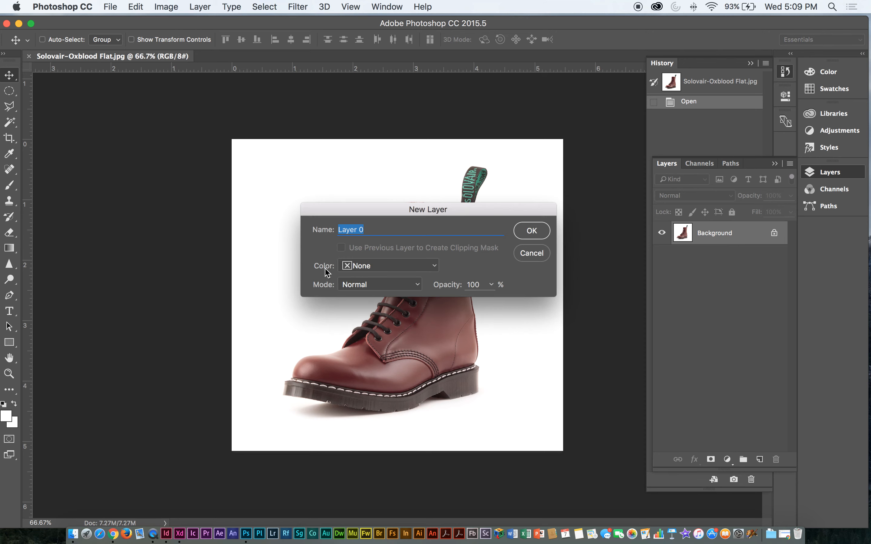
{"action": "left_click", "coordinate": [525, 230]}
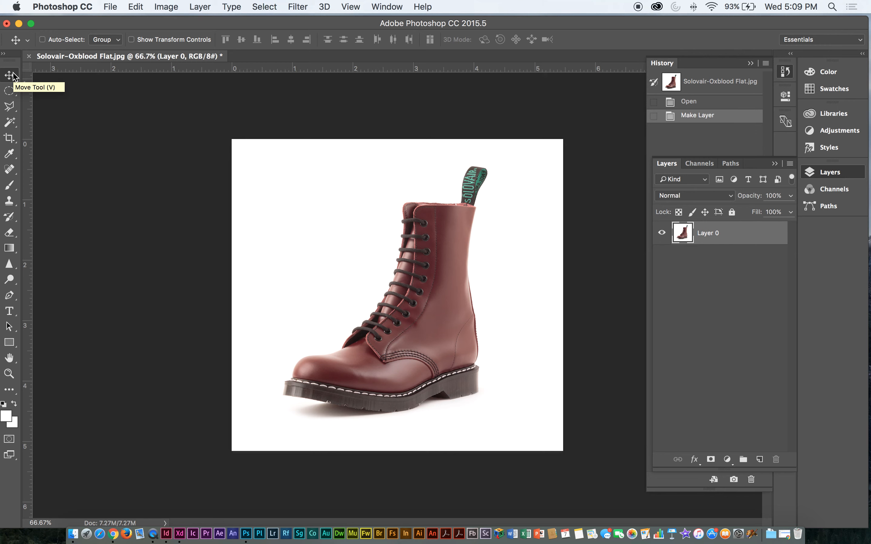
{"action": "key", "text": "super+plus"}
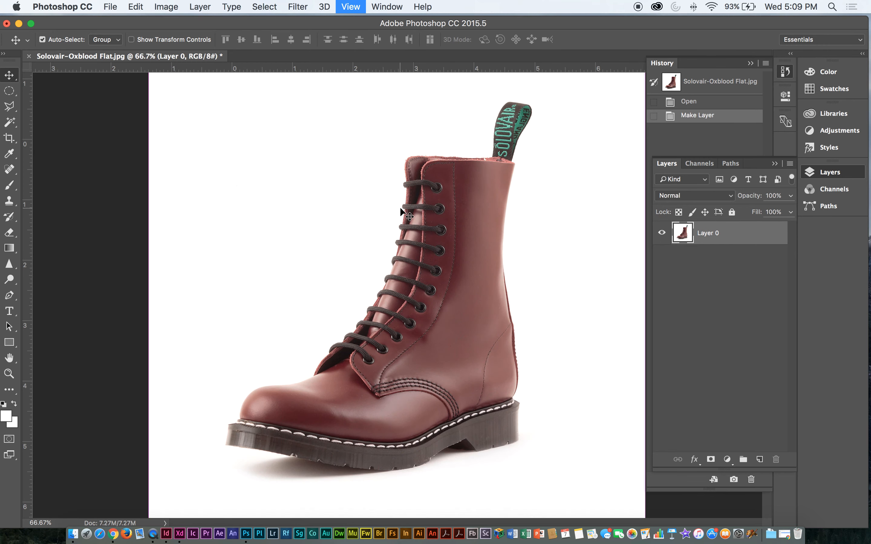
{"action": "key", "text": "super+plus"}
{"action": "key", "text": "super+minus"}
{"action": "key", "text": "super+minus"}
{"action": "key", "text": "super+minus"}
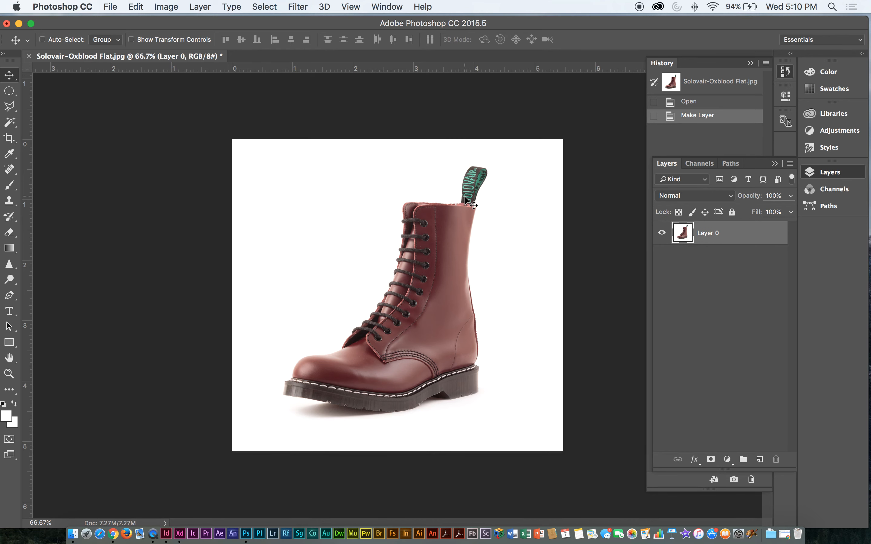
View the image at 100% and select the white background around the boot with the Magic Wand at a tolerance of 60
{"action": "key", "text": "super+1"}
{"action": "left_click", "coordinate": [15, 233]}
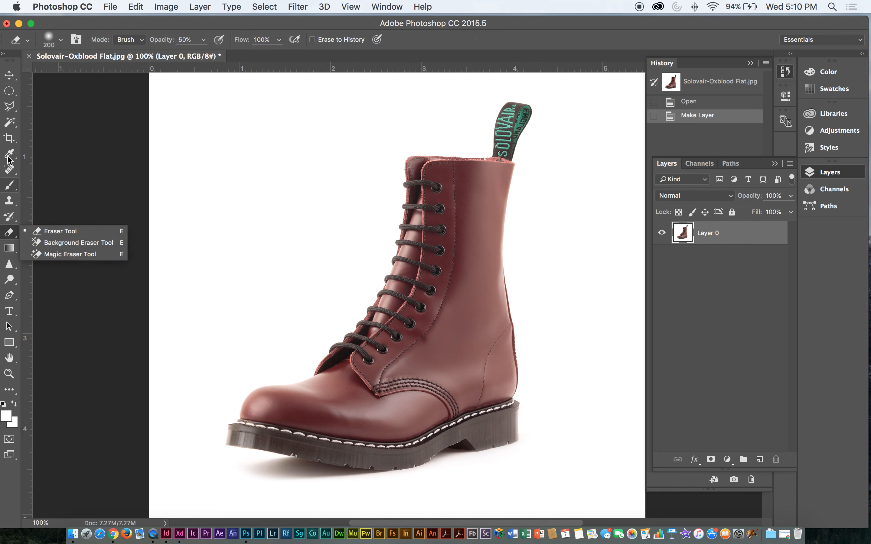
{"action": "left_click", "coordinate": [9, 123]}
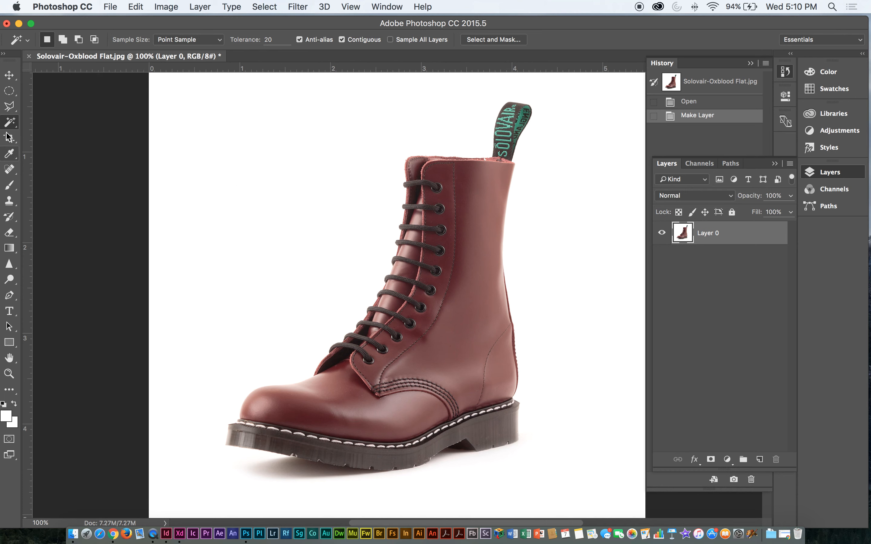
{"action": "left_click", "coordinate": [11, 123]}
{"action": "left_click", "coordinate": [304, 171]}
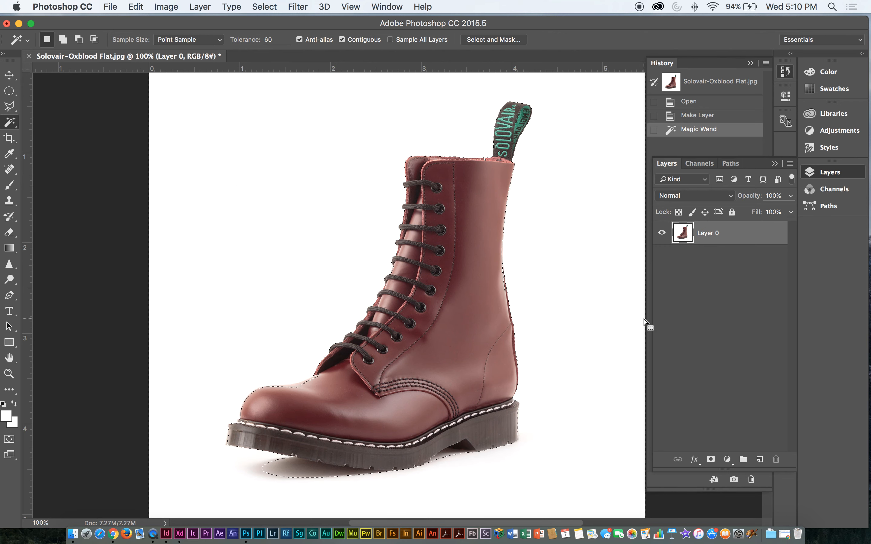
Inspect the selection edge around the toe, clear it, and reselect the white background with the Magic Wand at a tolerance of 30
{"action": "key", "text": "super+equal"}
{"action": "key", "text": "super+equal"}
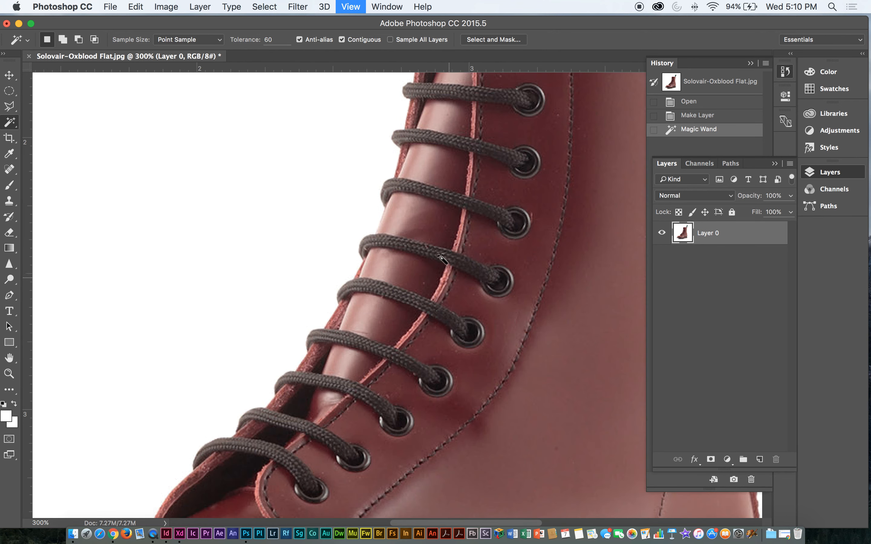
{"action": "left_click_drag", "start_coordinate": [367, 255], "coordinate": [466, 106]}
{"action": "left_click_drag", "start_coordinate": [334, 383], "coordinate": [324, 274]}
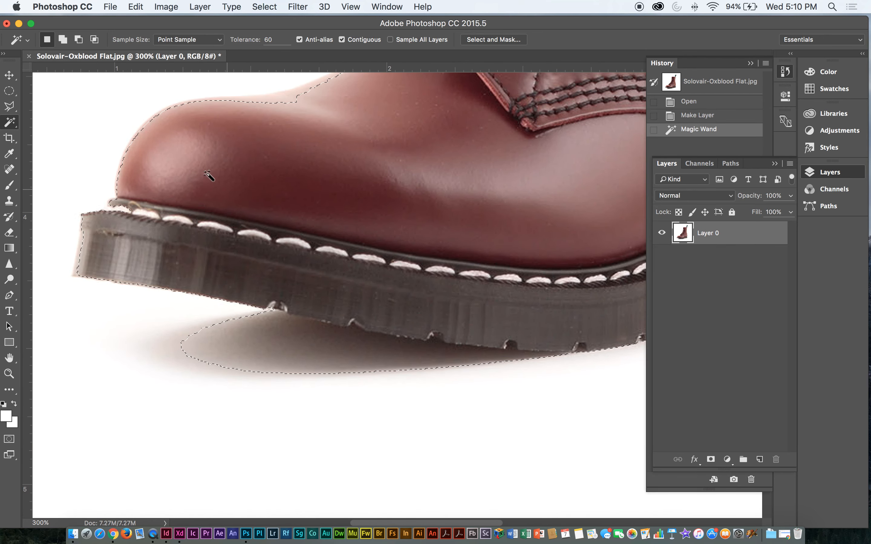
{"action": "left_click_drag", "start_coordinate": [261, 96], "coordinate": [251, 179]}
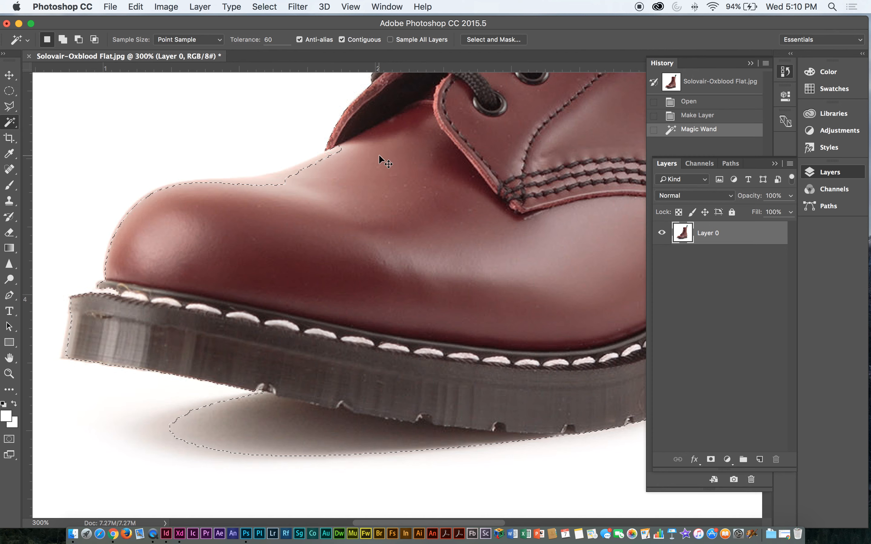
{"action": "key", "text": "super+1"}
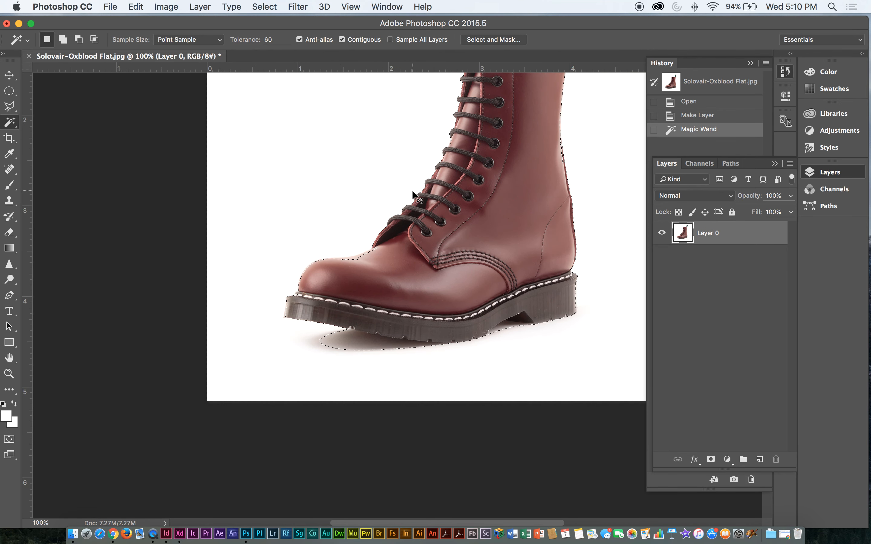
{"action": "key", "text": "super+d"}
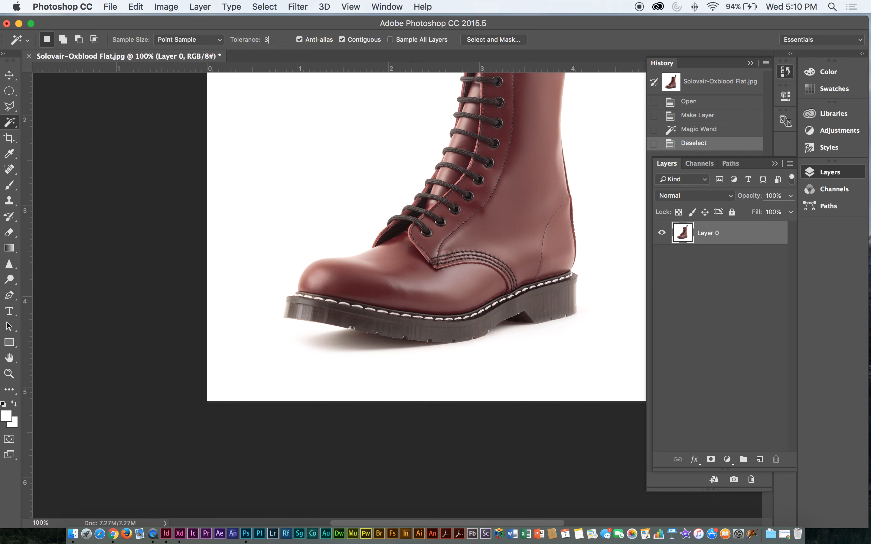
{"action": "left_click", "coordinate": [339, 185]}
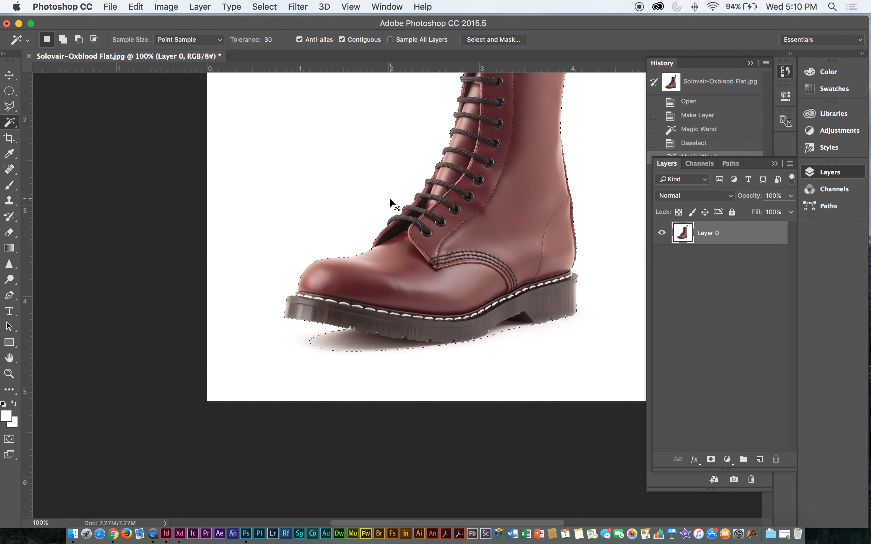
Clear the selection and reselect the white background above the toe with the Magic Wand at a tolerance of 15
{"action": "key", "text": "super+equal"}
{"action": "key", "text": "super+equal"}
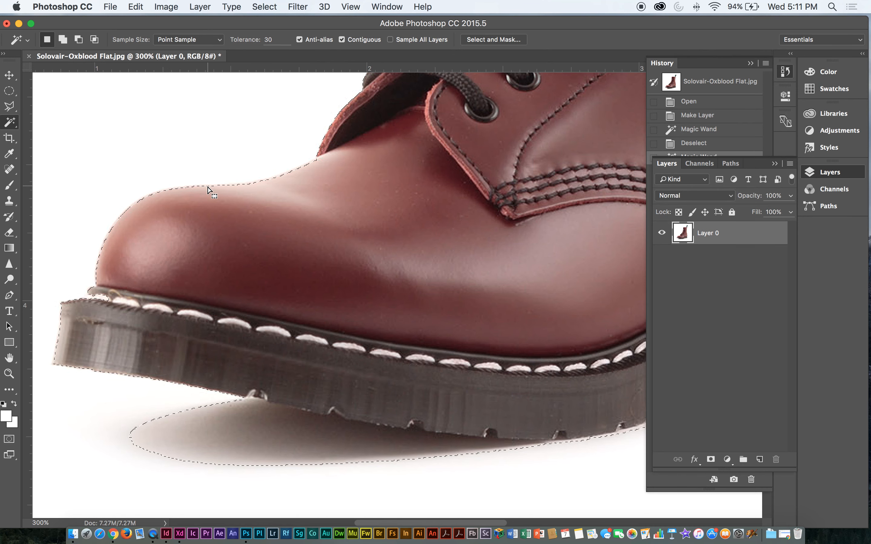
{"action": "key", "text": "super+d"}
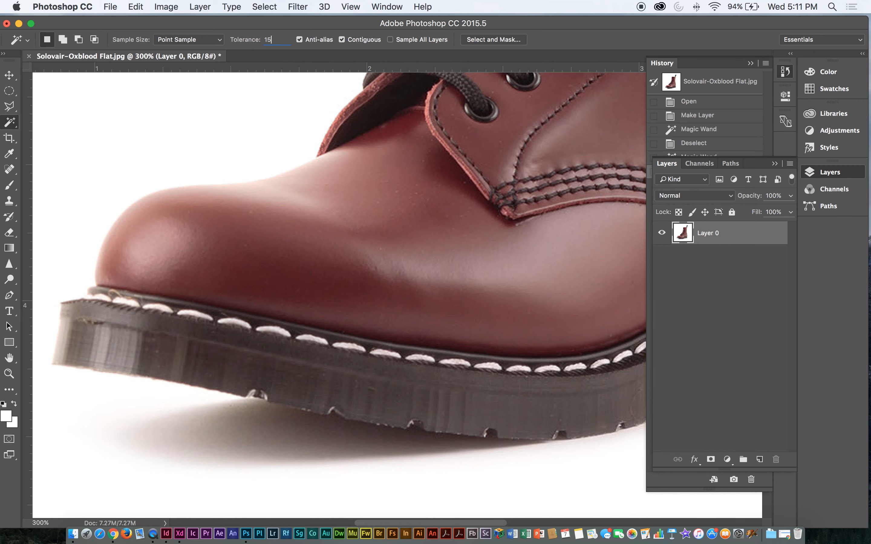
{"action": "left_click", "coordinate": [209, 117]}
Examine the selection outline up close around the sole, shadow, heel, pull tab, laces and toe of the boot
{"action": "scroll", "coordinate": [474, 408], "scroll_direction": "left", "scroll_amount": 2}
{"action": "scroll", "coordinate": [425, 360], "scroll_direction": "down", "scroll_amount": 6}
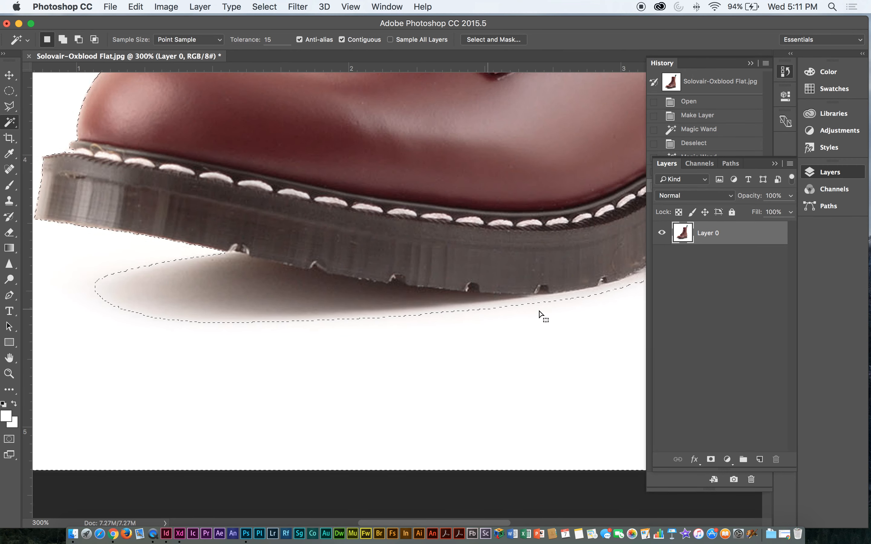
{"action": "key", "text": "super+minus"}
{"action": "key", "text": "super+minus"}
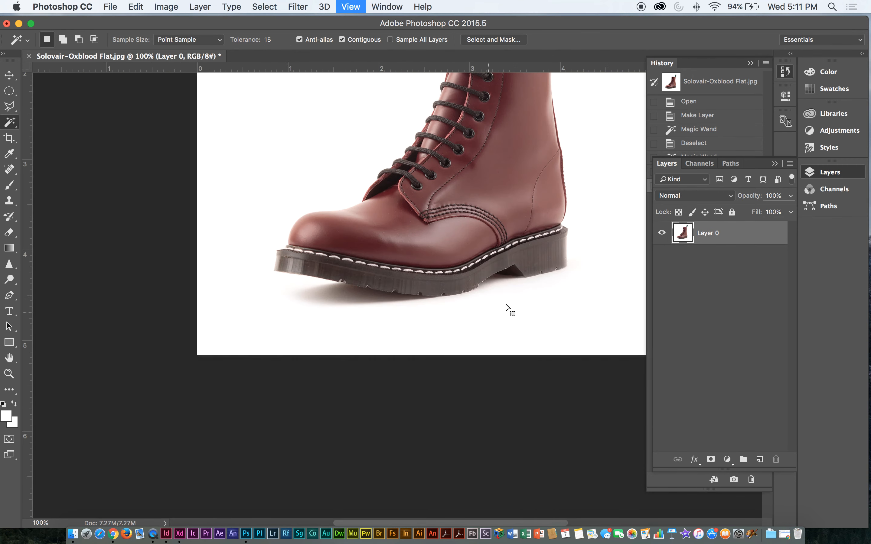
{"action": "left_click_drag", "start_coordinate": [527, 295], "coordinate": [441, 346]}
{"action": "left_click_drag", "start_coordinate": [528, 245], "coordinate": [499, 331]}
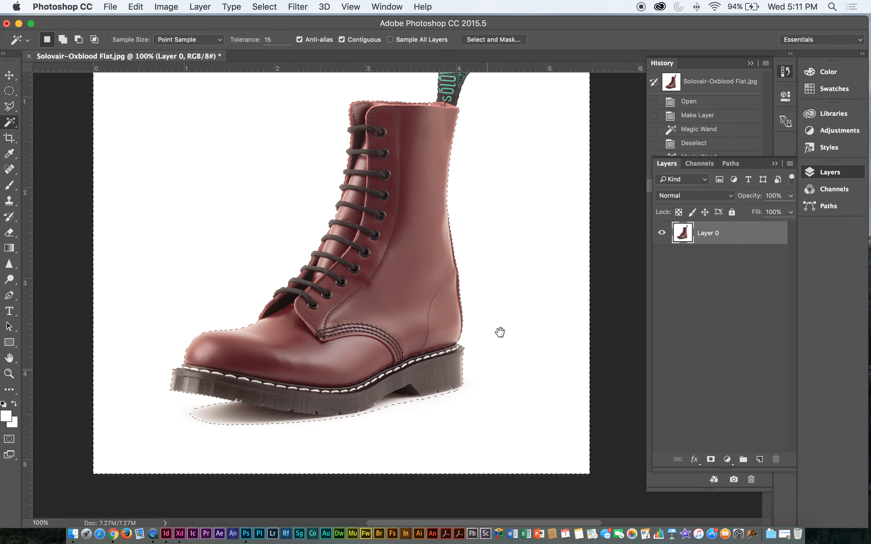
{"action": "key", "text": "super+plus"}
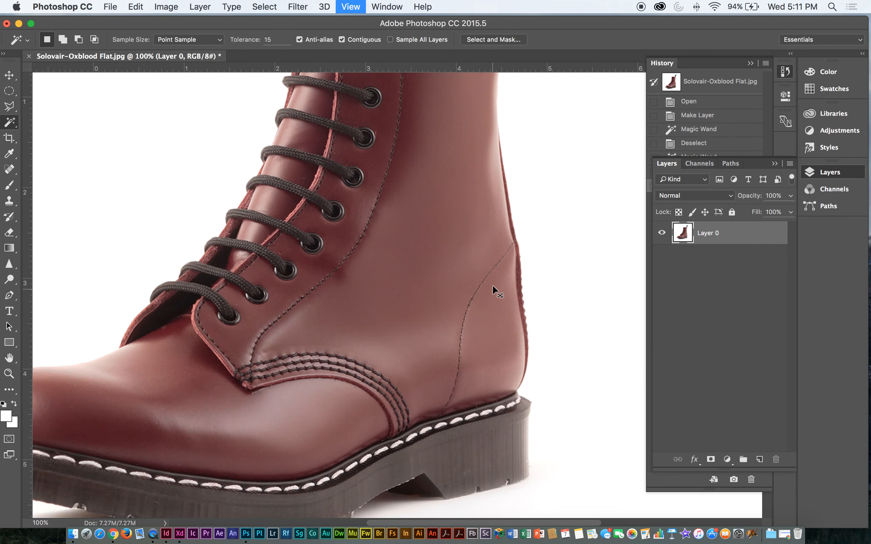
{"action": "left_click_drag", "start_coordinate": [531, 289], "coordinate": [497, 459]}
{"action": "left_click_drag", "start_coordinate": [453, 288], "coordinate": [437, 450]}
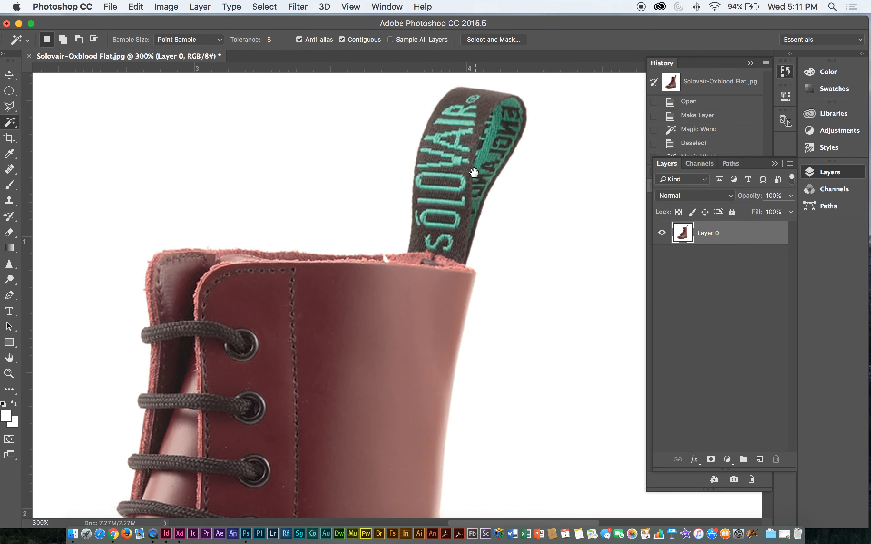
{"action": "scroll", "coordinate": [419, 324], "scroll_direction": "down", "scroll_amount": 10}
{"action": "scroll", "coordinate": [418, 324], "scroll_direction": "left", "scroll_amount": 5}
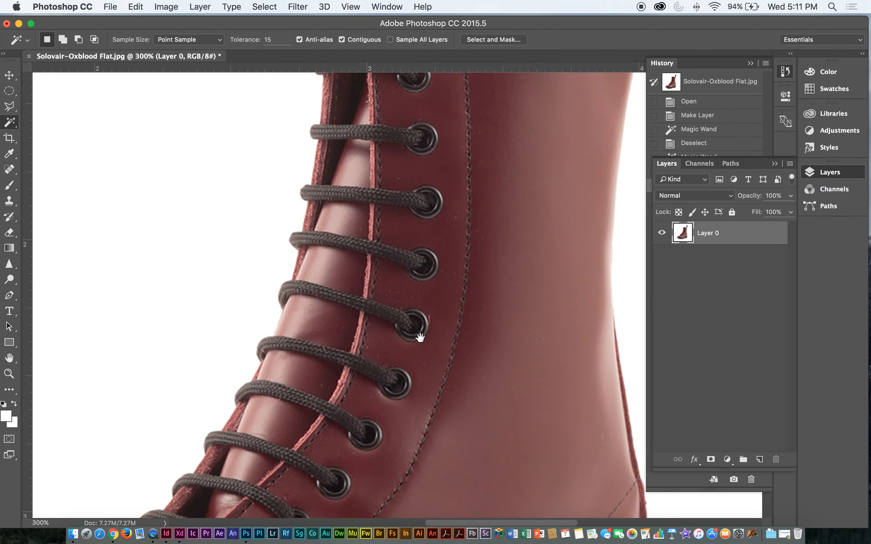
{"action": "scroll", "coordinate": [419, 341], "scroll_direction": "down", "scroll_amount": 7}
{"action": "scroll", "coordinate": [418, 341], "scroll_direction": "left", "scroll_amount": 4}
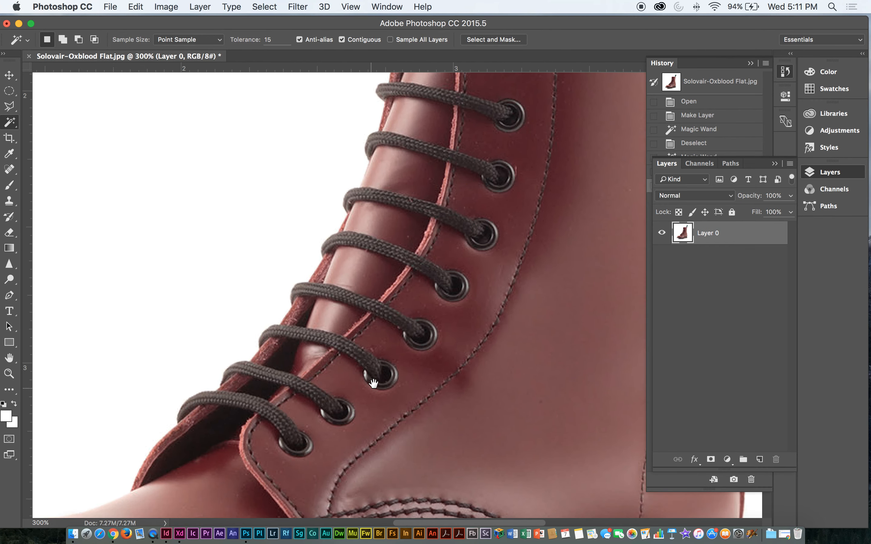
{"action": "scroll", "coordinate": [391, 336], "scroll_direction": "down", "scroll_amount": 4}
{"action": "scroll", "coordinate": [391, 336], "scroll_direction": "left", "scroll_amount": 4}
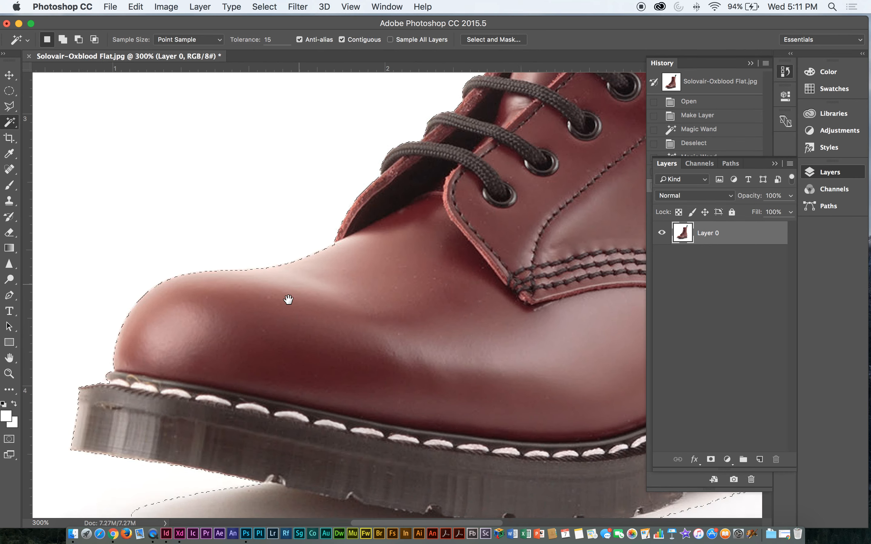
{"action": "scroll", "coordinate": [178, 348], "scroll_direction": "down", "scroll_amount": 1}
{"action": "scroll", "coordinate": [178, 348], "scroll_direction": "left", "scroll_amount": 1}
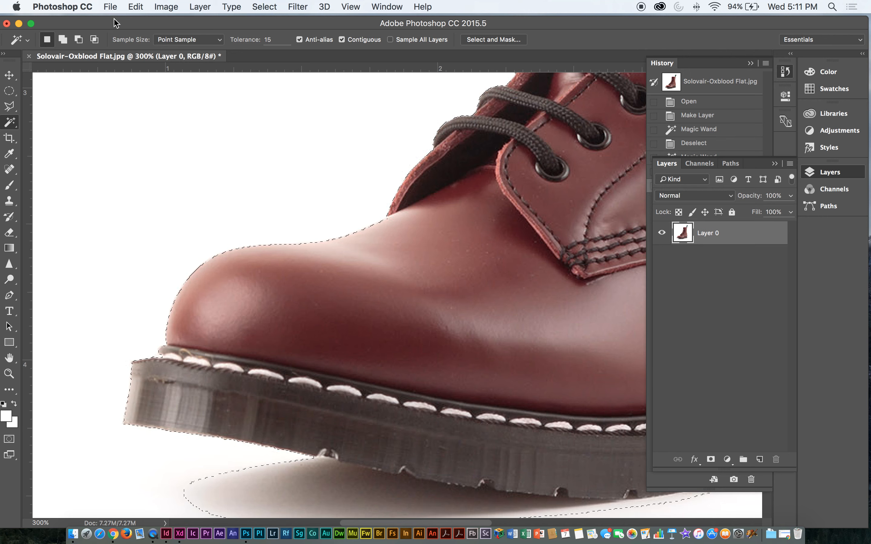
Preview the selection by toggling Quick Mask on and off, and view the Quick Mask Options without changing them
{"action": "left_click", "coordinate": [32, 24]}
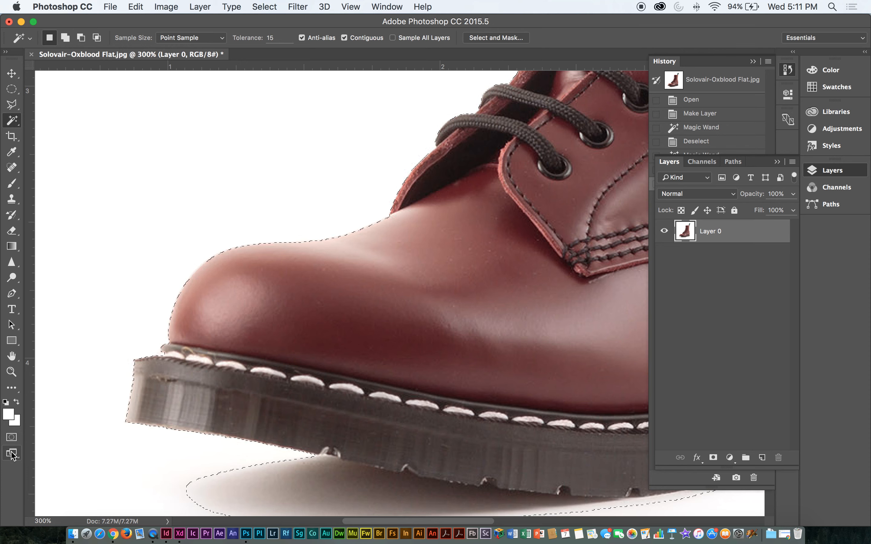
{"action": "left_click", "coordinate": [12, 438]}
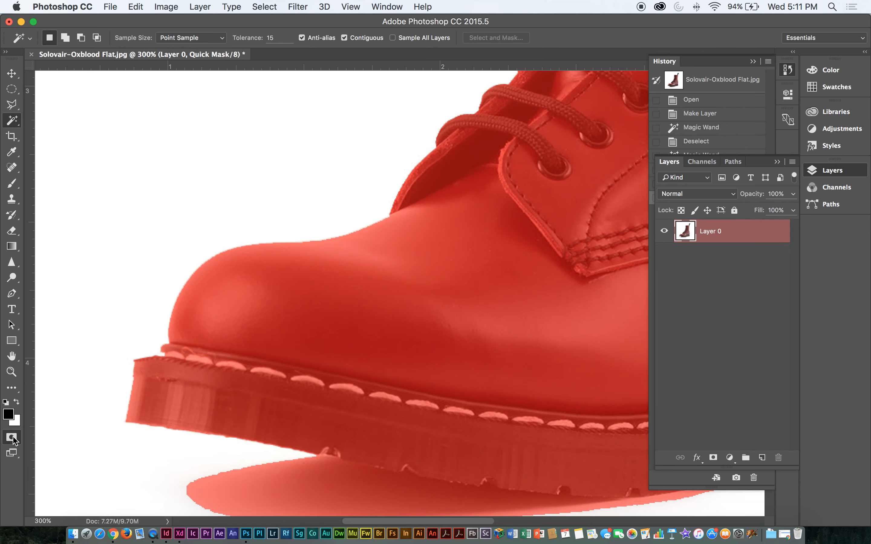
{"action": "left_click", "coordinate": [12, 437]}
{"action": "left_click", "coordinate": [13, 438]}
{"action": "double_click", "coordinate": [12, 438]}
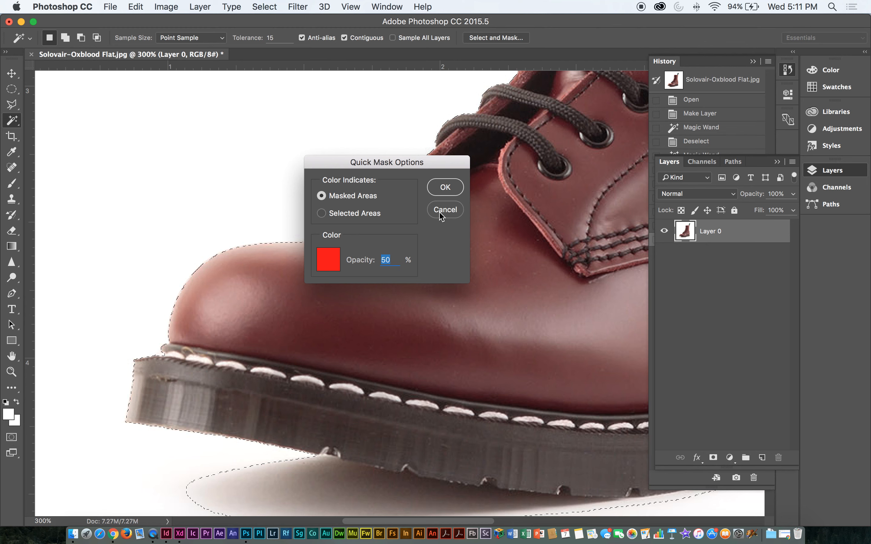
{"action": "left_click", "coordinate": [445, 210]}
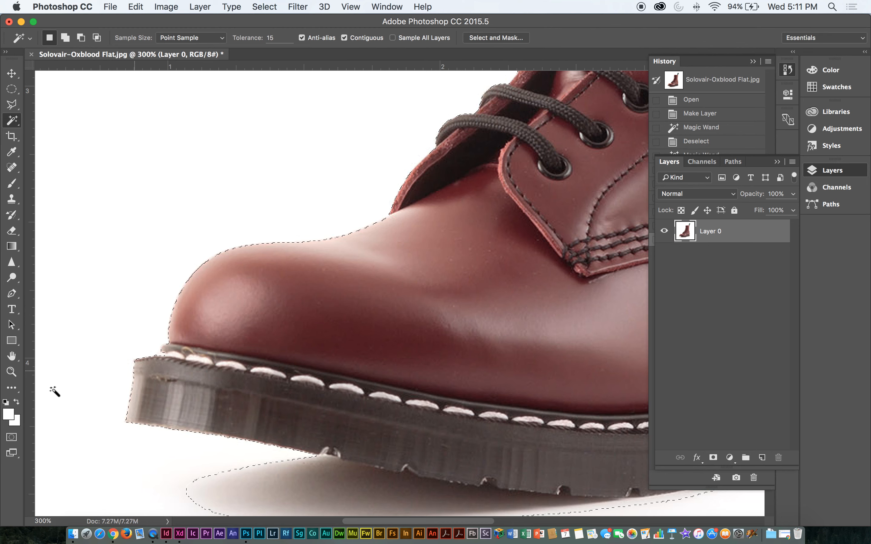
Enter Quick Mask mode to show the boot and its shadow as masked areas
{"action": "left_click", "coordinate": [12, 438]}
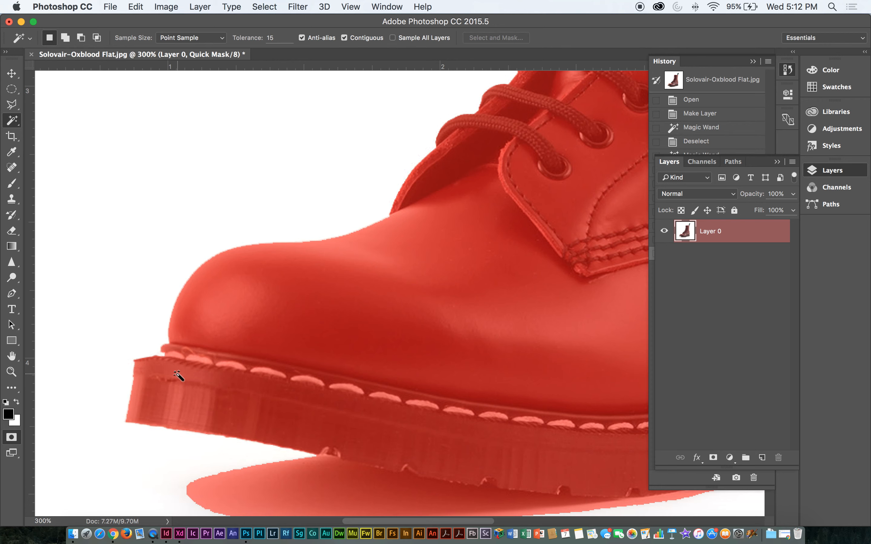
{"action": "scroll", "coordinate": [315, 339], "scroll_direction": "down", "scroll_amount": 1}
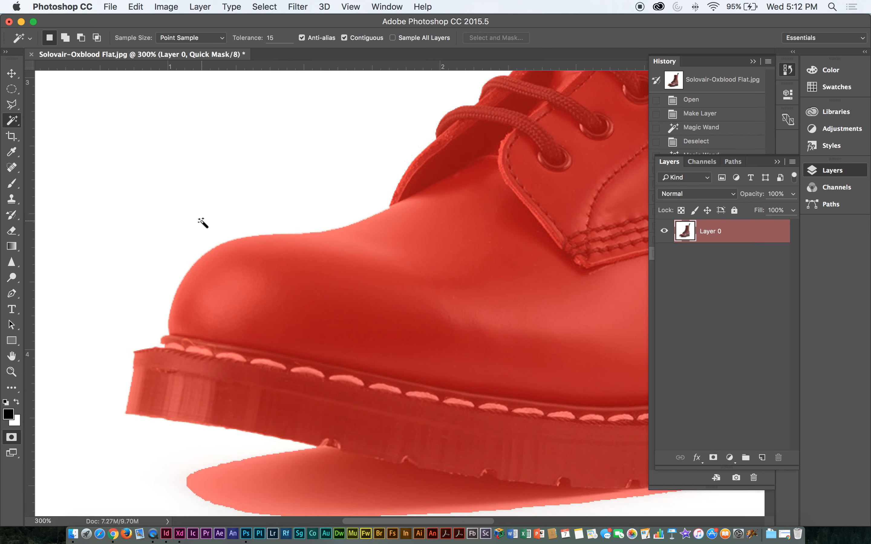
Paint mask over the gap at the front end of the welt below the toe with a soft 10 px brush
{"action": "key", "text": "b"}
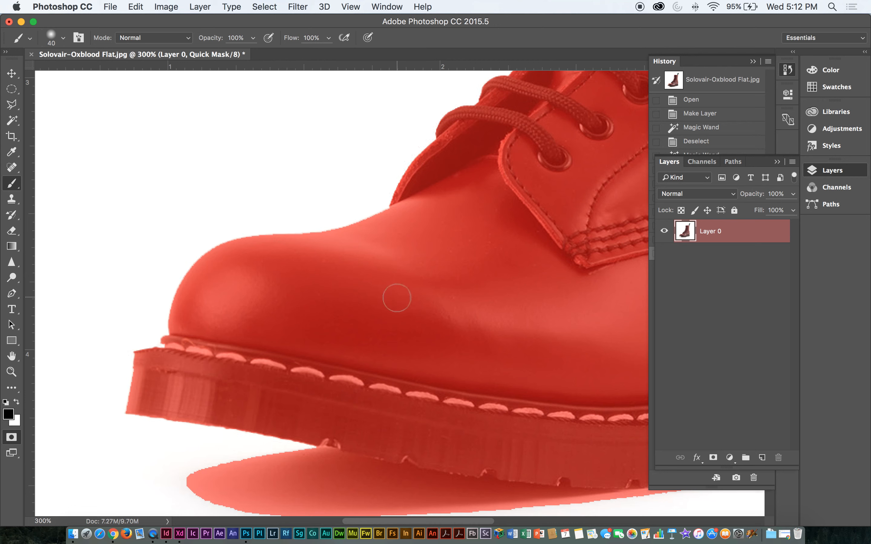
{"action": "key", "text": "bracketleft"}
{"action": "key", "text": "bracketleft"}
{"action": "key", "text": "bracketleft"}
{"action": "key", "text": "bracketleft"}
{"action": "key", "text": "bracketleft"}
{"action": "key", "text": "bracketleft"}
{"action": "left_click", "coordinate": [64, 39]}
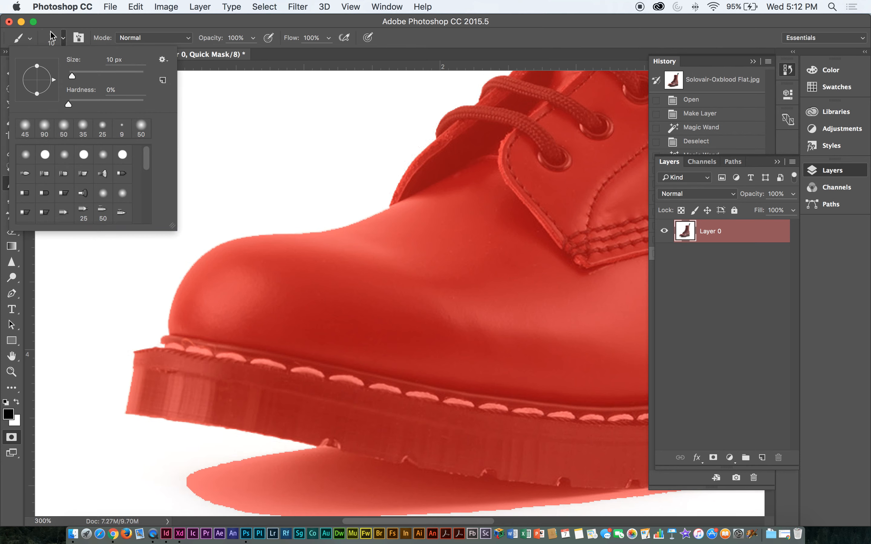
{"action": "left_click", "coordinate": [185, 344]}
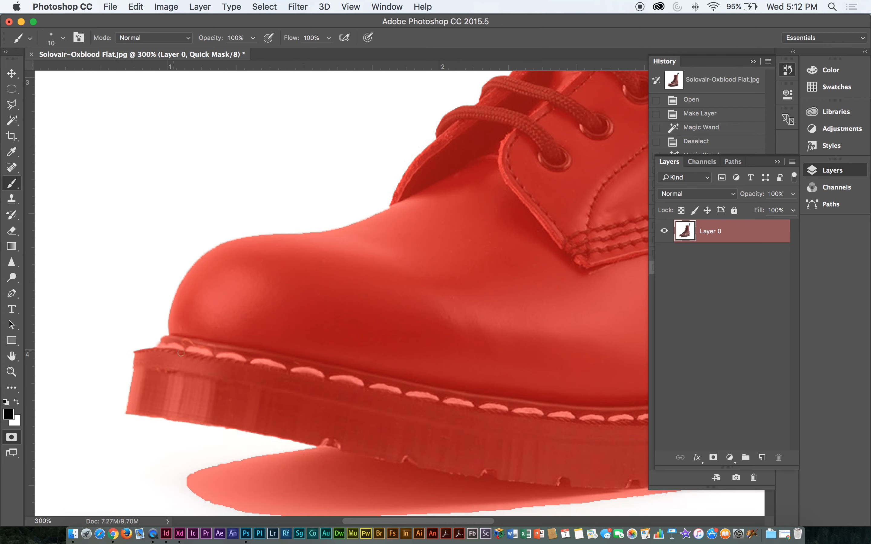
Paint a small patch of mask on the background just behind the heel with the brush, and set the brush size to 30 px
{"action": "left_click_drag", "start_coordinate": [446, 322], "coordinate": [181, 315]}
{"action": "left_click_drag", "start_coordinate": [414, 298], "coordinate": [332, 191]}
{"action": "left_click_drag", "start_coordinate": [440, 293], "coordinate": [344, 303]}
{"action": "left_click_drag", "start_coordinate": [463, 134], "coordinate": [434, 263]}
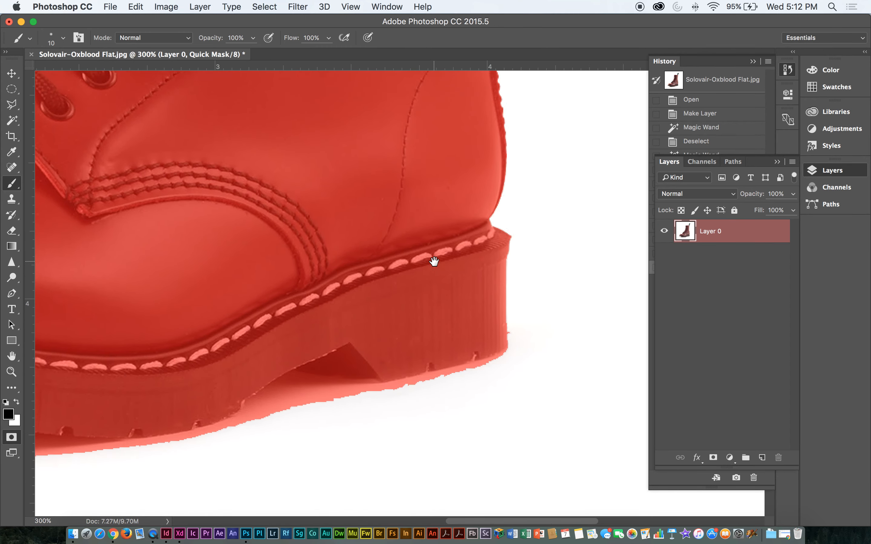
{"action": "left_click_drag", "start_coordinate": [421, 191], "coordinate": [412, 427]}
{"action": "left_click_drag", "start_coordinate": [342, 108], "coordinate": [371, 426]}
{"action": "left_click_drag", "start_coordinate": [373, 242], "coordinate": [315, 112]}
{"action": "left_click_drag", "start_coordinate": [450, 425], "coordinate": [453, 300]}
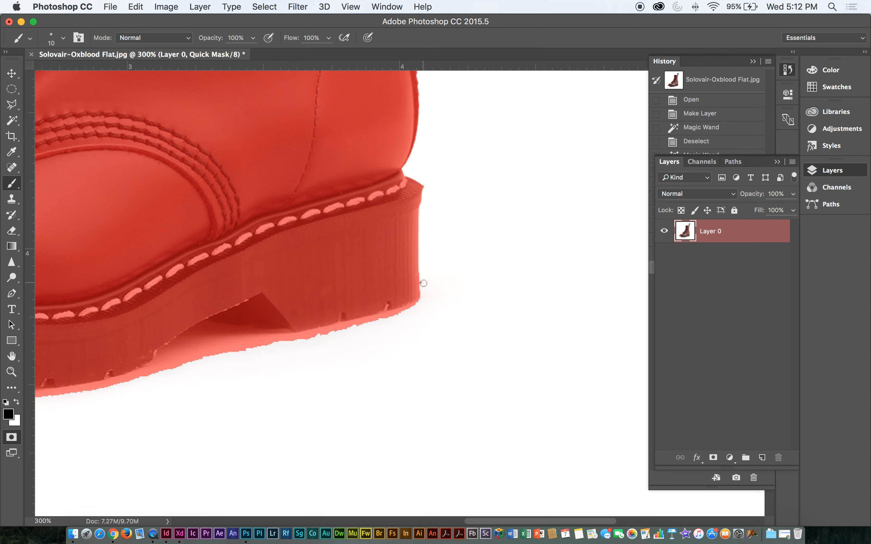
{"action": "mouse_move", "coordinate": [416, 273]}
{"action": "left_mouse_down"}
{"action": "mouse_move", "coordinate": [424, 291]}
{"action": "mouse_move", "coordinate": [426, 269]}
{"action": "mouse_move", "coordinate": [418, 274]}
{"action": "mouse_move", "coordinate": [437, 260]}
{"action": "mouse_move", "coordinate": [417, 276]}
{"action": "left_mouse_up"}
{"action": "key", "text": "bracketright"}
{"action": "key", "text": "bracketright"}
{"action": "key", "text": "bracketright"}
{"action": "key", "text": "bracketright"}
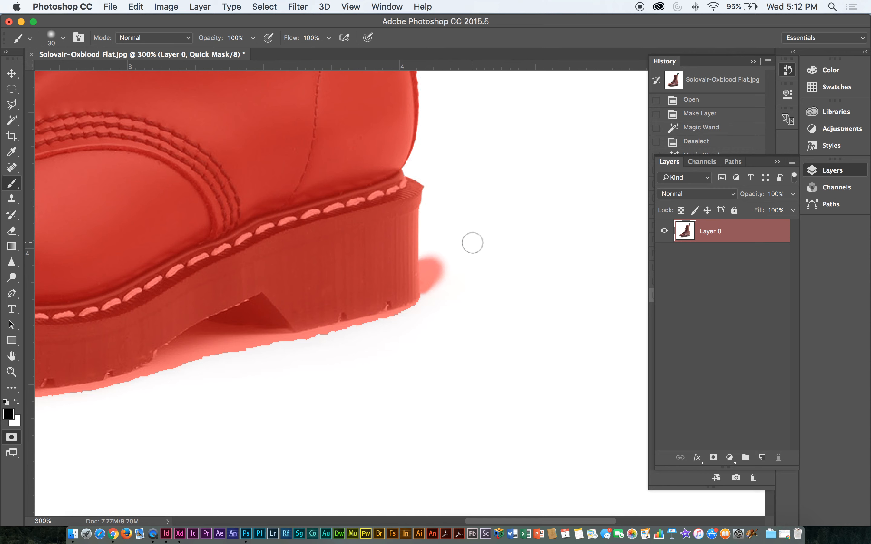
Partly erase the mask patch behind the heel with a small soft Eraser at 50% opacity
{"action": "key", "text": "e"}
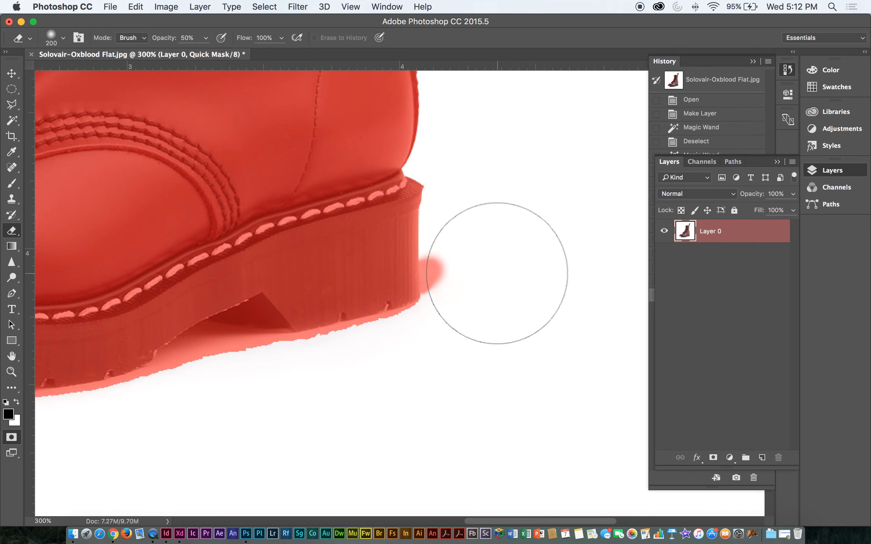
{"action": "key", "text": "bracketleft"}
{"action": "key", "text": "bracketleft"}
{"action": "key", "text": "bracketleft"}
{"action": "key", "text": "bracketleft"}
{"action": "key", "text": "bracketleft"}
{"action": "key", "text": "bracketleft"}
{"action": "key", "text": "bracketleft"}
{"action": "key", "text": "bracketleft"}
{"action": "key", "text": "bracketleft"}
{"action": "key", "text": "bracketleft"}
{"action": "key", "text": "bracketleft"}
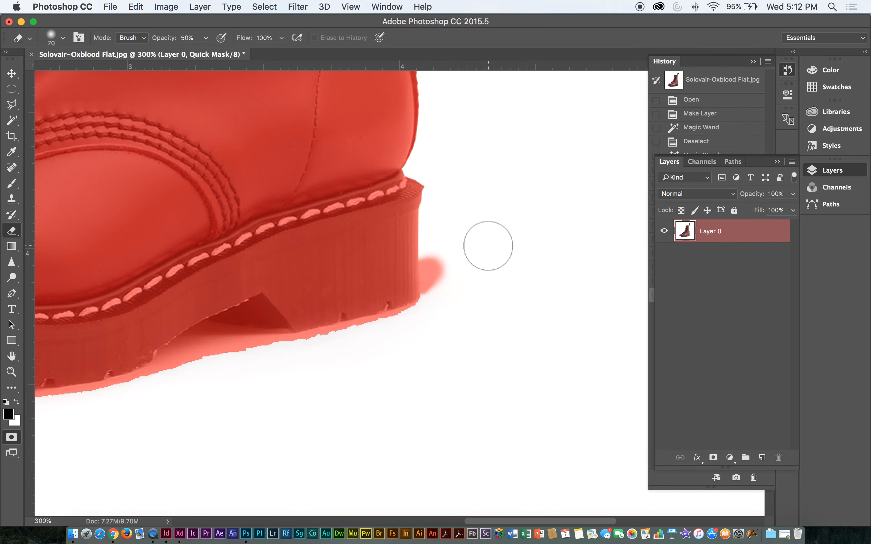
{"action": "key", "text": "bracketleft"}
{"action": "mouse_move", "coordinate": [443, 245]}
{"action": "left_mouse_down"}
{"action": "mouse_move", "coordinate": [446, 272]}
{"action": "mouse_move", "coordinate": [444, 259]}
{"action": "mouse_move", "coordinate": [435, 293]}
{"action": "mouse_move", "coordinate": [429, 260]}
{"action": "left_mouse_up"}
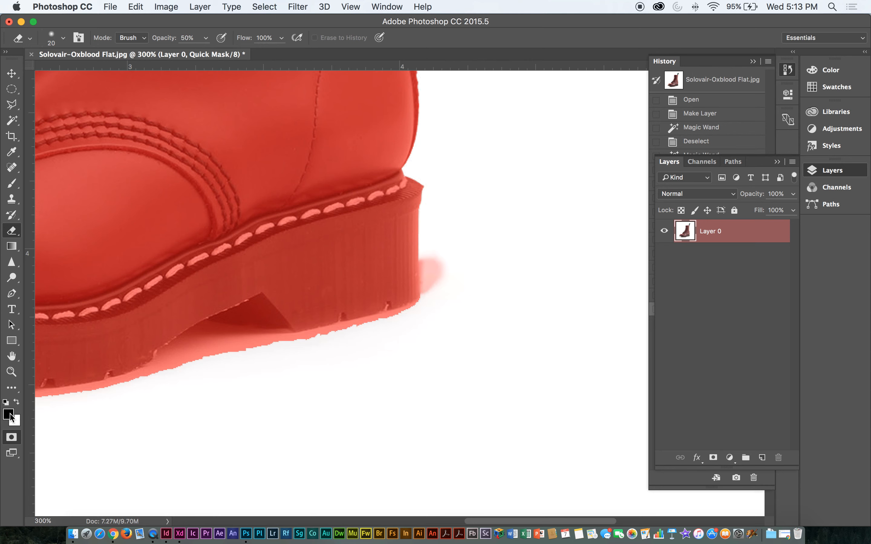
Toggle Quick Mask off and on to check the selection outline around the heel patch, leaving the Quick Mask Options unchanged
{"action": "left_click", "coordinate": [12, 437]}
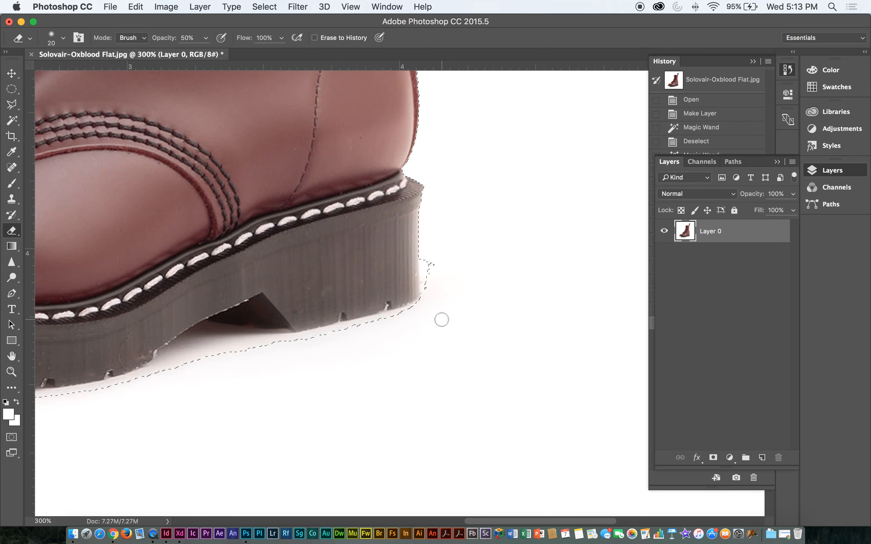
{"action": "double_click", "coordinate": [11, 437]}
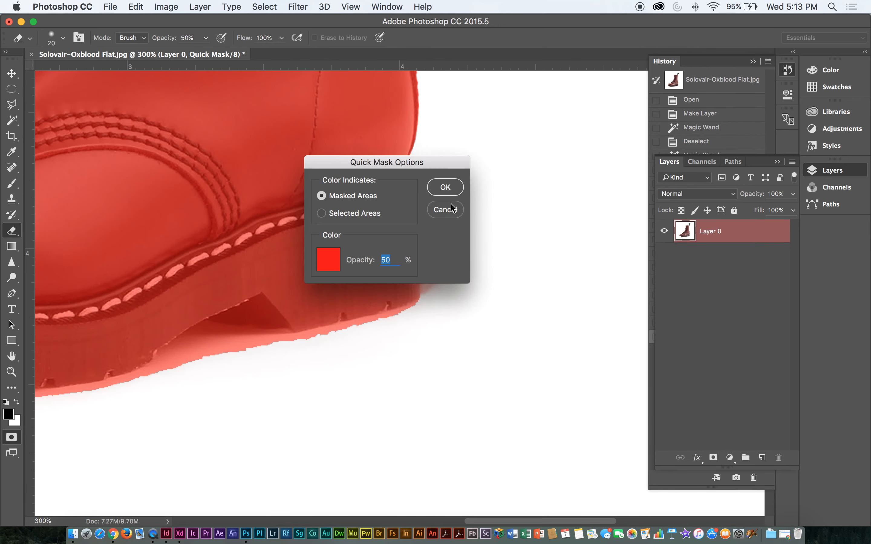
{"action": "left_click", "coordinate": [452, 208]}
{"action": "left_click", "coordinate": [11, 437]}
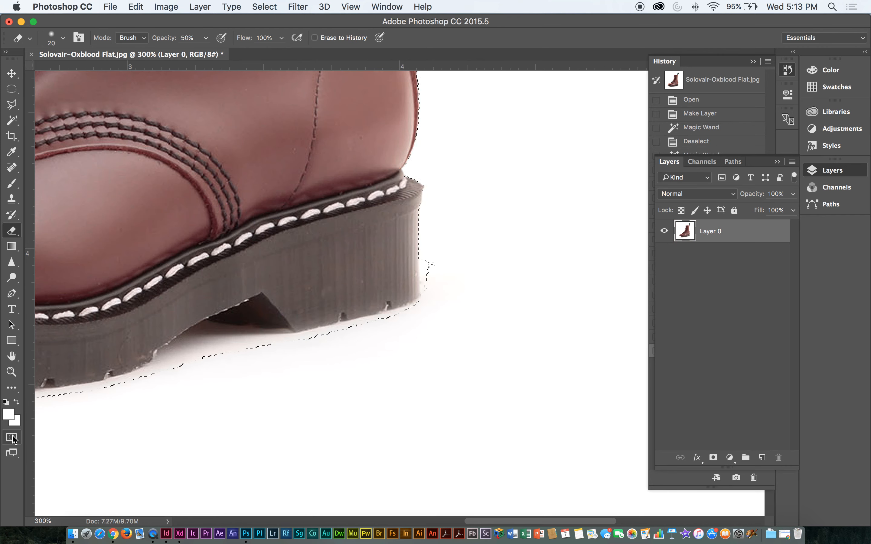
{"action": "left_click", "coordinate": [12, 437]}
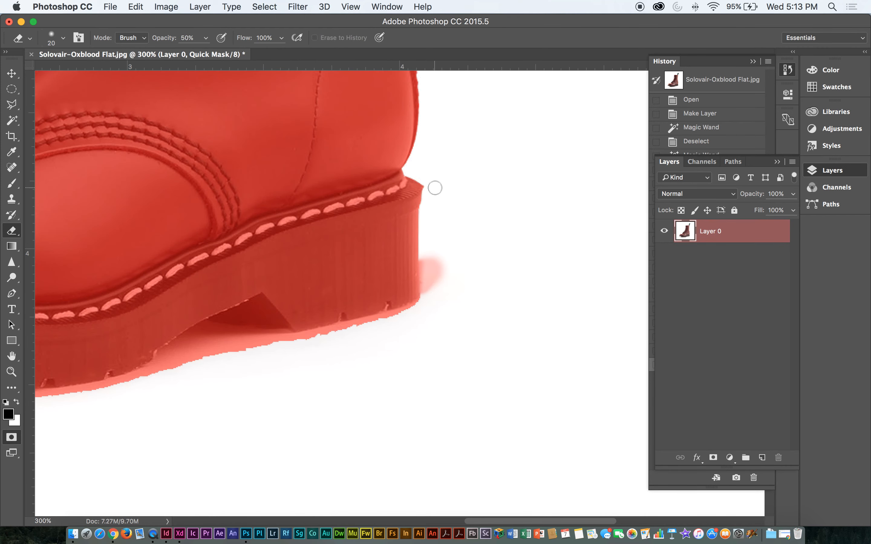
Erase the mask patch behind the heel with the 20 px Eraser at 100% opacity, and exit Quick Mask mode
{"action": "left_click", "coordinate": [192, 38]}
{"action": "type", "text": "100"}
{"action": "mouse_move", "coordinate": [449, 244]}
{"action": "left_mouse_down"}
{"action": "mouse_move", "coordinate": [426, 296]}
{"action": "mouse_move", "coordinate": [425, 254]}
{"action": "mouse_move", "coordinate": [430, 281]}
{"action": "left_mouse_up"}
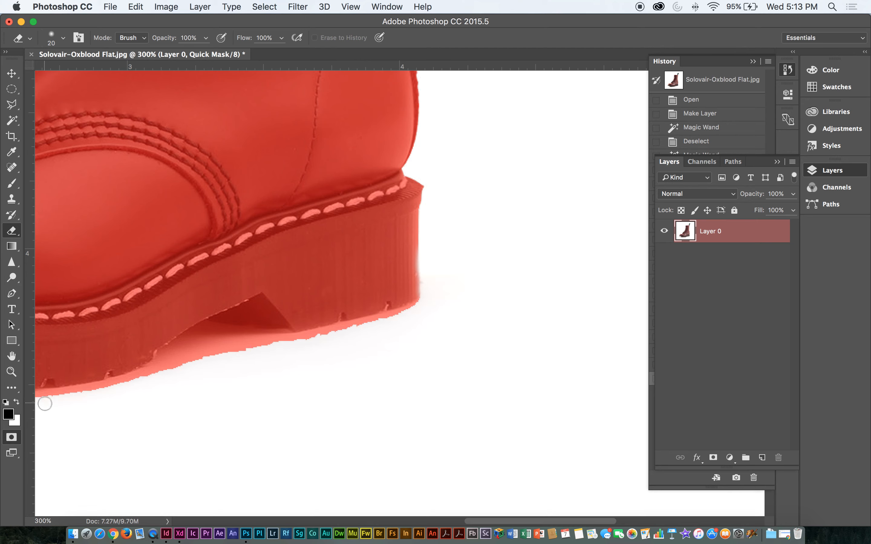
{"action": "left_click", "coordinate": [12, 437]}
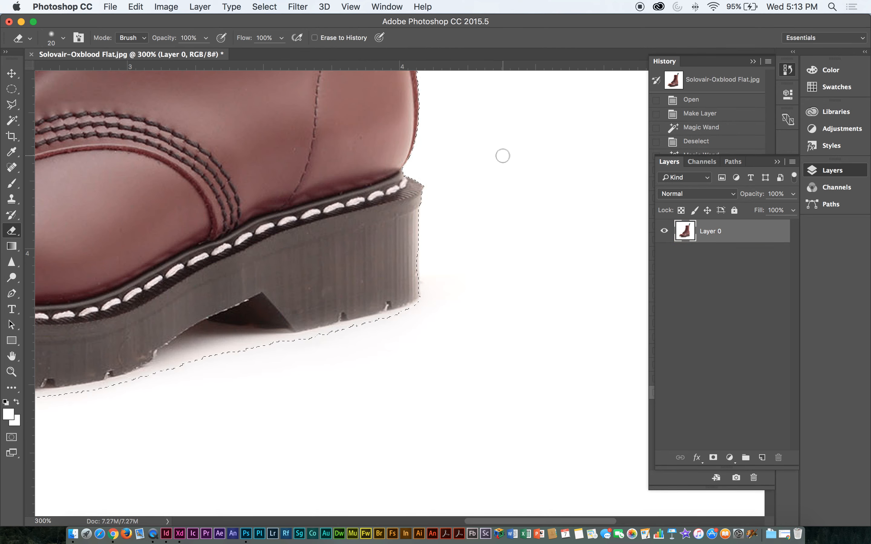
Delete the selected white background around the boot and clear the selection
{"action": "key", "text": "super+minus"}
{"action": "key", "text": "super+minus"}
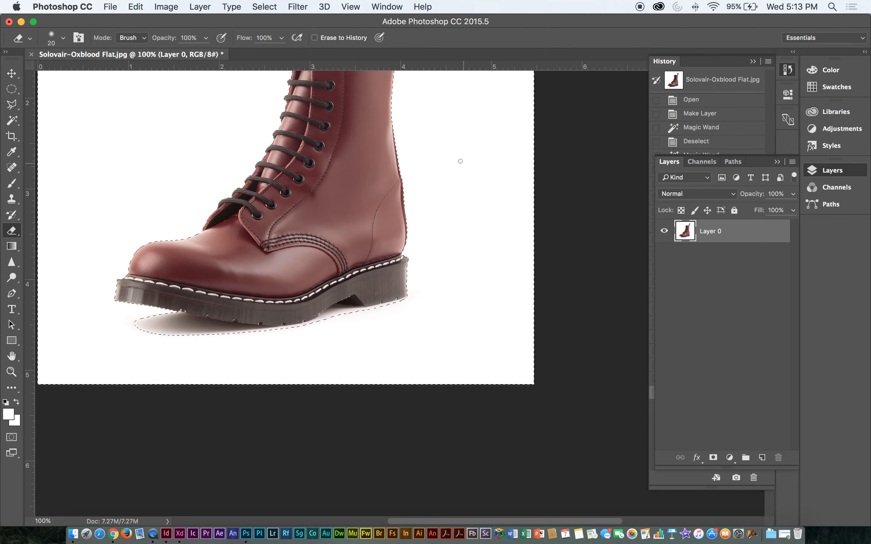
{"action": "left_click_drag", "start_coordinate": [459, 159], "coordinate": [500, 238]}
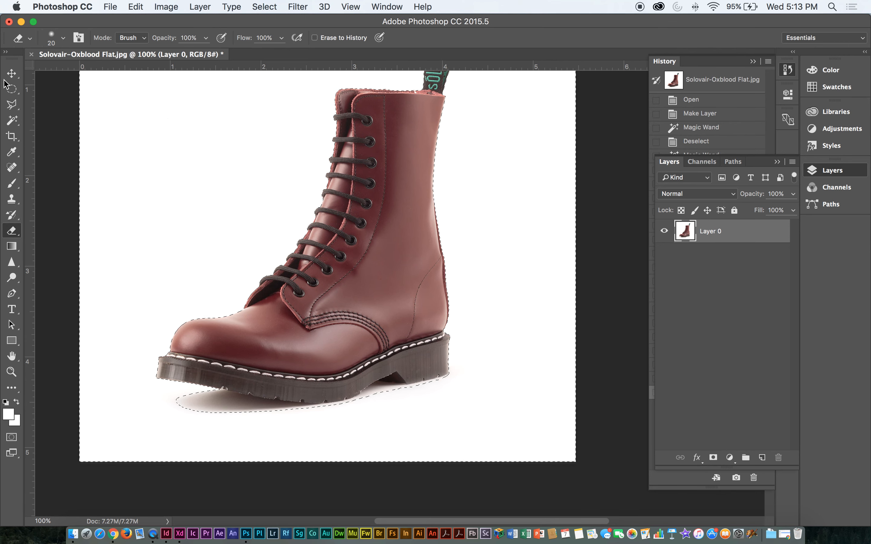
{"action": "left_click", "coordinate": [12, 74]}
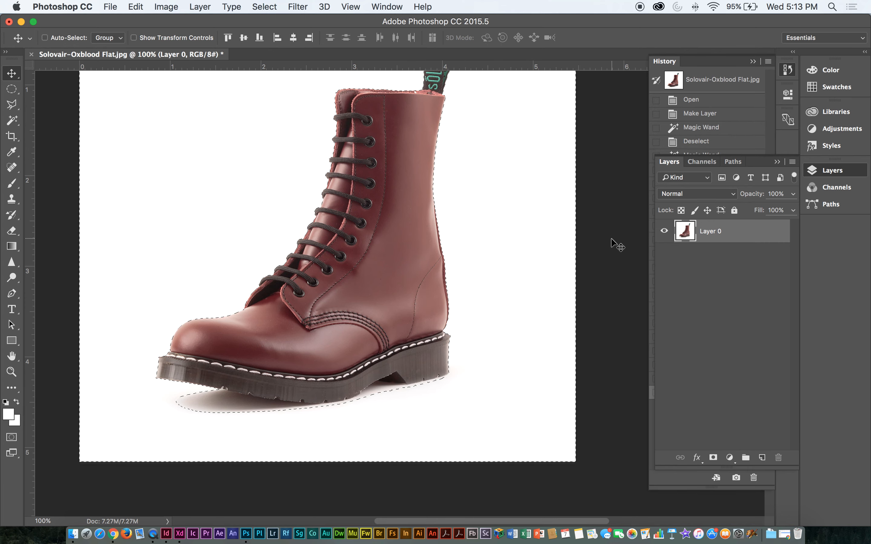
{"action": "key", "text": "Delete"}
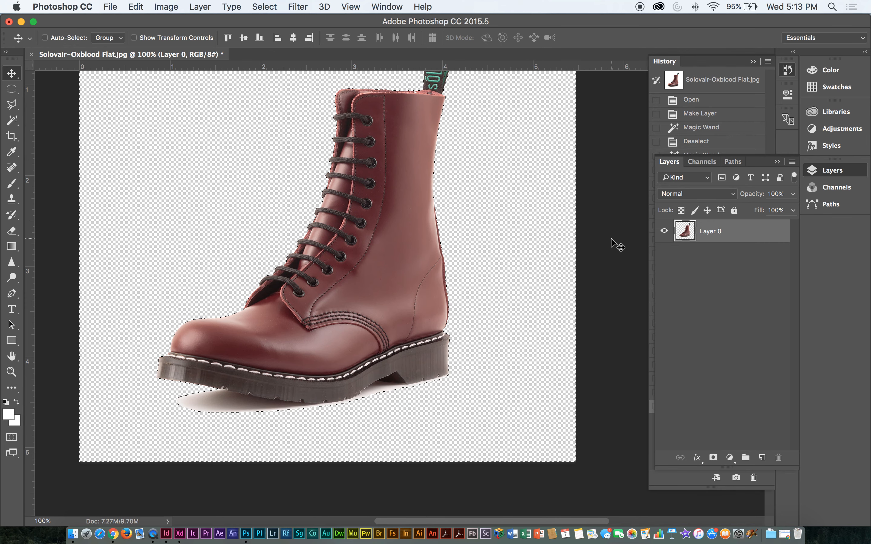
{"action": "key", "text": "super"}
{"action": "key", "text": "super+d"}
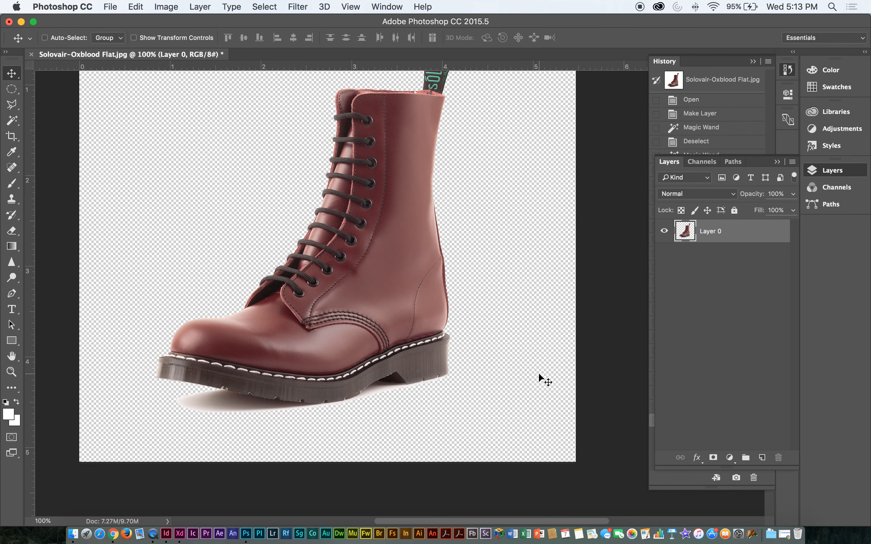
Add a new empty layer and place it beneath the boot layer
{"action": "key", "text": "super+minus"}
{"action": "key", "text": "super+equal"}
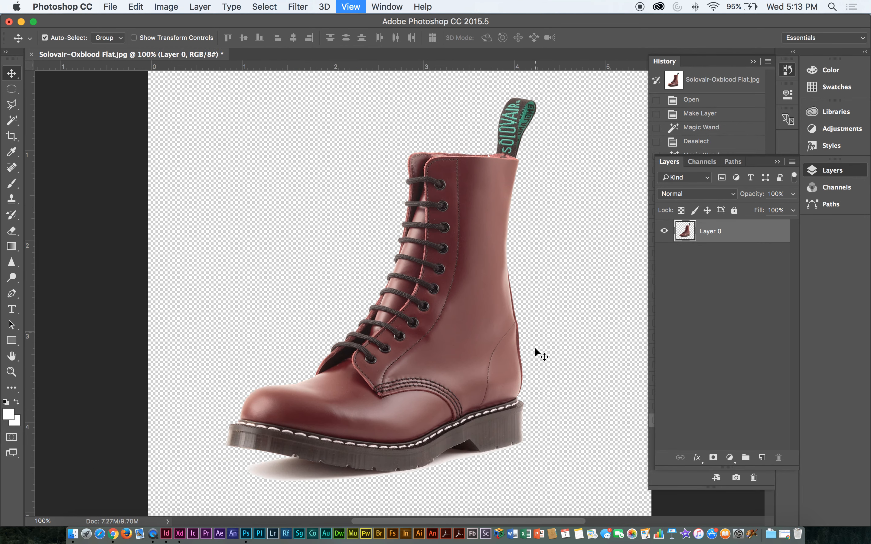
{"action": "key", "text": "super+equal"}
{"action": "left_click_drag", "start_coordinate": [590, 399], "coordinate": [529, 266]}
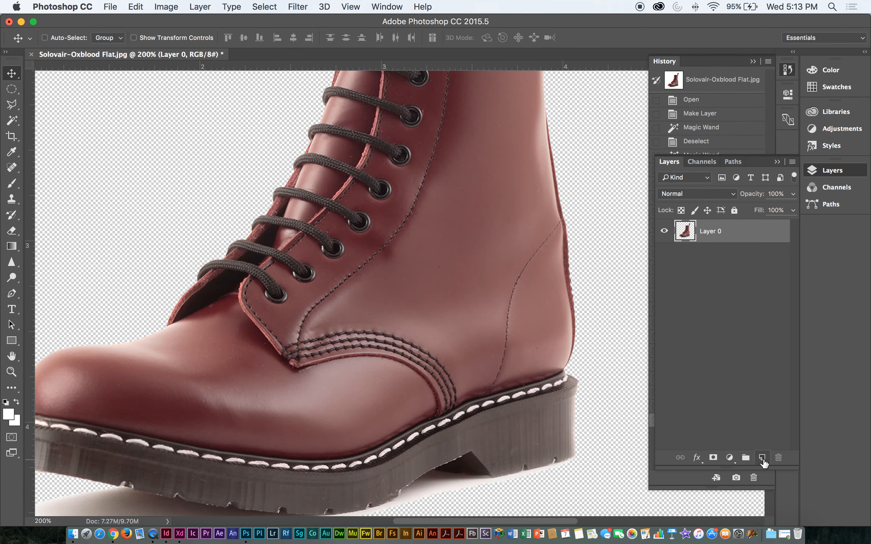
{"action": "left_click", "coordinate": [762, 458]}
{"action": "left_click_drag", "start_coordinate": [706, 233], "coordinate": [708, 265]}
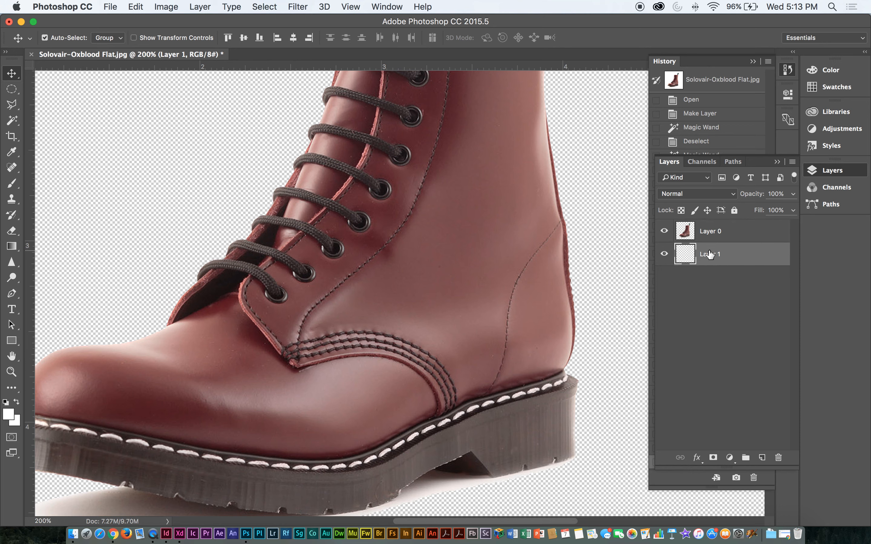
Select the whole canvas, fill the empty lower layer with PANTONE Process Blue C from the PANTONE+ Solid Coated book, and clear the selection
{"action": "key", "text": "super+1"}
{"action": "key", "text": "super+minus"}
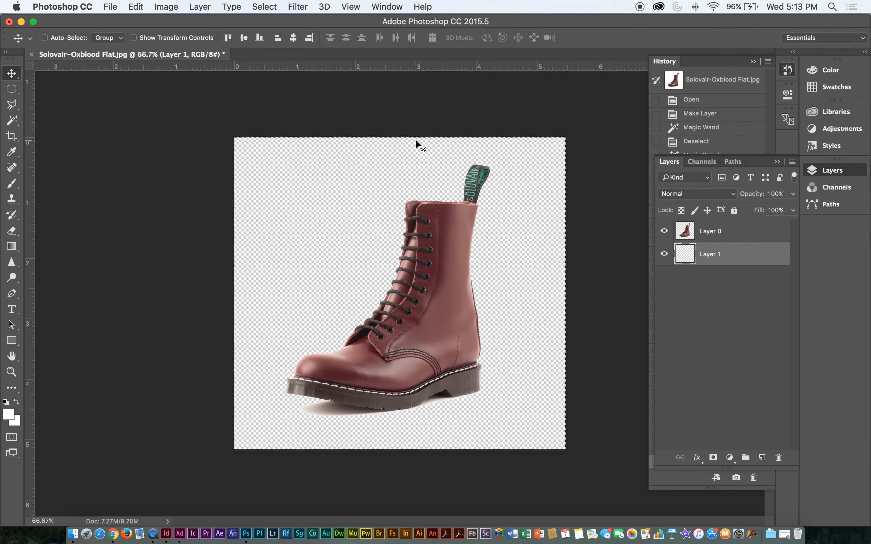
{"action": "left_click", "coordinate": [139, 6]}
{"action": "mouse_move", "coordinate": [153, 3]}
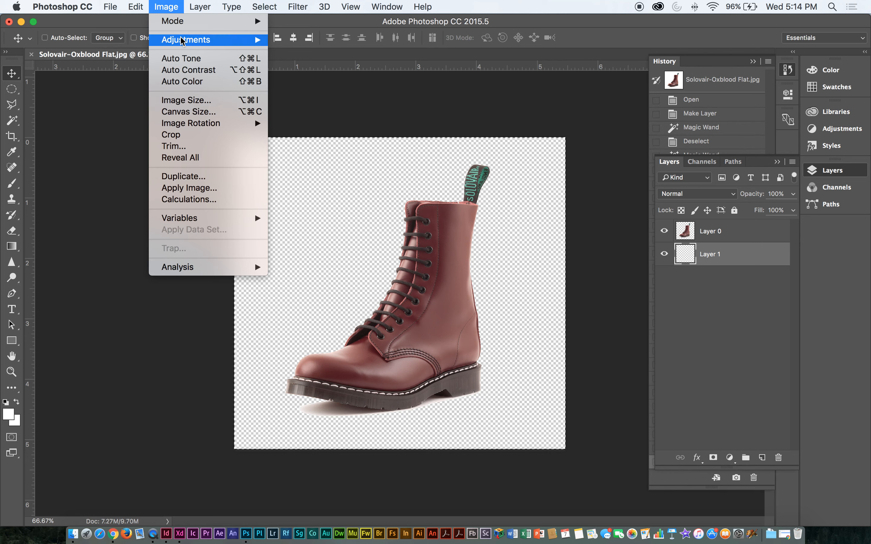
{"action": "mouse_move", "coordinate": [184, 40]}
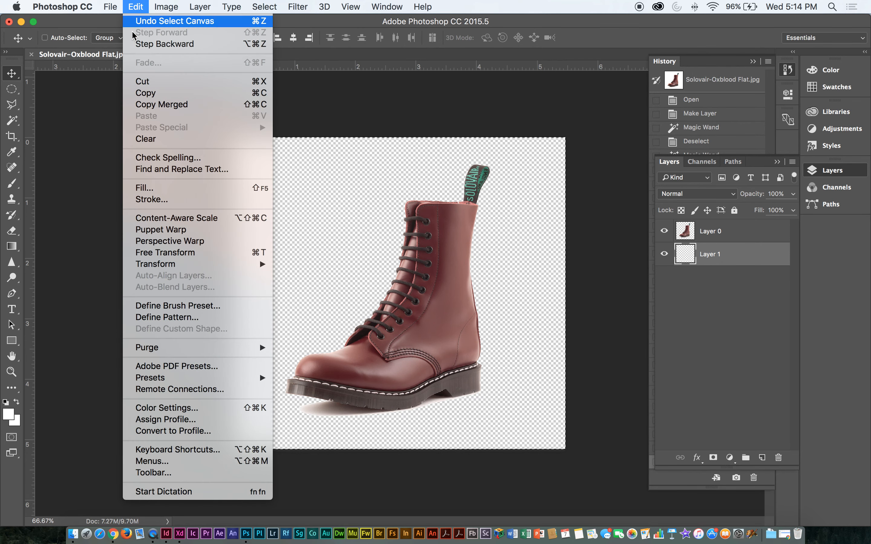
{"action": "left_click", "coordinate": [151, 188]}
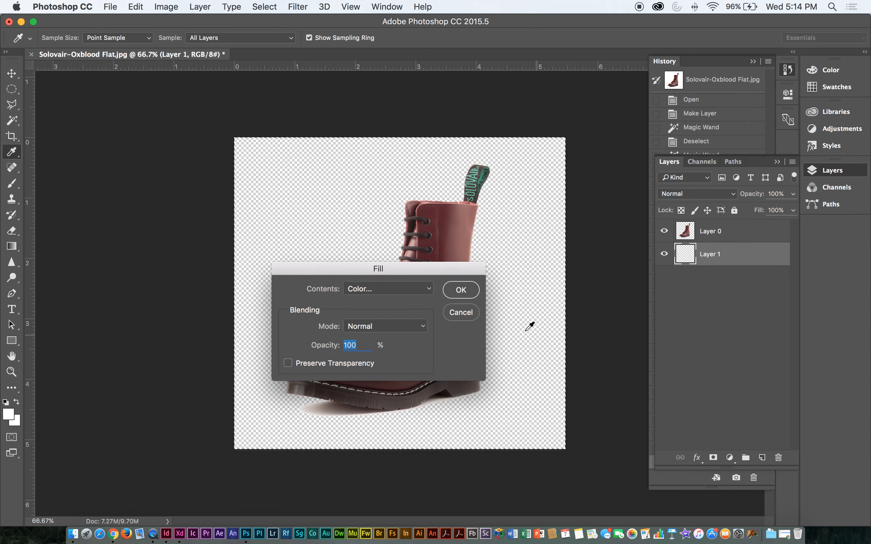
{"action": "left_click", "coordinate": [429, 289]}
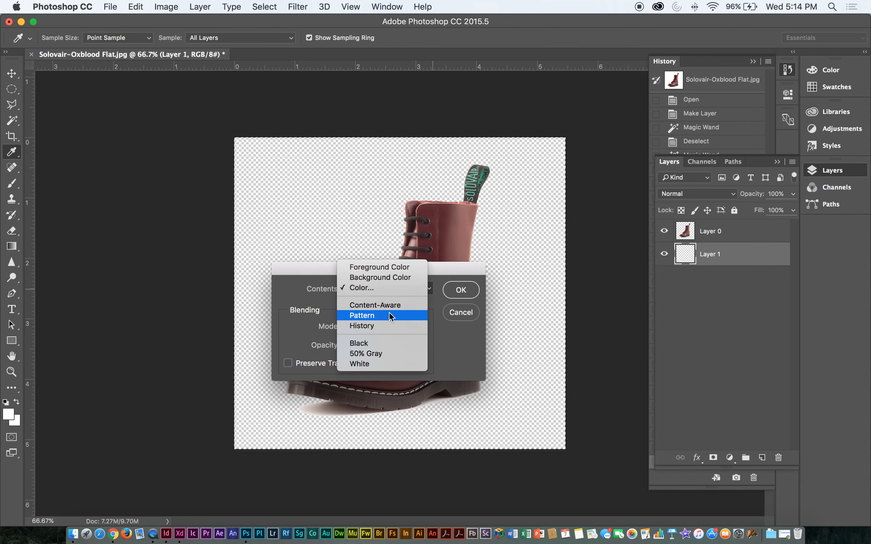
{"action": "left_click", "coordinate": [383, 286]}
{"action": "left_click", "coordinate": [508, 238]}
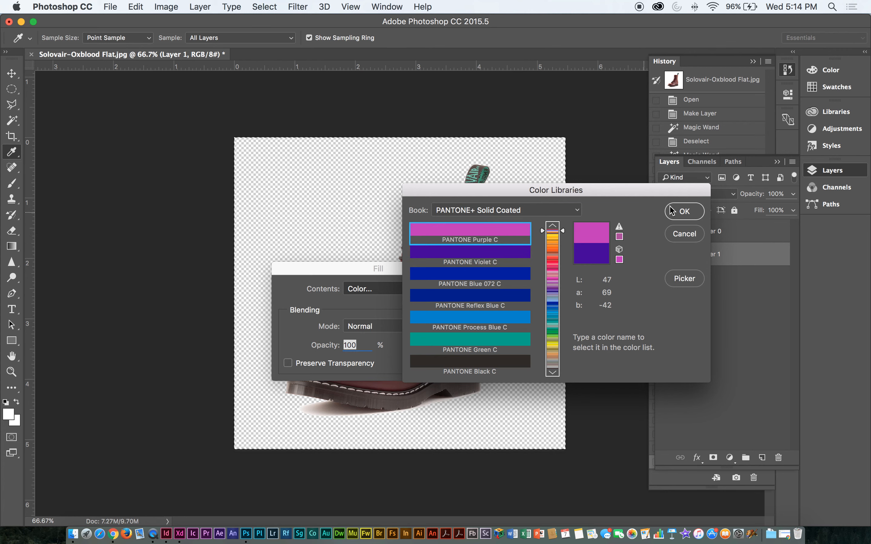
{"action": "left_click", "coordinate": [494, 318]}
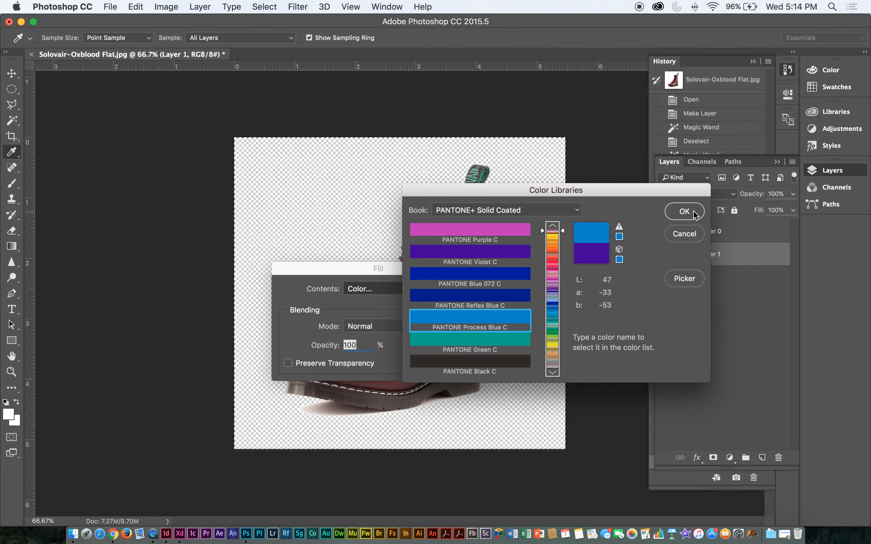
{"action": "left_click", "coordinate": [683, 213]}
{"action": "left_click", "coordinate": [468, 291]}
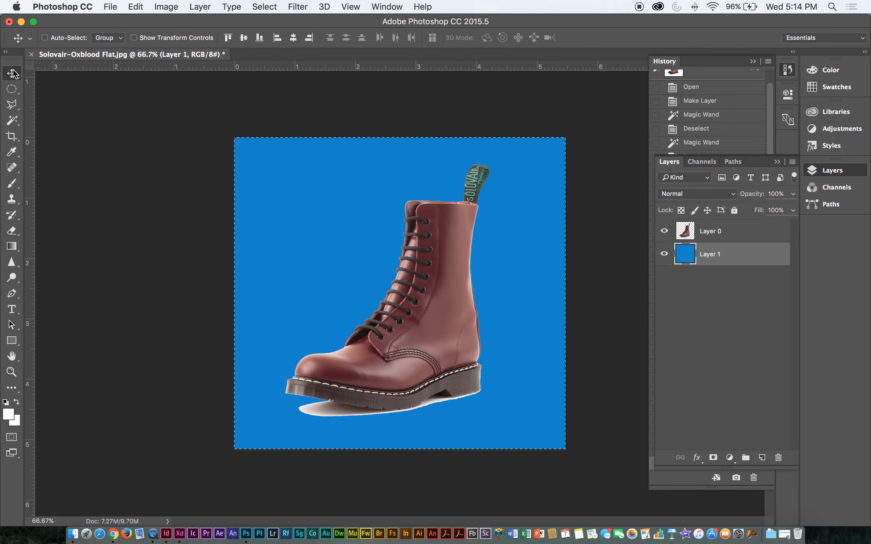
{"action": "left_click", "coordinate": [15, 89]}
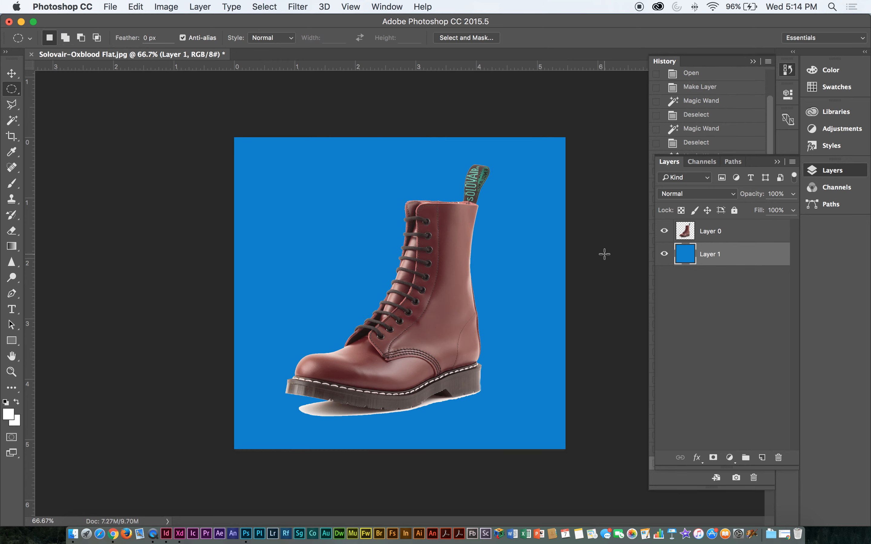
Examine the cut-out edges of the laces and boot shaft up close against the blue background
{"action": "key", "text": "super+plus"}
{"action": "key", "text": "super+plus"}
{"action": "scroll", "coordinate": [520, 208], "scroll_direction": "up", "scroll_amount": 5}
{"action": "scroll", "coordinate": [521, 208], "scroll_direction": "right", "scroll_amount": 5}
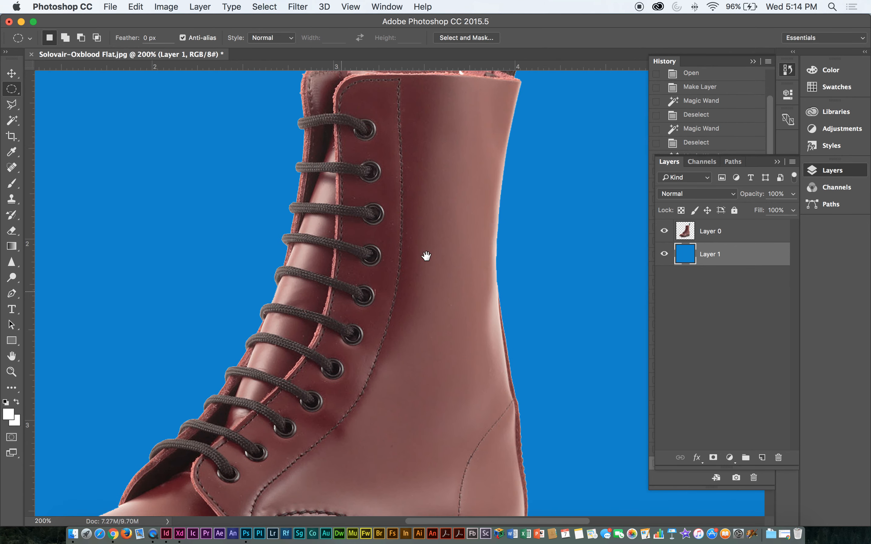
{"action": "key", "text": "super+plus"}
{"action": "key", "text": "super+plus"}
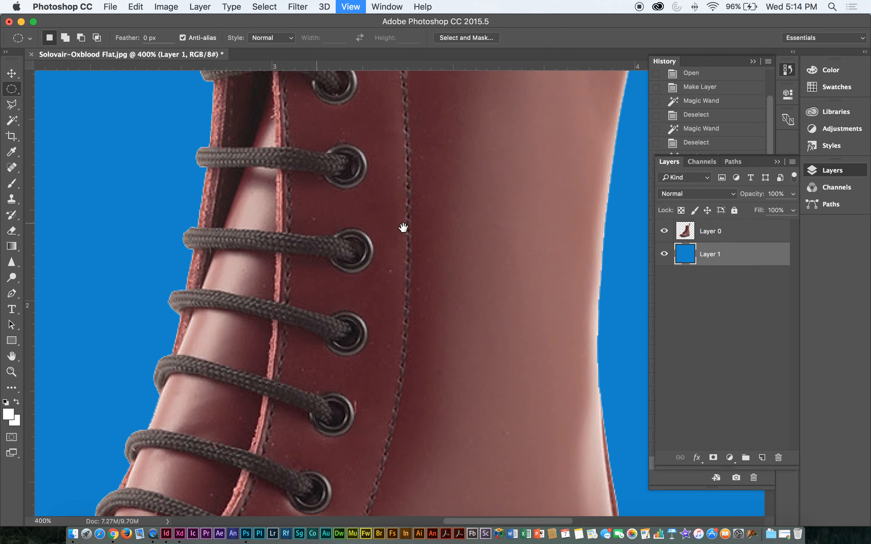
{"action": "key", "text": "v"}
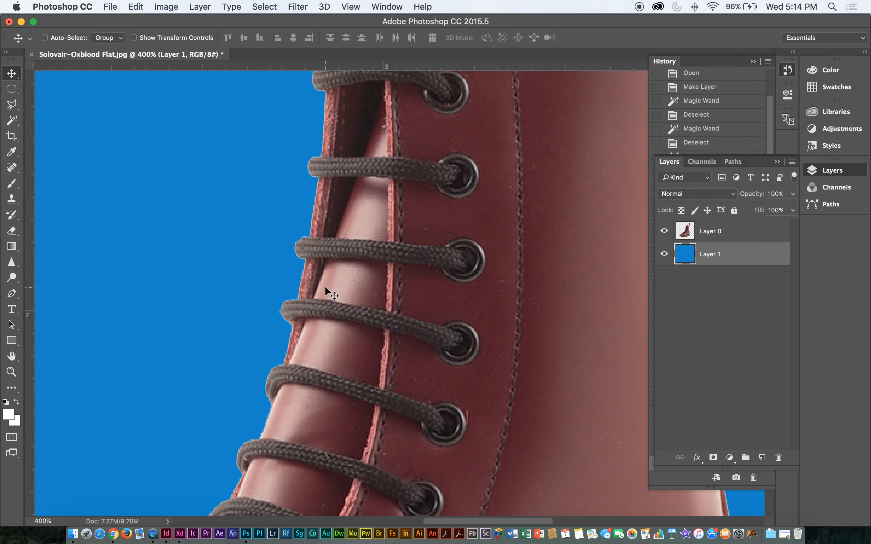
Examine the boot's shaft, laces, sole and leftover floor shadow against the blue, and make the boot layer active
{"action": "key", "text": "super+minus"}
{"action": "key", "text": "super+minus"}
{"action": "key", "text": "super+plus"}
{"action": "key", "text": "super+minus"}
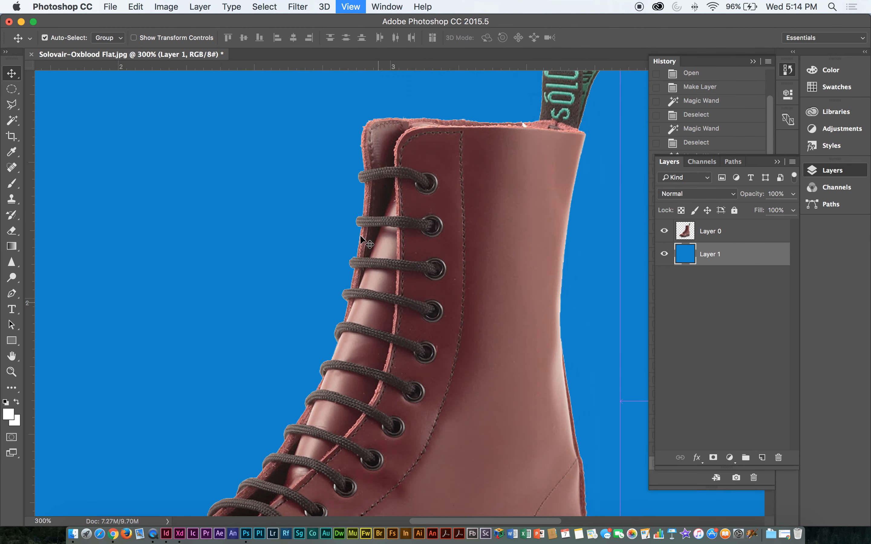
{"action": "key", "text": "super+minus"}
{"action": "key", "text": "super+plus"}
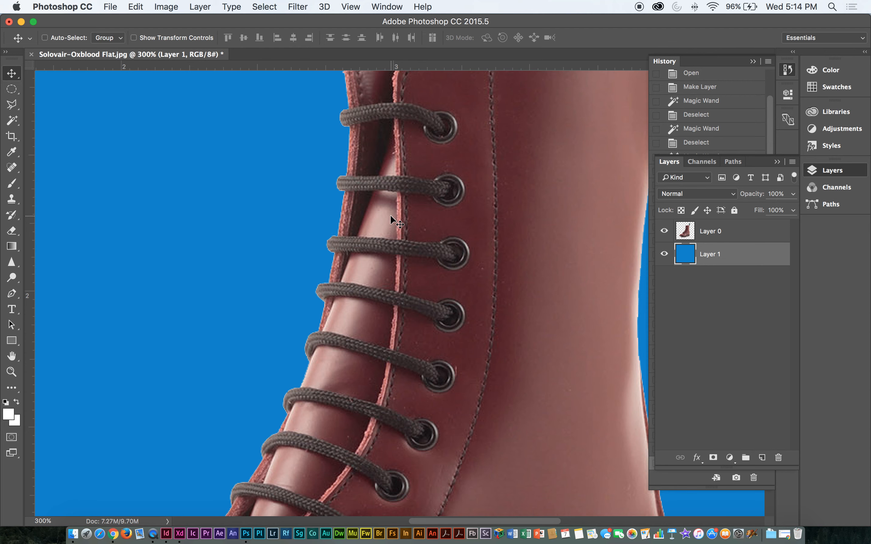
{"action": "key", "text": "super+minus"}
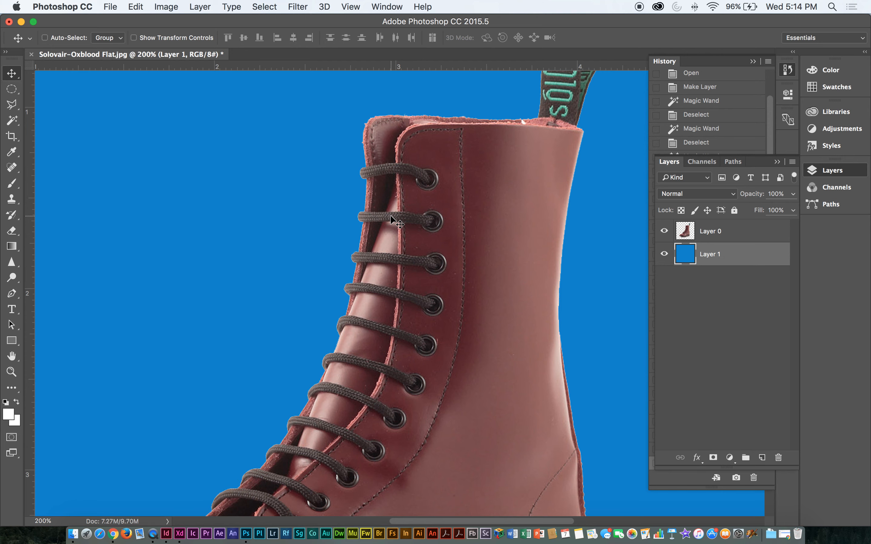
{"action": "key", "text": "super+minus"}
{"action": "left_click_drag", "start_coordinate": [337, 307], "coordinate": [375, 239]}
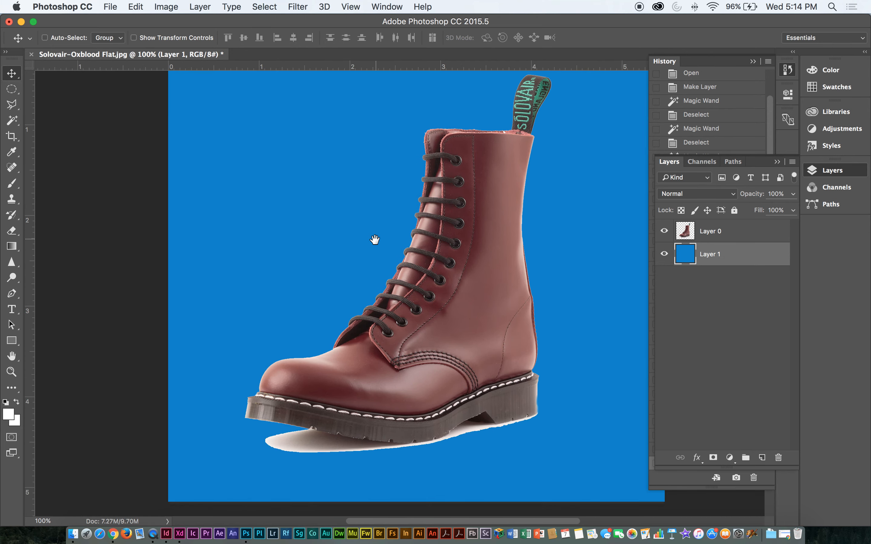
{"action": "key", "text": "super+plus"}
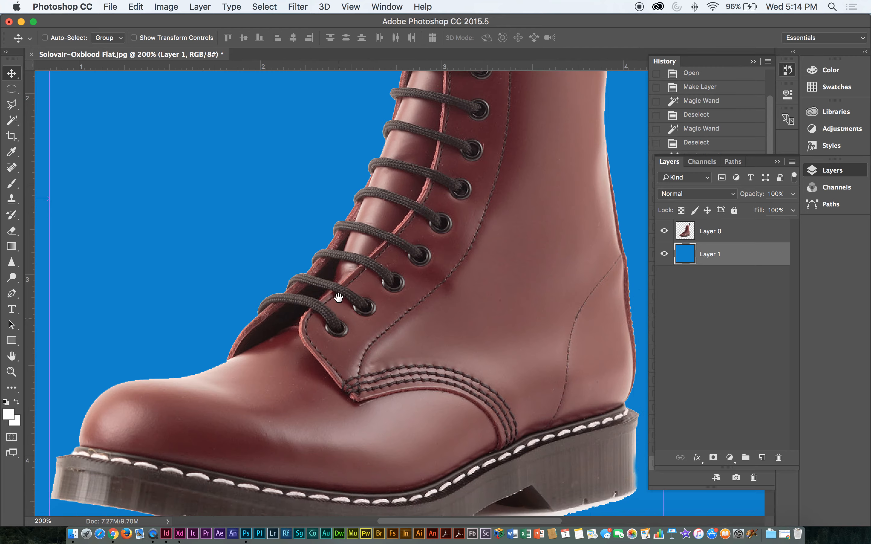
{"action": "left_click_drag", "start_coordinate": [338, 298], "coordinate": [350, 159]}
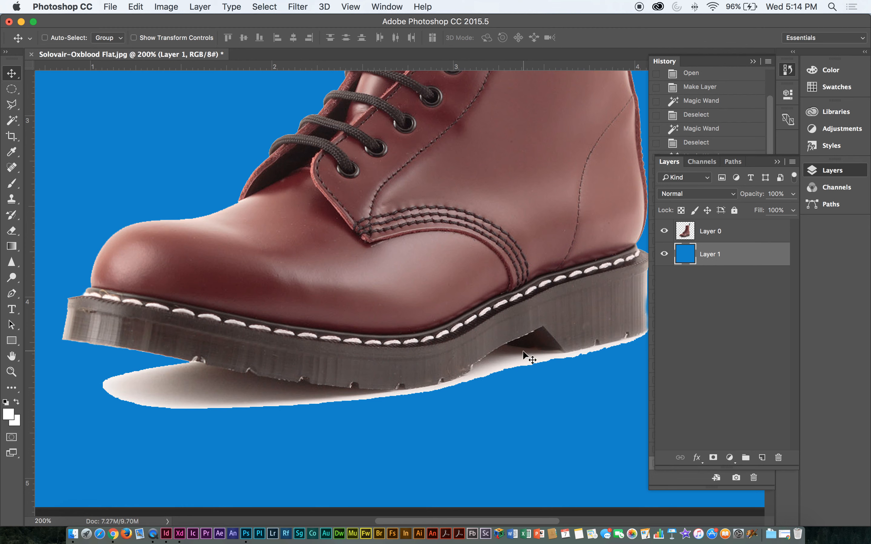
{"action": "left_click", "coordinate": [700, 240]}
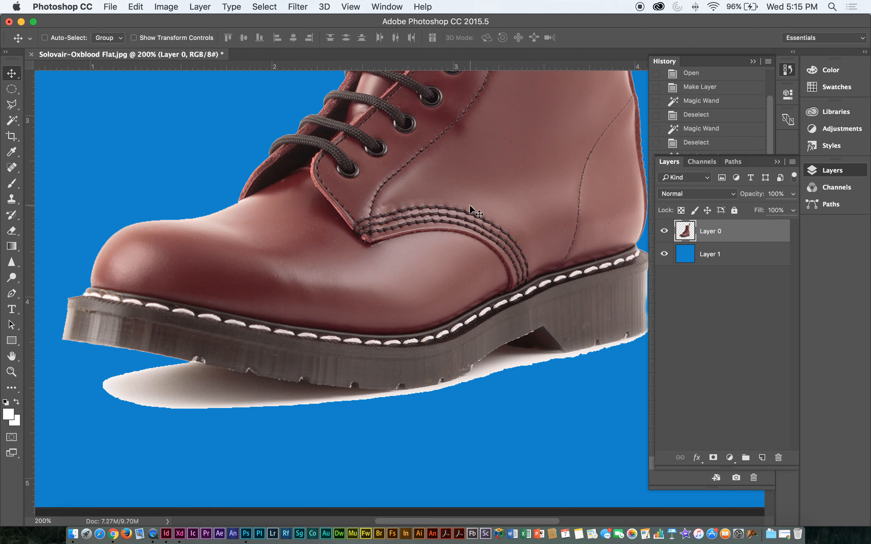
{"action": "key", "text": "p"}
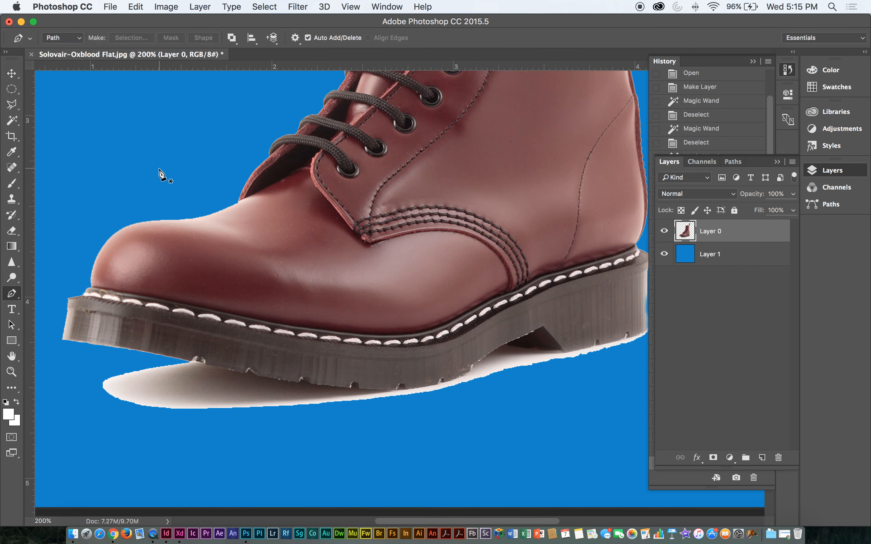
{"action": "key", "text": "super+plus"}
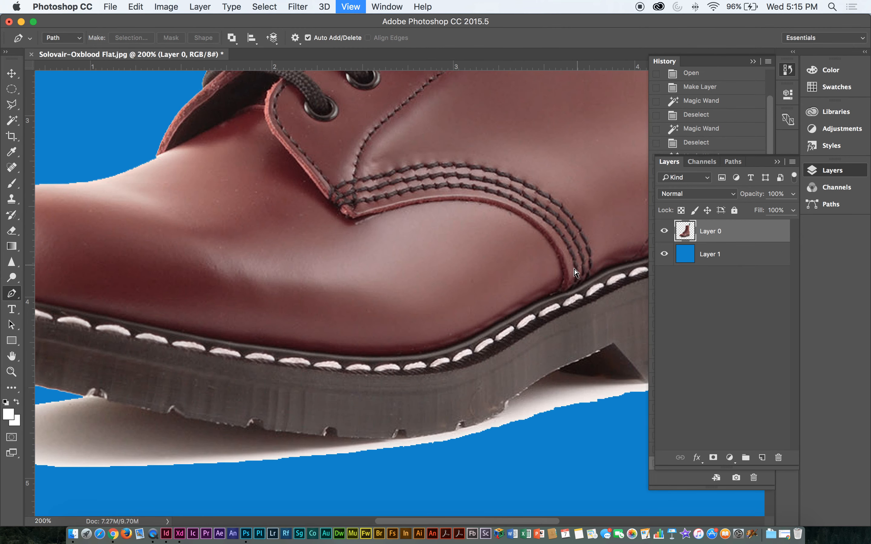
{"action": "left_click_drag", "start_coordinate": [276, 348], "coordinate": [503, 203]}
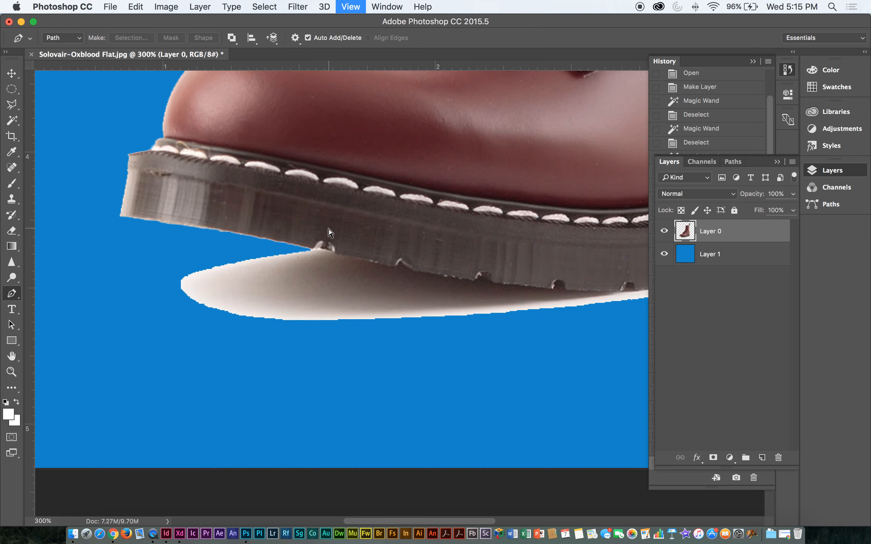
{"action": "key", "text": "super+plus"}
{"action": "left_click", "coordinate": [278, 234]}
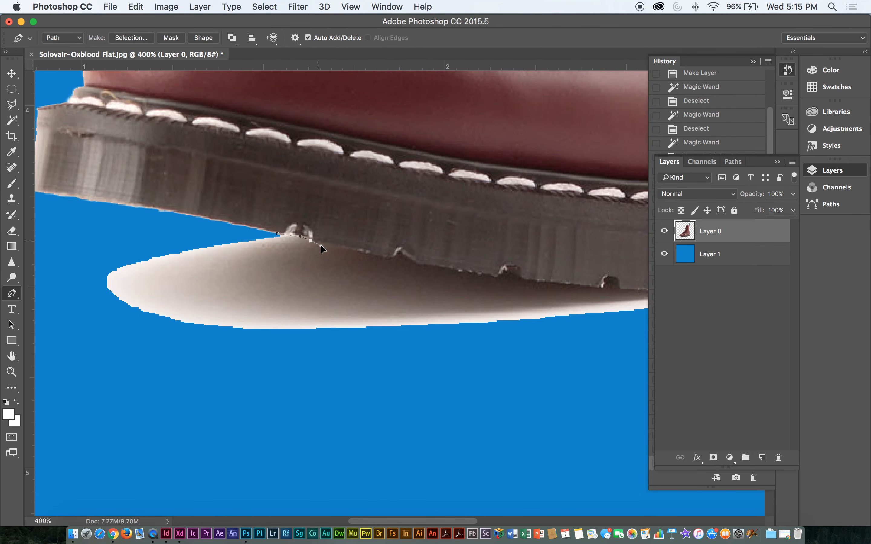
{"action": "left_click_drag", "start_coordinate": [327, 248], "coordinate": [362, 251]}
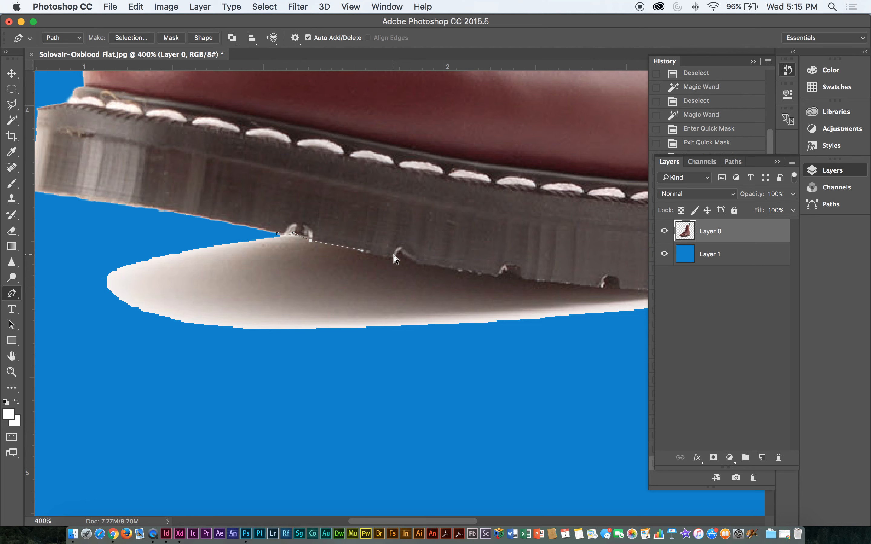
{"action": "key", "text": "BackSpace"}
{"action": "key", "text": "BackSpace"}
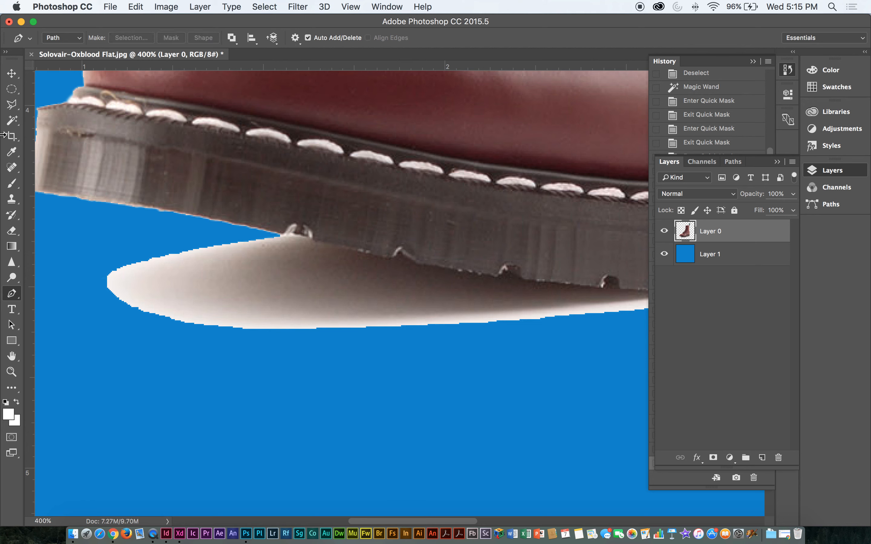
Select the floor shadow with the Magnetic Lasso, following the sole's lower edge and looping widely through the blue area beneath the boot
{"action": "left_click", "coordinate": [12, 104]}
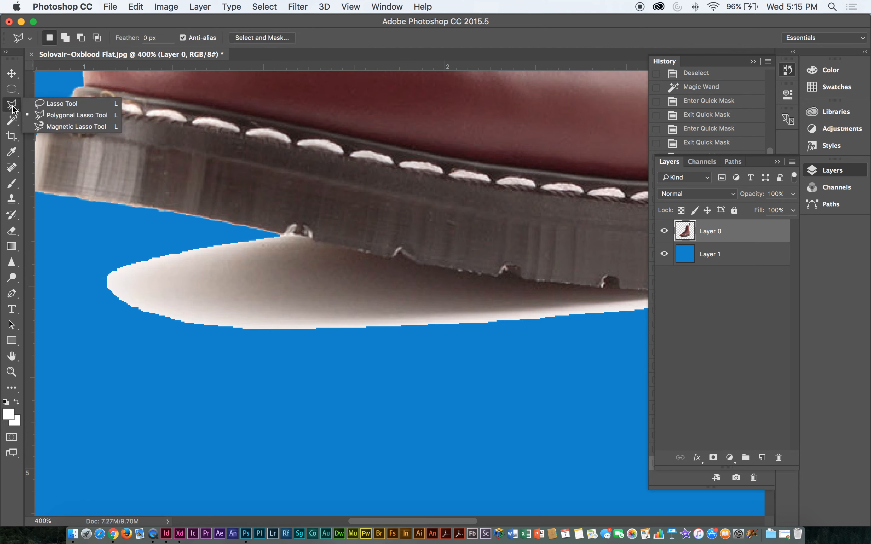
{"action": "left_click", "coordinate": [62, 128]}
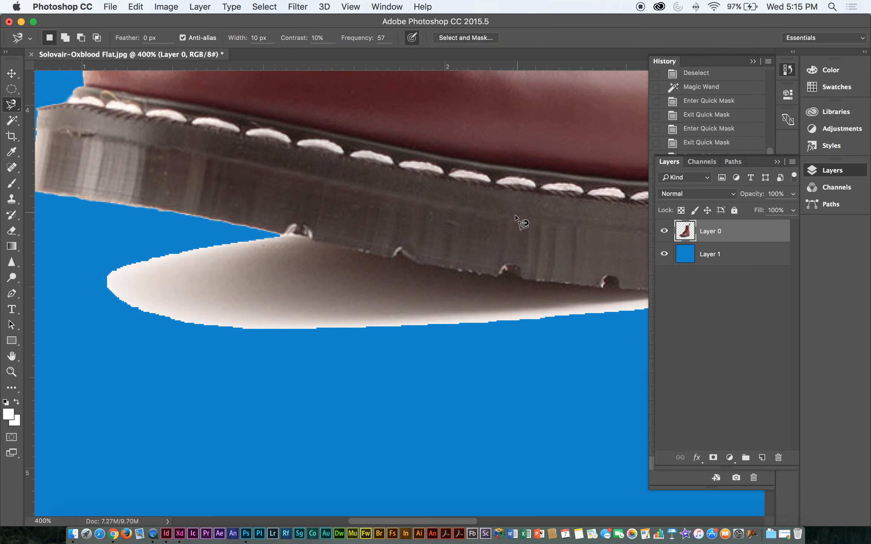
{"action": "left_click", "coordinate": [12, 106]}
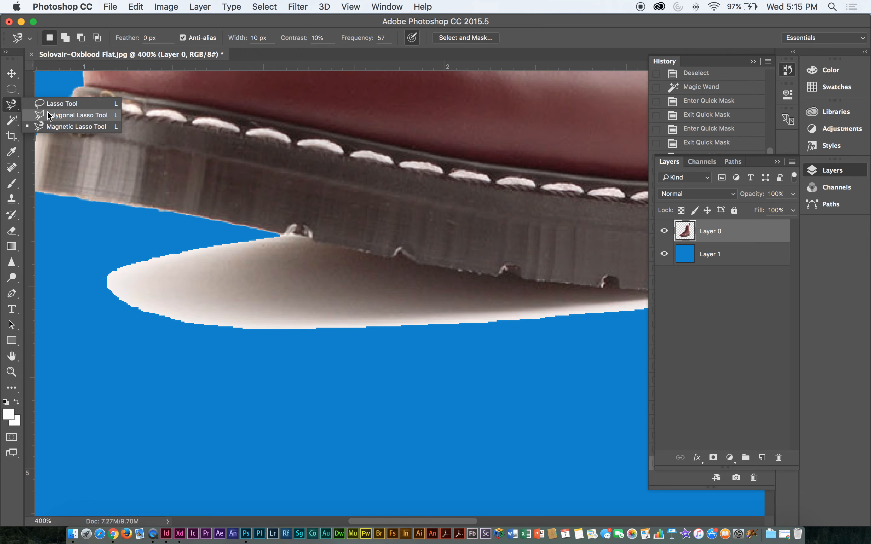
{"action": "left_click", "coordinate": [54, 127]}
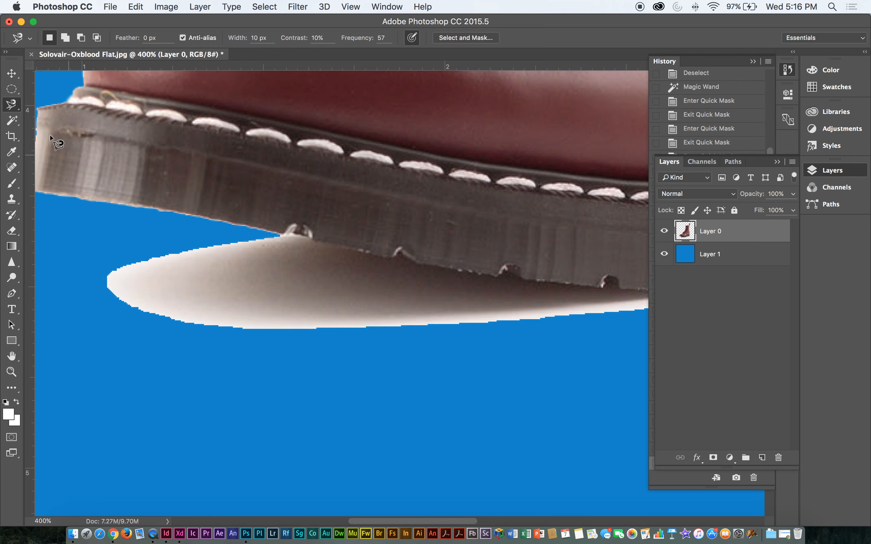
{"action": "left_click", "coordinate": [280, 233]}
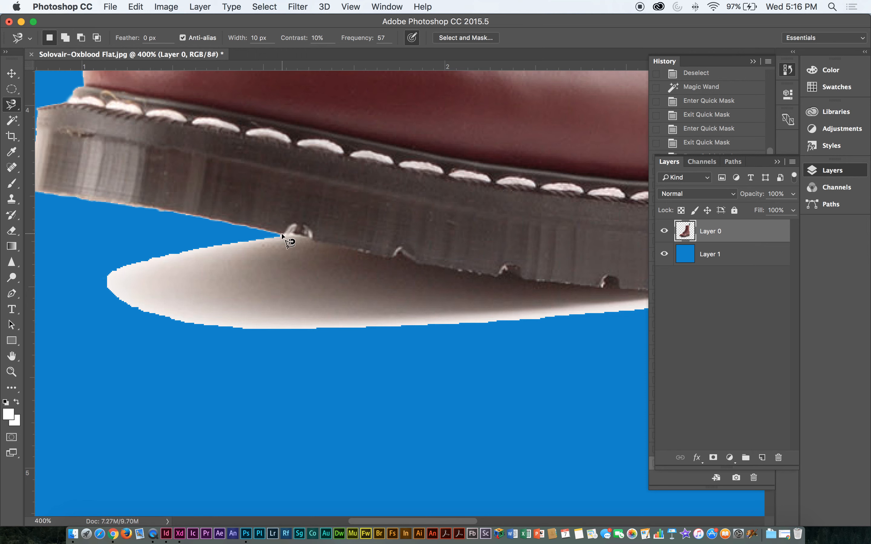
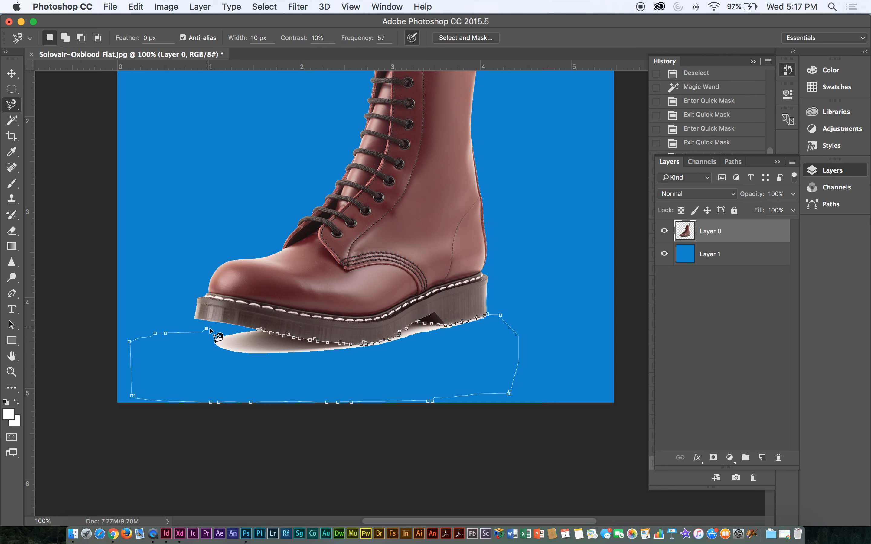
{"action": "left_click", "coordinate": [261, 331]}
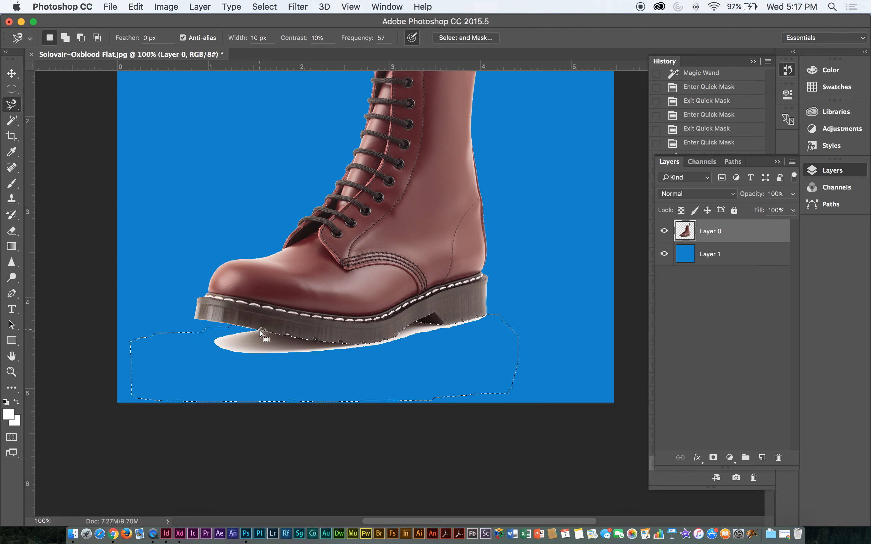
Duplicate the boot layer and place the copy between the original and the blue layer, keeping the shadow selection active
{"action": "key", "text": "v"}
{"action": "key", "text": "super+equal"}
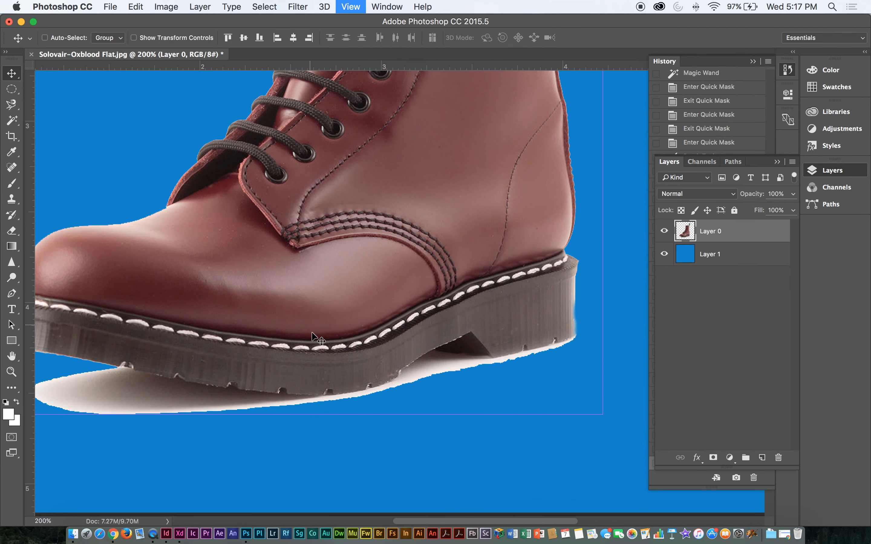
{"action": "left_click_drag", "start_coordinate": [267, 374], "coordinate": [337, 309]}
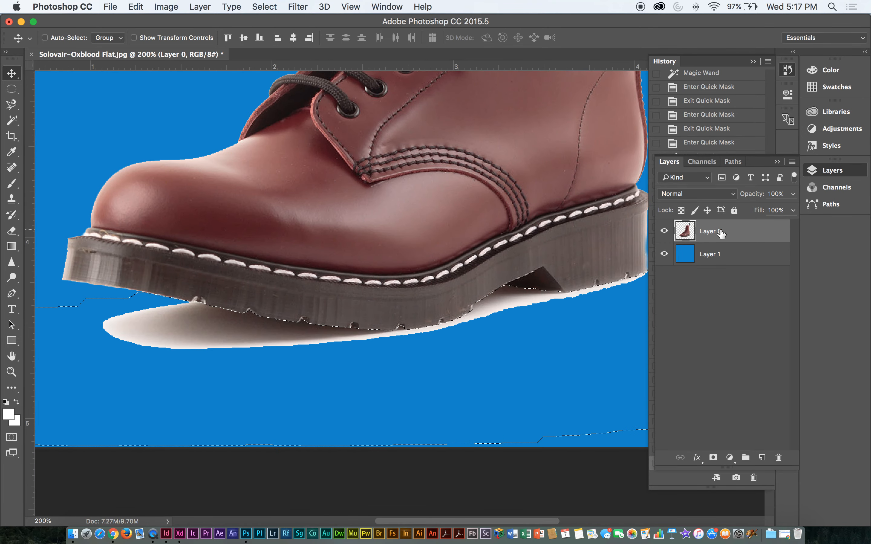
{"action": "key", "text": "super+d"}
{"action": "left_click_drag", "start_coordinate": [730, 233], "coordinate": [738, 248]}
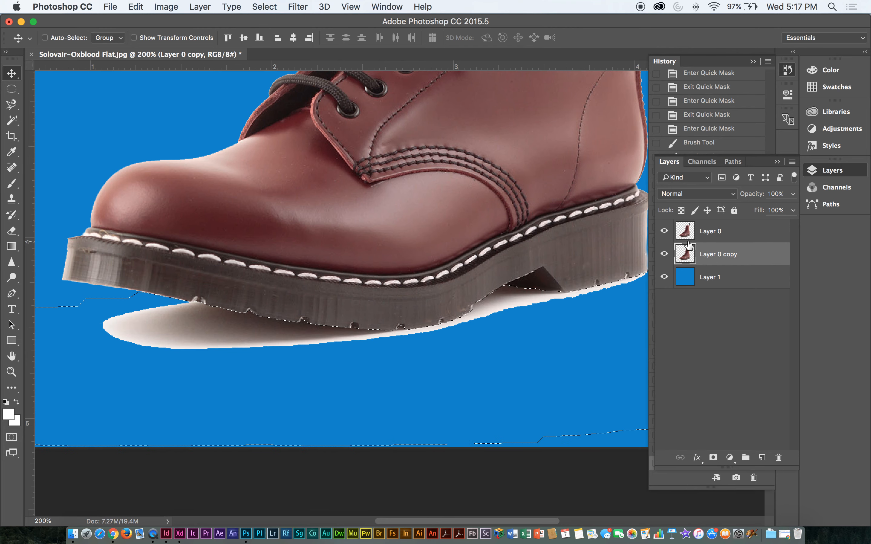
{"action": "left_click", "coordinate": [665, 231]}
Delete the selected floor shadow from the original top boot layer
{"action": "left_click", "coordinate": [700, 233]}
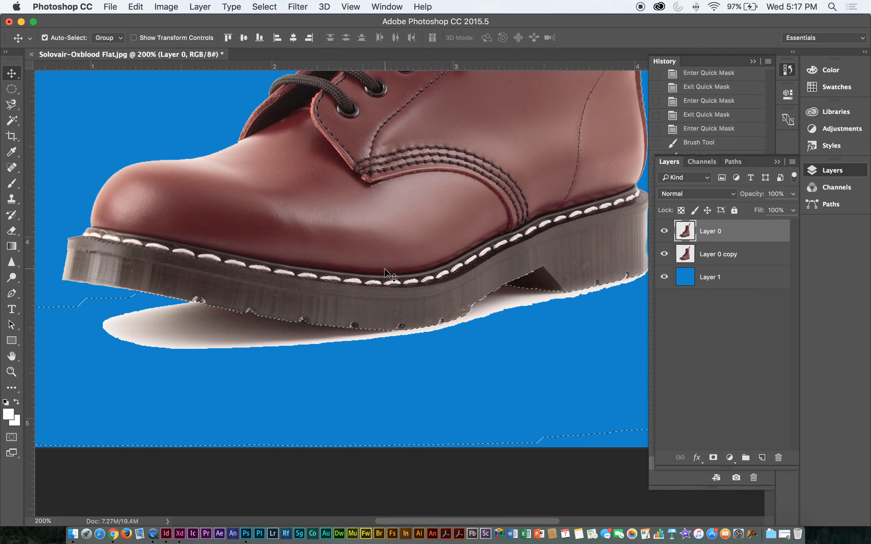
{"action": "key", "text": "super+minus"}
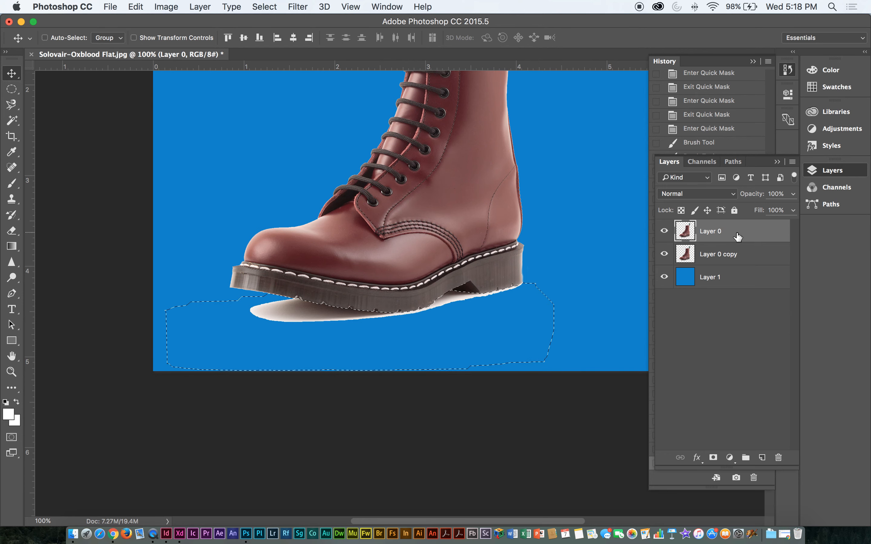
{"action": "key", "text": "Delete"}
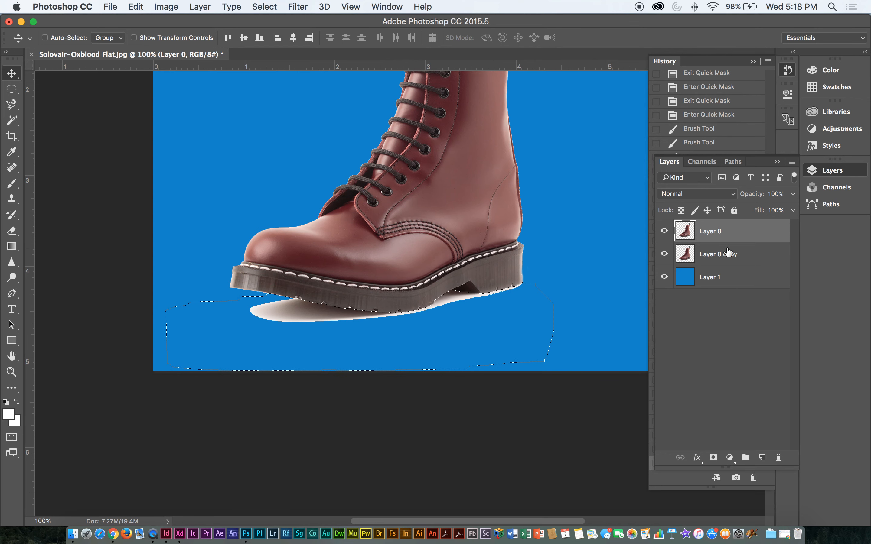
Make the duplicate boot layer active and preview the shadow selection as a Quick Mask
{"action": "left_click", "coordinate": [749, 257]}
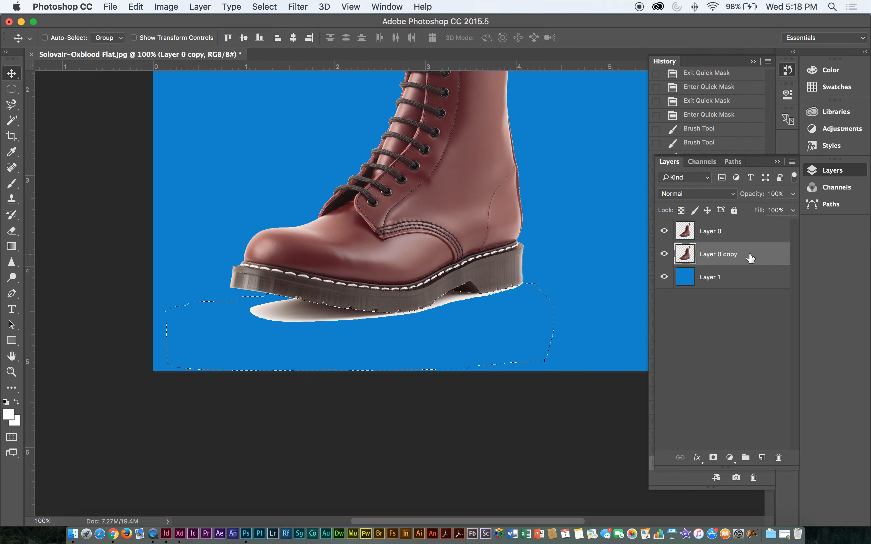
{"action": "key", "text": "super"}
{"action": "key", "text": "super+shift+i"}
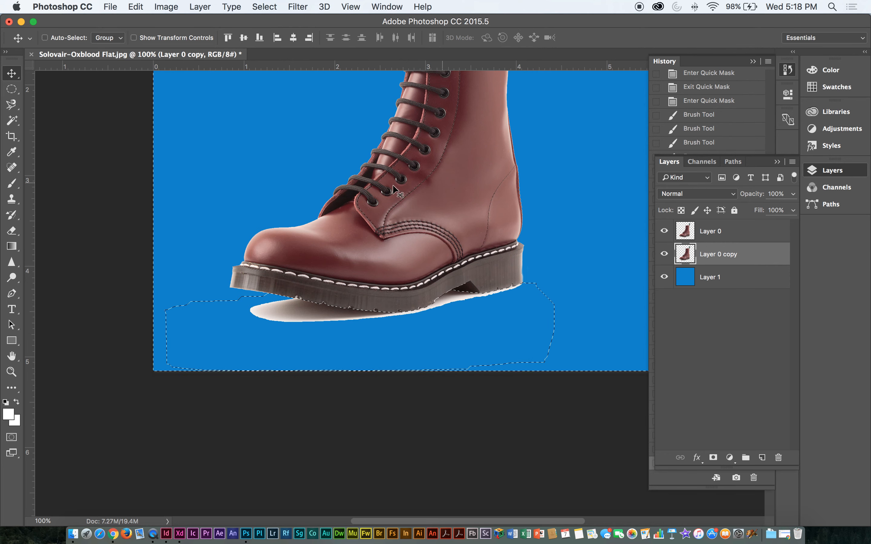
{"action": "key", "text": "super"}
{"action": "key", "text": "super+shift+i"}
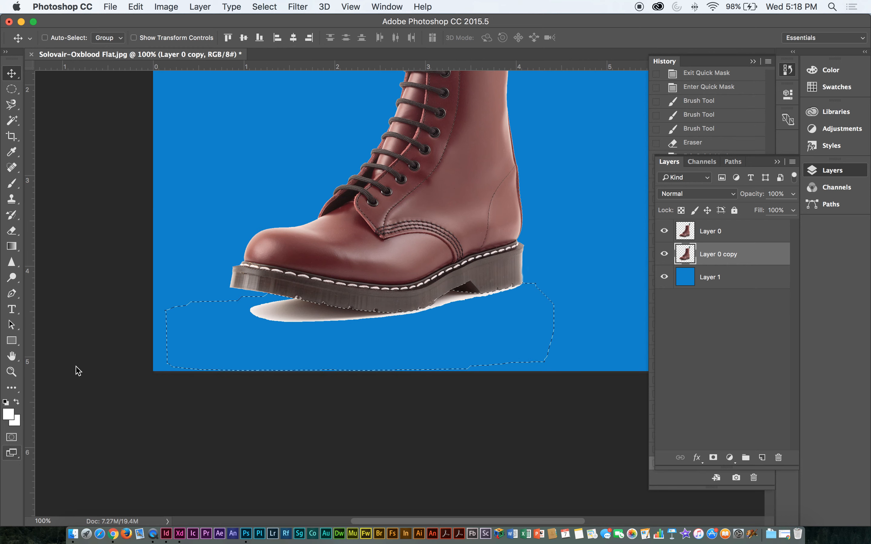
{"action": "left_click", "coordinate": [11, 437]}
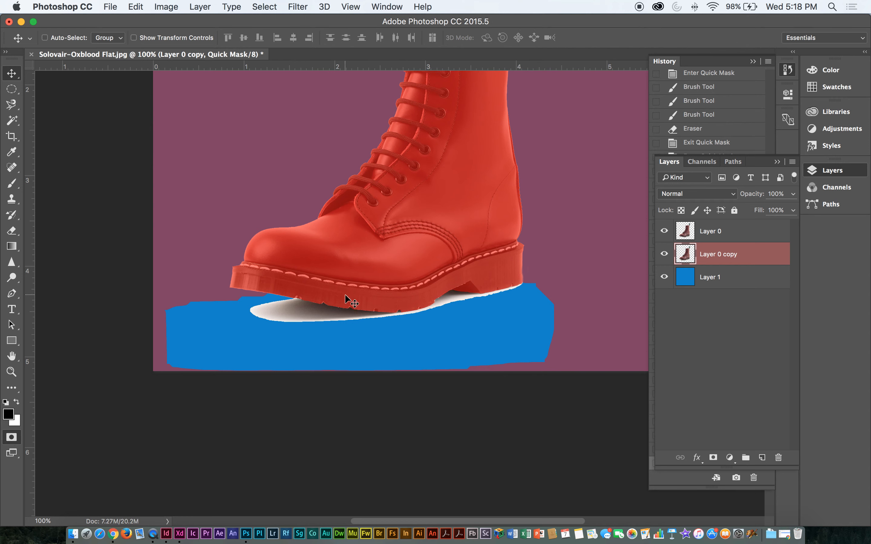
{"action": "left_click", "coordinate": [11, 436]}
Invert the selection, check it in Quick Mask, and delete everything except the floor shadow from the duplicate layer
{"action": "key", "text": "super+shift+i"}
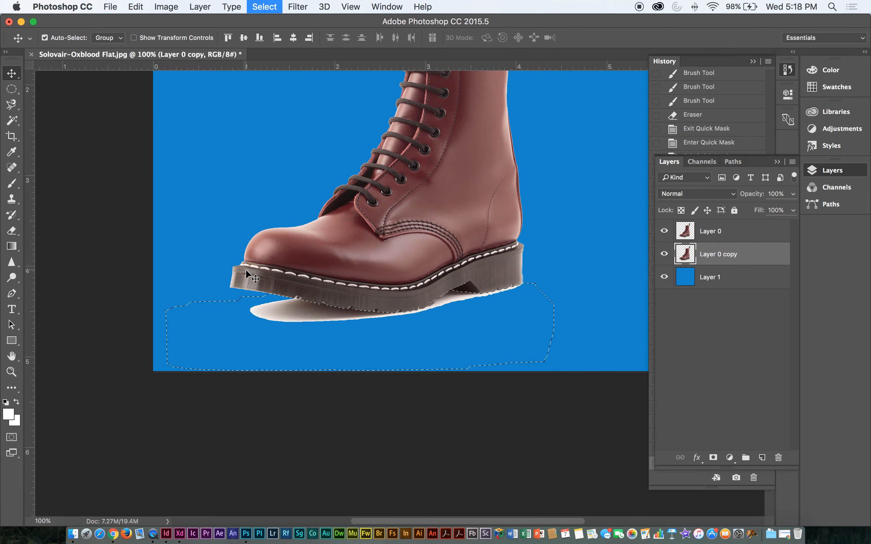
{"action": "left_click", "coordinate": [12, 438]}
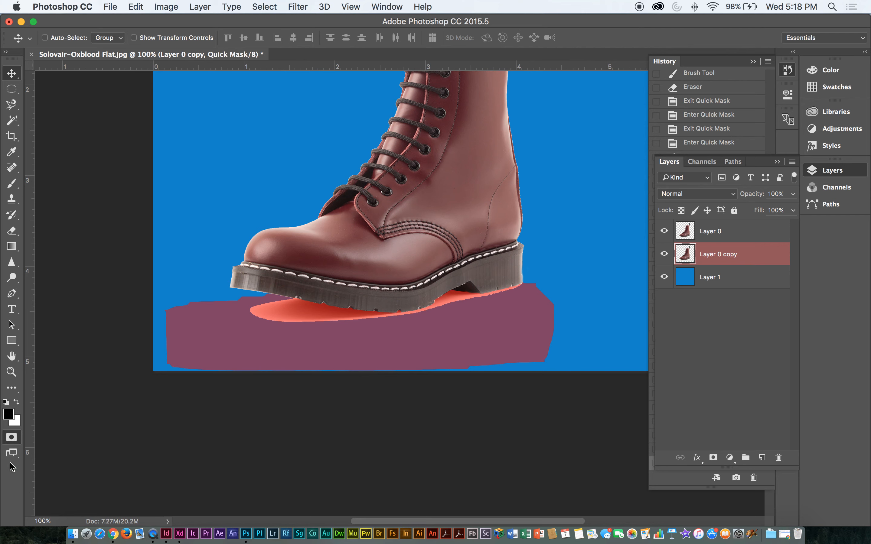
{"action": "left_click", "coordinate": [11, 437]}
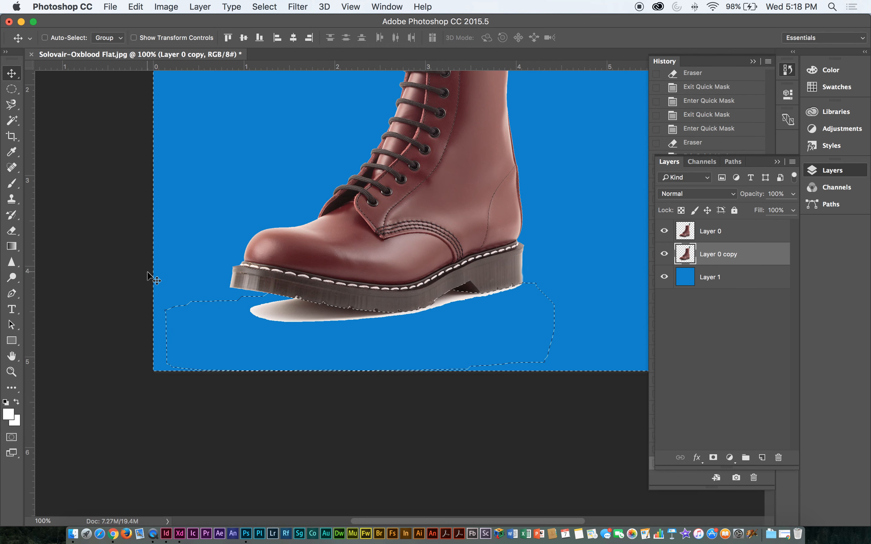
{"action": "key", "text": "Delete"}
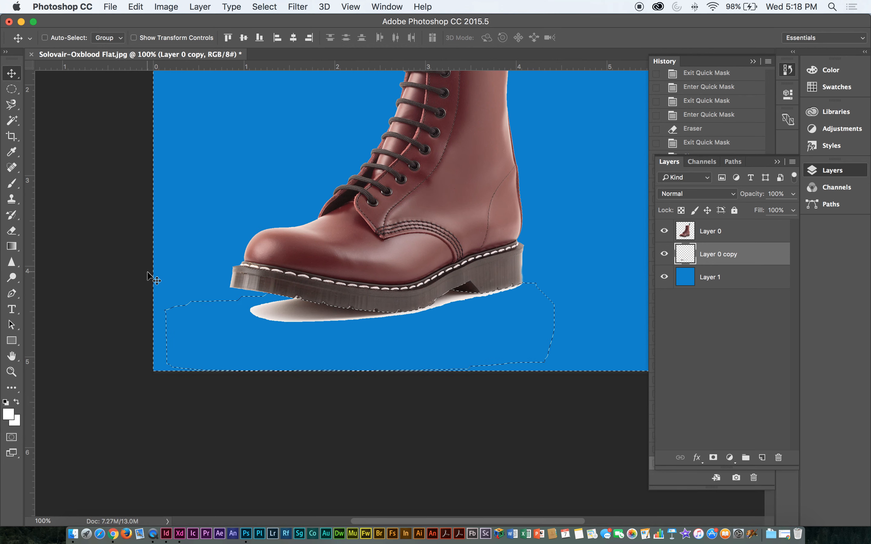
{"action": "key", "text": "super"}
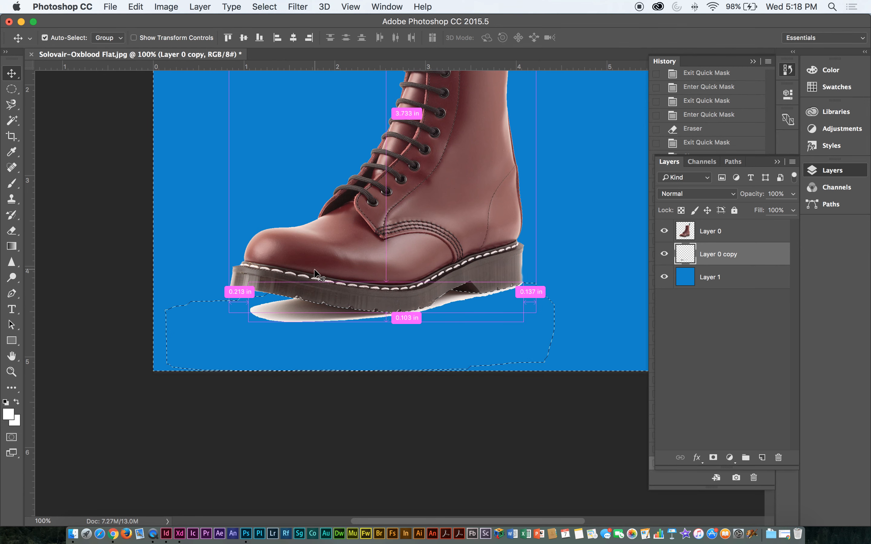
Deselect the selection and check the separated boot and shadow layers by toggling each layer's visibility
{"action": "key", "text": "super+d"}
{"action": "left_click", "coordinate": [664, 231]}
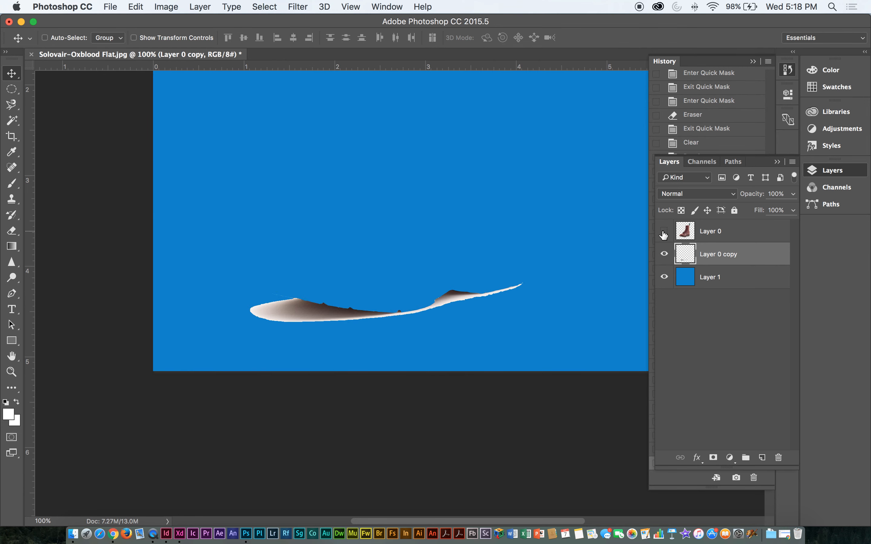
{"action": "left_click", "coordinate": [664, 232]}
{"action": "left_click", "coordinate": [664, 254]}
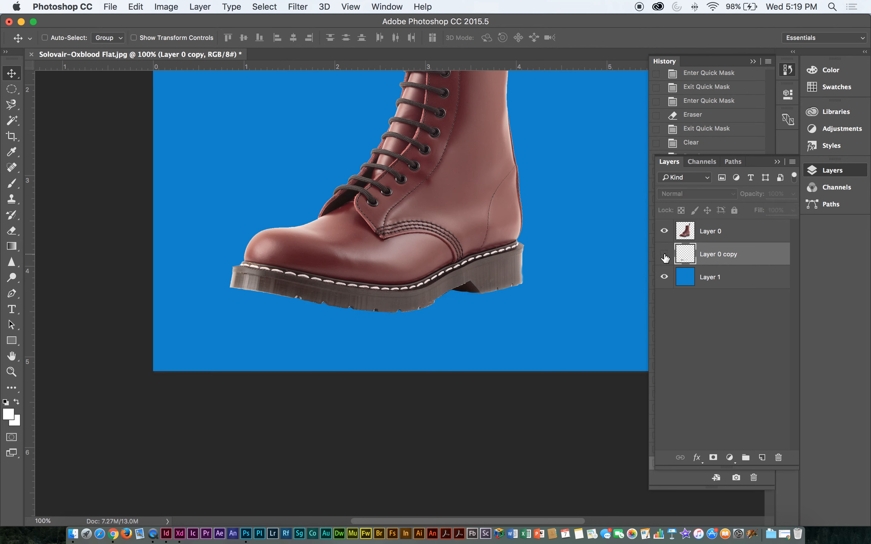
{"action": "left_click", "coordinate": [664, 254]}
{"action": "left_click", "coordinate": [664, 254]}
{"action": "left_click", "coordinate": [664, 254]}
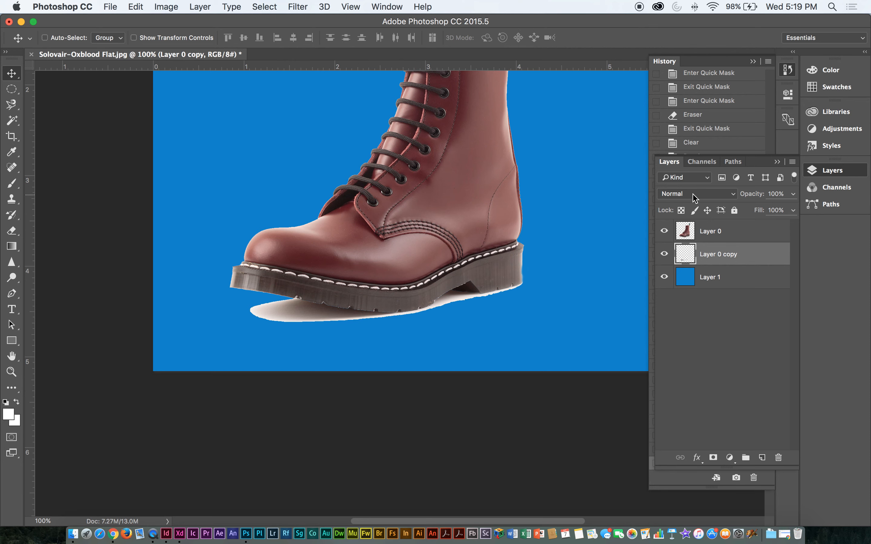
Set the shadow layer's blend mode to Multiply and inspect the shadow against the blue background
{"action": "left_click", "coordinate": [709, 202]}
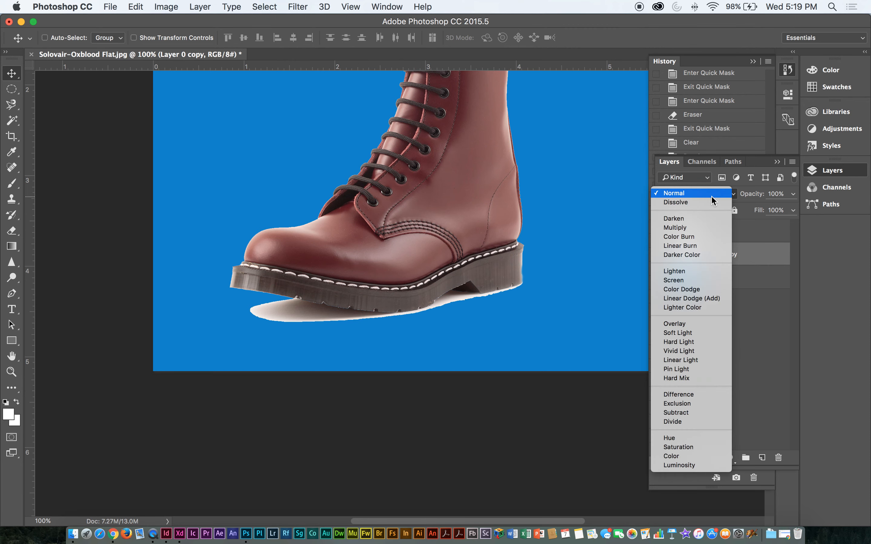
{"action": "left_click", "coordinate": [693, 229]}
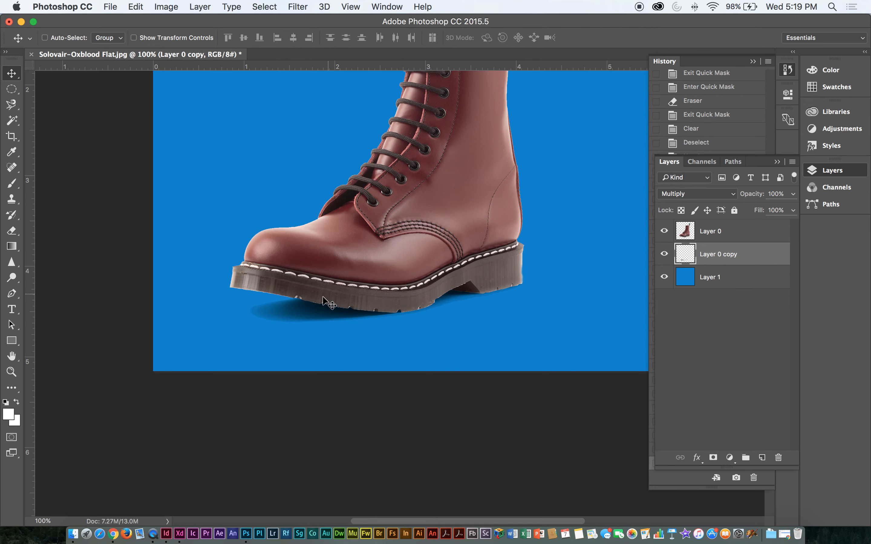
{"action": "key", "text": "super+plus"}
{"action": "key", "text": "super+plus"}
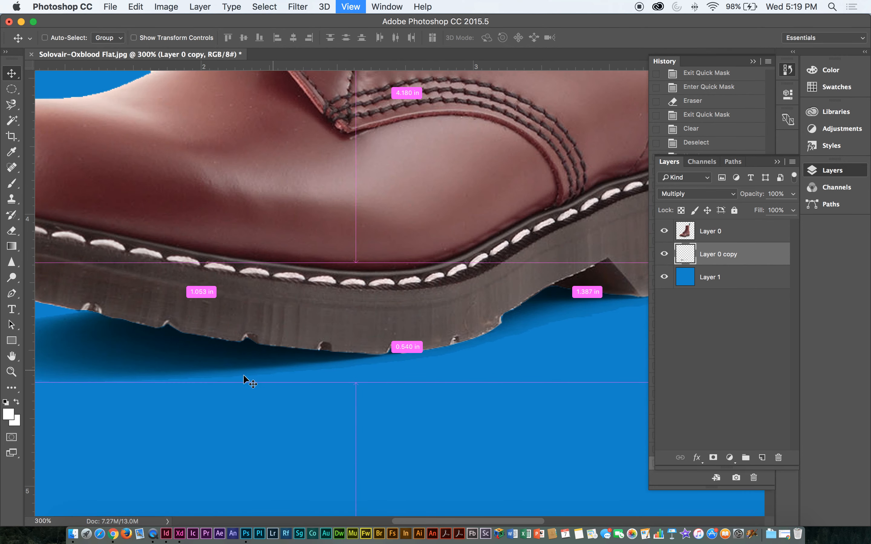
{"action": "key", "text": "super+minus"}
{"action": "key", "text": "super+minus"}
{"action": "key", "text": "super+minus"}
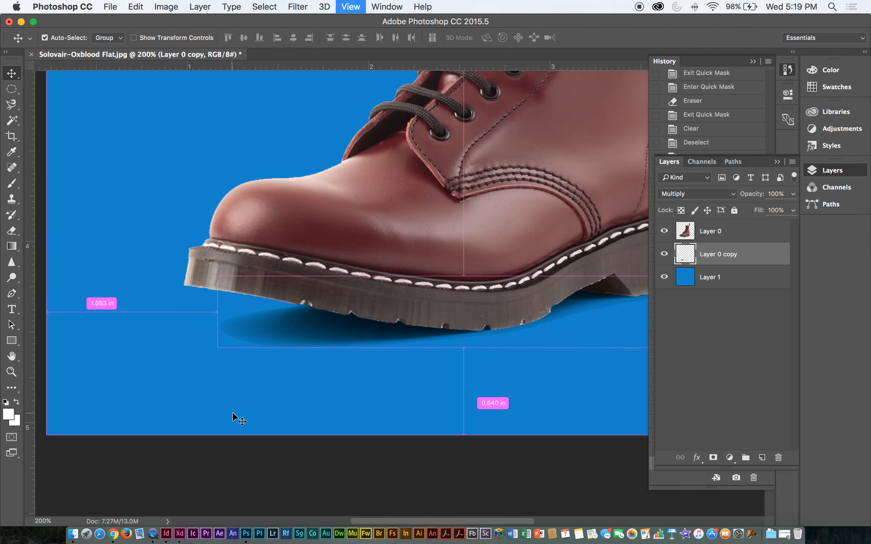
{"action": "key", "text": "super+plus"}
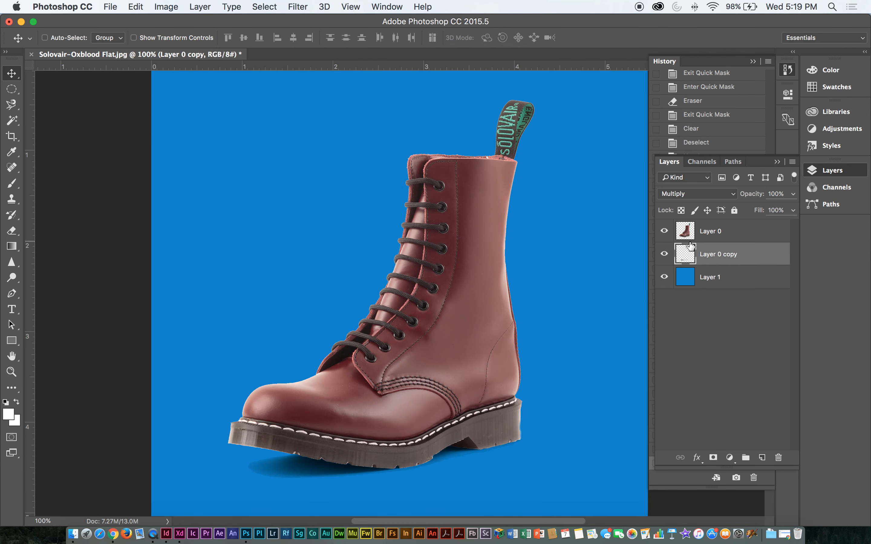
Try the Multiply blend mode on the top boot layer and return it to Normal
{"action": "left_click", "coordinate": [729, 234]}
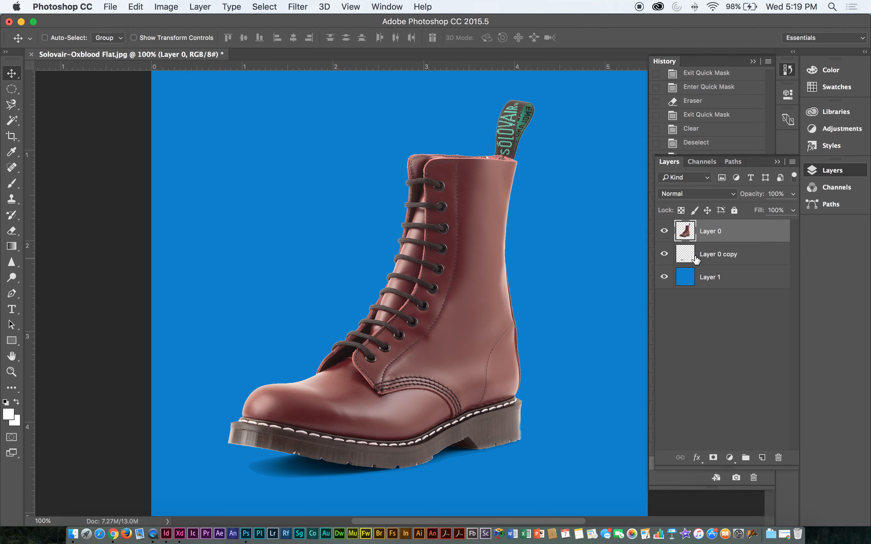
{"action": "left_click", "coordinate": [707, 194]}
{"action": "left_click", "coordinate": [683, 228]}
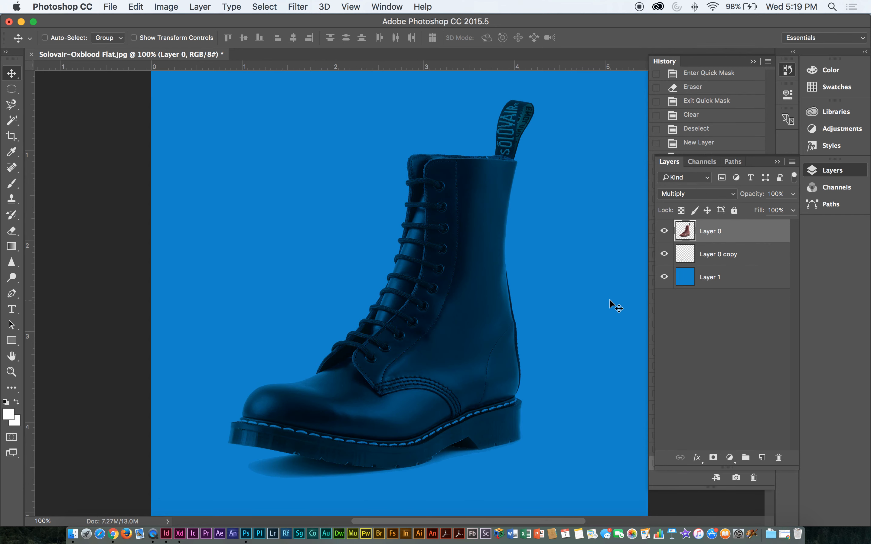
{"action": "scroll", "coordinate": [609, 300], "scroll_direction": "down", "scroll_amount": 2}
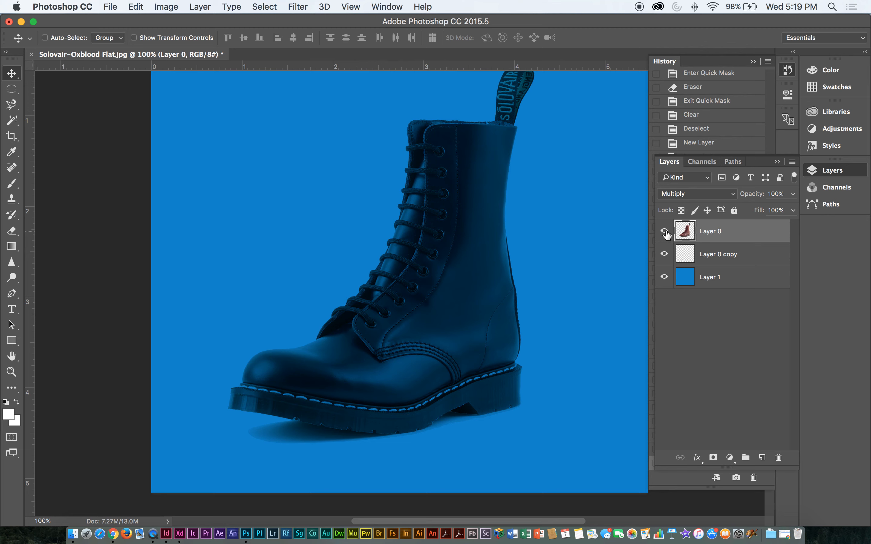
{"action": "left_click", "coordinate": [708, 194]}
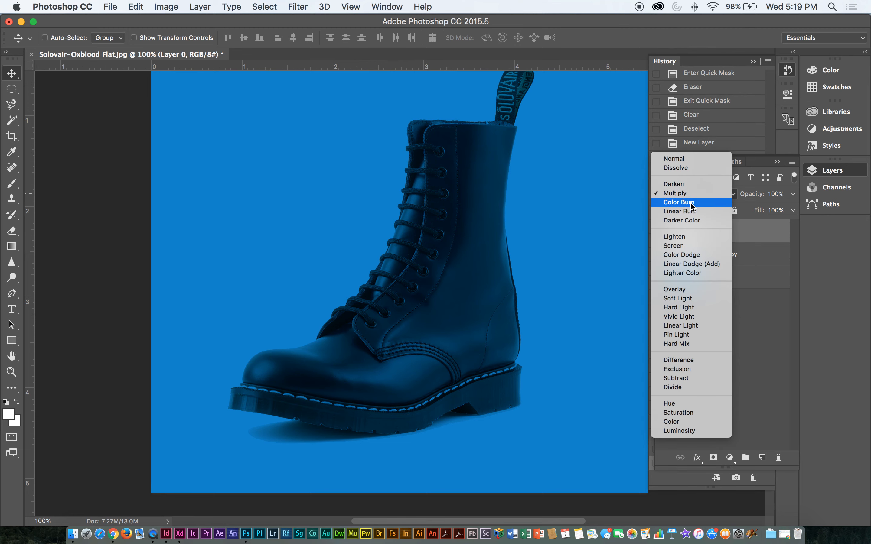
{"action": "left_click", "coordinate": [684, 160]}
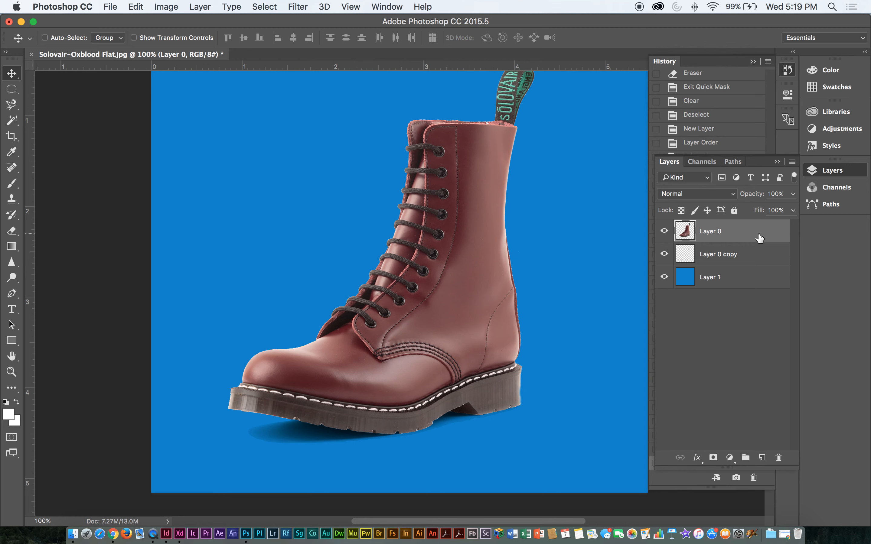
Rename the floor shadow layer as Shadow and the top boot layer as Shoe 1
{"action": "left_click", "coordinate": [725, 256]}
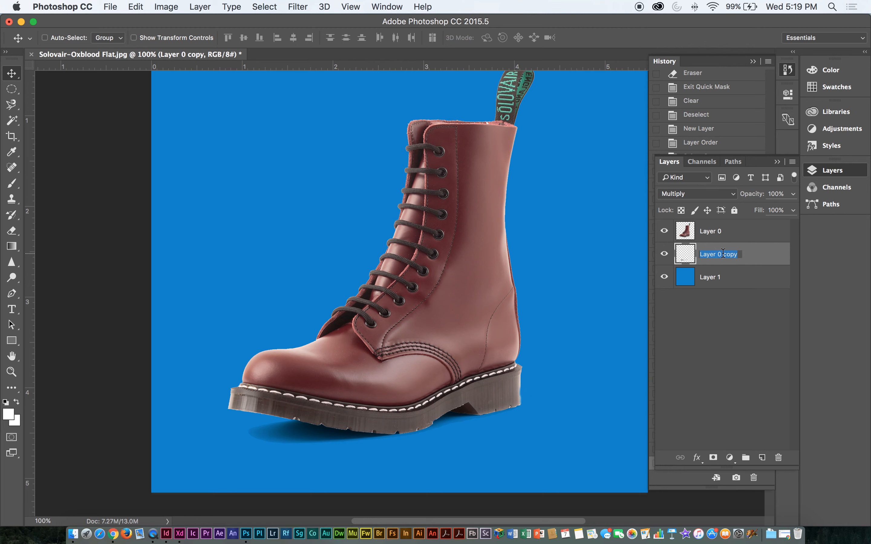
{"action": "type", "text": "Shadow"}
{"action": "double_click", "coordinate": [714, 227]}
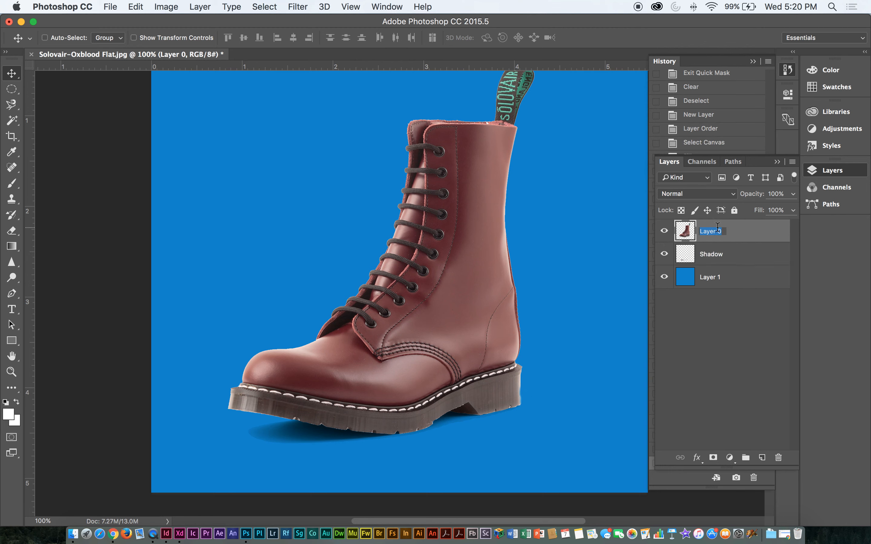
{"action": "type", "text": "Shoe 1"}
{"action": "left_click", "coordinate": [709, 299]}
{"action": "left_click", "coordinate": [716, 260]}
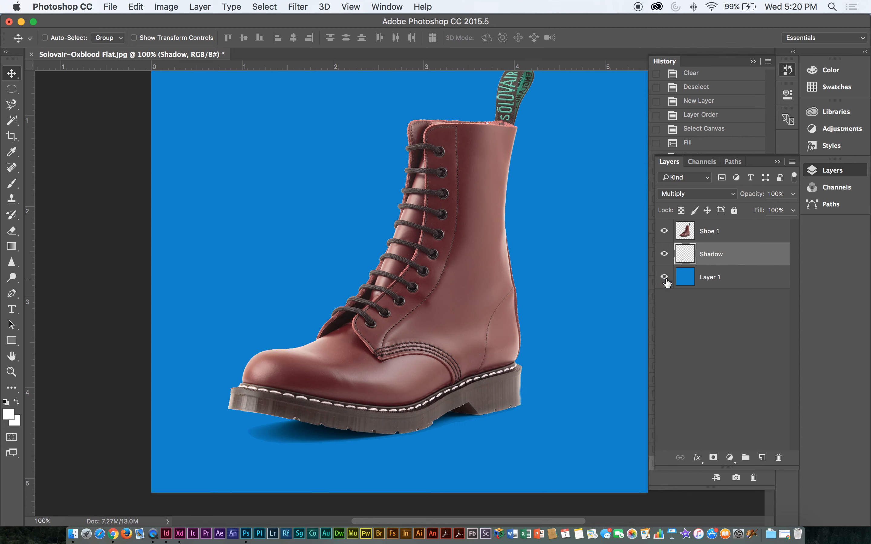
Duplicate the Shoe 1 layer and rename the copy as Shoe 2
{"action": "left_click", "coordinate": [692, 234]}
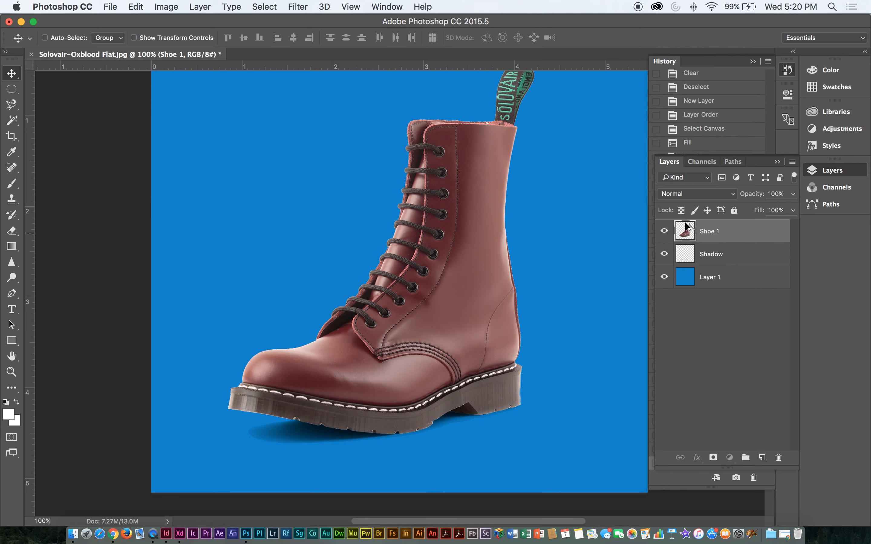
{"action": "left_click_drag", "start_coordinate": [688, 227], "coordinate": [688, 222]}
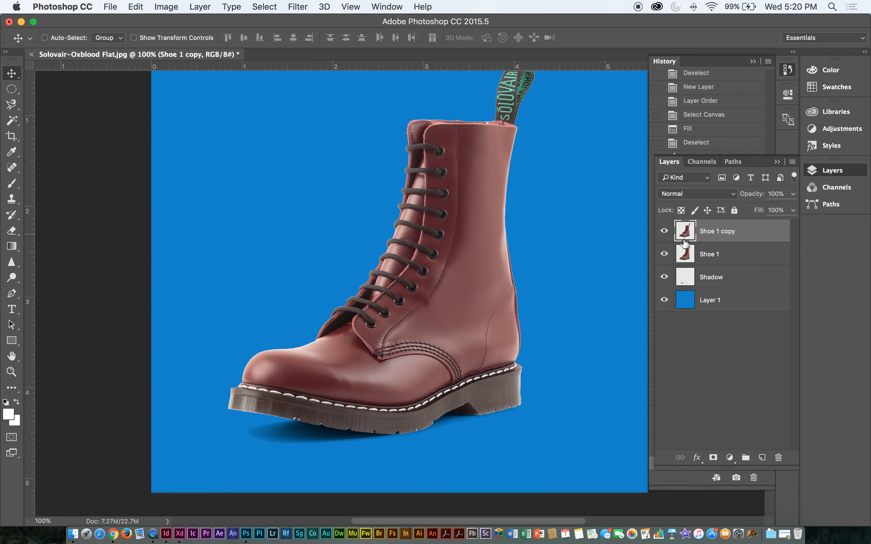
{"action": "double_click", "coordinate": [716, 231]}
{"action": "left_click_drag", "start_coordinate": [717, 233], "coordinate": [777, 233]}
{"action": "type", "text": "2"}
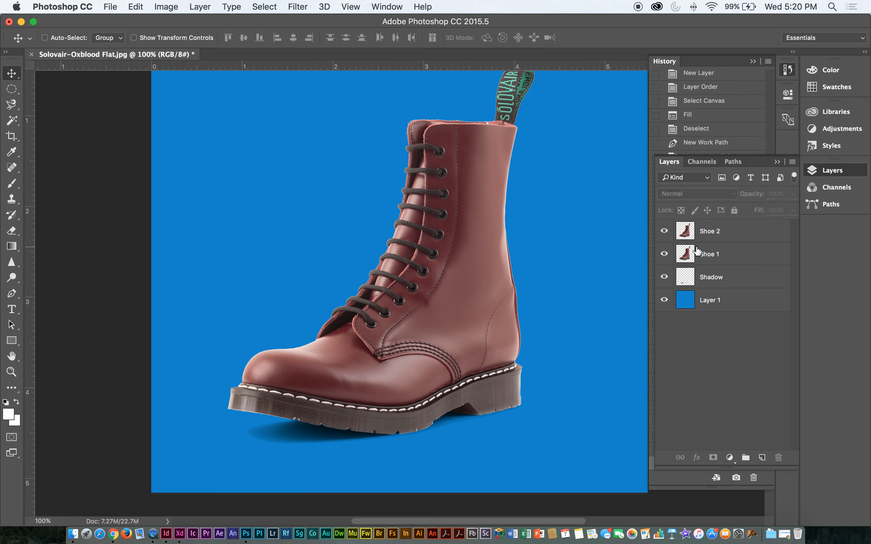
Hide the Shoe 1 layer, check Shoe 2 by toggling its visibility, and make Shoe 2 the active layer
{"action": "left_click", "coordinate": [721, 256]}
{"action": "left_click", "coordinate": [664, 254]}
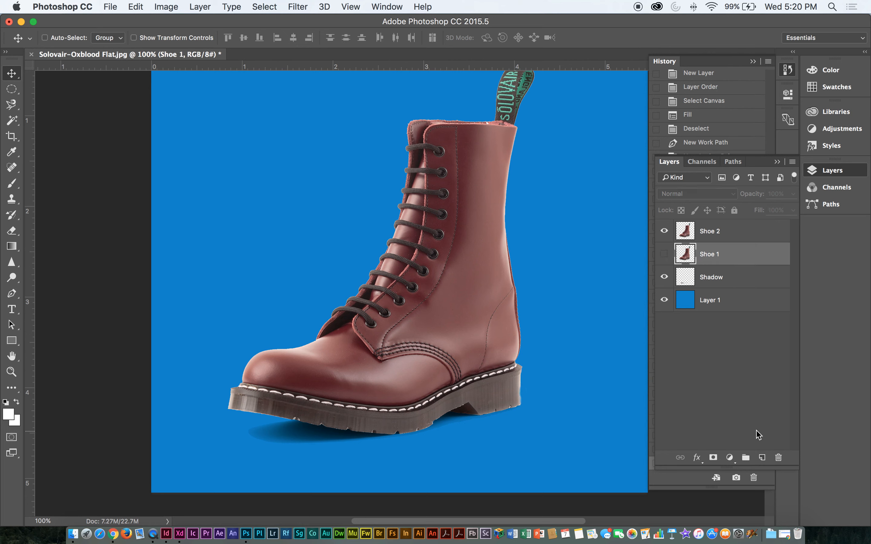
{"action": "left_click", "coordinate": [710, 354]}
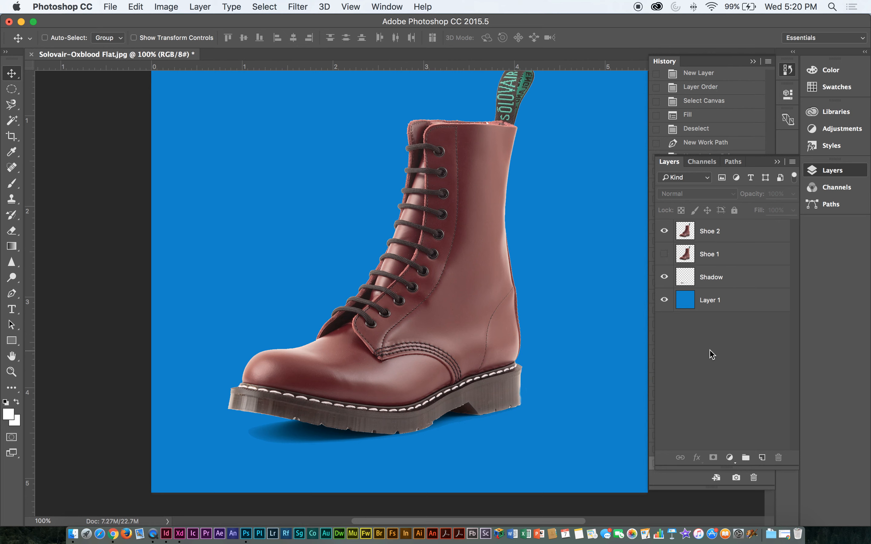
{"action": "left_click", "coordinate": [665, 232]}
{"action": "left_click", "coordinate": [664, 232]}
{"action": "left_click", "coordinate": [665, 232]}
{"action": "left_click", "coordinate": [665, 233]}
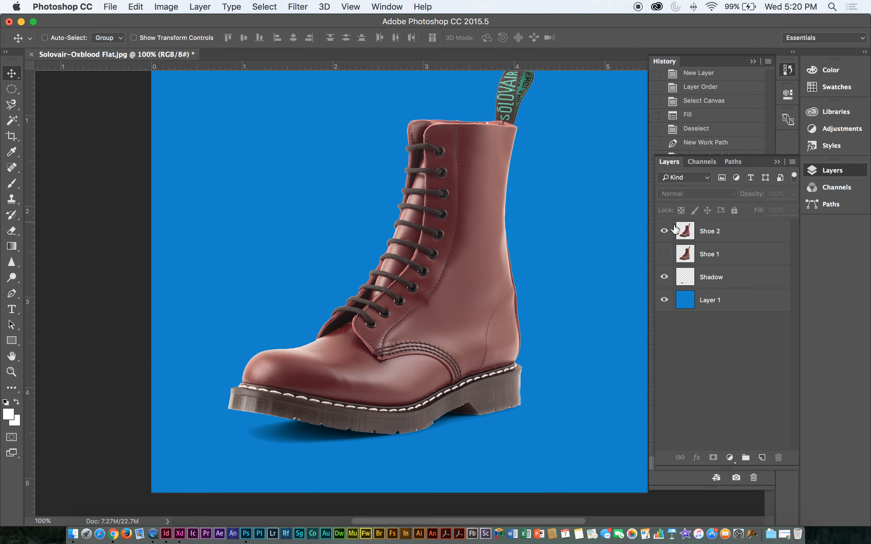
{"action": "left_click", "coordinate": [705, 233]}
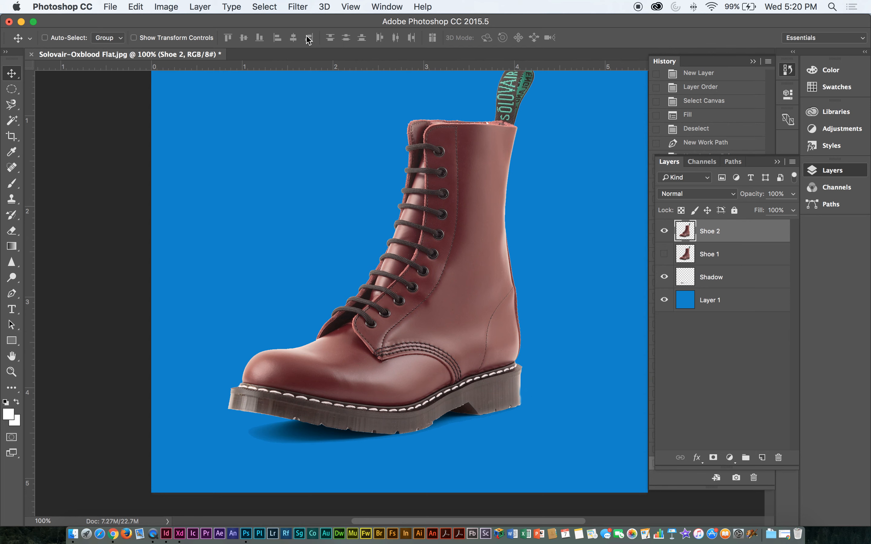
{"action": "left_click", "coordinate": [264, 5]}
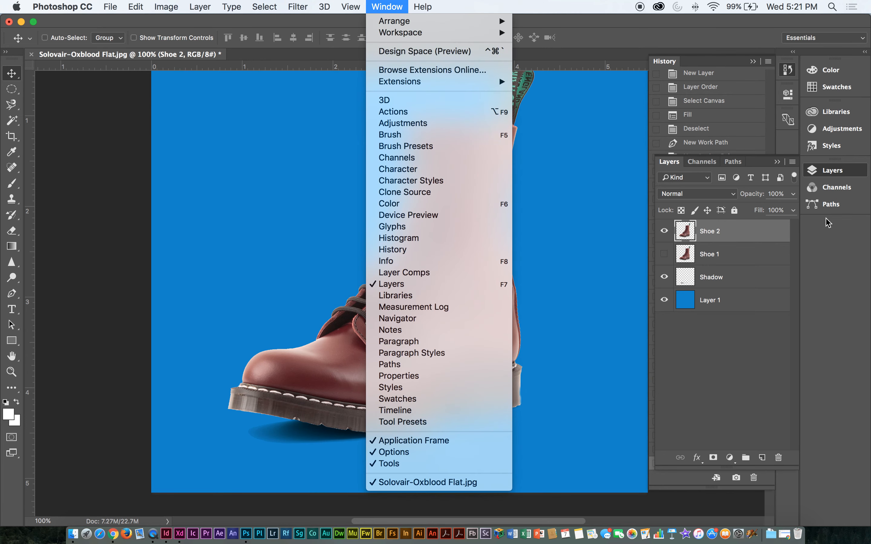
{"action": "left_click", "coordinate": [732, 327]}
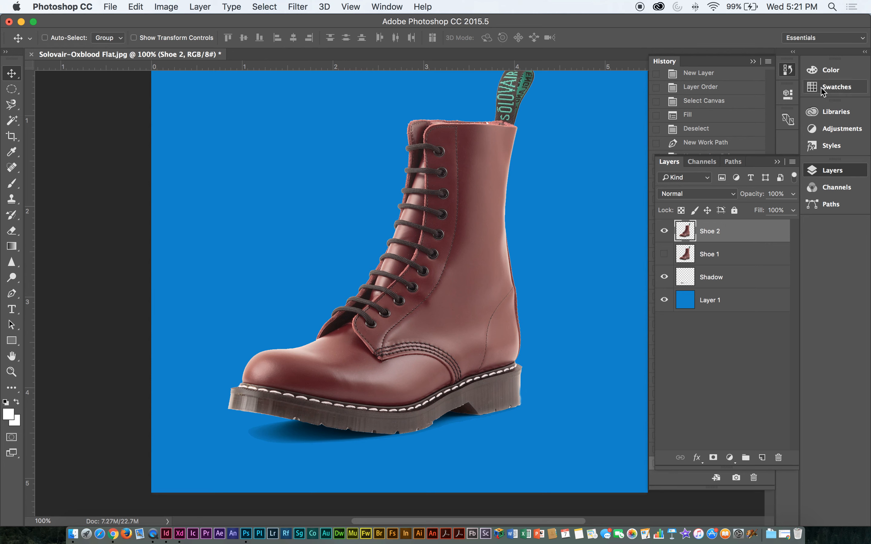
Step back through earlier history states as far as Clear Path and return to the latest Name Change state
{"action": "left_click", "coordinate": [696, 62]}
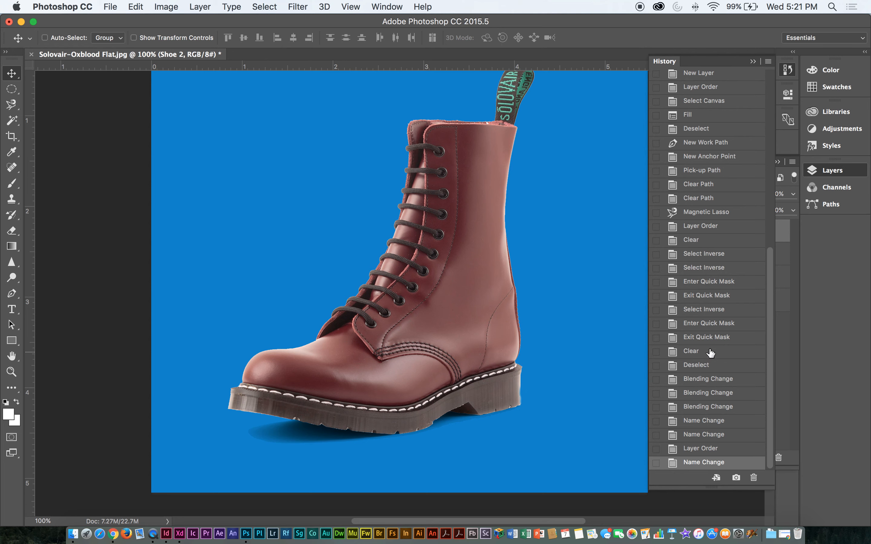
{"action": "left_click", "coordinate": [713, 323]}
{"action": "left_click", "coordinate": [716, 240]}
{"action": "left_click", "coordinate": [714, 189]}
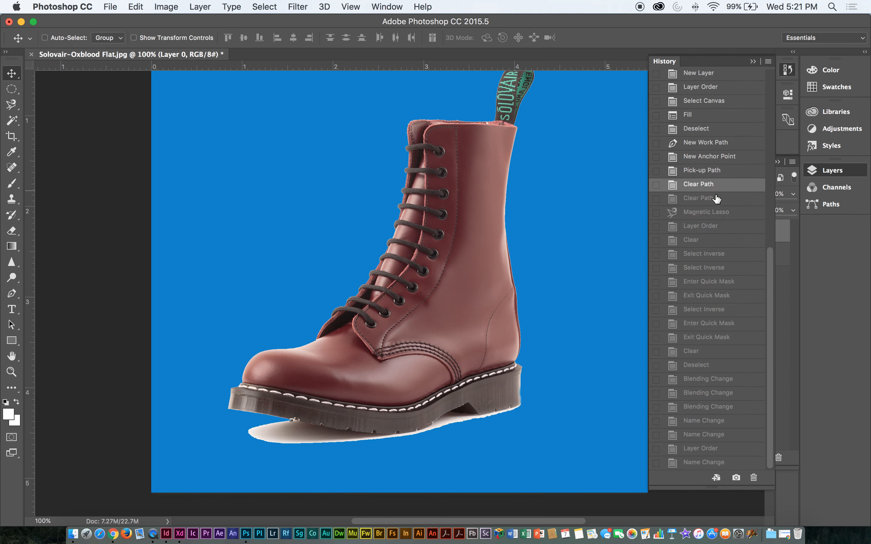
{"action": "scroll", "coordinate": [731, 320], "scroll_direction": "up", "scroll_amount": 10}
{"action": "scroll", "coordinate": [766, 303], "scroll_direction": "down", "scroll_amount": 10}
{"action": "left_click", "coordinate": [735, 467]}
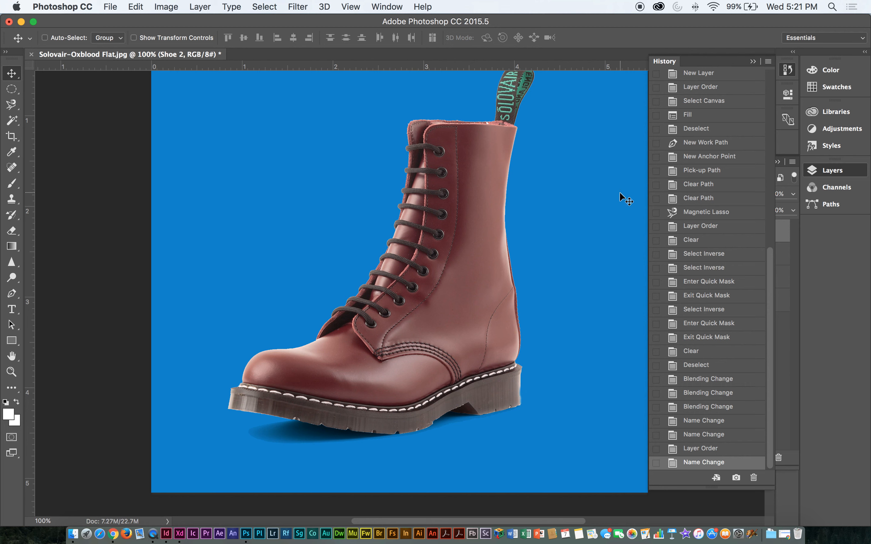
{"action": "left_click", "coordinate": [754, 62]}
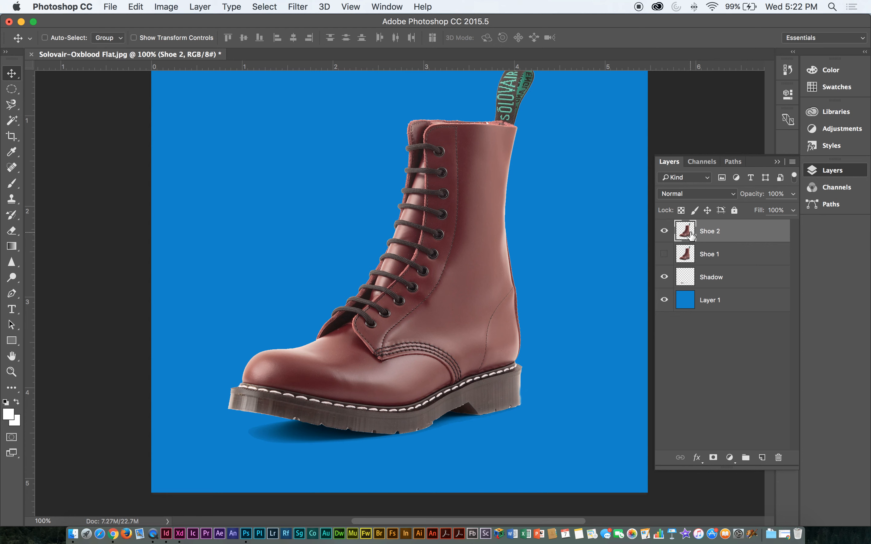
{"action": "key", "text": "super+j"}
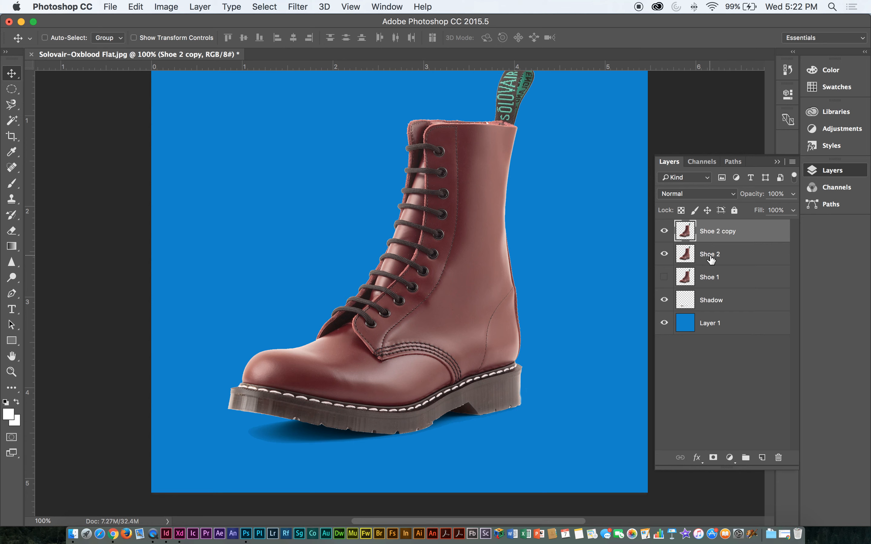
{"action": "left_click", "coordinate": [779, 459]}
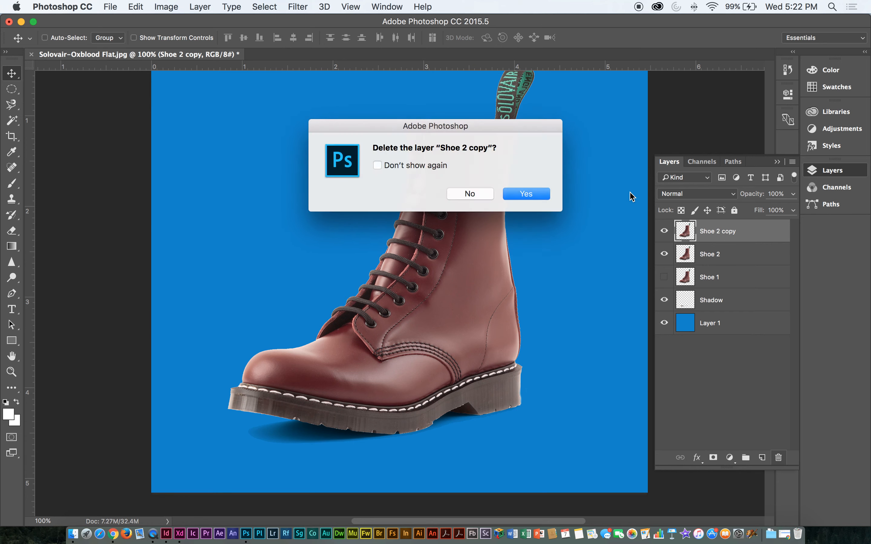
{"action": "left_click", "coordinate": [519, 193]}
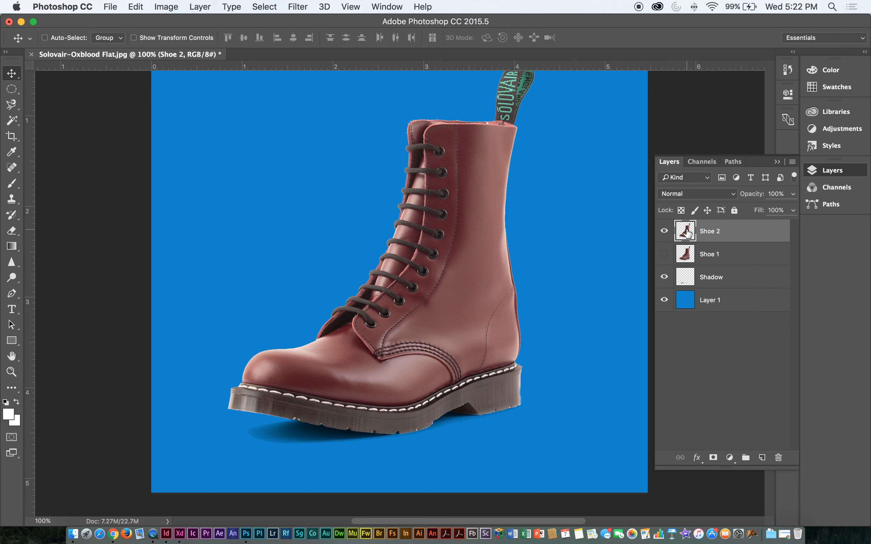
Duplicate the Shoe 2 layer above the original and hide the original Shoe 2 layer
{"action": "left_click_drag", "start_coordinate": [691, 234], "coordinate": [688, 226]}
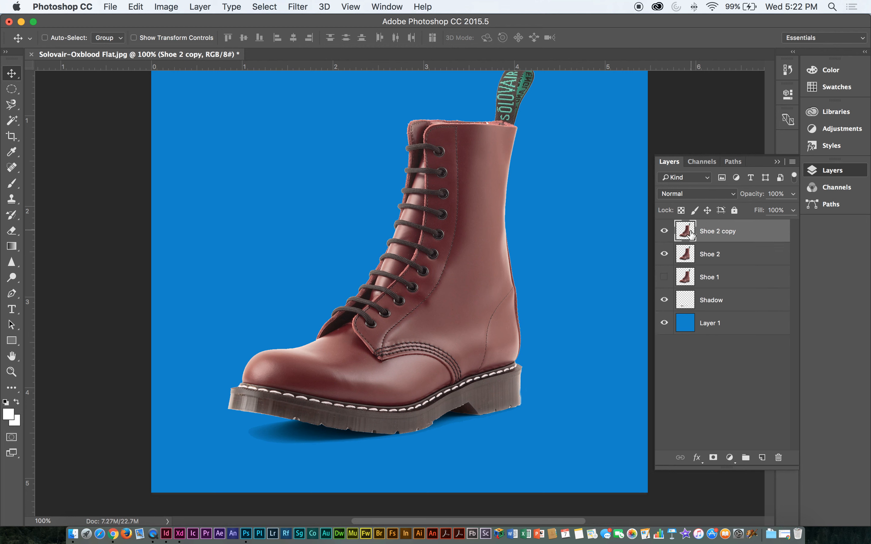
{"action": "left_click", "coordinate": [664, 254]}
Start Replace Color on the Shoe 2 copy layer, sample the boot's dark and light red leather, and set Fuzziness to 55
{"action": "left_click", "coordinate": [294, 6]}
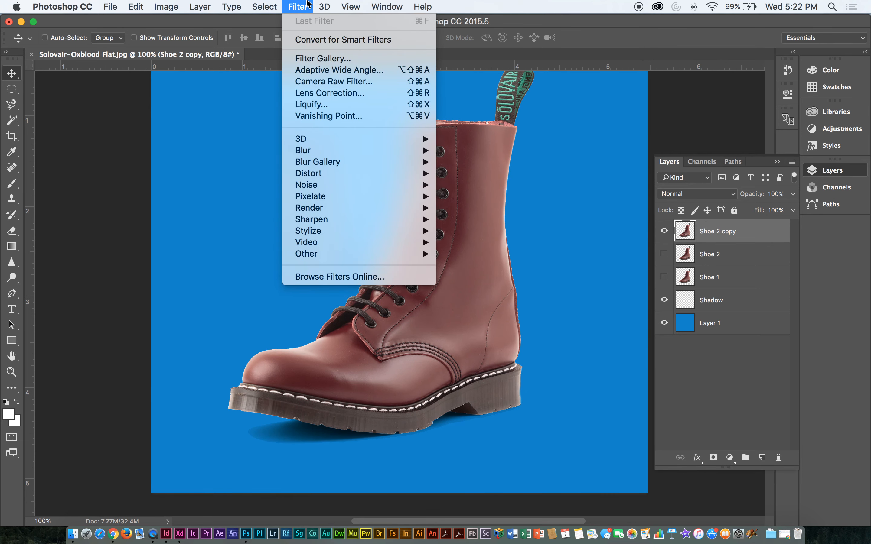
{"action": "mouse_move", "coordinate": [273, 3]}
{"action": "mouse_move", "coordinate": [166, 5]}
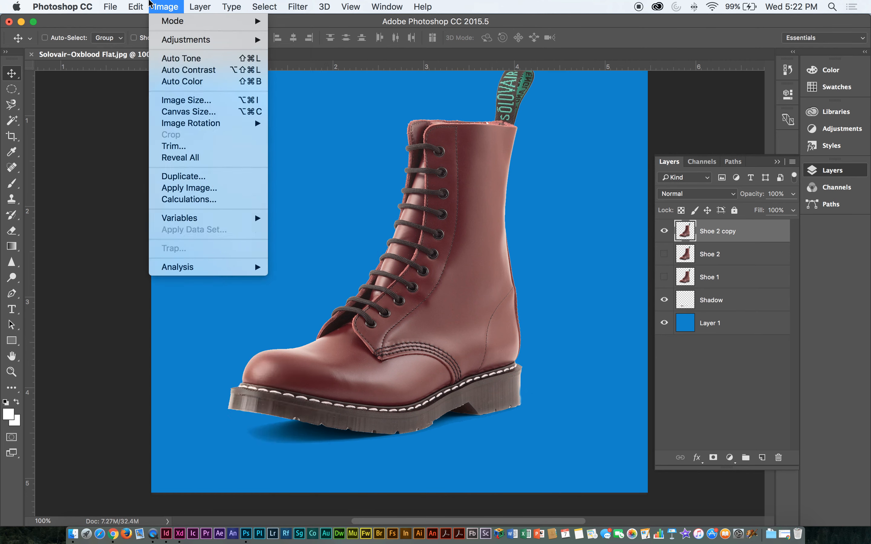
{"action": "mouse_move", "coordinate": [173, 41]}
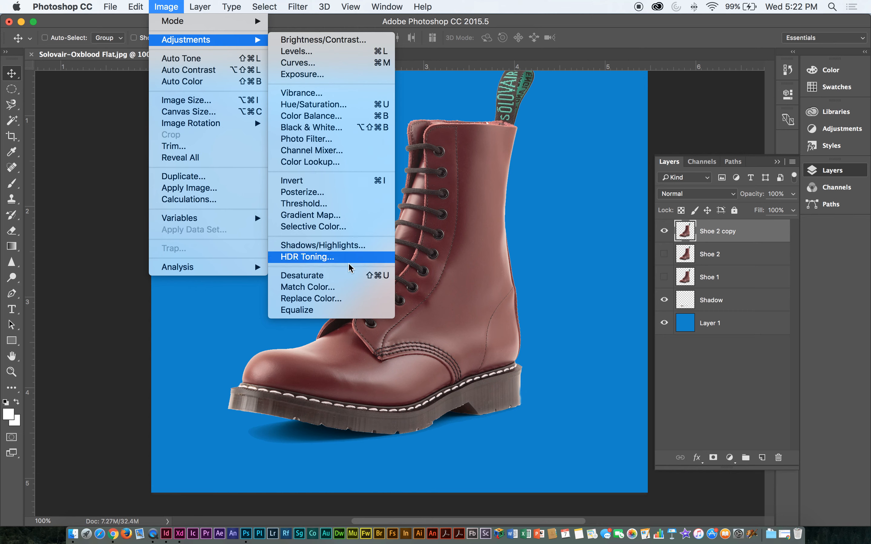
{"action": "left_click", "coordinate": [327, 304]}
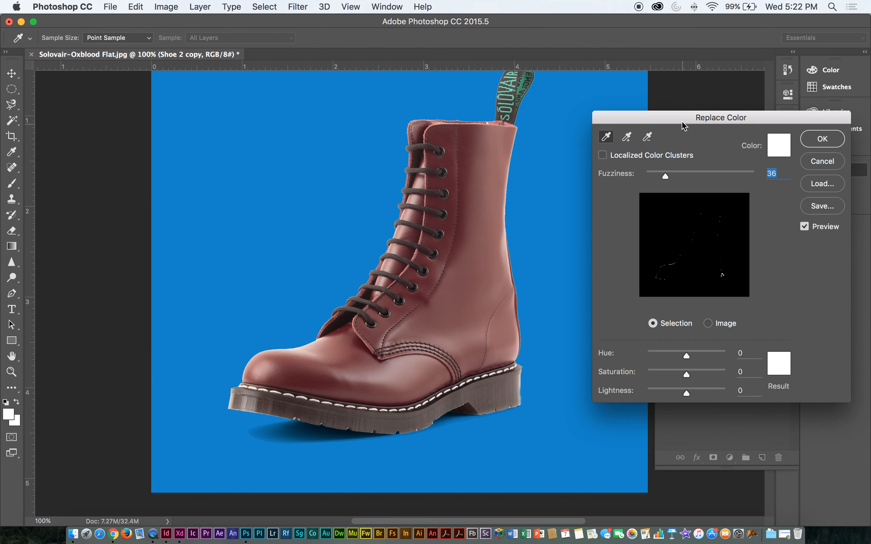
{"action": "left_click_drag", "start_coordinate": [680, 123], "coordinate": [179, 88]}
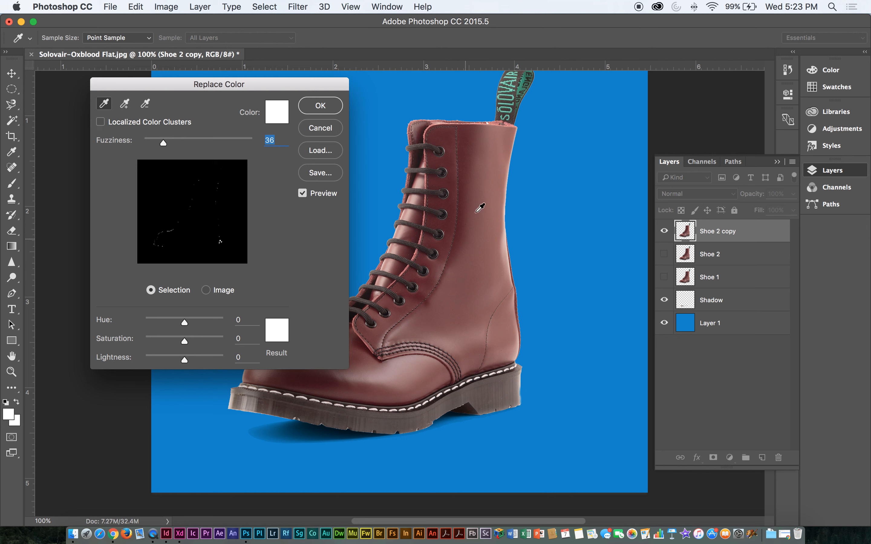
{"action": "left_click", "coordinate": [453, 178]}
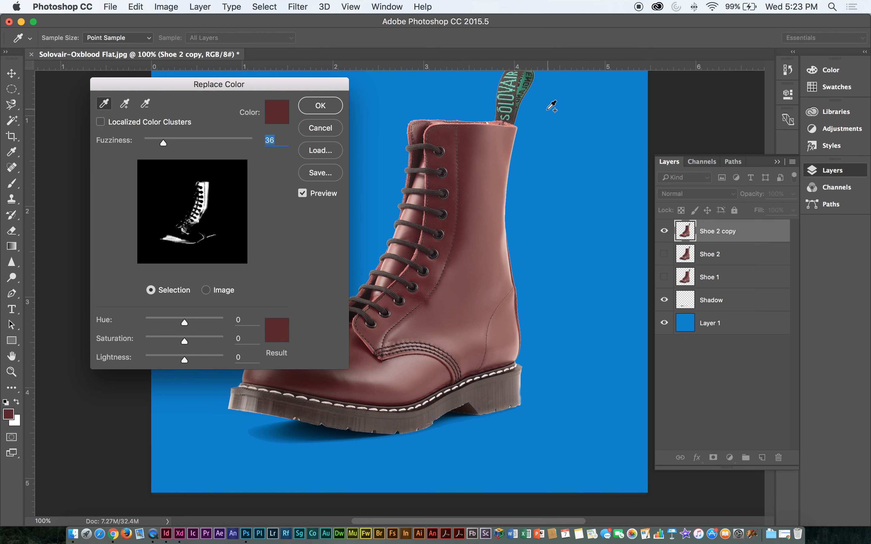
{"action": "left_click", "coordinate": [505, 249], "text": "shift"}
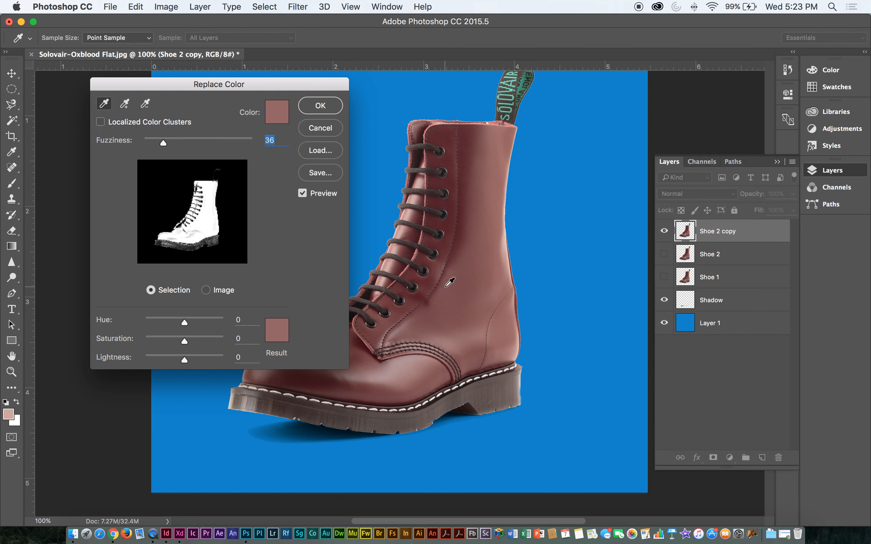
{"action": "left_click", "coordinate": [415, 239]}
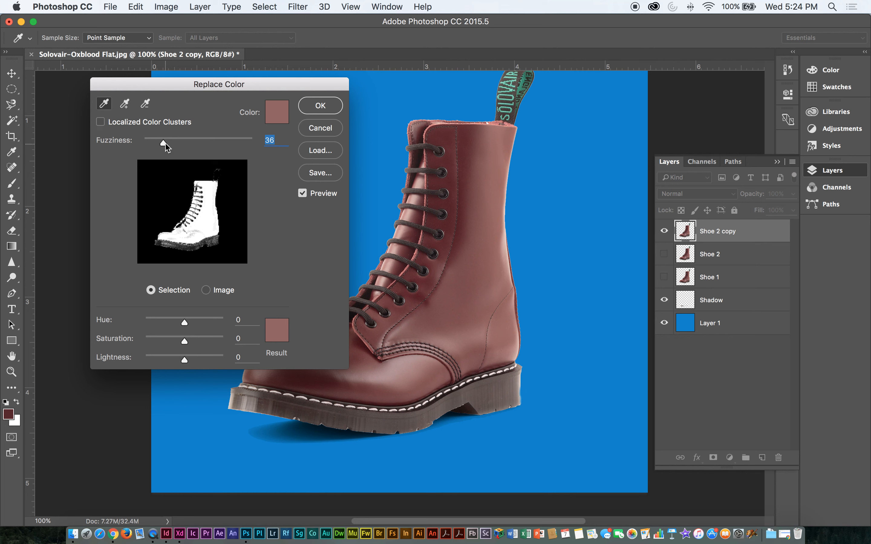
{"action": "left_click_drag", "start_coordinate": [163, 144], "coordinate": [174, 144]}
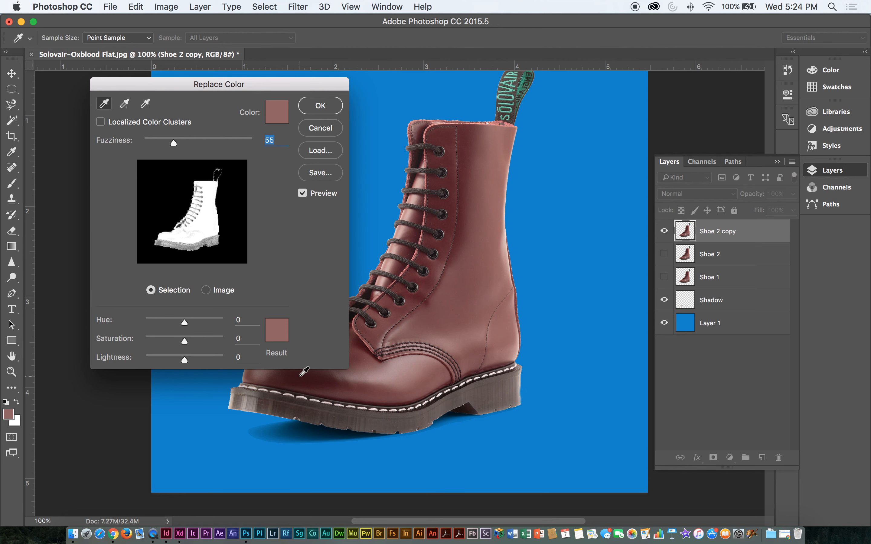
Set the replacement result colour to the muted blue 62648f
{"action": "left_click", "coordinate": [276, 337]}
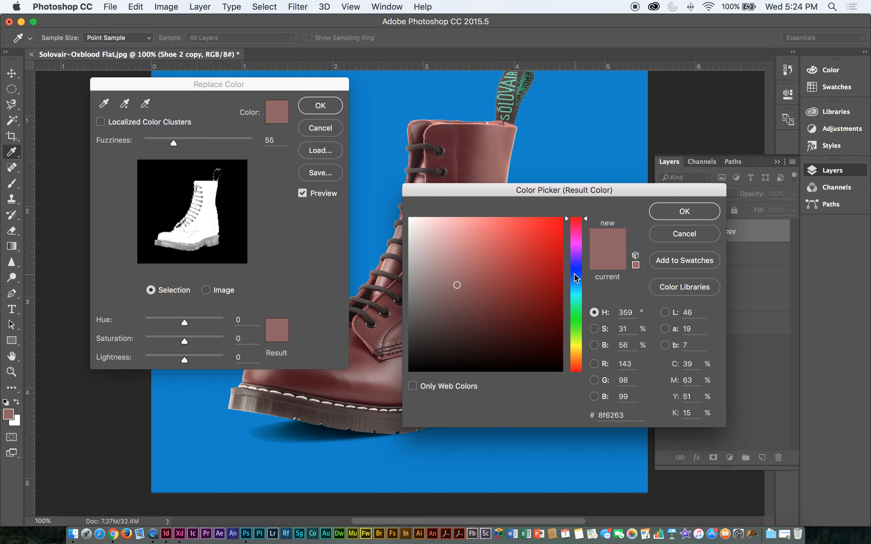
{"action": "left_click", "coordinate": [577, 270]}
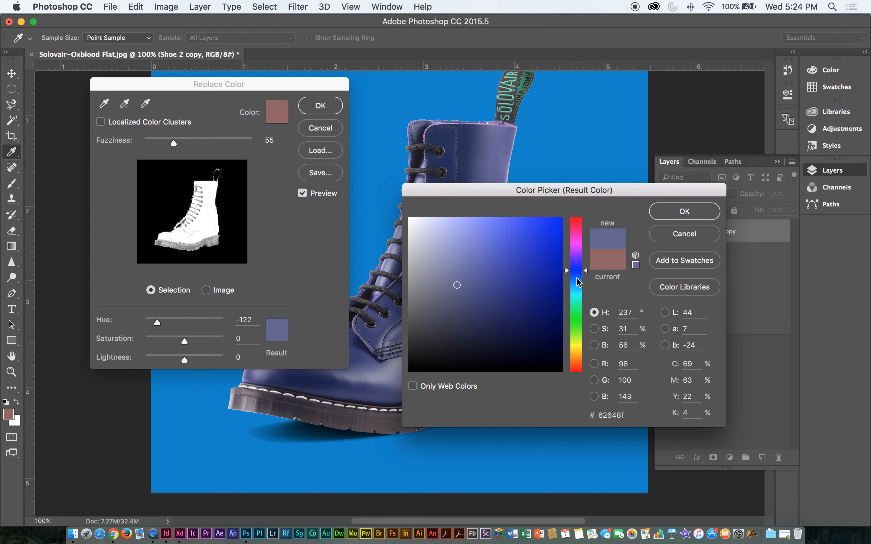
{"action": "left_click", "coordinate": [689, 211]}
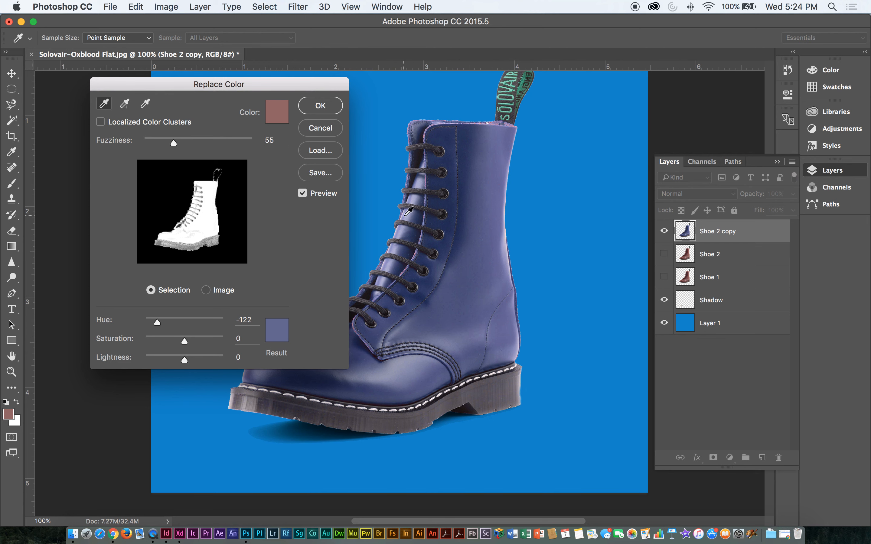
Set the replacement result colour to the bright green 19be10
{"action": "left_click", "coordinate": [276, 331]}
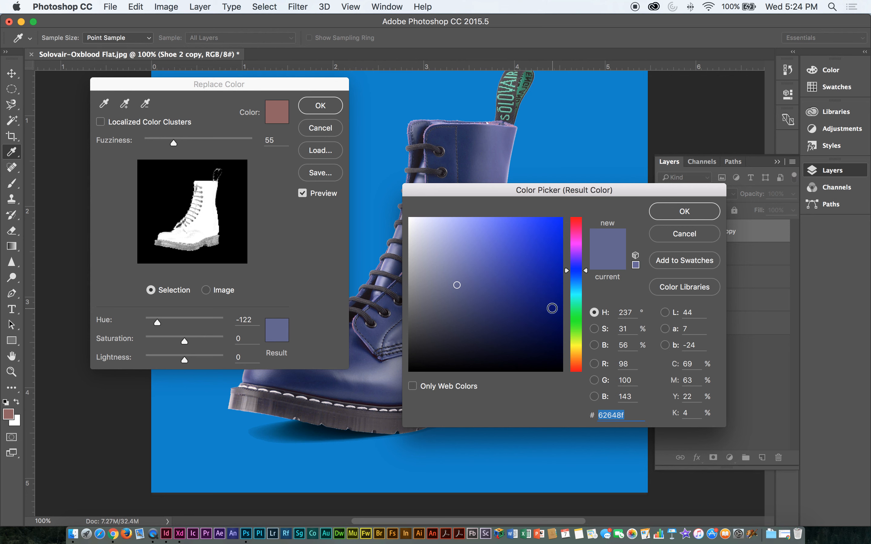
{"action": "left_click", "coordinate": [578, 321]}
{"action": "left_click", "coordinate": [549, 257]}
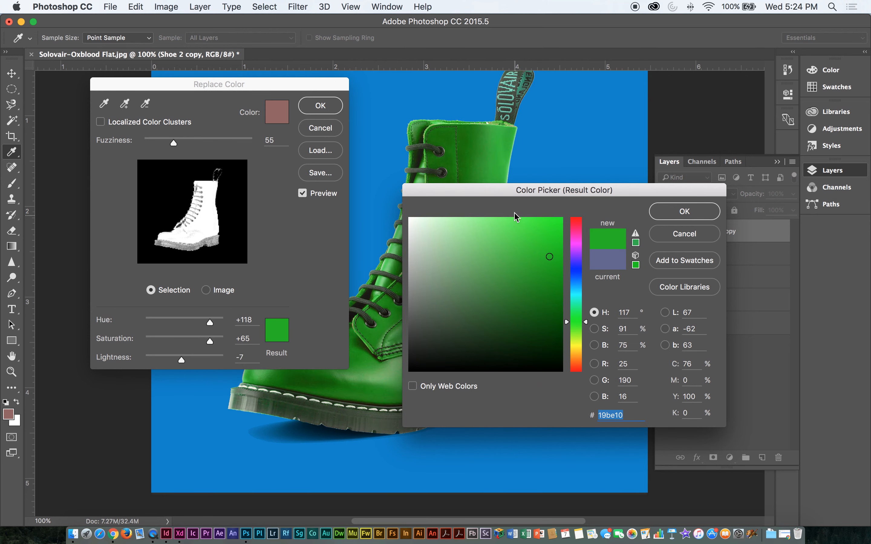
{"action": "left_click", "coordinate": [694, 210]}
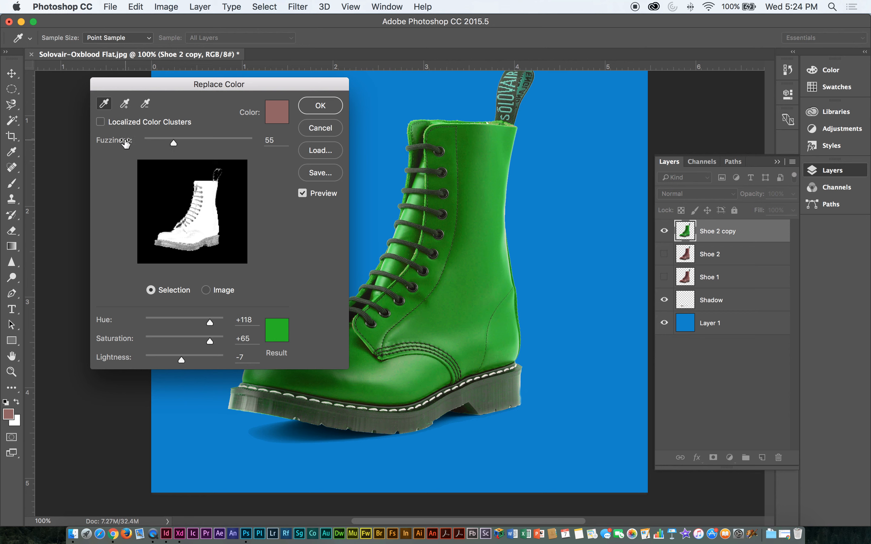
Test the colour replacement with Fuzziness at 82, 200 and 0, and settle on 54
{"action": "mouse_move", "coordinate": [174, 147]}
{"action": "left_mouse_down"}
{"action": "mouse_move", "coordinate": [158, 147]}
{"action": "mouse_move", "coordinate": [240, 145]}
{"action": "mouse_move", "coordinate": [153, 142]}
{"action": "mouse_move", "coordinate": [197, 145]}
{"action": "mouse_move", "coordinate": [182, 144]}
{"action": "mouse_move", "coordinate": [190, 147]}
{"action": "left_mouse_up"}
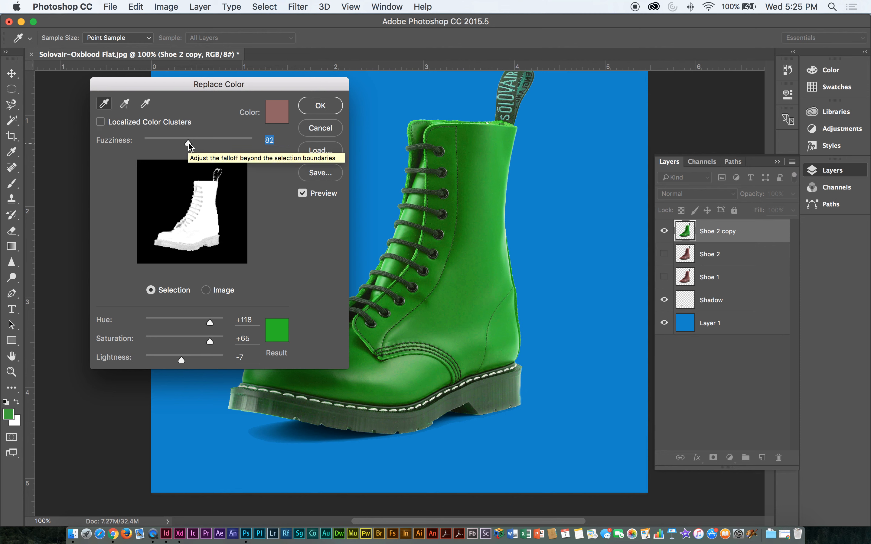
{"action": "left_click_drag", "start_coordinate": [189, 143], "coordinate": [264, 144]}
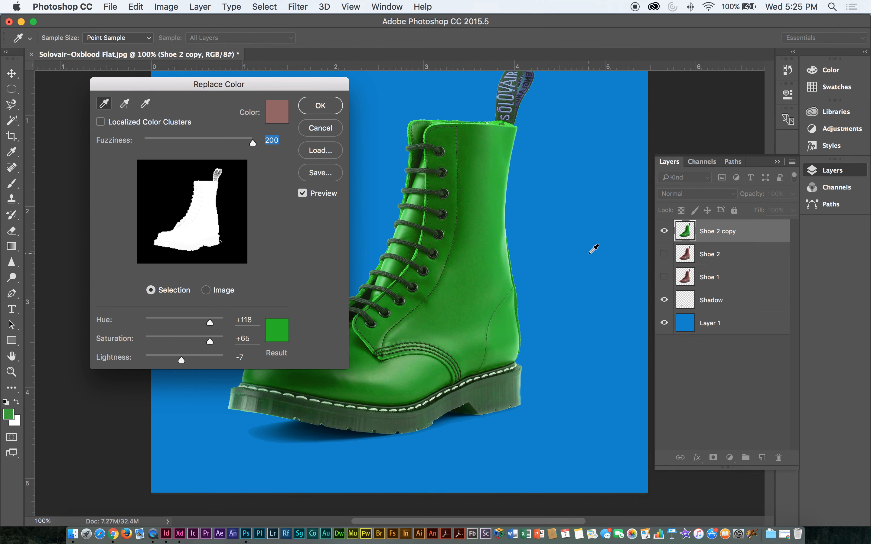
{"action": "left_click_drag", "start_coordinate": [252, 143], "coordinate": [143, 144]}
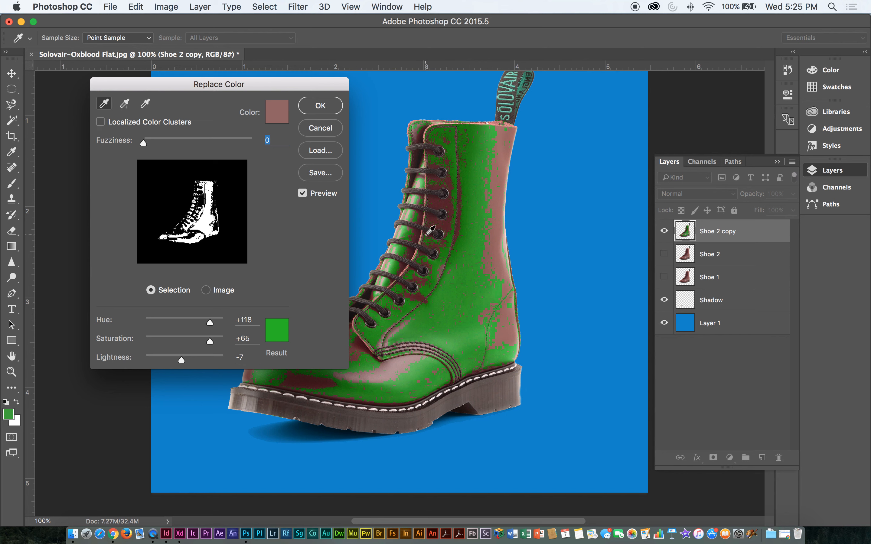
{"action": "left_click_drag", "start_coordinate": [144, 144], "coordinate": [173, 146]}
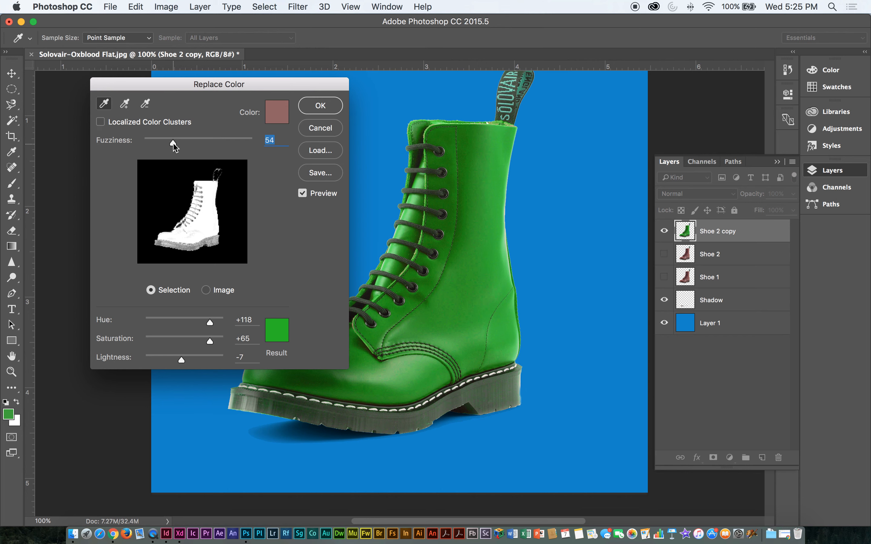
Try to subtract the sole's colour near the heel from the colour replacement selection
{"action": "left_click_drag", "start_coordinate": [243, 87], "coordinate": [206, 93]}
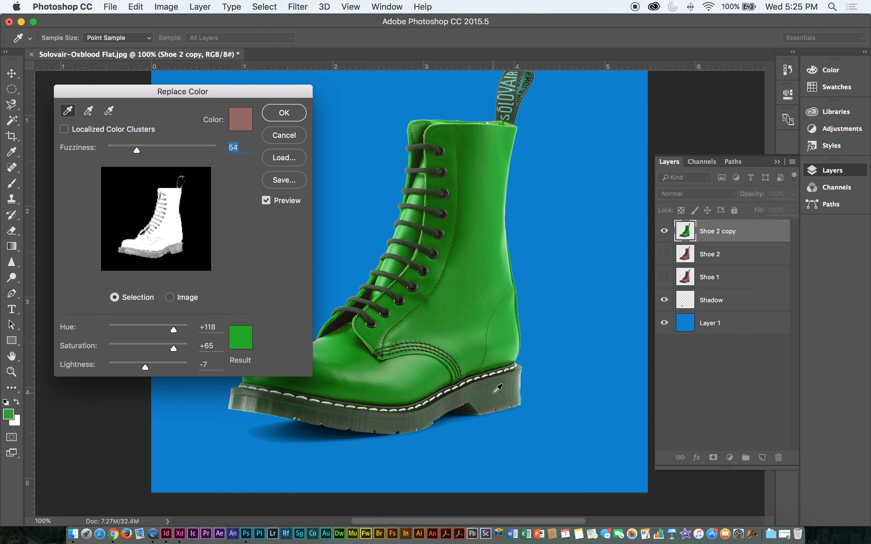
{"action": "key", "text": "alt"}
{"action": "key", "text": "alt"}
{"action": "key", "text": "alt"}
{"action": "key", "text": "shift"}
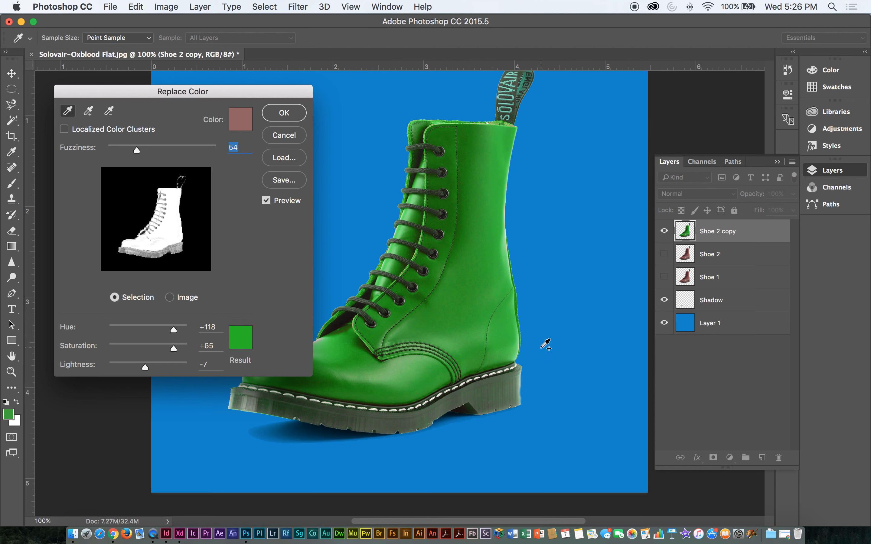
{"action": "key", "text": "alt"}
{"action": "left_click", "coordinate": [500, 391], "text": "alt"}
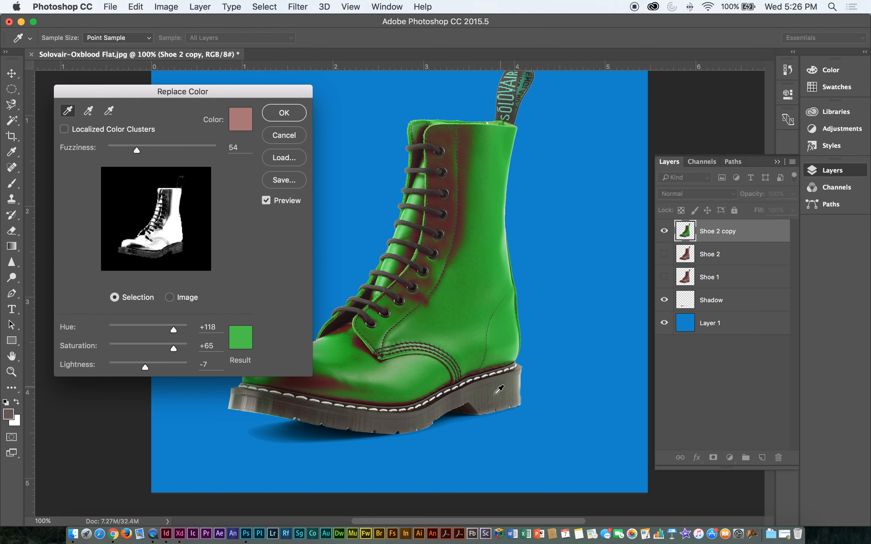
Add the sole's colour and the dark leather beside the upper eyelets to the colour replacement selection
{"action": "key", "text": "super"}
{"action": "left_click", "coordinate": [489, 388], "text": "shift"}
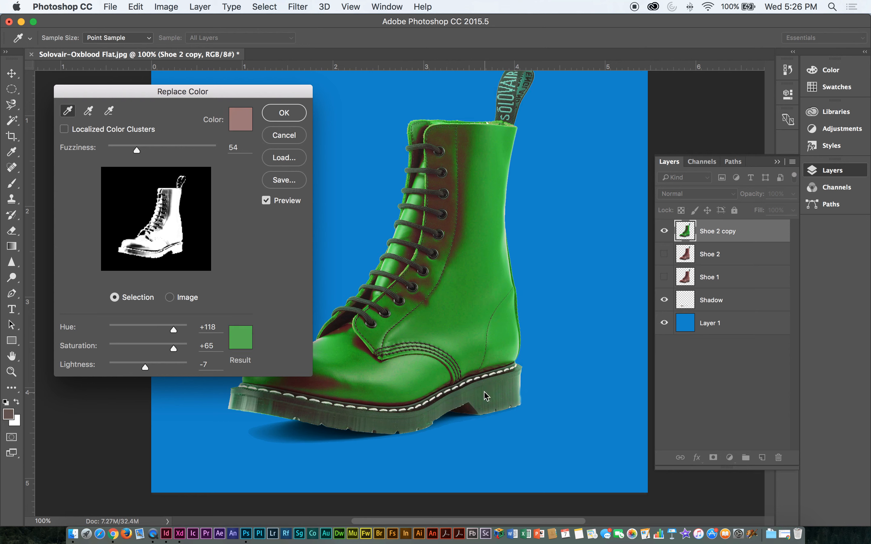
{"action": "left_click", "coordinate": [446, 185], "text": "shift"}
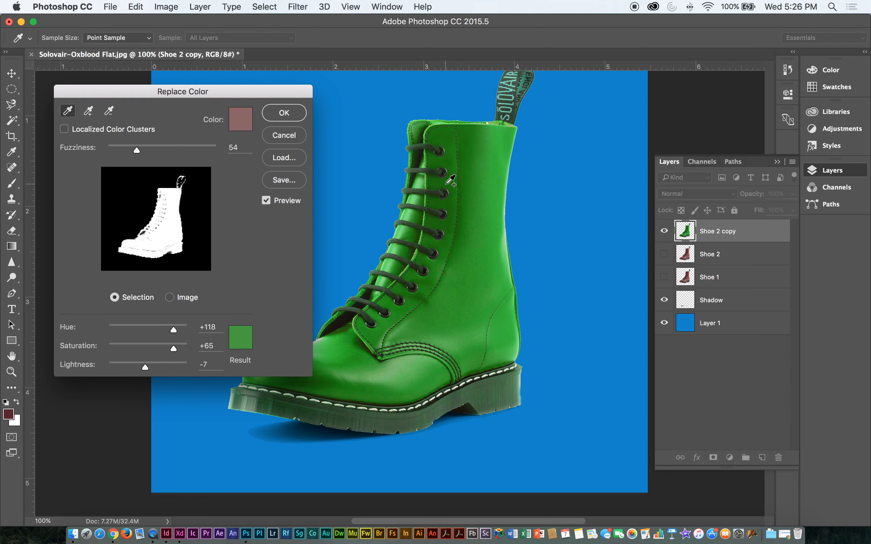
Try subtracting the heel's sole colour again, undo that subtraction, and apply the green colour replacement
{"action": "left_click", "coordinate": [514, 385], "text": "alt"}
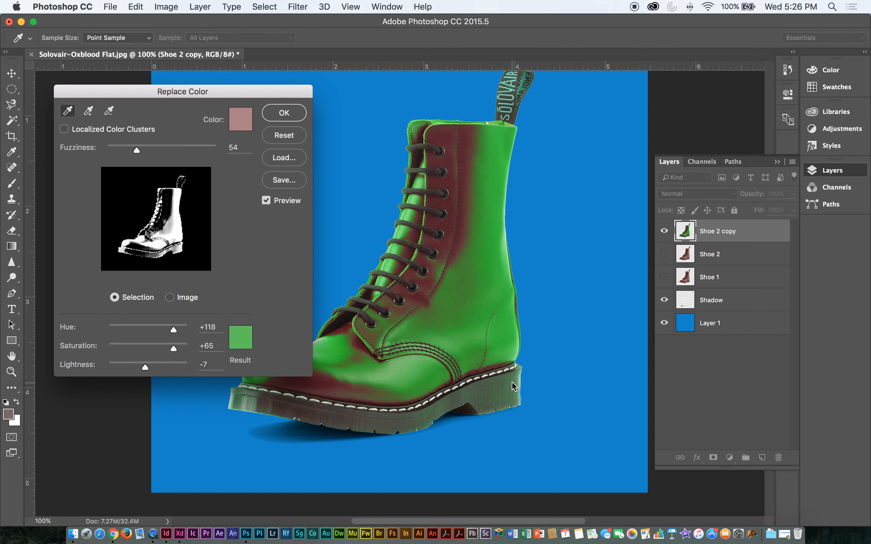
{"action": "key", "text": "super+z"}
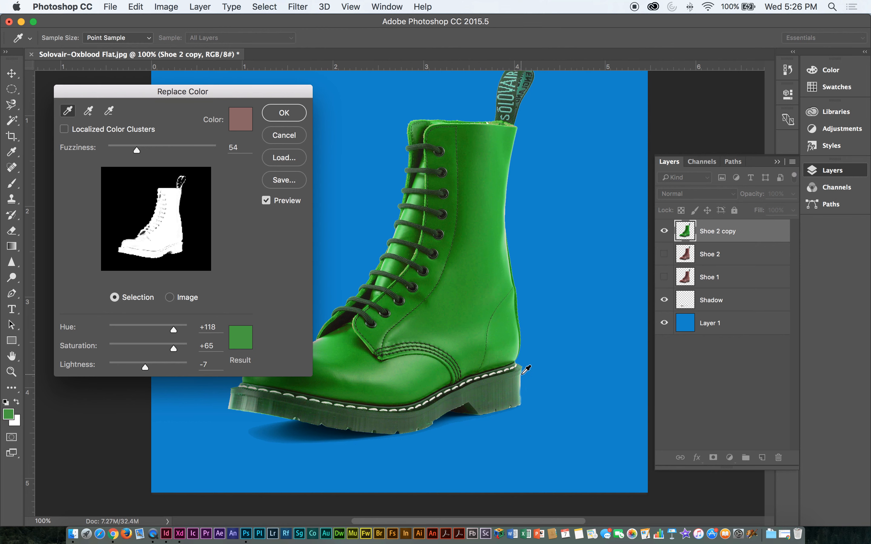
{"action": "left_click", "coordinate": [282, 113]}
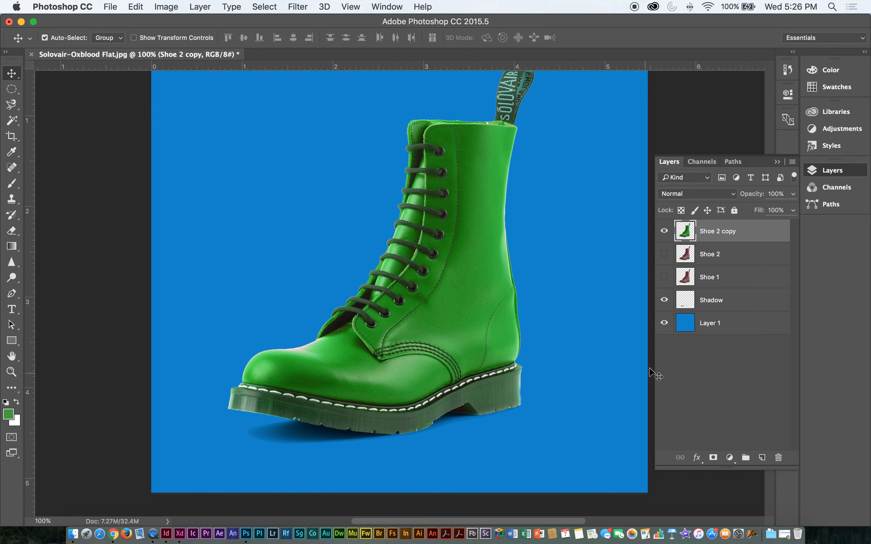
Duplicate the Shoe 2 layer directly beneath Shoe 2 copy, make the duplicate visible, and rename it Black Sole
{"action": "left_click", "coordinate": [694, 256]}
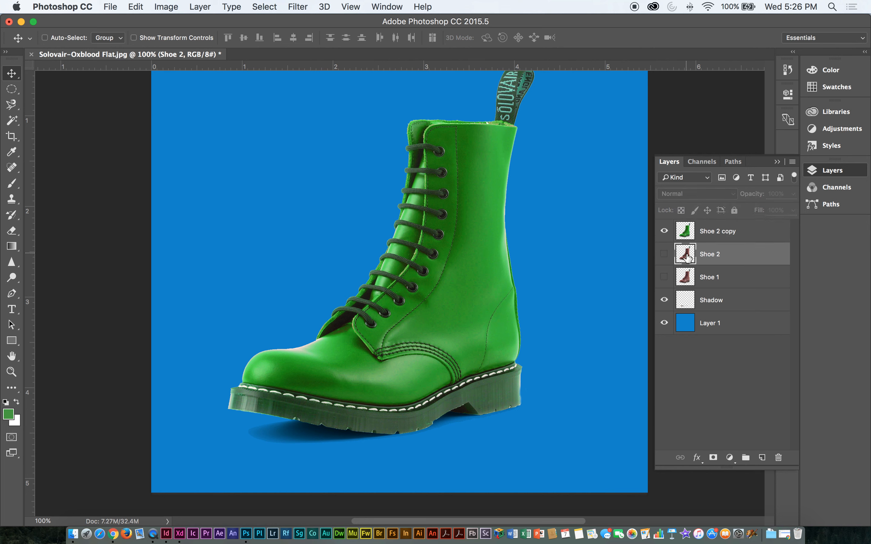
{"action": "left_click_drag", "start_coordinate": [687, 256], "coordinate": [694, 246], "text": "alt"}
{"action": "left_click", "coordinate": [664, 254]}
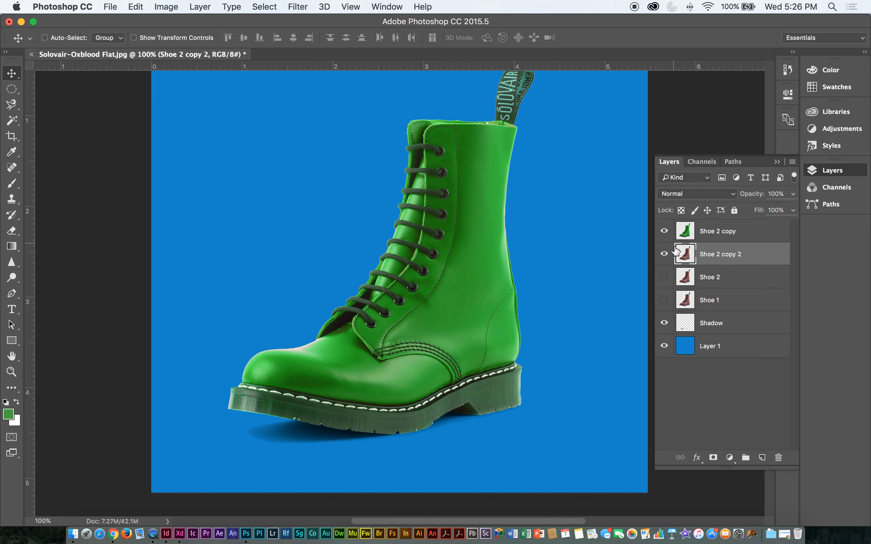
{"action": "double_click", "coordinate": [714, 255]}
{"action": "type", "text": "Black Sole"}
{"action": "left_click", "coordinate": [719, 234]}
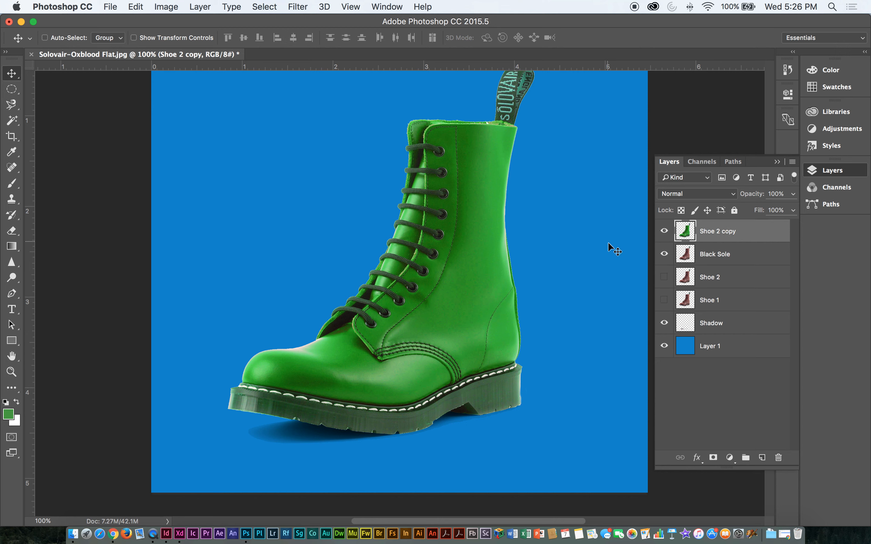
{"action": "left_click", "coordinate": [718, 257]}
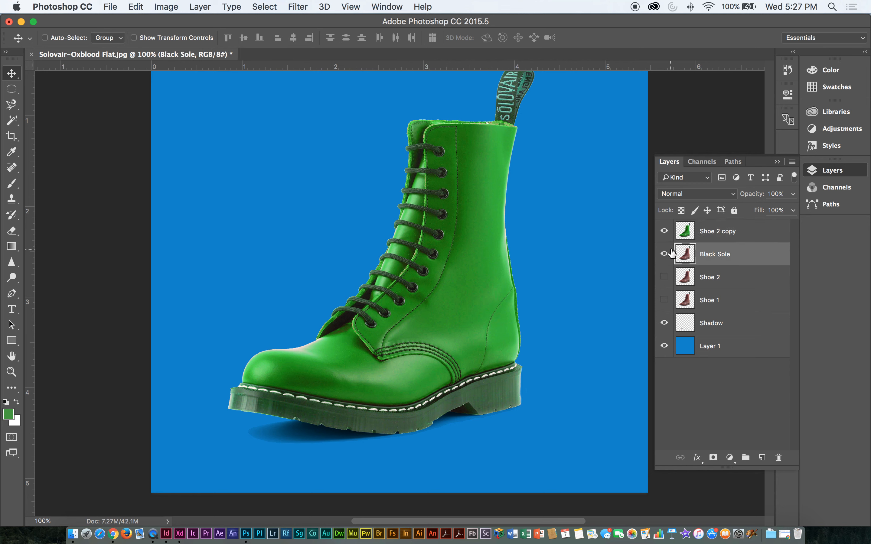
On the Shoe 2 copy layer, draw a pen path starting at the toe along the upper edge of the sole's welt
{"action": "key", "text": "super+equal"}
{"action": "key", "text": "super+equal"}
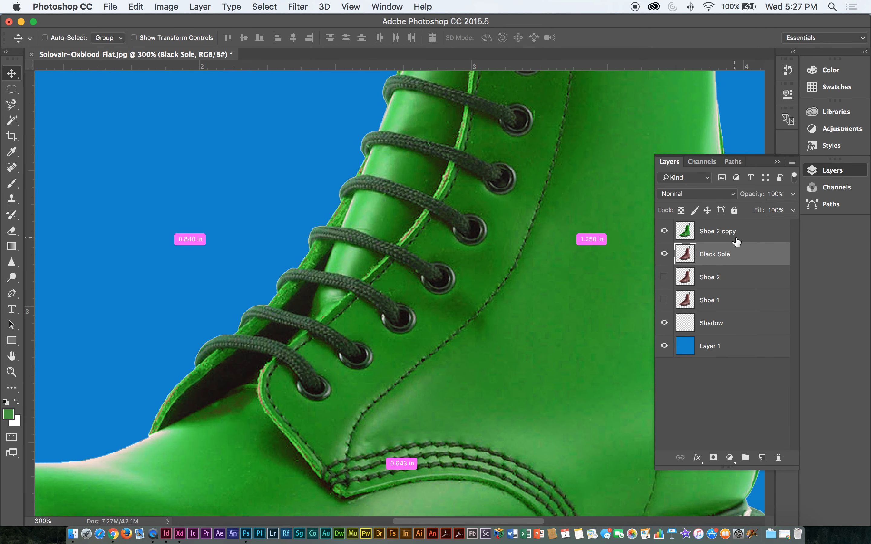
{"action": "left_click", "coordinate": [731, 235]}
{"action": "scroll", "coordinate": [453, 432], "scroll_direction": "down", "scroll_amount": 10}
{"action": "scroll", "coordinate": [452, 433], "scroll_direction": "left", "scroll_amount": 6}
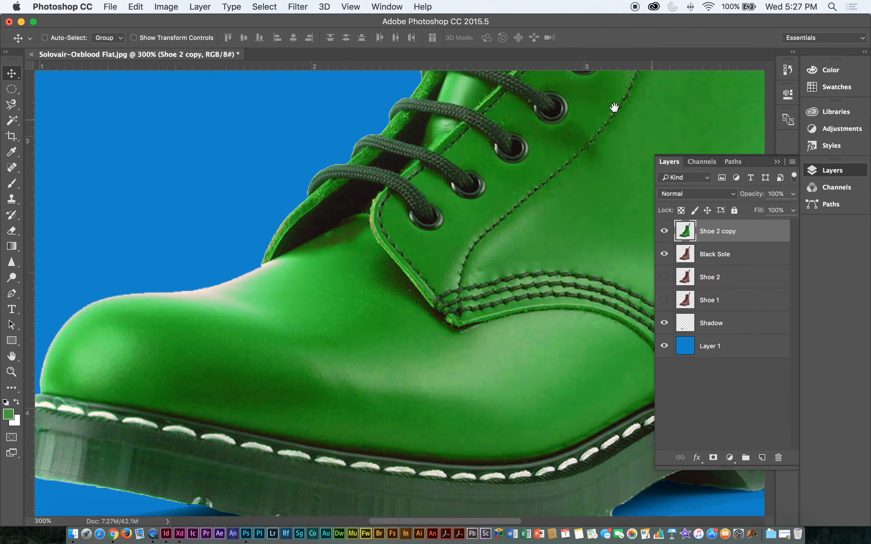
{"action": "key", "text": "p"}
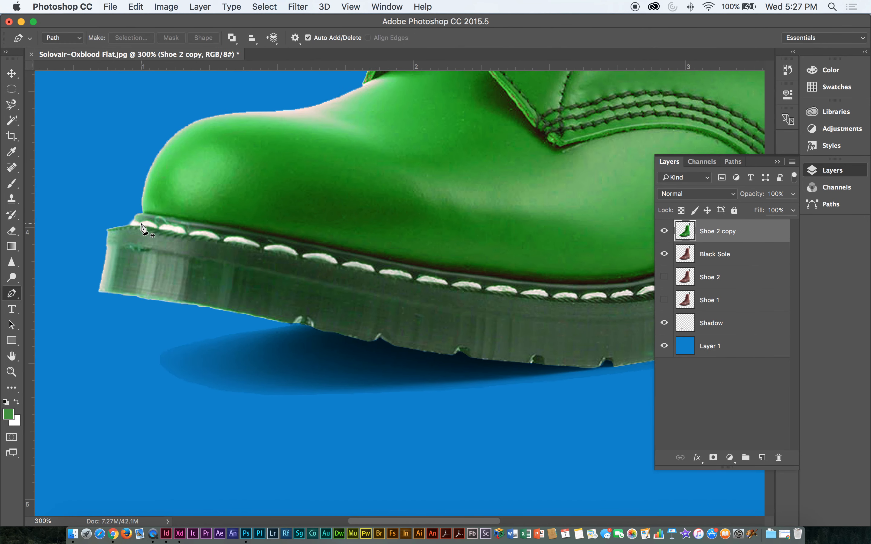
{"action": "left_click", "coordinate": [134, 213]}
{"action": "left_click", "coordinate": [188, 219]}
{"action": "left_click_drag", "start_coordinate": [319, 246], "coordinate": [386, 263]}
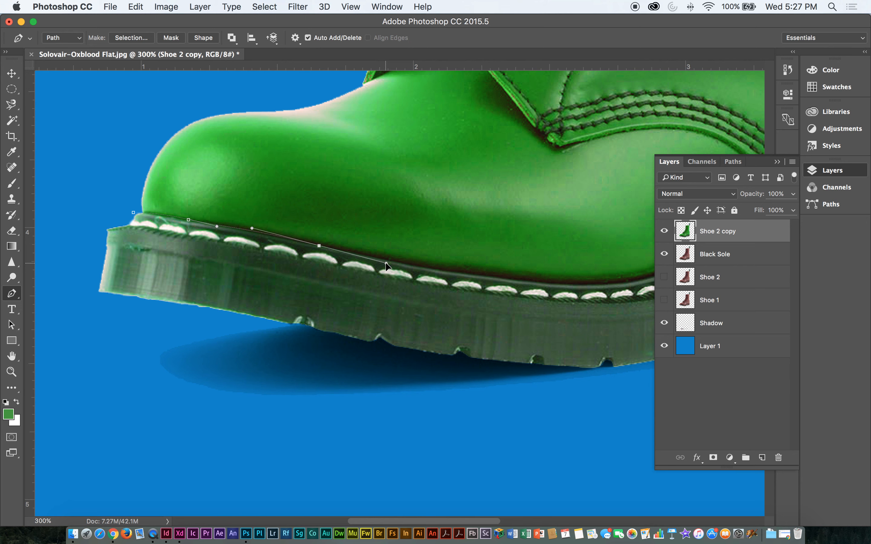
Continue the pen path with curved segments along the welt's upper edge, ending just beyond the heel
{"action": "scroll", "coordinate": [467, 270], "scroll_direction": "right", "scroll_amount": 5}
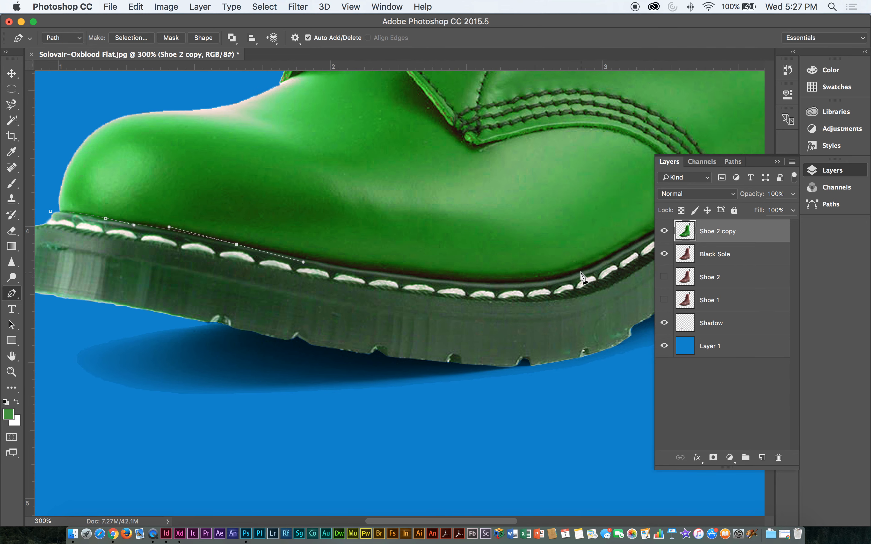
{"action": "left_click_drag", "start_coordinate": [580, 273], "coordinate": [649, 241]}
{"action": "left_click_drag", "start_coordinate": [304, 275], "coordinate": [88, 325]}
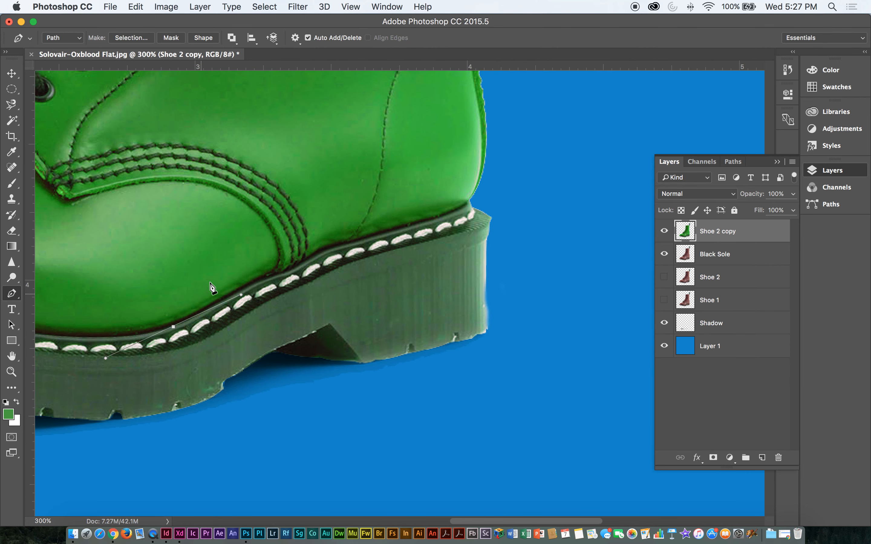
{"action": "left_click_drag", "start_coordinate": [269, 276], "coordinate": [346, 246]}
{"action": "left_click_drag", "start_coordinate": [471, 201], "coordinate": [479, 190]}
{"action": "left_click", "coordinate": [500, 197]}
Close the pen path loosely around the sole and shadow back to its toe starting point, and show the document's paths
{"action": "key", "text": "super+minus"}
{"action": "key", "text": "super+minus"}
{"action": "left_click", "coordinate": [496, 392]}
{"action": "left_click", "coordinate": [185, 391]}
{"action": "left_click", "coordinate": [114, 378]}
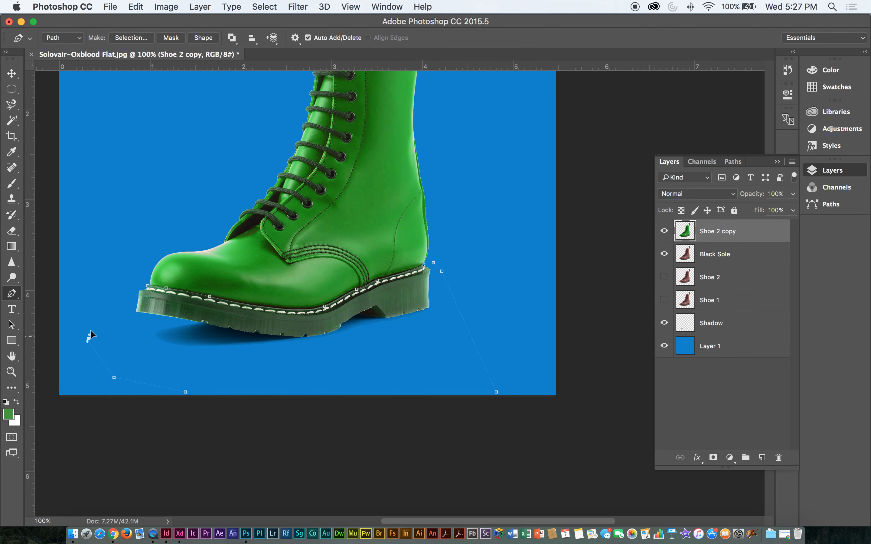
{"action": "left_click", "coordinate": [89, 339]}
{"action": "left_click", "coordinate": [114, 274]}
{"action": "left_click", "coordinate": [148, 286]}
{"action": "key", "text": "v"}
{"action": "left_click", "coordinate": [733, 162]}
{"action": "left_click", "coordinate": [791, 162]}
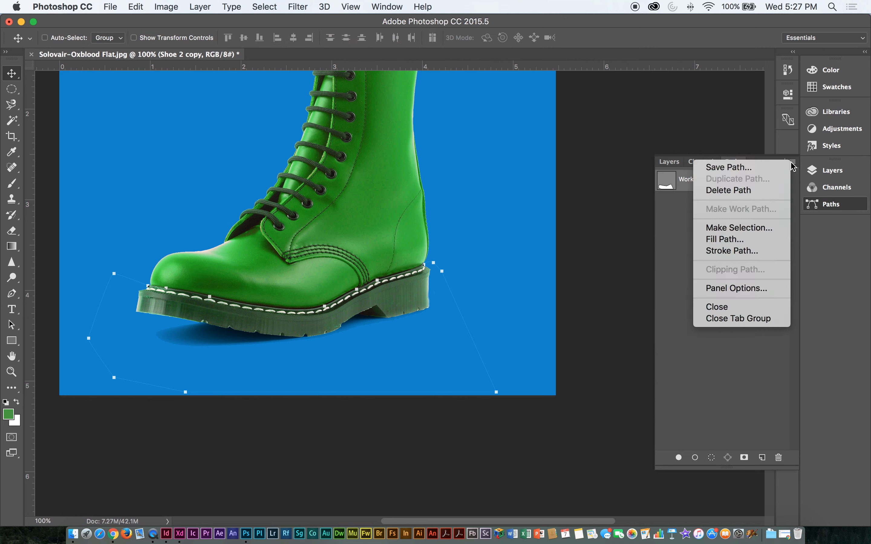
{"action": "left_click", "coordinate": [757, 227]}
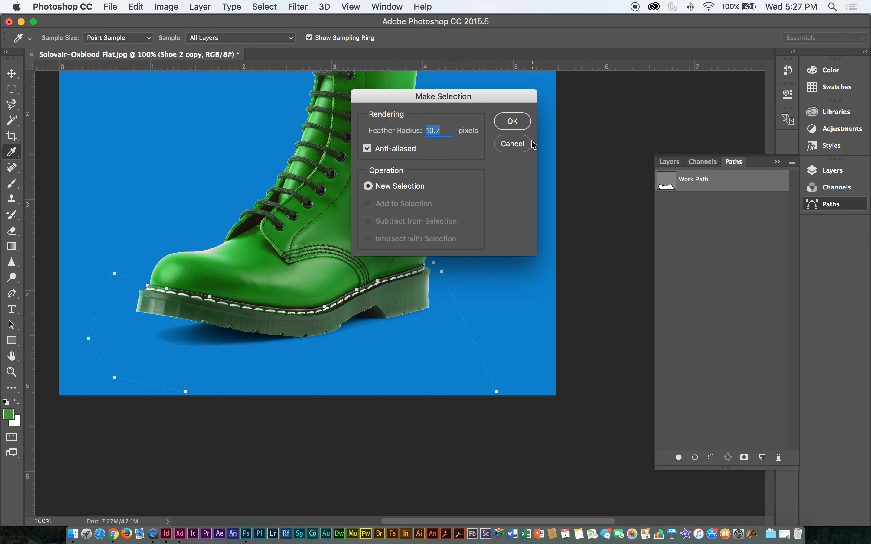
{"action": "left_click", "coordinate": [522, 144]}
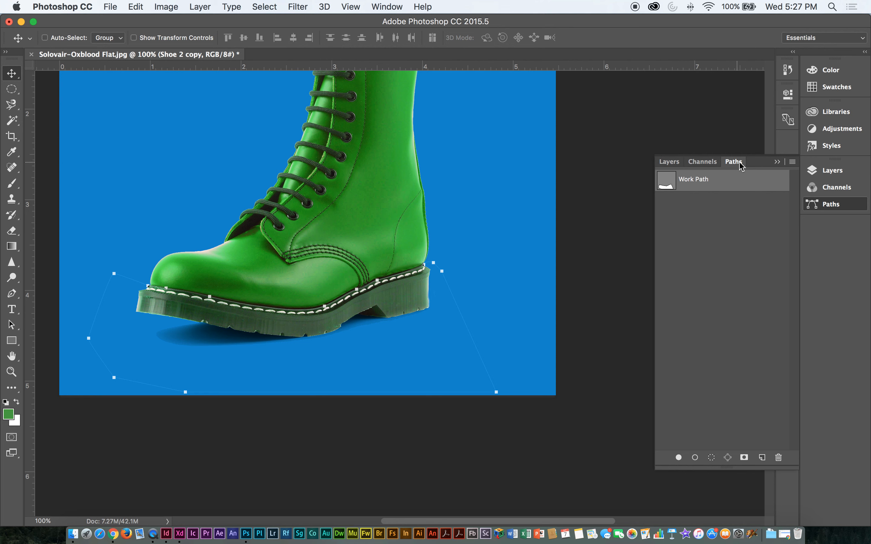
Convert the work path into a new anti-aliased selection with a feather radius of 0 pixels
{"action": "left_click", "coordinate": [792, 162]}
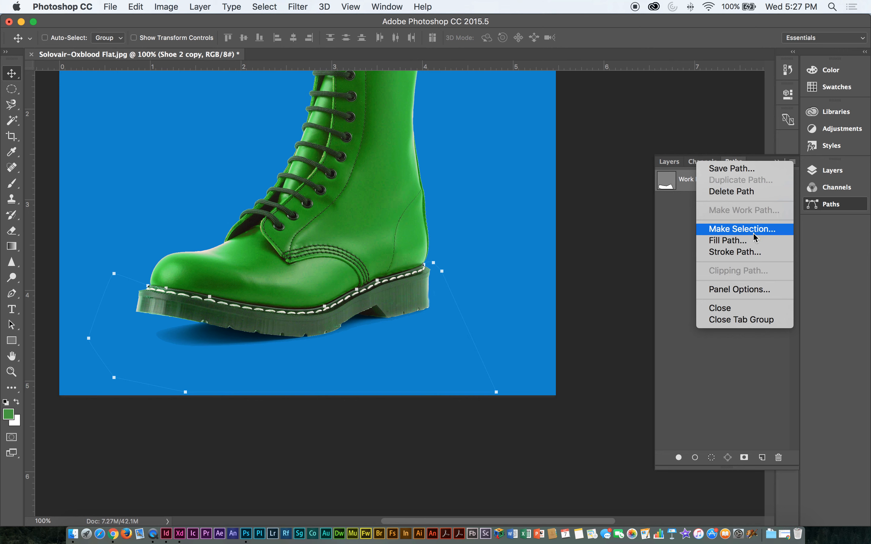
{"action": "left_click", "coordinate": [742, 229]}
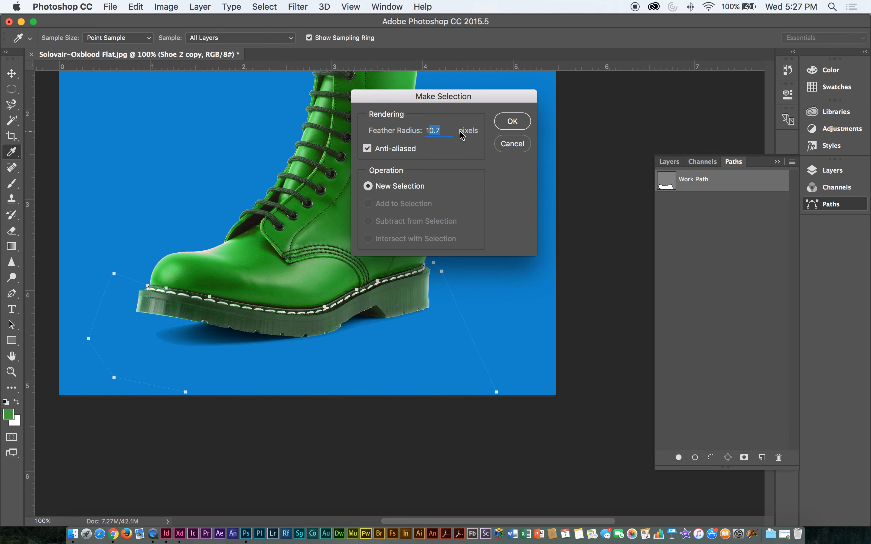
{"action": "type", "text": "1"}
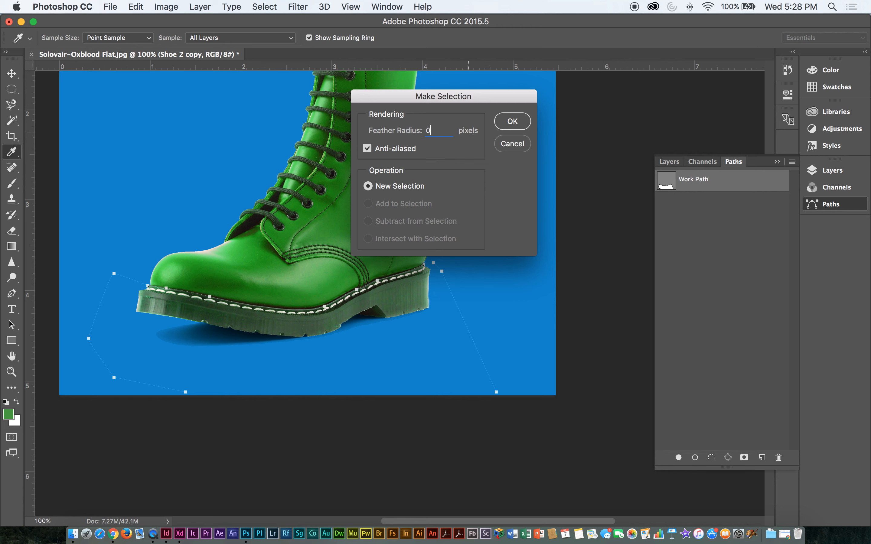
{"action": "key", "text": "Return"}
{"action": "key", "text": "v"}
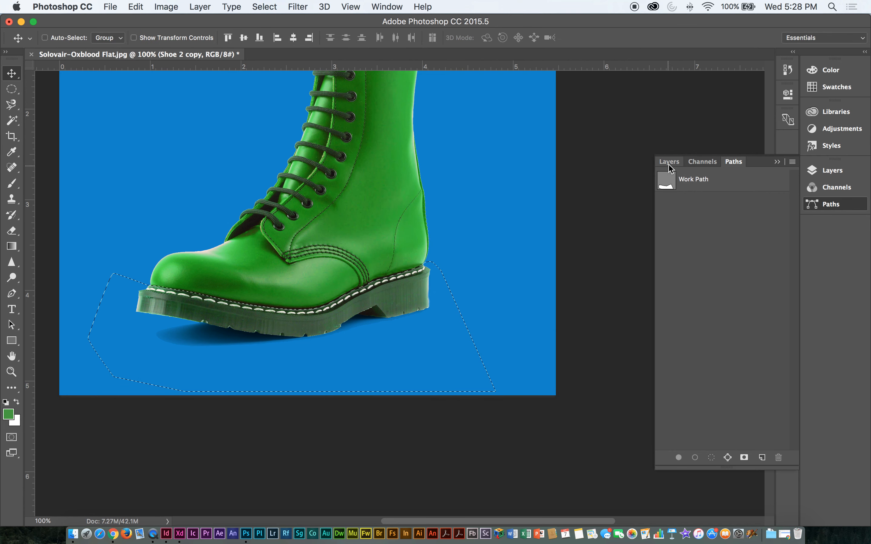
Delete the selected green sole from the Shoe 2 copy layer and clear the selection
{"action": "left_click", "coordinate": [702, 163]}
{"action": "left_click", "coordinate": [670, 164]}
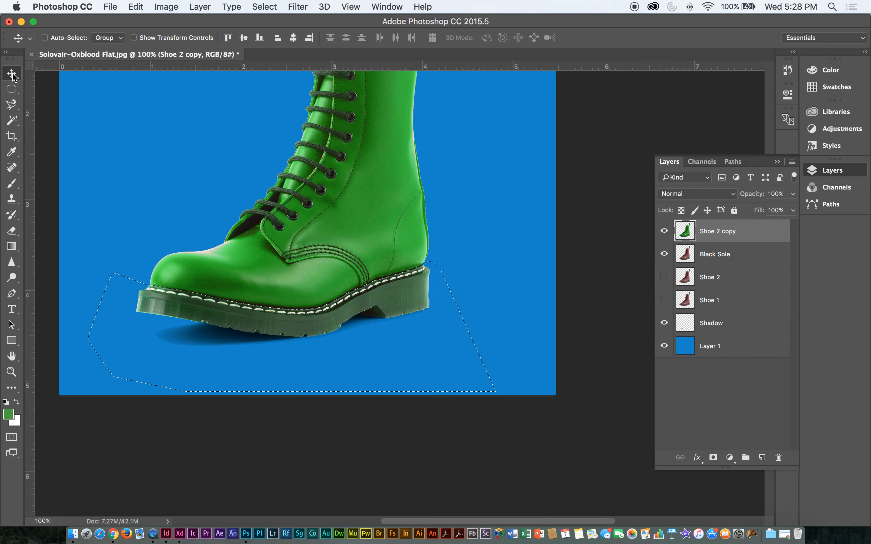
{"action": "key", "text": "Delete"}
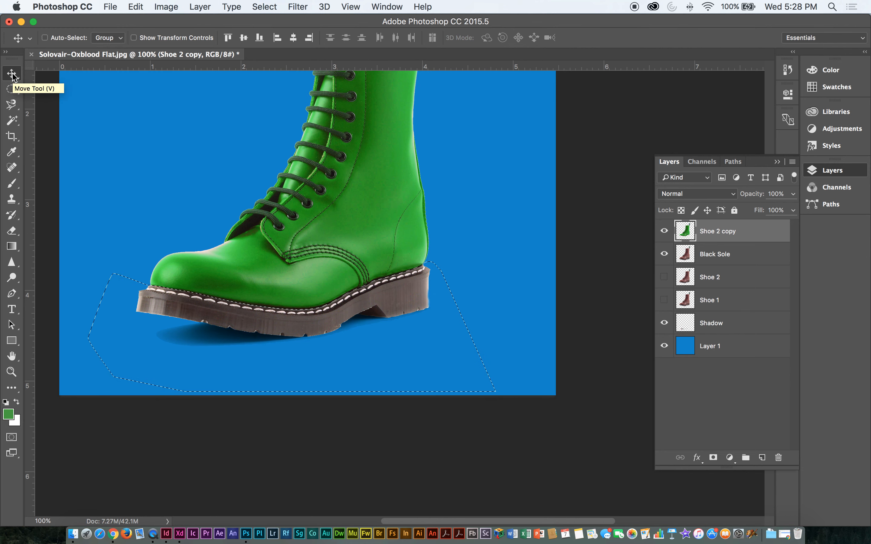
{"action": "key", "text": "super"}
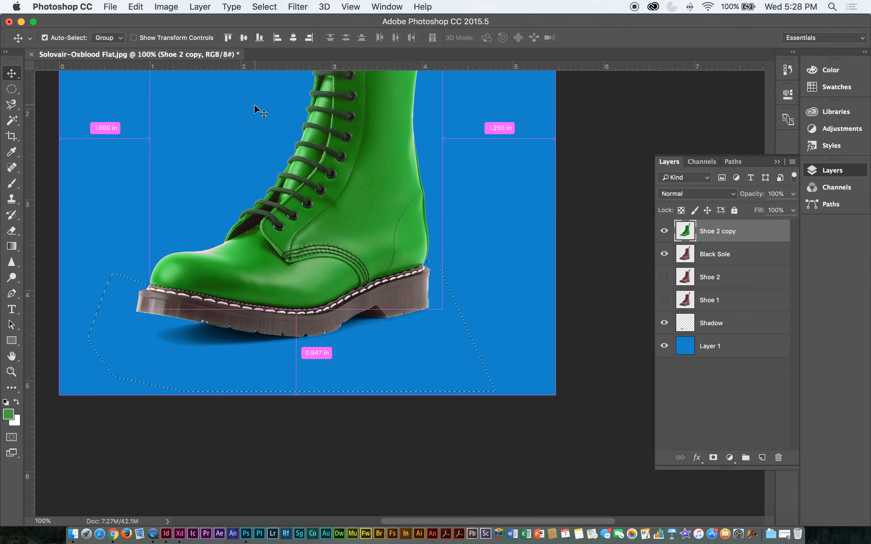
{"action": "key", "text": "super+d"}
{"action": "key", "text": "super+minus"}
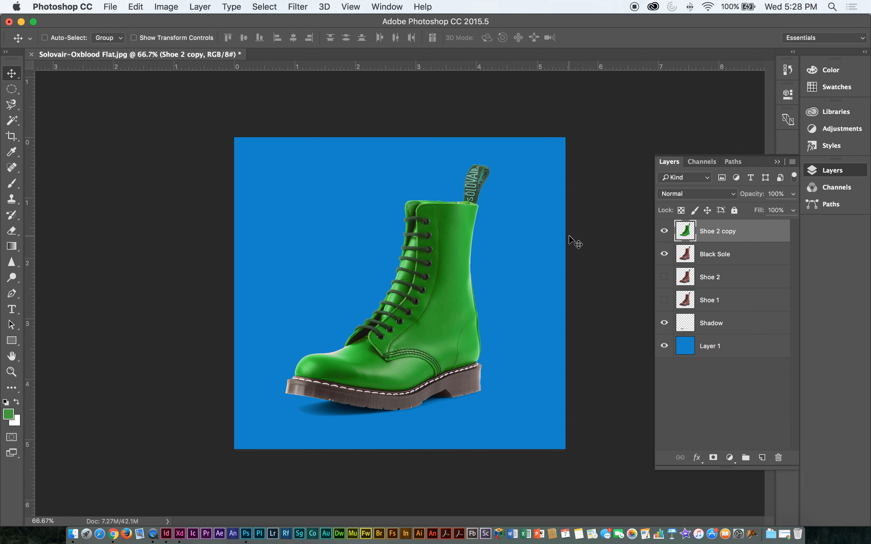
Toggle the Shoe 2 copy layer's visibility off and on, and rename the layer Shoe 2
{"action": "left_click", "coordinate": [714, 253]}
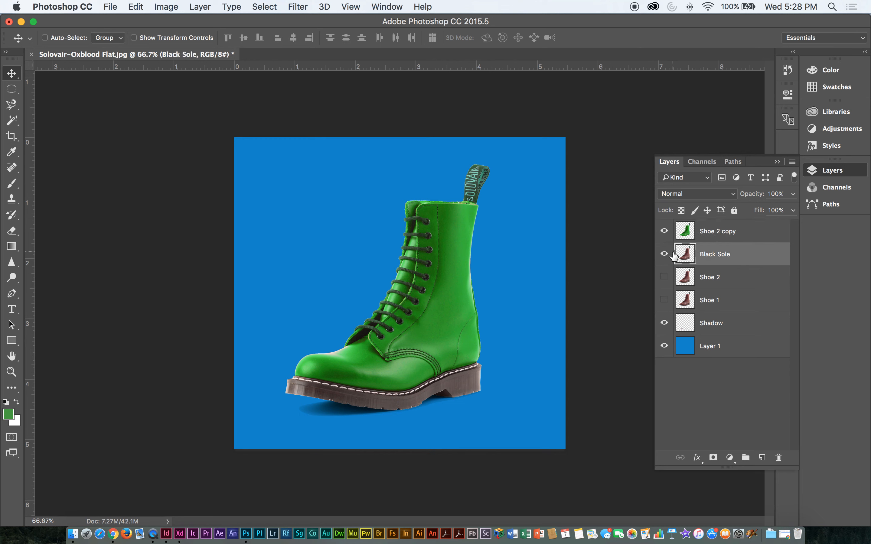
{"action": "left_click", "coordinate": [665, 231]}
{"action": "left_click", "coordinate": [664, 231]}
{"action": "left_click", "coordinate": [721, 232]}
{"action": "double_click", "coordinate": [723, 231]}
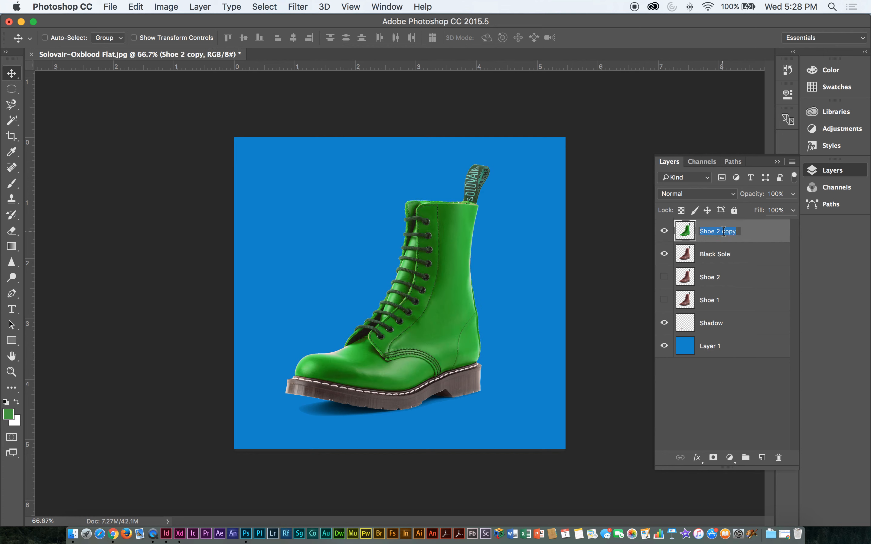
{"action": "left_click", "coordinate": [721, 232]}
{"action": "left_click_drag", "start_coordinate": [721, 231], "coordinate": [764, 231]}
{"action": "key", "text": "BackSpace"}
{"action": "left_click", "coordinate": [729, 255]}
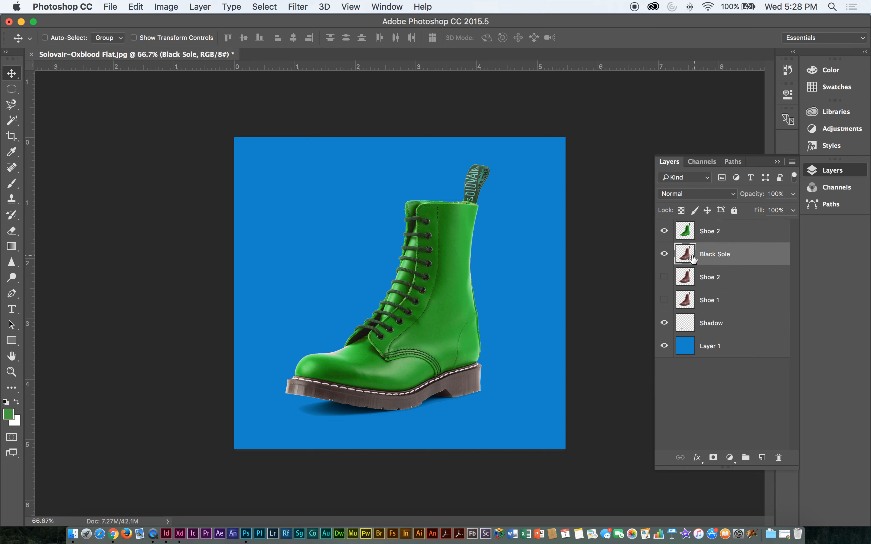
Try merging the green Shoe 2 layer with Black Sole, and undo the merge
{"action": "left_click", "coordinate": [716, 232], "text": "shift"}
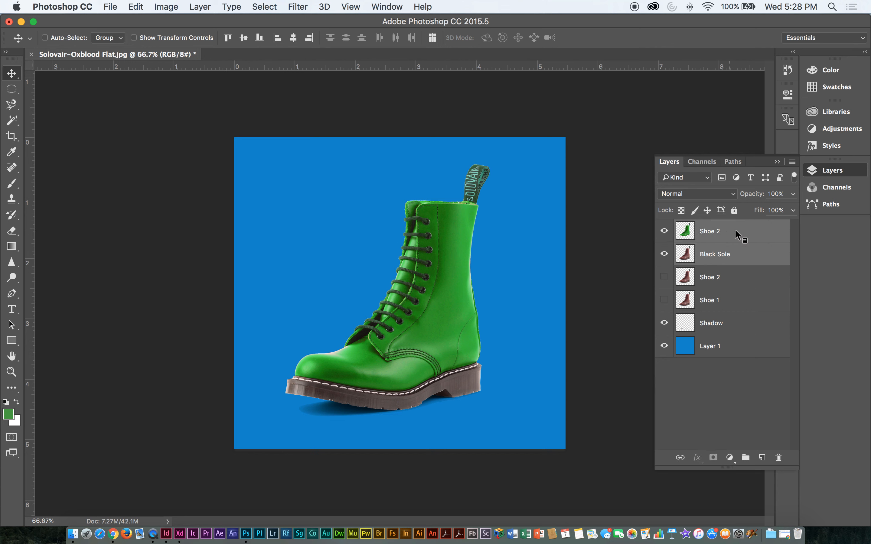
{"action": "right_click", "coordinate": [742, 235]}
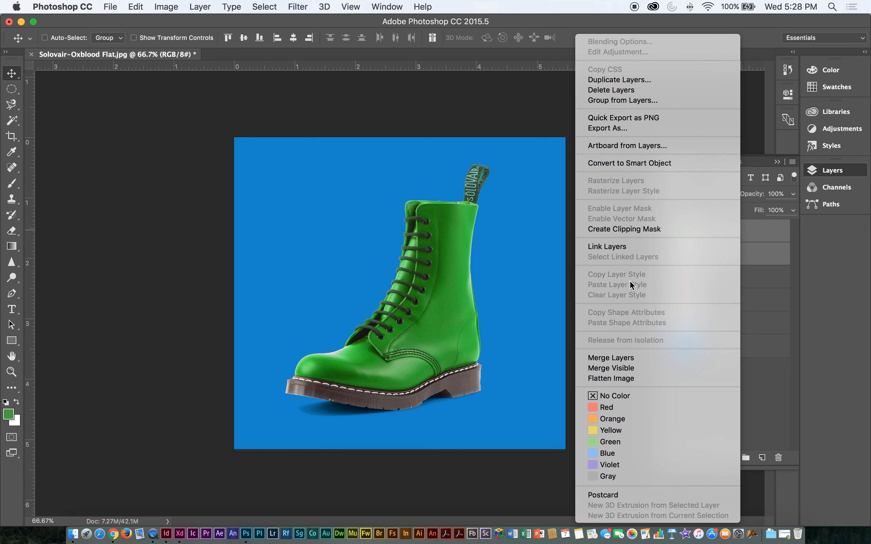
{"action": "left_click", "coordinate": [626, 360]}
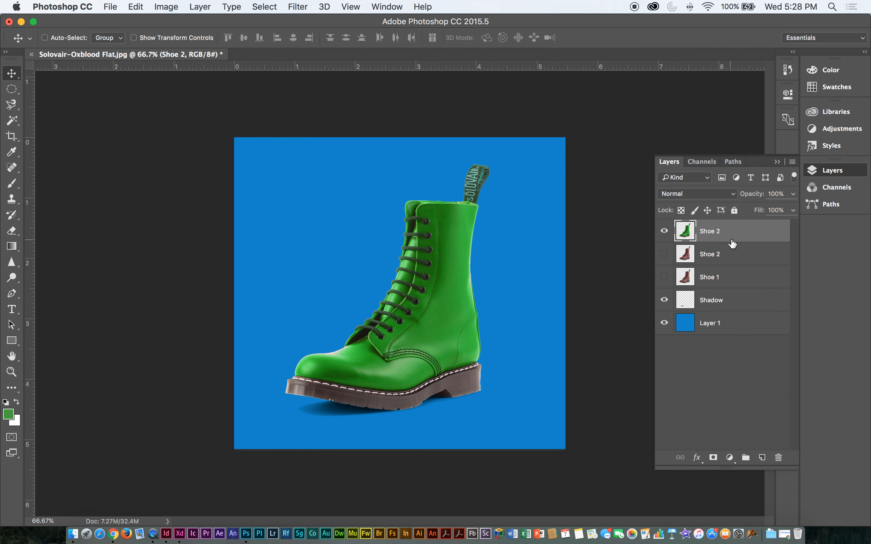
{"action": "key", "text": "super+z"}
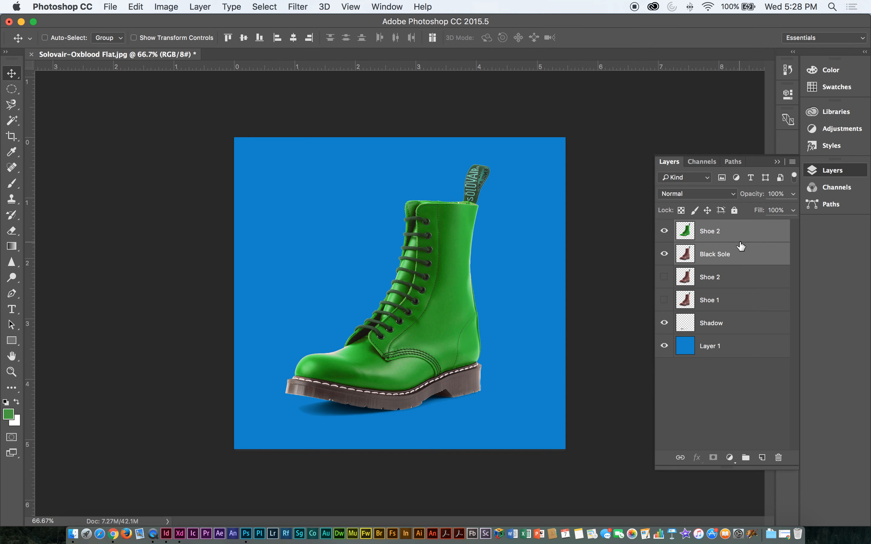
Reselect Black Sole and the green Shoe 2 layer, merge them once more, and undo that merge
{"action": "left_click", "coordinate": [741, 277]}
{"action": "left_click", "coordinate": [742, 254]}
{"action": "left_click", "coordinate": [745, 241], "text": "shift"}
{"action": "right_click", "coordinate": [743, 235]}
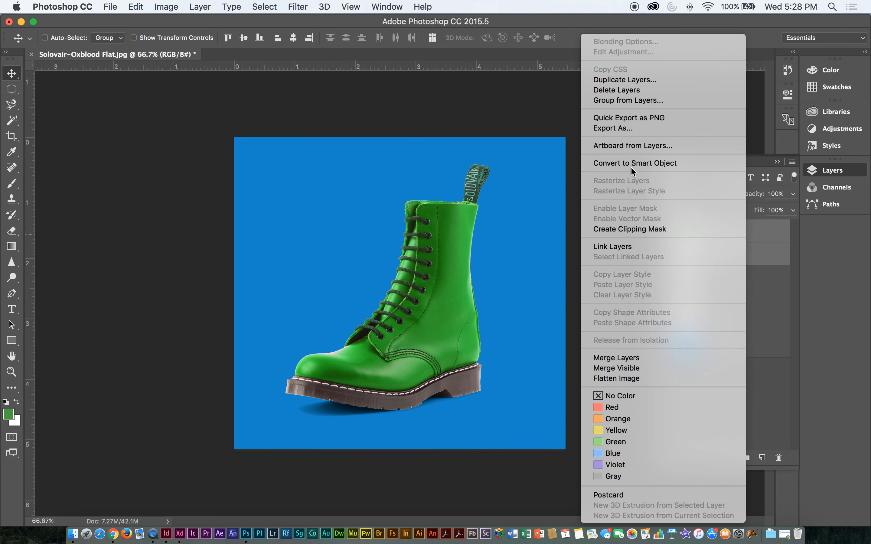
{"action": "left_click", "coordinate": [640, 358]}
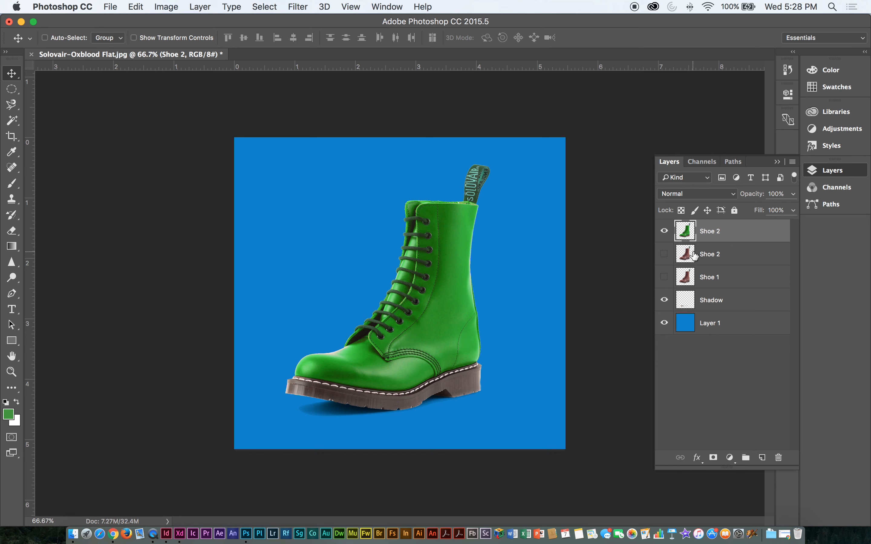
{"action": "key", "text": "super+z"}
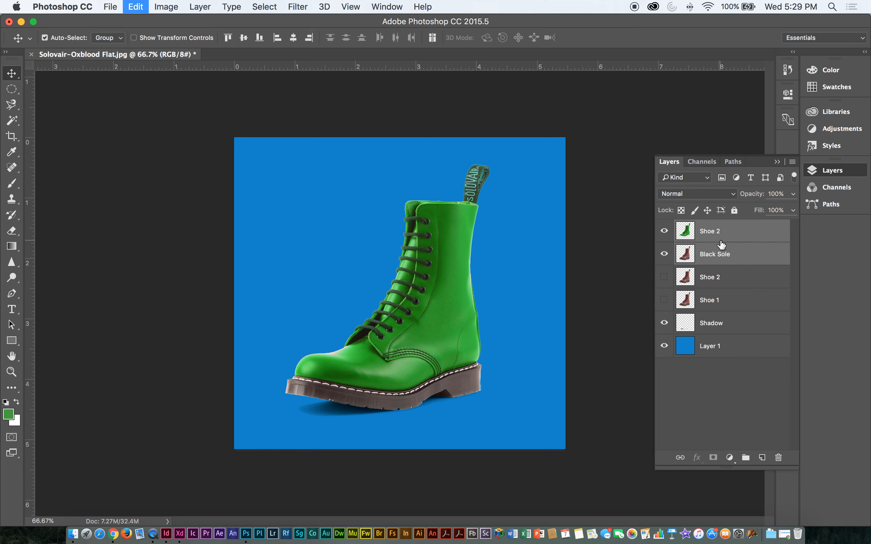
Duplicate the green Shoe 2 layer, rename the duplicate Shoe 3, and keep it selected
{"action": "left_click", "coordinate": [734, 252]}
{"action": "left_click", "coordinate": [708, 236]}
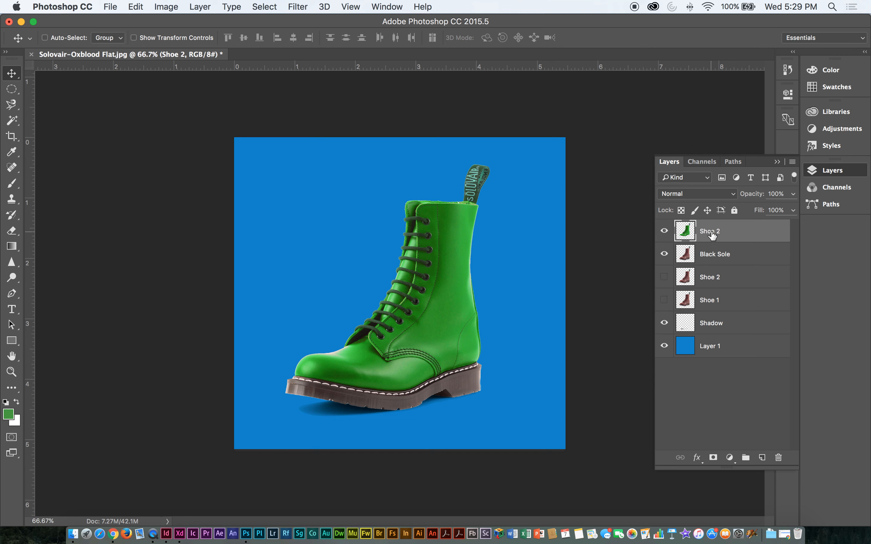
{"action": "key", "text": "super+j"}
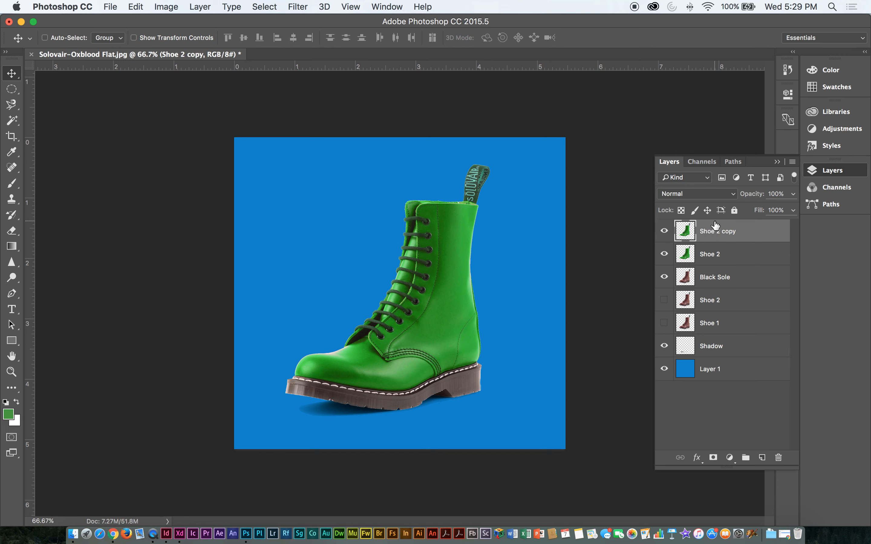
{"action": "double_click", "coordinate": [714, 234]}
{"action": "left_click", "coordinate": [719, 231]}
{"action": "key", "text": "BackSpace"}
{"action": "type", "text": "3"}
{"action": "left_click", "coordinate": [730, 384]}
{"action": "left_click", "coordinate": [708, 236]}
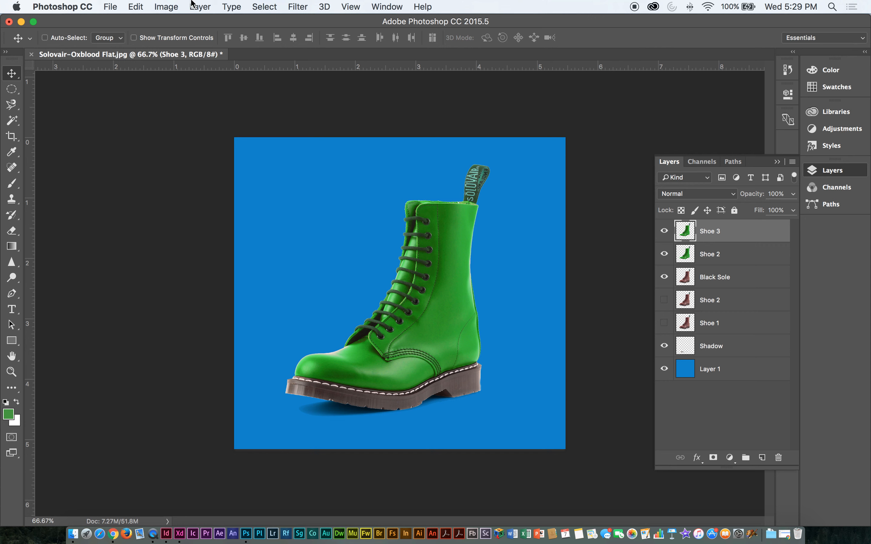
Add a Hue/Saturation adjustment layer above Shoe 3, keeping the default name and options
{"action": "left_click", "coordinate": [136, 7]}
{"action": "mouse_move", "coordinate": [167, 6]}
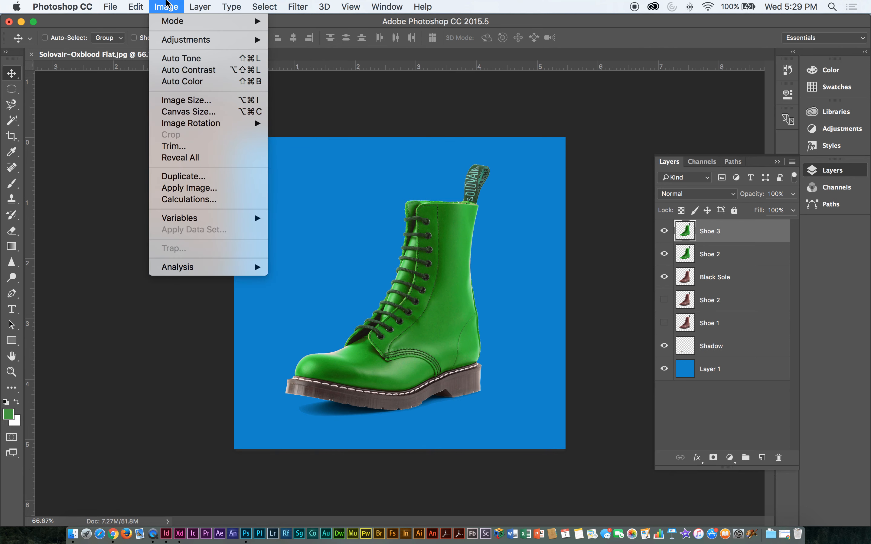
{"action": "mouse_move", "coordinate": [178, 41]}
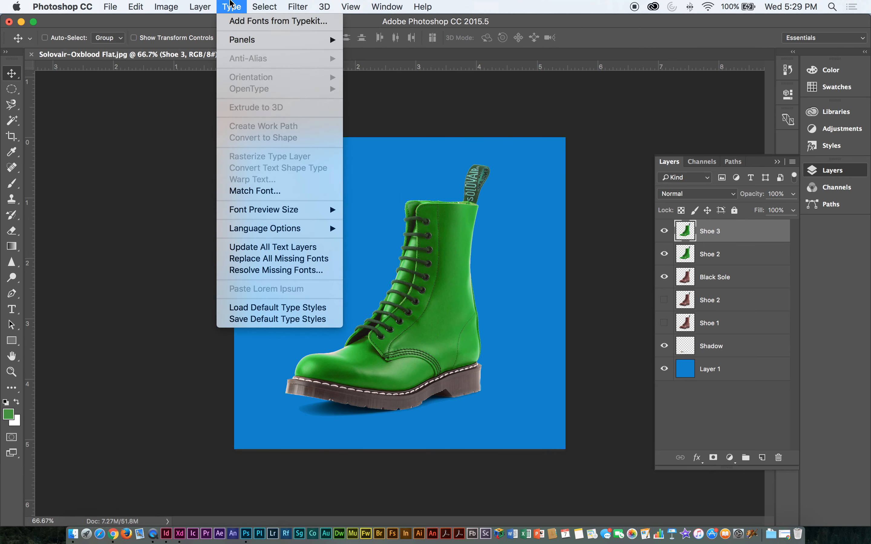
{"action": "mouse_move", "coordinate": [209, 4]}
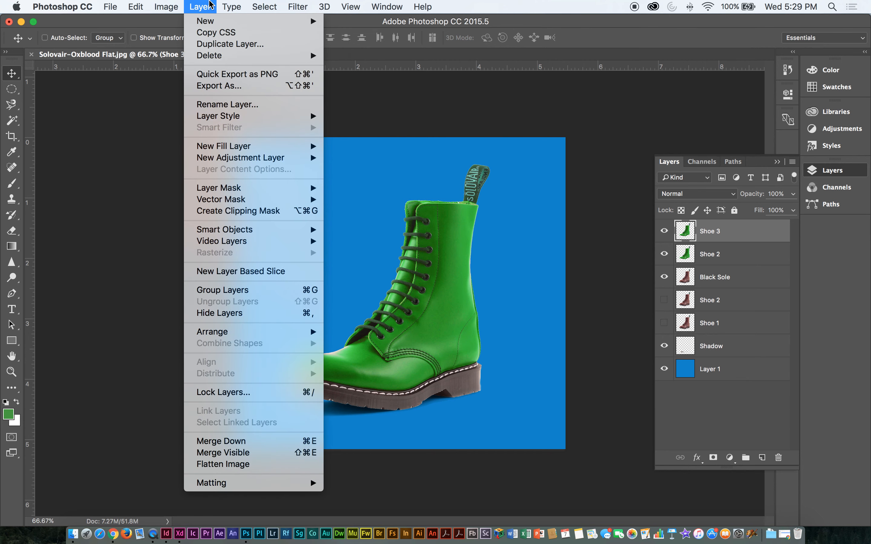
{"action": "mouse_move", "coordinate": [257, 148]}
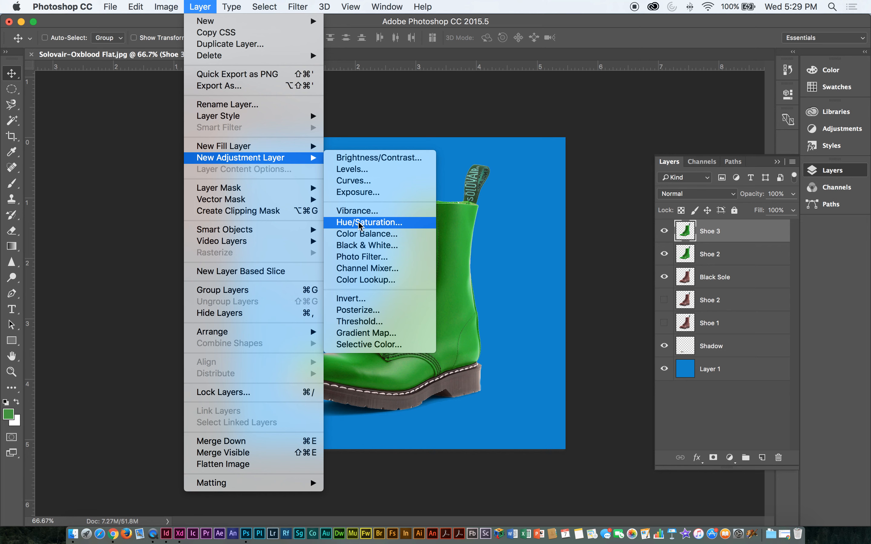
{"action": "left_click", "coordinate": [366, 226]}
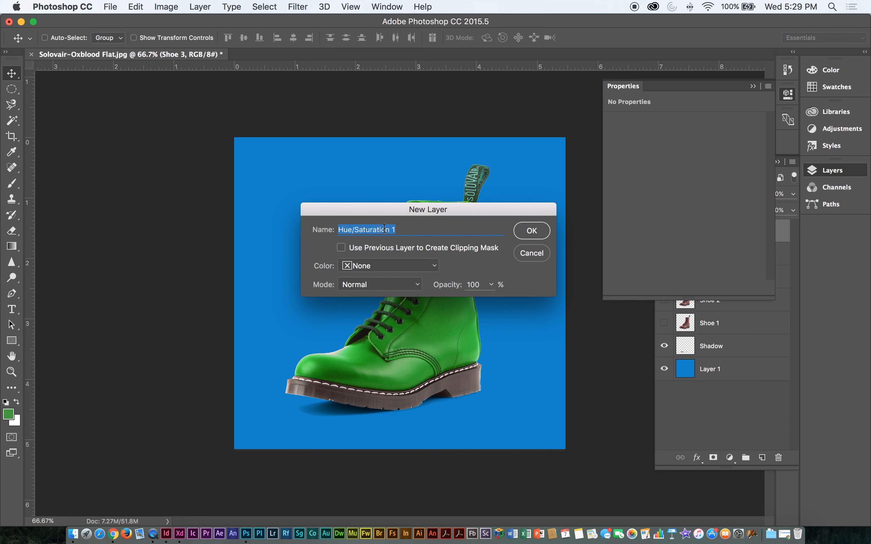
{"action": "left_click", "coordinate": [532, 231]}
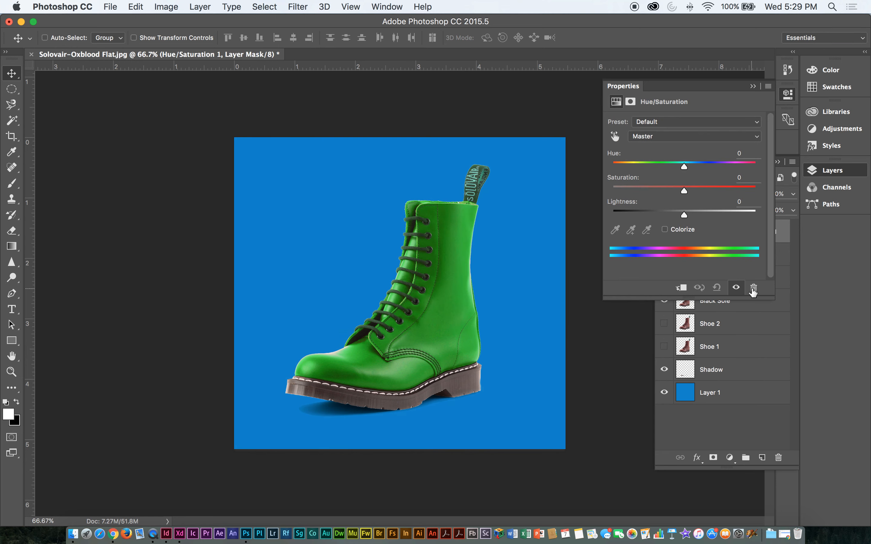
Set the new adjustment layer's Hue to -157 to turn the green boot magenta
{"action": "left_click_drag", "start_coordinate": [693, 89], "coordinate": [232, 218]}
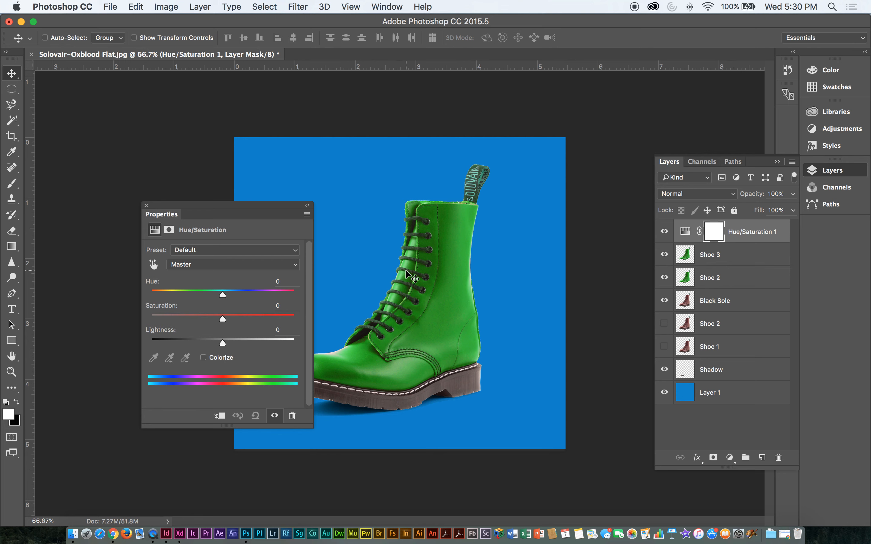
{"action": "left_click_drag", "start_coordinate": [200, 208], "coordinate": [126, 144]}
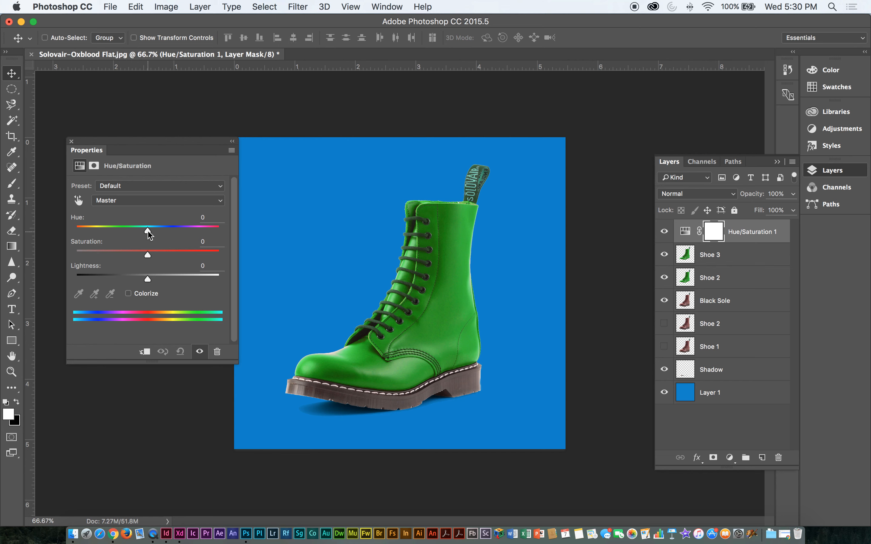
{"action": "left_click_drag", "start_coordinate": [149, 235], "coordinate": [83, 234]}
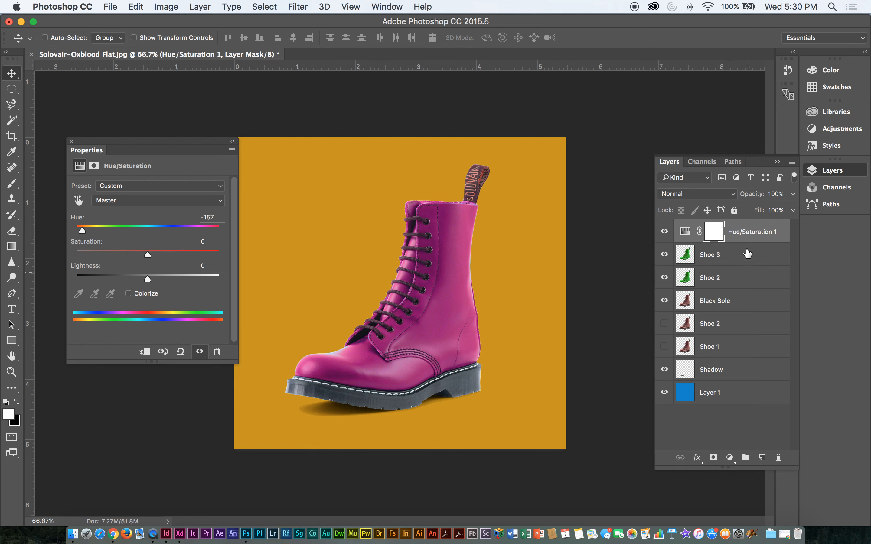
Hide the blue background Layer 1 and the green Shoe 2 layer, leaving Black Sole visible
{"action": "left_click", "coordinate": [664, 393]}
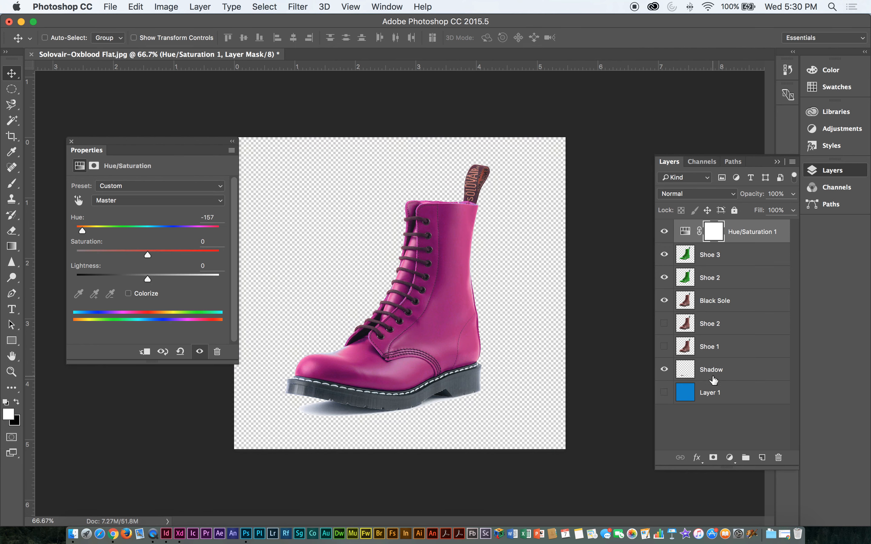
{"action": "left_click", "coordinate": [739, 255], "text": "shift"}
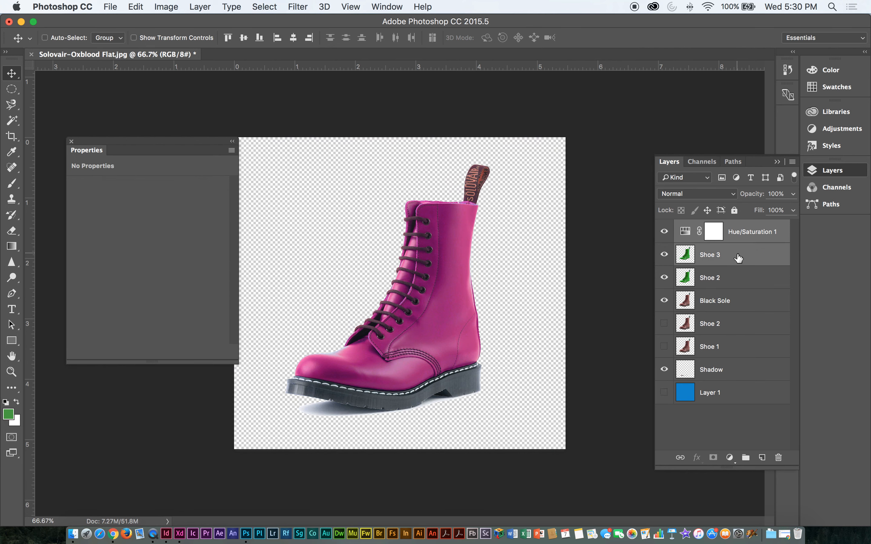
{"action": "mouse_move", "coordinate": [720, 257]}
{"action": "left_mouse_down"}
{"action": "mouse_move", "coordinate": [722, 267]}
{"action": "mouse_move", "coordinate": [723, 260]}
{"action": "left_mouse_up"}
{"action": "left_click", "coordinate": [665, 279]}
{"action": "left_click", "coordinate": [663, 301]}
{"action": "left_click", "coordinate": [665, 301]}
{"action": "left_click_drag", "start_coordinate": [182, 136], "coordinate": [187, 126]}
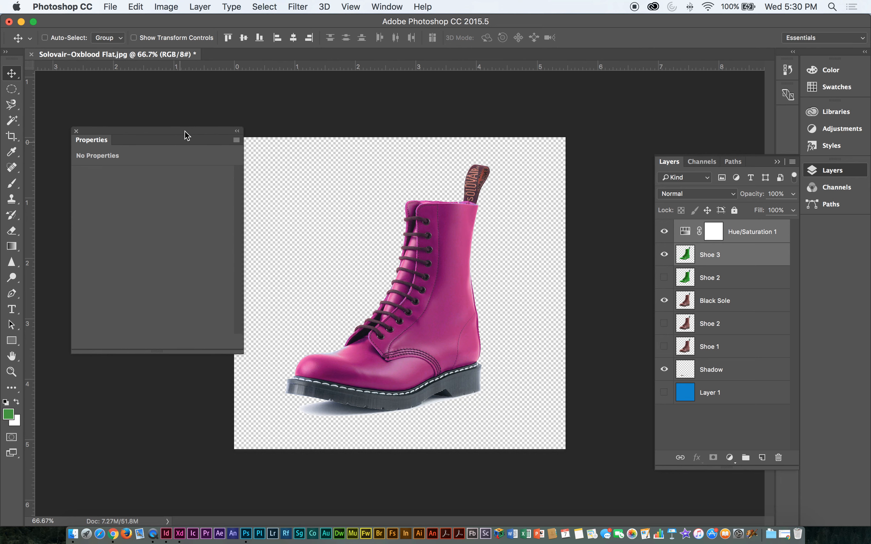
Set the Hue/Saturation 1 adjustment's Saturation to +15 and Lightness to -11, and close its properties
{"action": "left_click", "coordinate": [767, 232]}
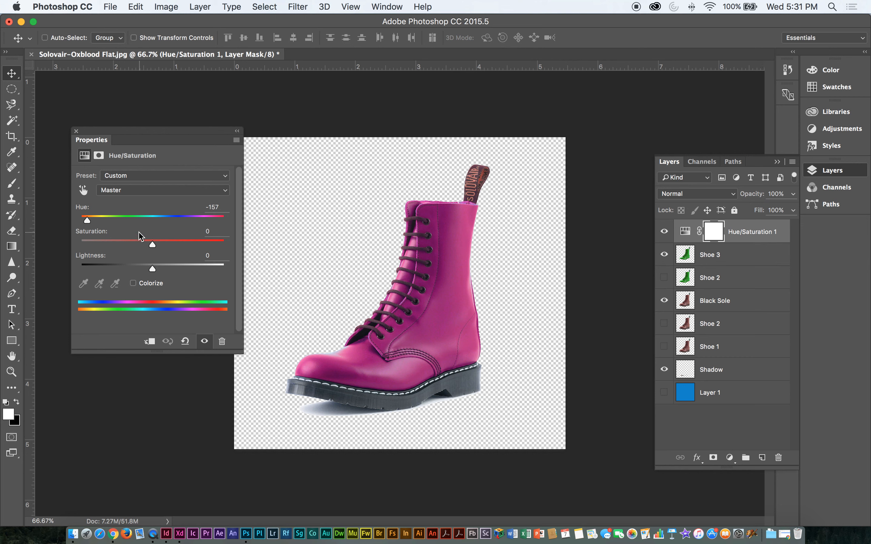
{"action": "left_click_drag", "start_coordinate": [153, 250], "coordinate": [144, 272]}
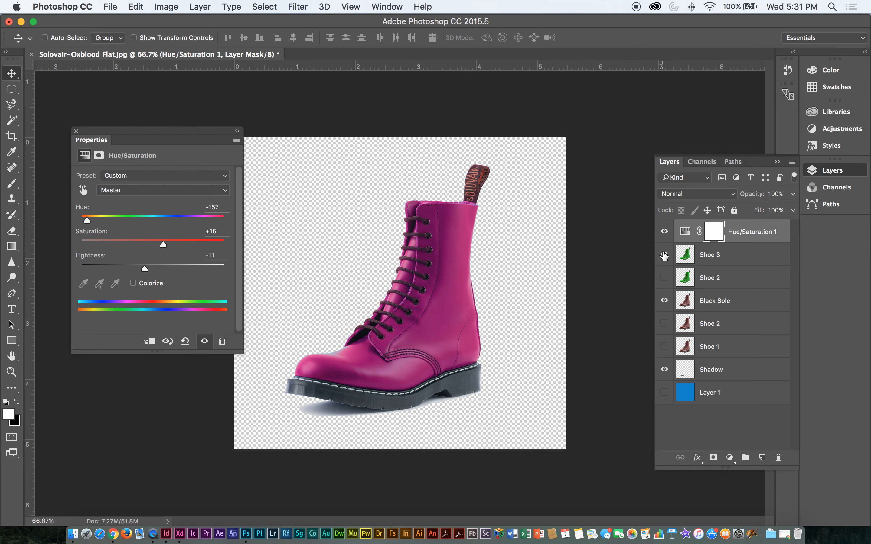
{"action": "left_click", "coordinate": [664, 255]}
{"action": "left_click", "coordinate": [75, 131]}
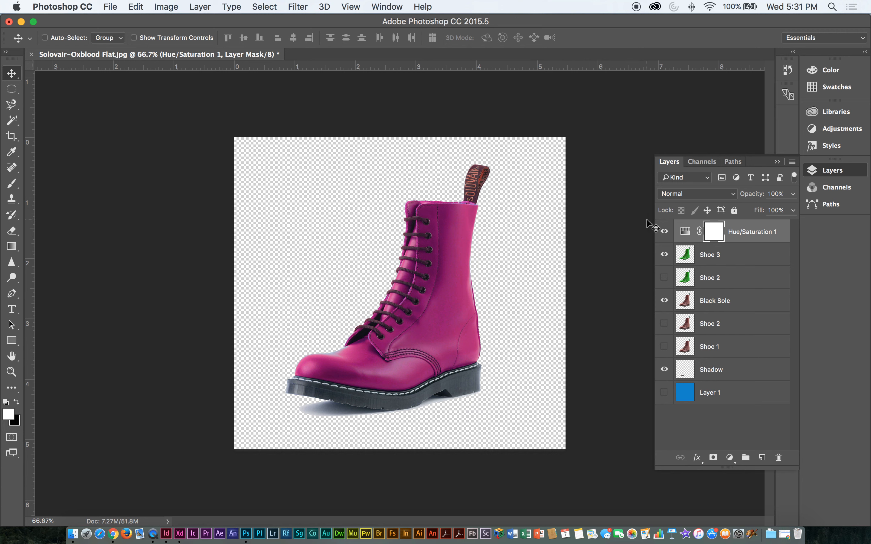
Toggle the Hue/Saturation 1 layer's visibility repeatedly to compare the boot with and without the colour adjustment
{"action": "left_click", "coordinate": [664, 232]}
{"action": "left_click", "coordinate": [665, 232]}
{"action": "left_click", "coordinate": [665, 233]}
{"action": "left_click", "coordinate": [665, 234]}
{"action": "left_click", "coordinate": [665, 234]}
{"action": "left_click", "coordinate": [665, 234]}
{"action": "left_click", "coordinate": [665, 234]}
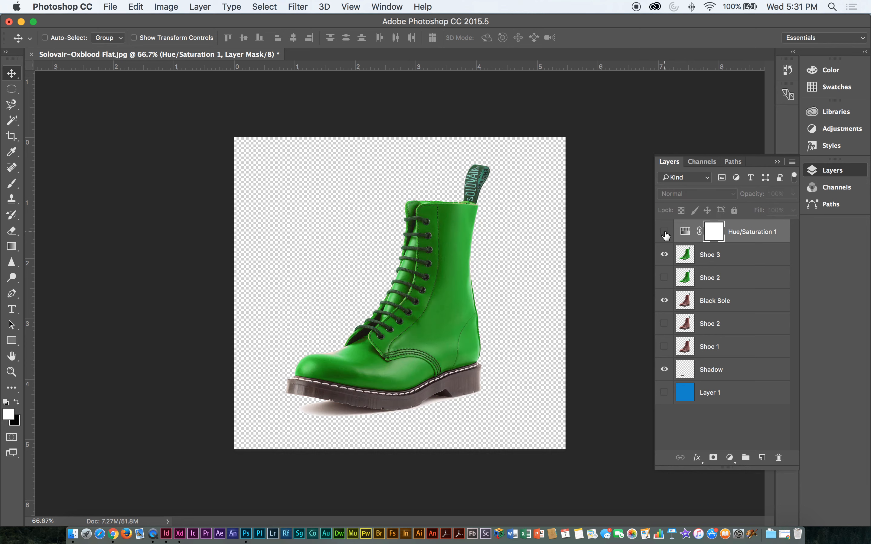
{"action": "left_click", "coordinate": [665, 234]}
{"action": "left_click", "coordinate": [665, 234]}
{"action": "left_click", "coordinate": [665, 234]}
{"action": "left_click", "coordinate": [665, 234]}
{"action": "left_click", "coordinate": [664, 234]}
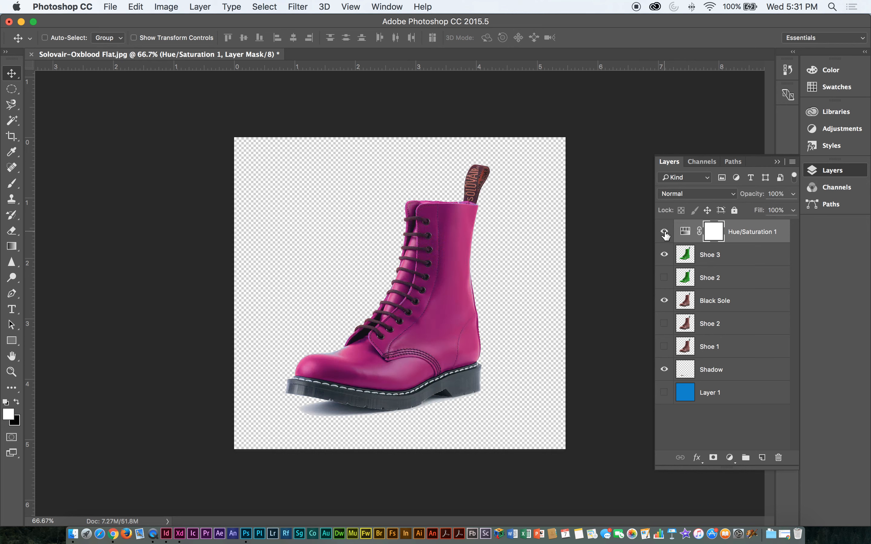
{"action": "left_click", "coordinate": [664, 234]}
{"action": "left_click", "coordinate": [665, 234]}
Duplicate the Hue/Saturation 1 adjustment layer and hide the original adjustment
{"action": "left_click_drag", "start_coordinate": [750, 234], "coordinate": [752, 226], "text": "alt"}
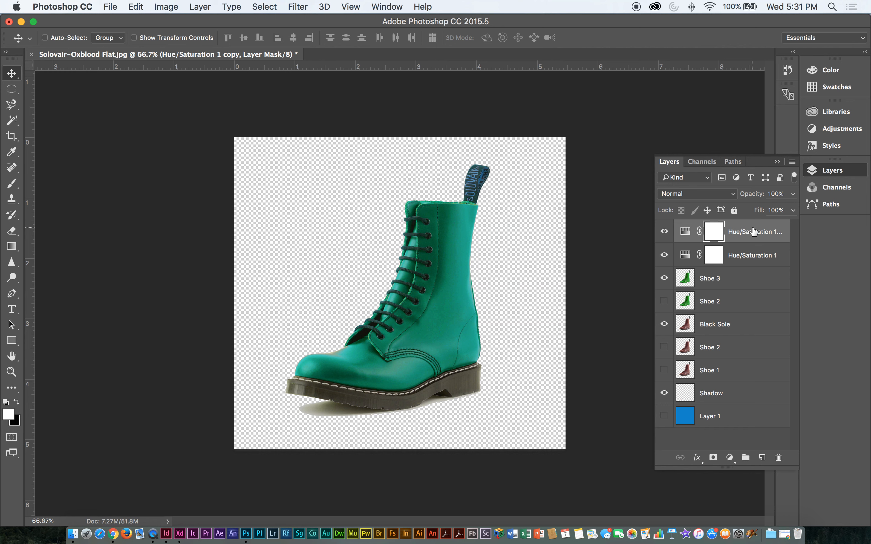
{"action": "left_click", "coordinate": [665, 255]}
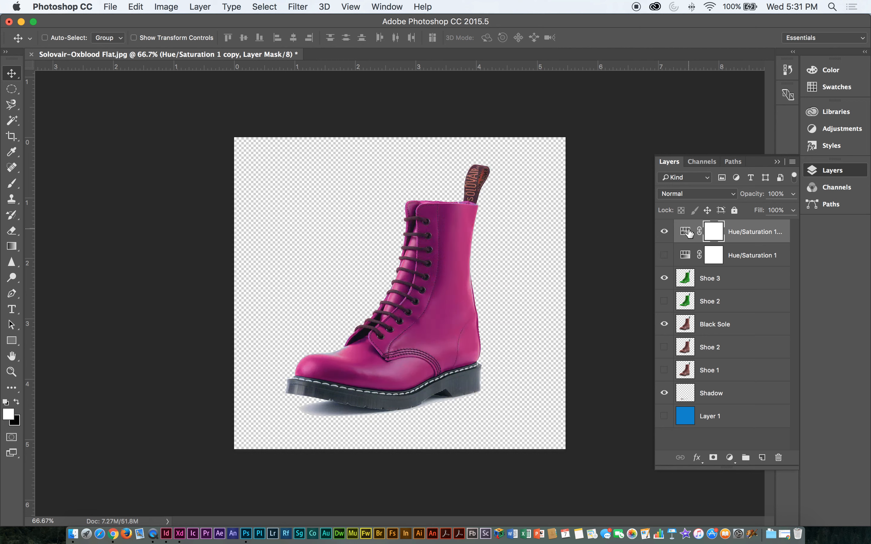
{"action": "double_click", "coordinate": [744, 232]}
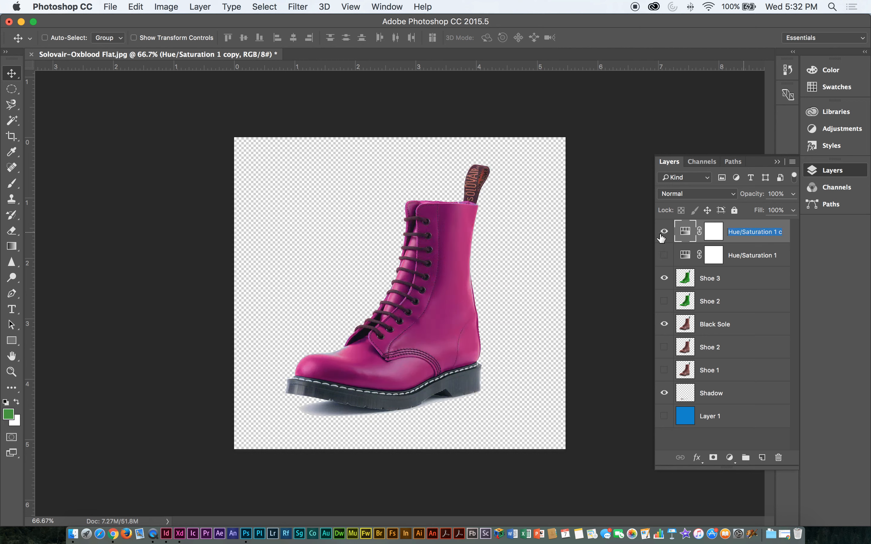
Set the duplicated adjustment's Hue to +172 and Saturation to -8 for a purple boot, and close its properties
{"action": "double_click", "coordinate": [685, 233]}
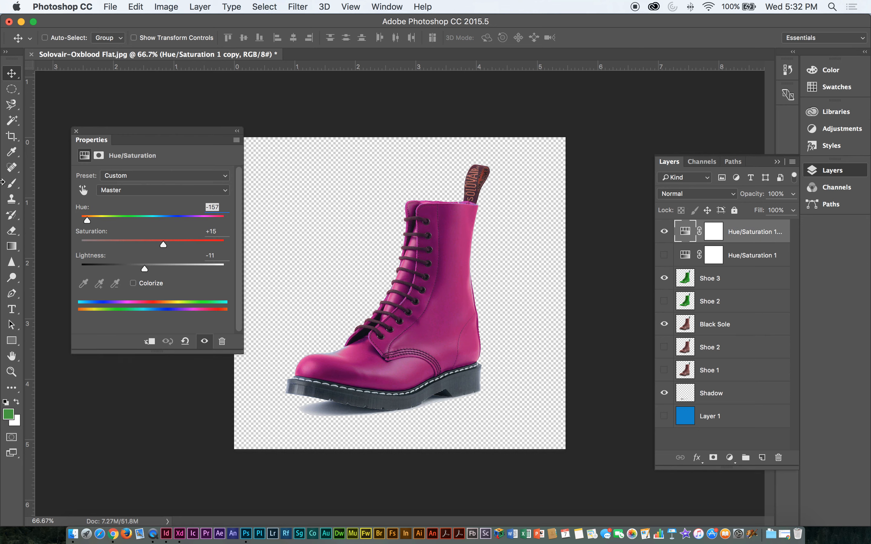
{"action": "left_click_drag", "start_coordinate": [168, 137], "coordinate": [151, 130]}
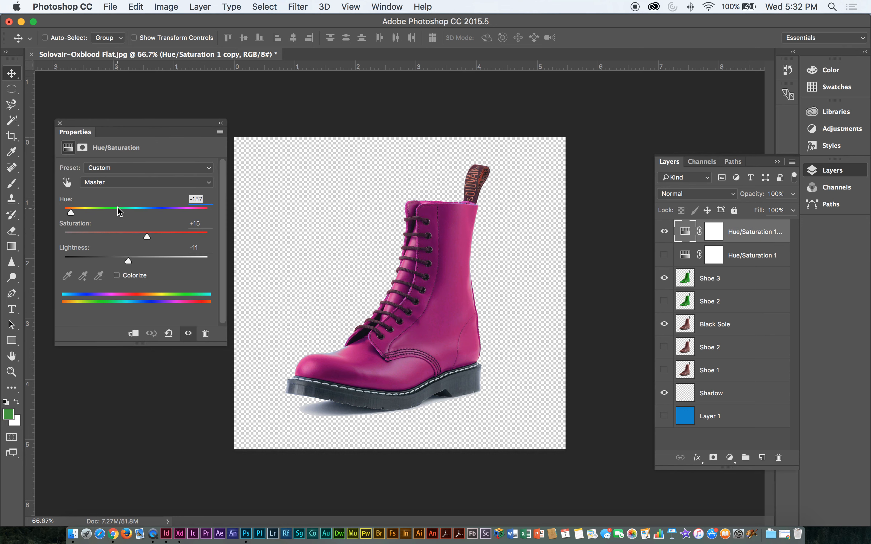
{"action": "left_click_drag", "start_coordinate": [121, 212], "coordinate": [204, 215]}
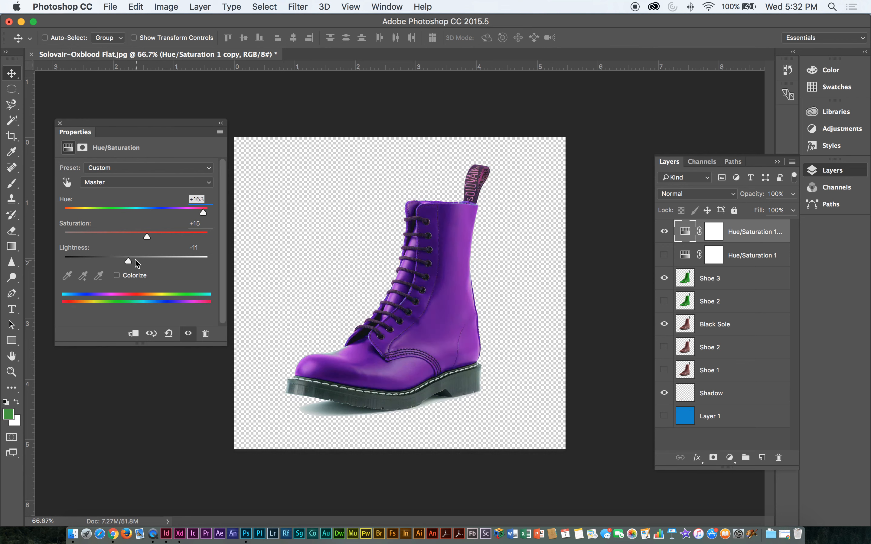
{"action": "mouse_move", "coordinate": [140, 237]}
{"action": "left_mouse_down"}
{"action": "mouse_move", "coordinate": [94, 238]}
{"action": "mouse_move", "coordinate": [130, 236]}
{"action": "left_mouse_up"}
{"action": "left_click_drag", "start_coordinate": [203, 213], "coordinate": [205, 214]}
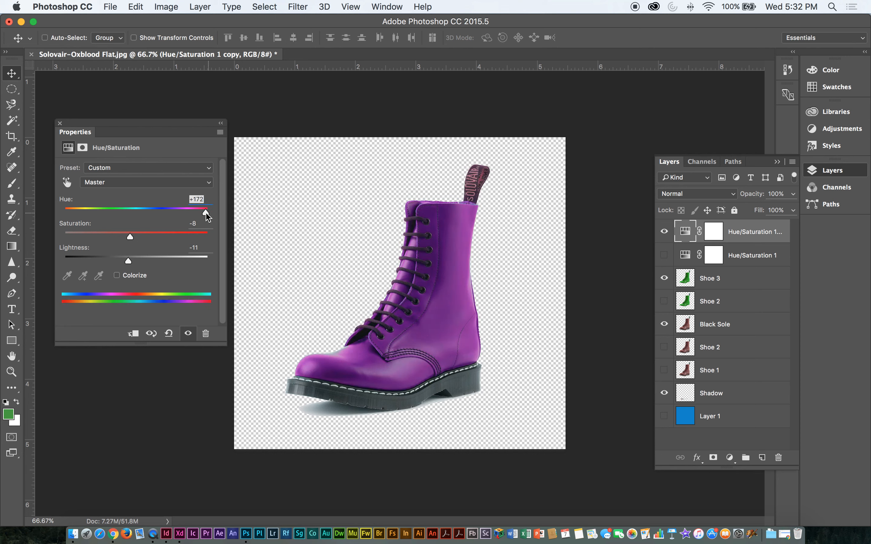
{"action": "left_click", "coordinate": [60, 123]}
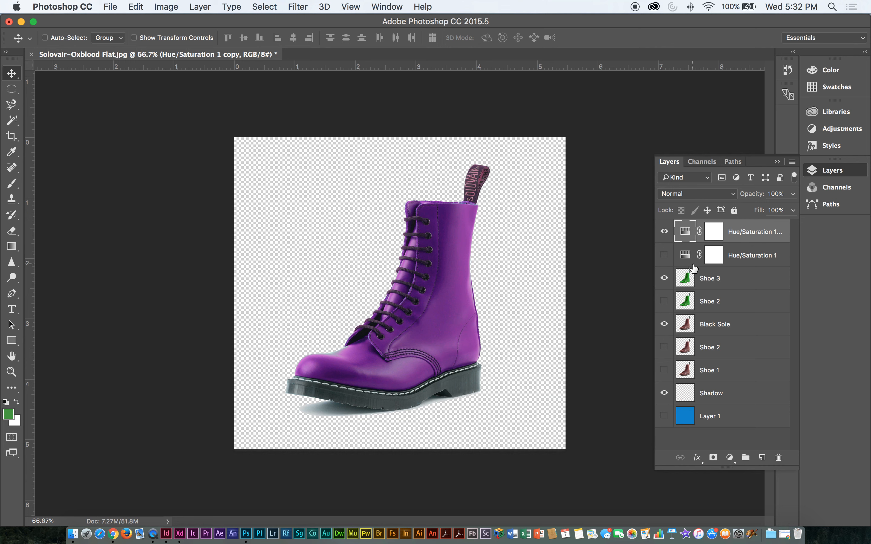
Compare the two Hue/Saturation adjustments by toggling their visibility, ending with only the purple copy shown
{"action": "left_click", "coordinate": [664, 232]}
{"action": "left_click", "coordinate": [664, 255]}
{"action": "left_click", "coordinate": [664, 233]}
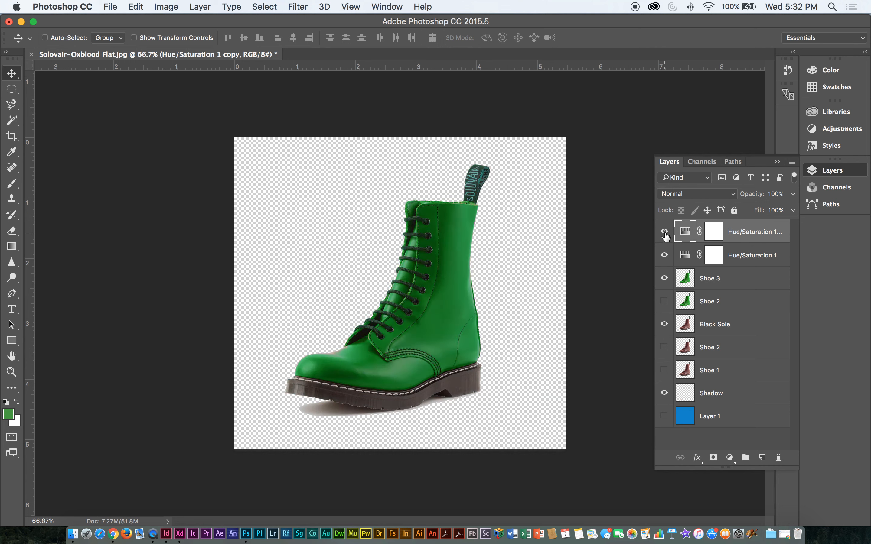
{"action": "left_click", "coordinate": [664, 232]}
{"action": "left_click", "coordinate": [664, 255]}
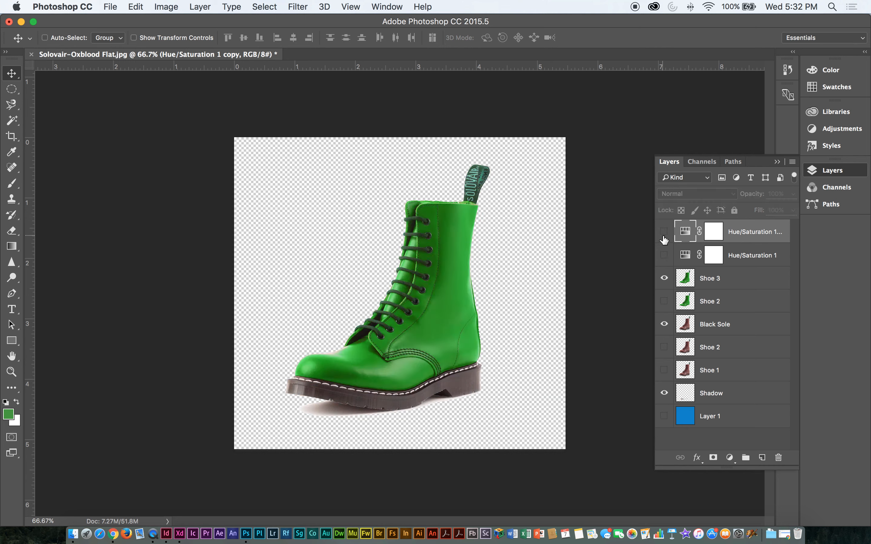
{"action": "left_click", "coordinate": [664, 231]}
{"action": "left_click", "coordinate": [664, 232]}
{"action": "left_click", "coordinate": [664, 255]}
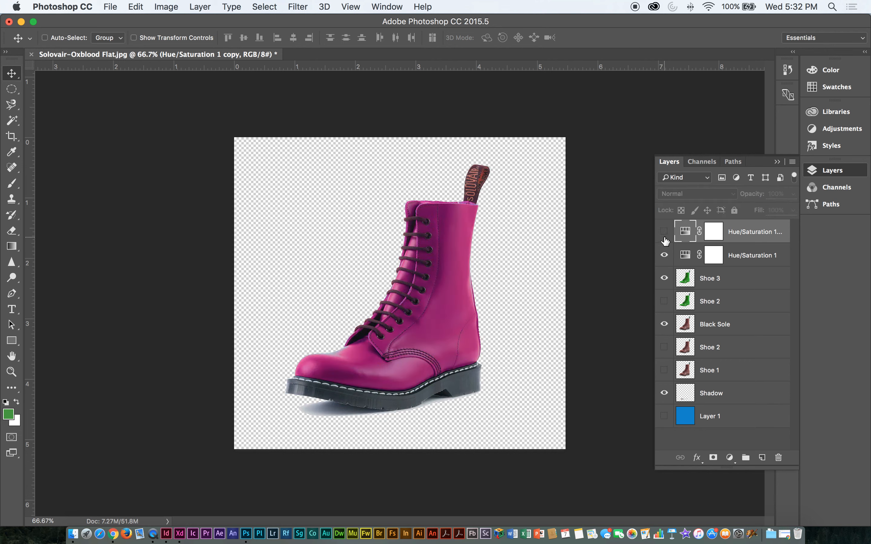
{"action": "left_click", "coordinate": [664, 255]}
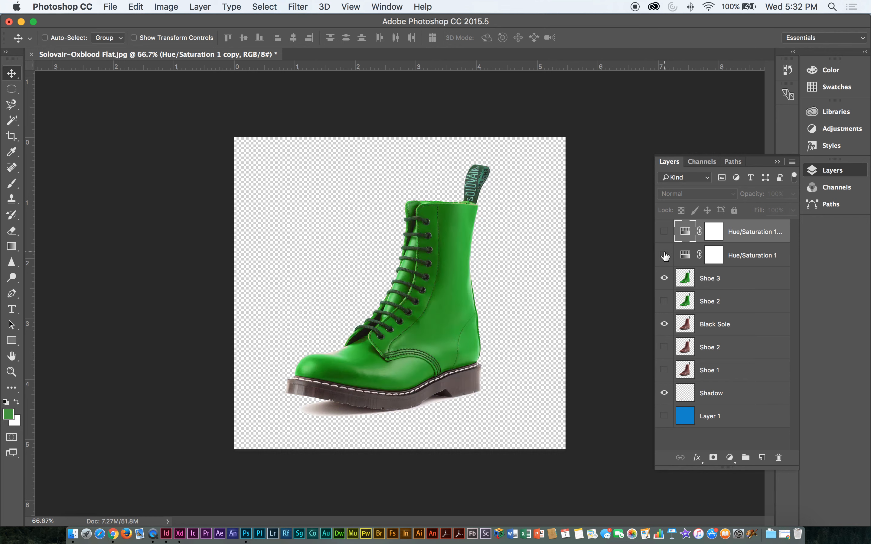
{"action": "left_click", "coordinate": [664, 231]}
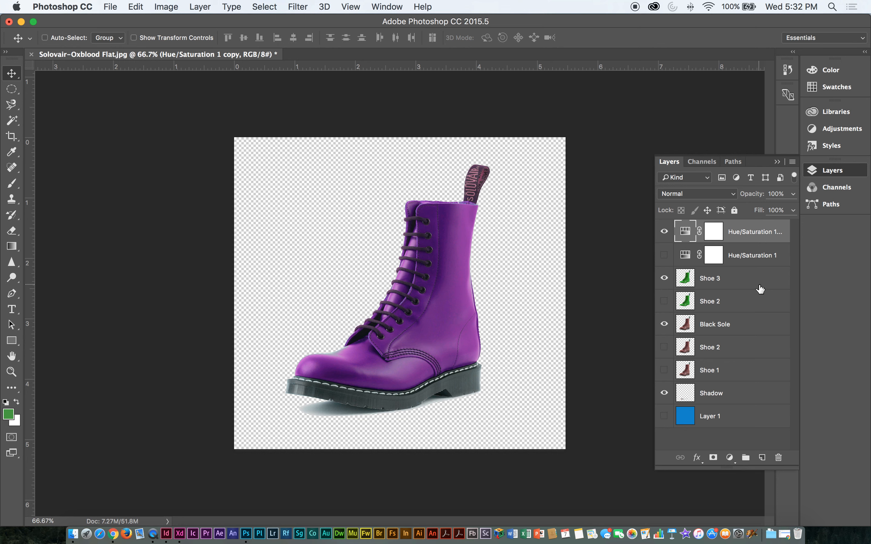
Merge both Hue/Saturation adjustment layers with Shoe 3 into one layer
{"action": "left_click", "coordinate": [724, 281], "text": "shift"}
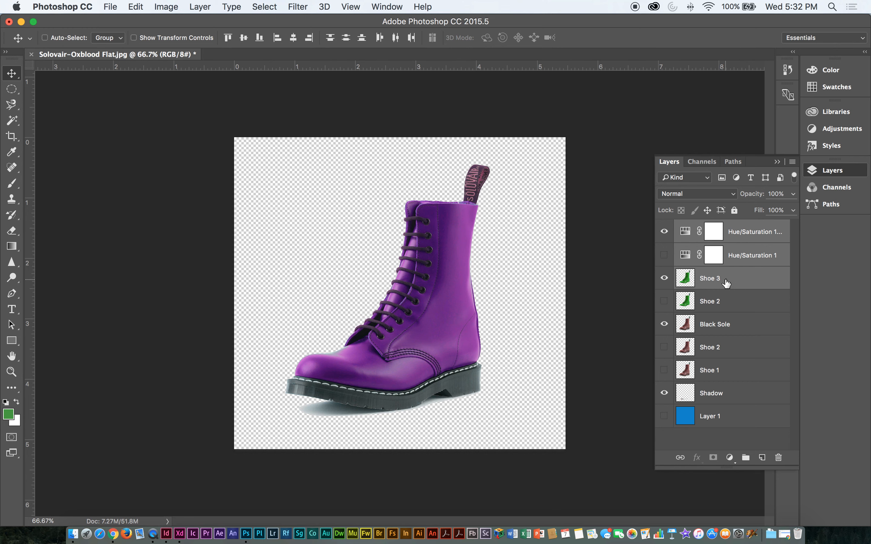
{"action": "right_click", "coordinate": [726, 283]}
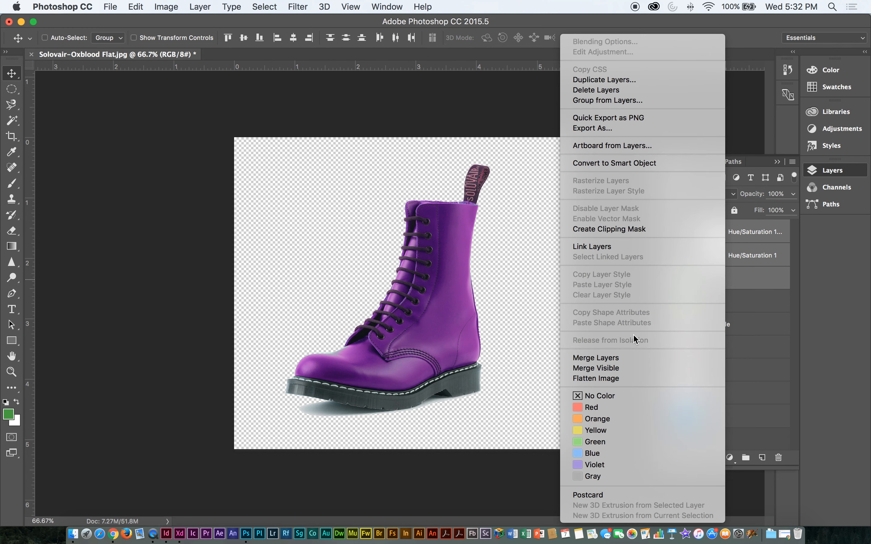
{"action": "left_click", "coordinate": [618, 357]}
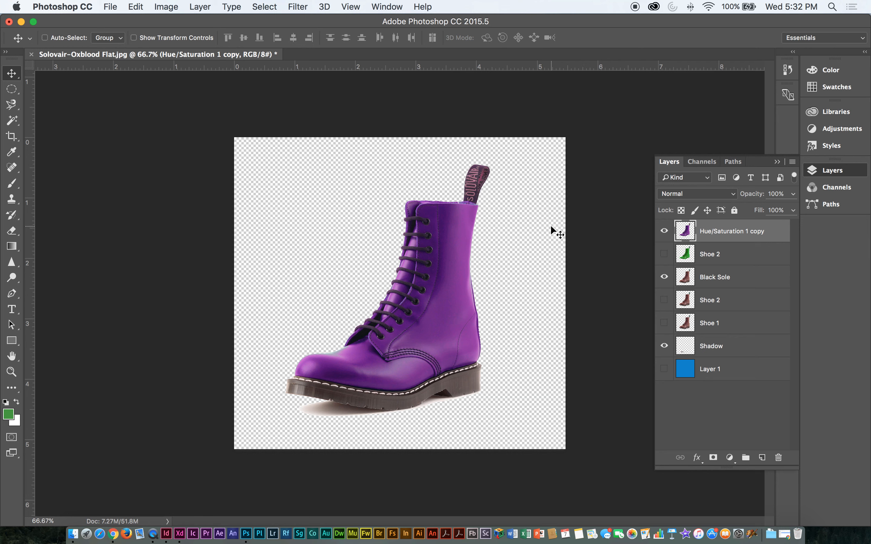
Rename the merged purple boot layer Shoe 3, and select the green Shoe 2 layer
{"action": "double_click", "coordinate": [727, 233]}
{"action": "type", "text": "SHoe"}
{"action": "key", "text": "BackSpace"}
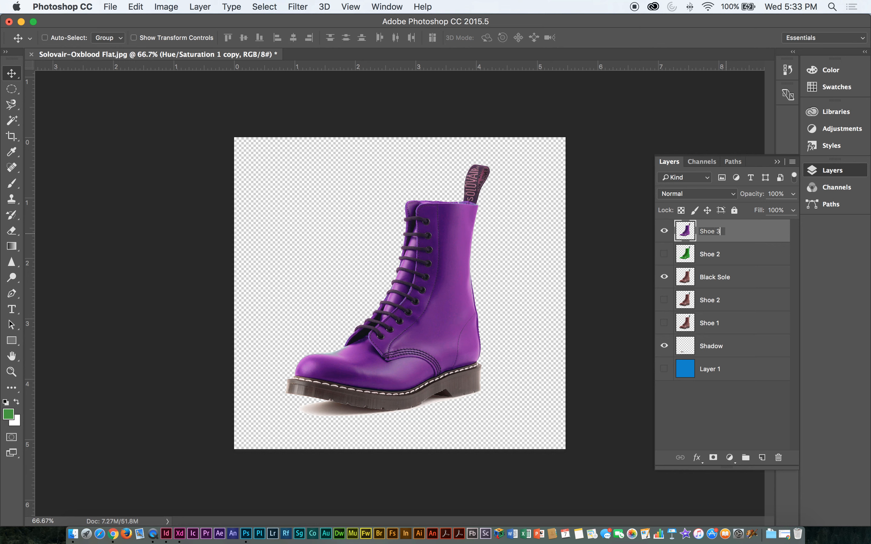
{"action": "key", "text": "Return"}
{"action": "left_click", "coordinate": [739, 256]}
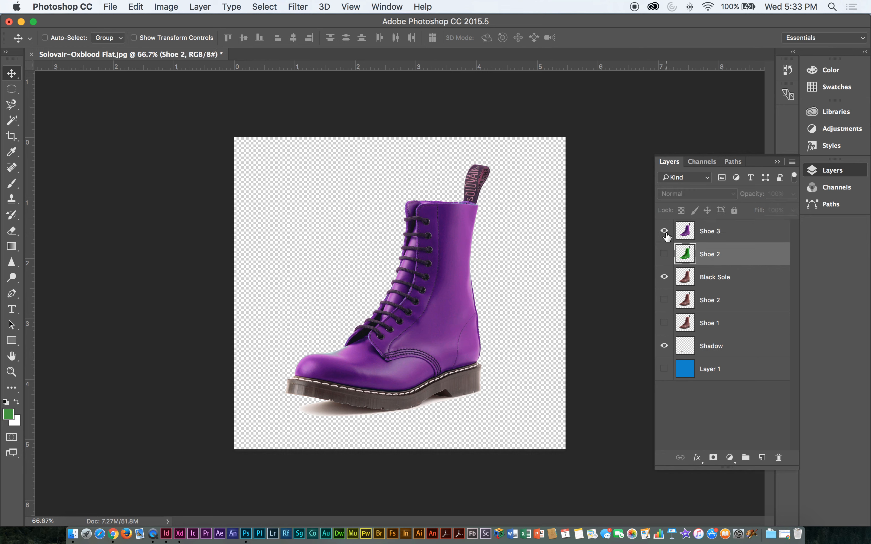
Show the green Shoe 2 layer and duplicate Black Sole, placing the copy directly beneath Shoe 3
{"action": "left_click", "coordinate": [718, 281]}
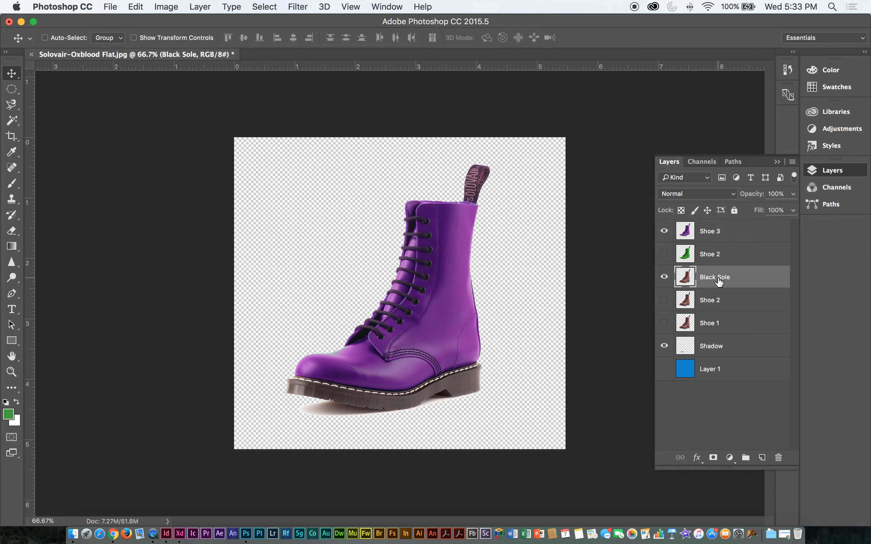
{"action": "left_click", "coordinate": [663, 254]}
{"action": "left_click", "coordinate": [664, 231]}
{"action": "left_click", "coordinate": [664, 231]}
{"action": "left_click_drag", "start_coordinate": [724, 280], "coordinate": [721, 250]}
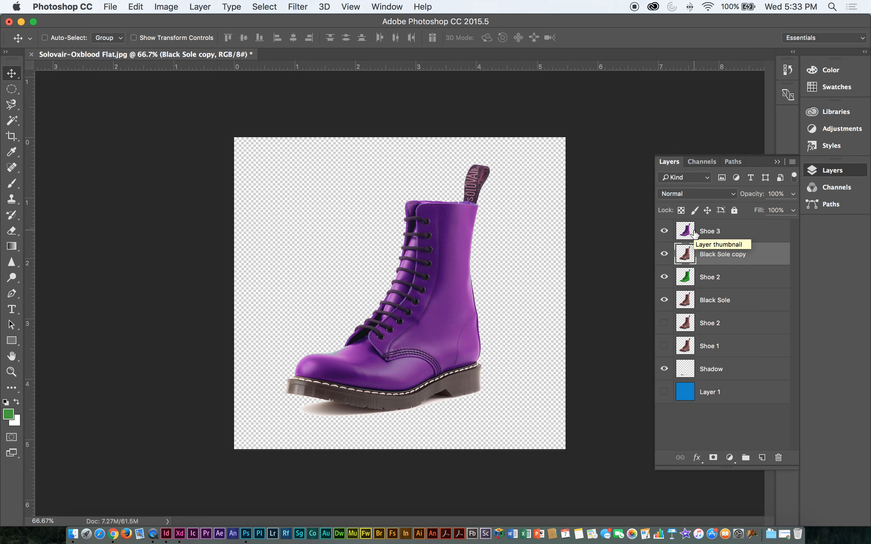
Merge the purple Shoe 3 layer with the Black Sole copy beneath it
{"action": "left_click", "coordinate": [709, 231]}
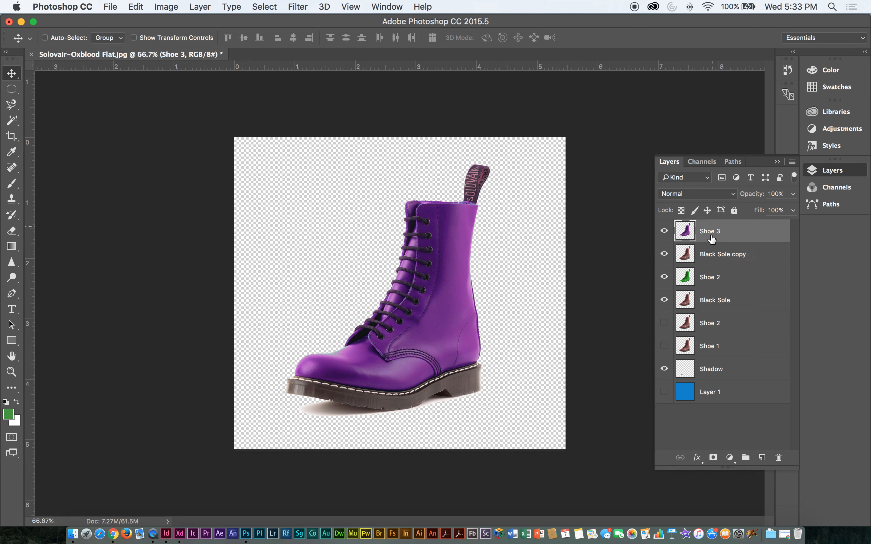
{"action": "left_click", "coordinate": [710, 256], "text": "shift"}
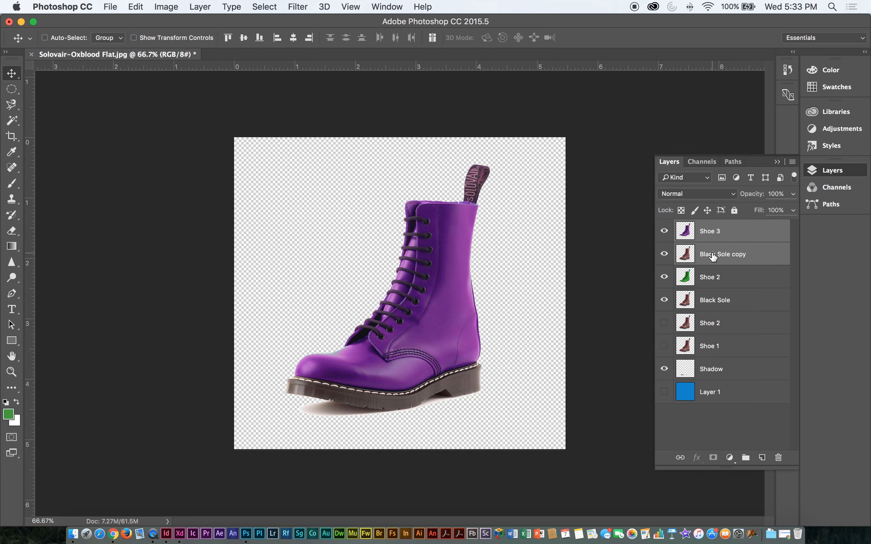
{"action": "right_click", "coordinate": [718, 256]}
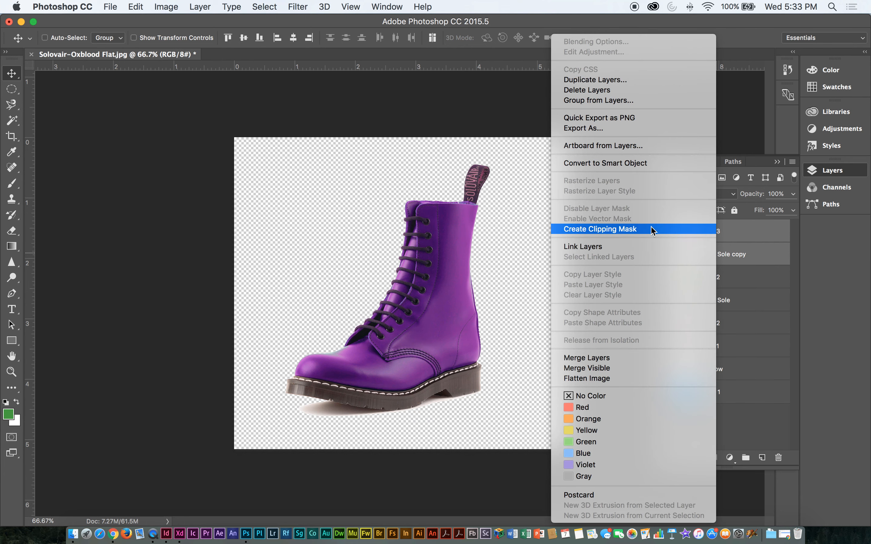
{"action": "left_click", "coordinate": [617, 357]}
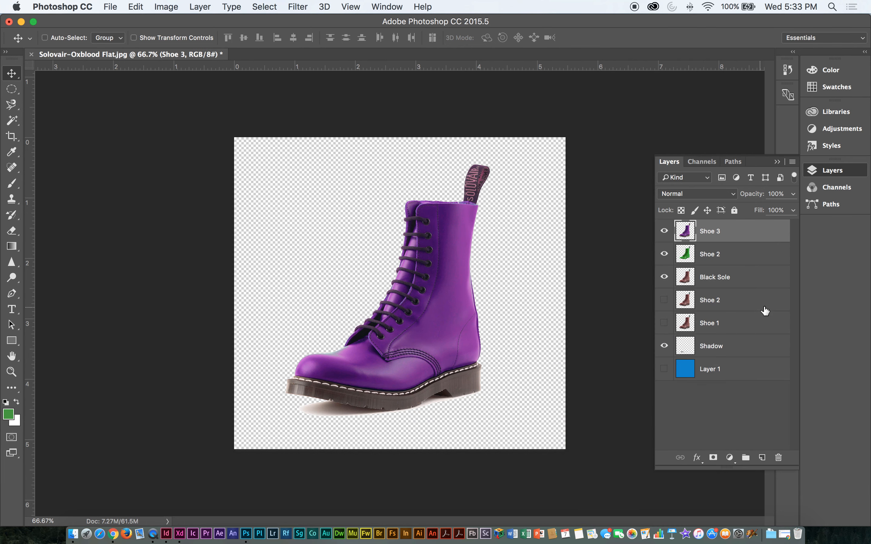
Merge the green Shoe 2 layer with the original Black Sole layer
{"action": "left_click", "coordinate": [706, 258]}
{"action": "left_click", "coordinate": [722, 277], "text": "shift"}
{"action": "right_click", "coordinate": [722, 277]}
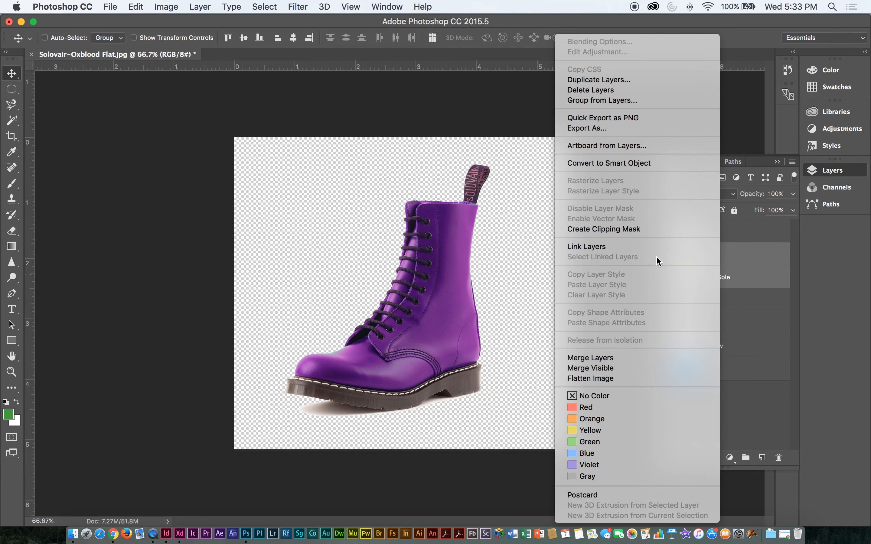
{"action": "left_click", "coordinate": [608, 357]}
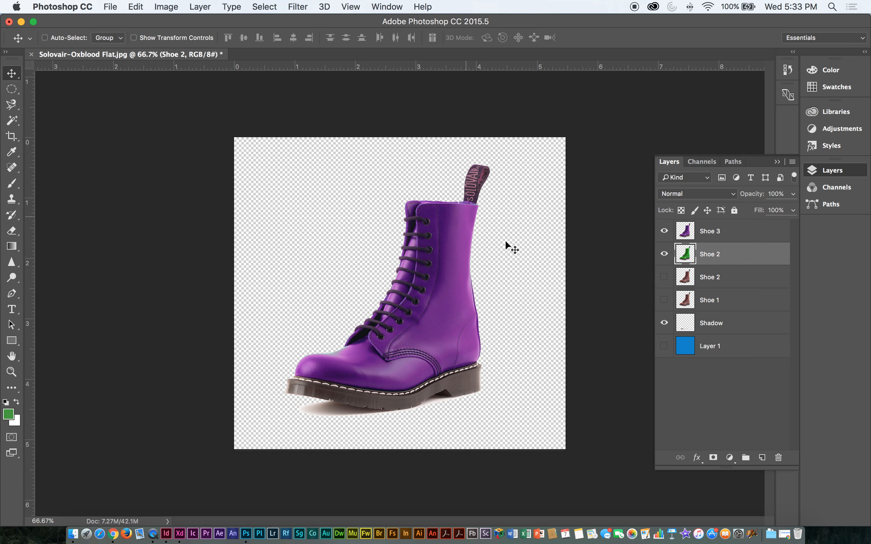
Check the merged purple and green boots by toggling their visibility, ending with Shoe 3 hidden and green Shoe 2 shown
{"action": "mouse_move", "coordinate": [664, 230]}
{"action": "left_mouse_down"}
{"action": "mouse_move", "coordinate": [666, 258]}
{"action": "mouse_move", "coordinate": [666, 240]}
{"action": "left_mouse_up"}
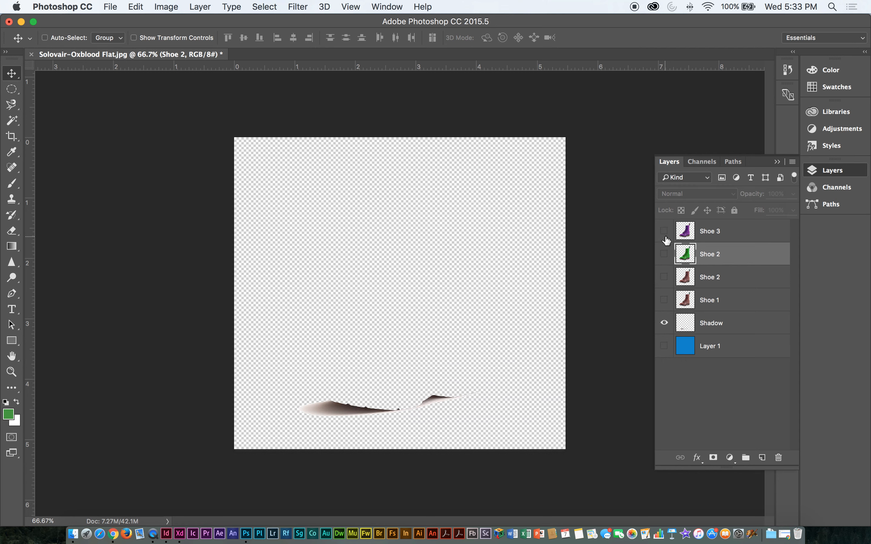
{"action": "left_click", "coordinate": [664, 231]}
{"action": "left_click", "coordinate": [664, 253]}
{"action": "left_click", "coordinate": [664, 233]}
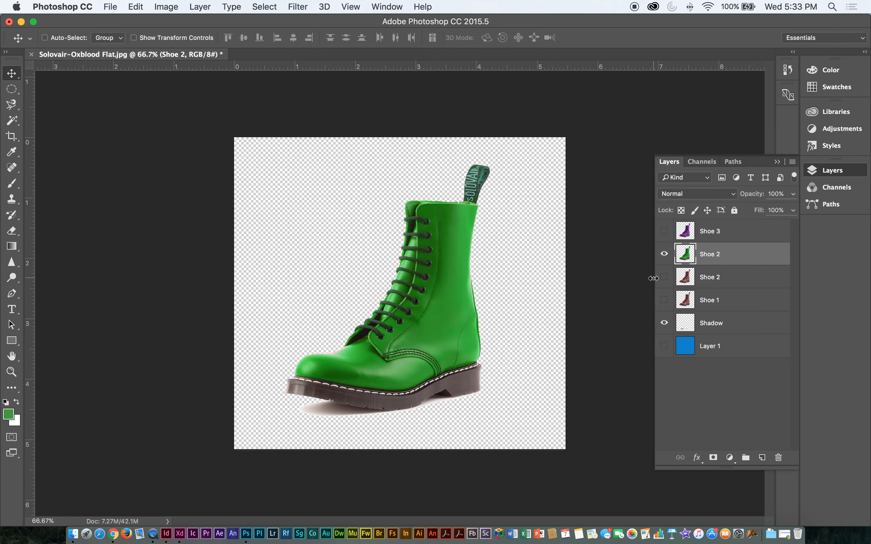
Delete the redundant brown Shoe 2 layer directly above Shoe 1
{"action": "left_click", "coordinate": [723, 279]}
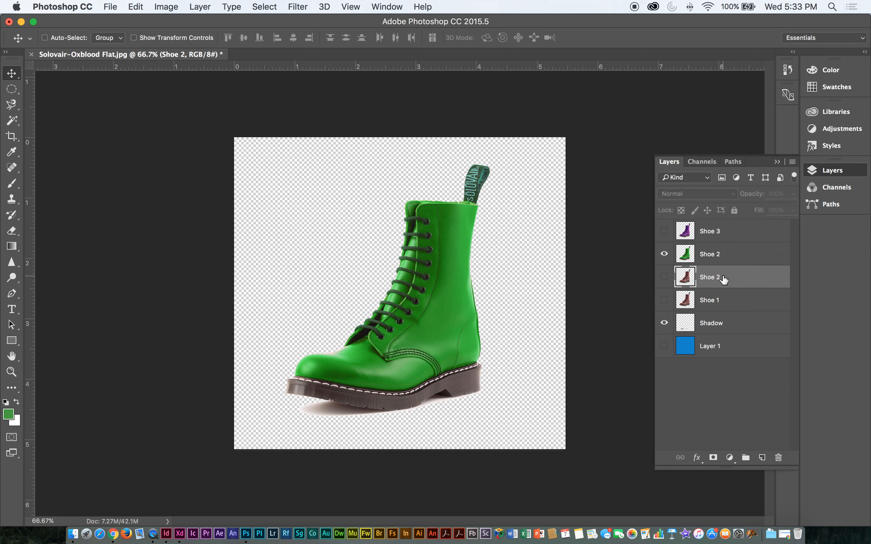
{"action": "left_click", "coordinate": [778, 457]}
{"action": "left_click", "coordinate": [527, 192]}
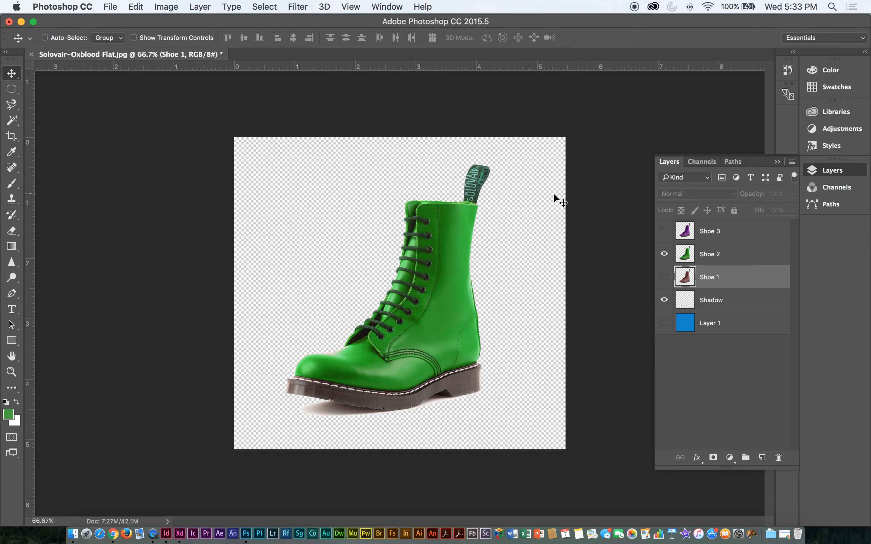
Show Shoe 1 and compare the three boot colours by toggling Shoe 2 and Shoe 3, leaving all three layers visible
{"action": "left_click", "coordinate": [664, 276]}
{"action": "left_click", "coordinate": [664, 254]}
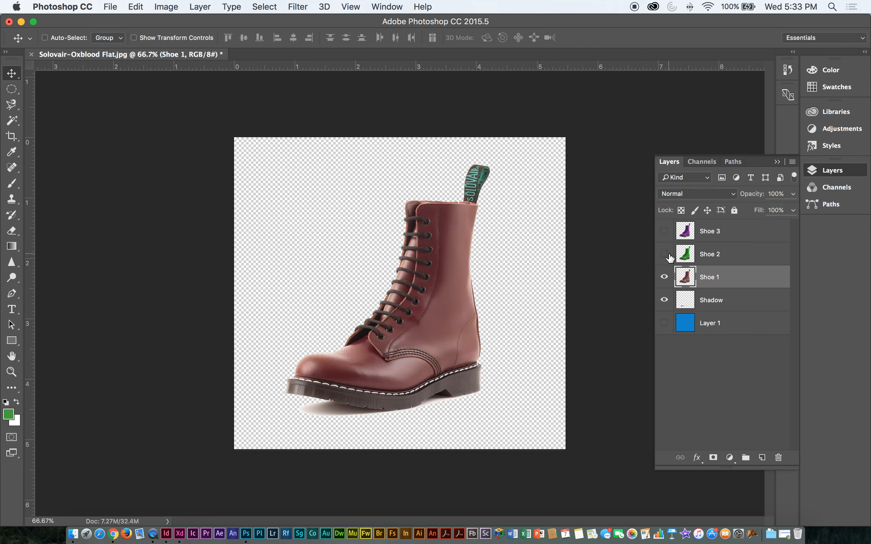
{"action": "left_click", "coordinate": [665, 254]}
{"action": "left_click", "coordinate": [665, 253]}
{"action": "left_click", "coordinate": [664, 231]}
{"action": "left_click", "coordinate": [665, 254]}
{"action": "left_click", "coordinate": [664, 231]}
{"action": "left_click", "coordinate": [664, 254]}
{"action": "left_click", "coordinate": [664, 232]}
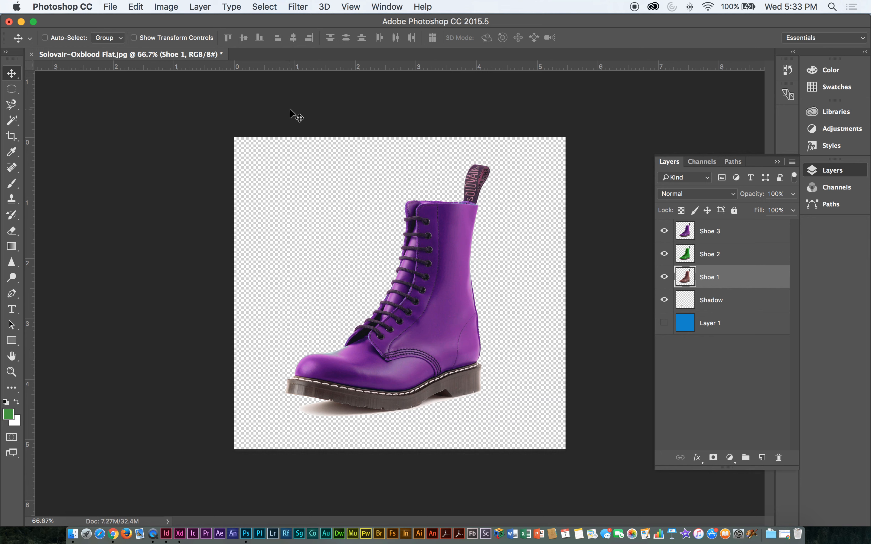
Save the layered boot document as a new file
{"action": "left_click", "coordinate": [66, 11]}
{"action": "mouse_move", "coordinate": [110, 6]}
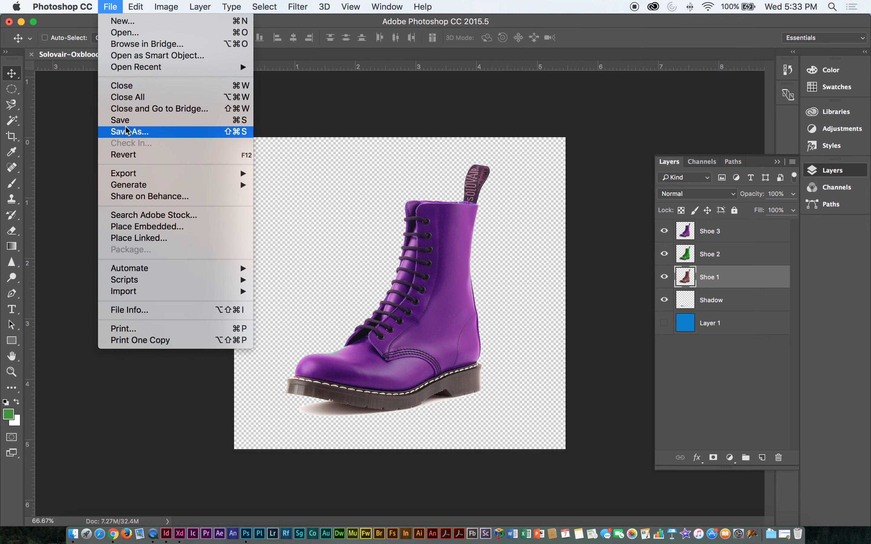
Trim the image canvas based on transparent pixels on the top, bottom, left and right sides
{"action": "left_click", "coordinate": [370, 104]}
{"action": "left_click", "coordinate": [143, 4]}
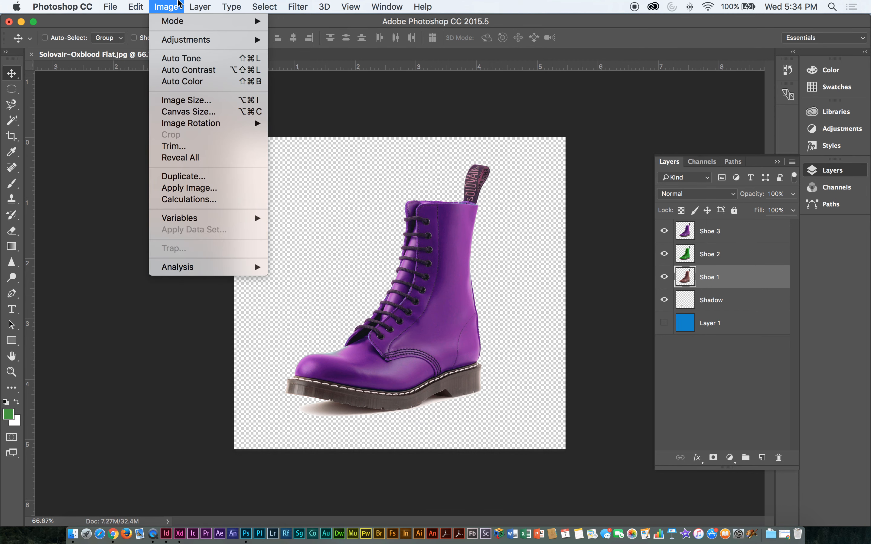
{"action": "mouse_move", "coordinate": [109, 2]}
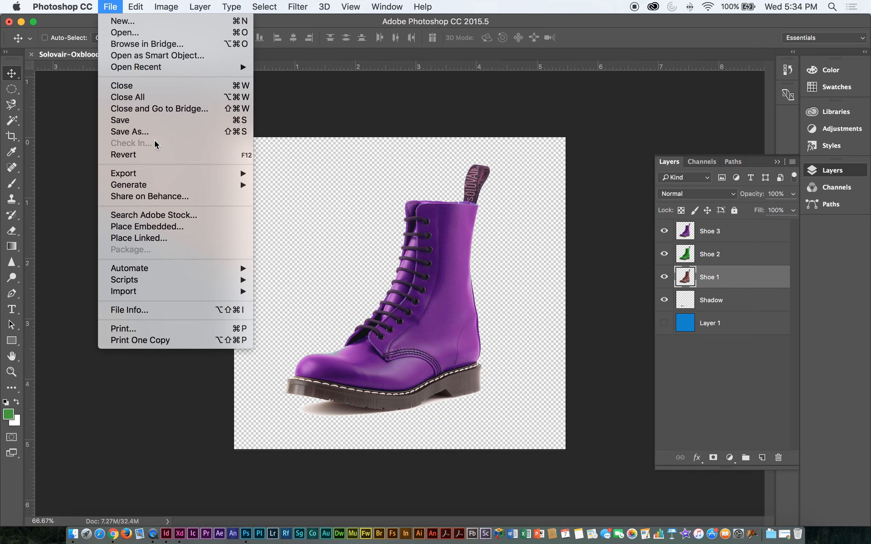
{"action": "mouse_move", "coordinate": [212, 4]}
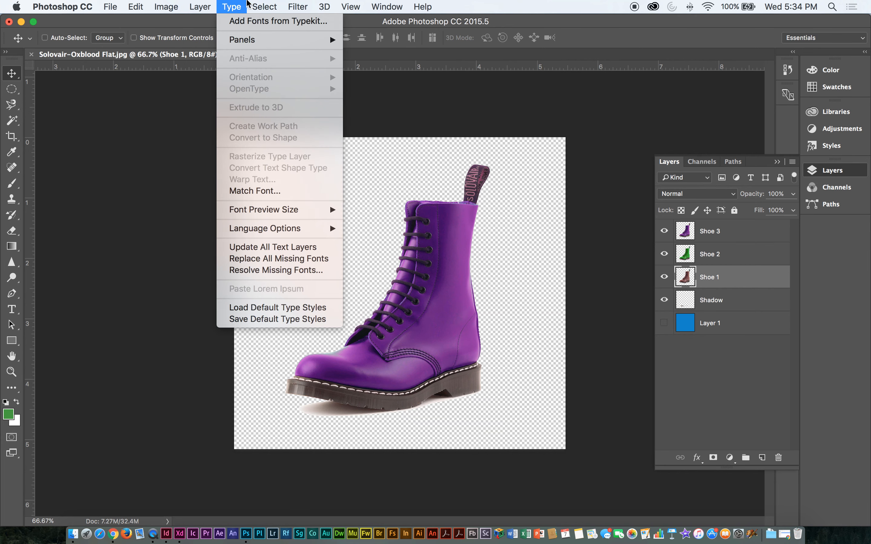
{"action": "mouse_move", "coordinate": [251, 4]}
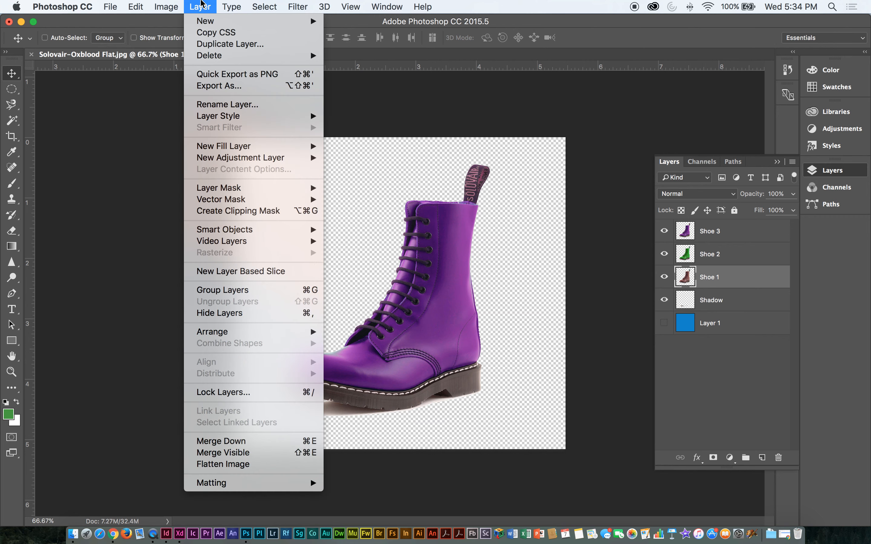
{"action": "mouse_move", "coordinate": [264, 332]}
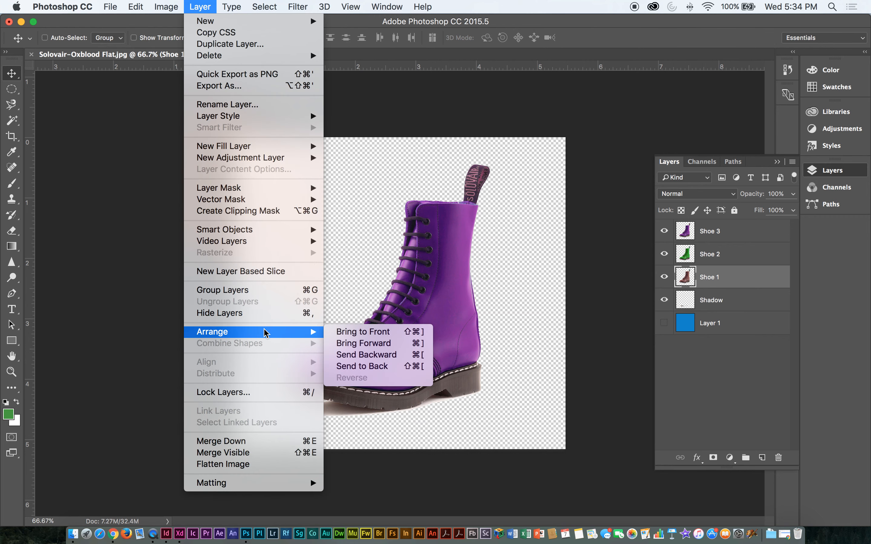
{"action": "mouse_move", "coordinate": [159, 8]}
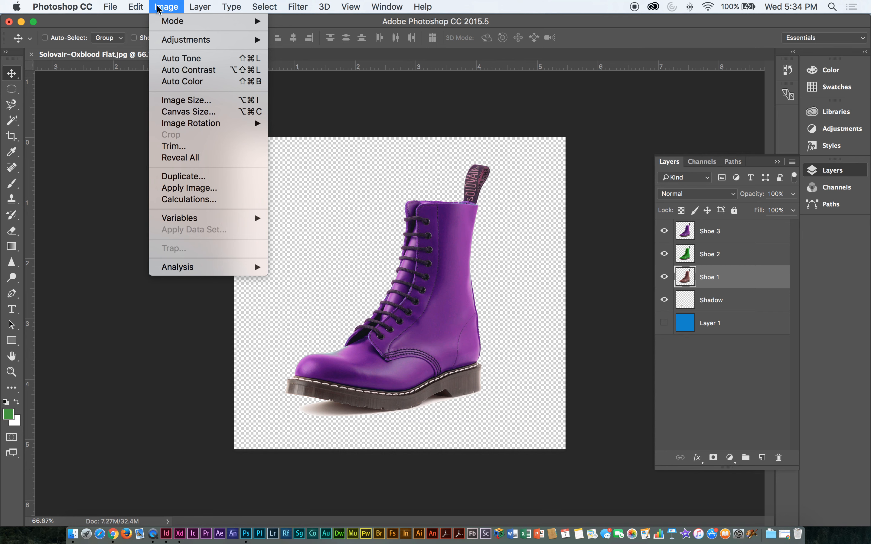
{"action": "left_click", "coordinate": [193, 145]}
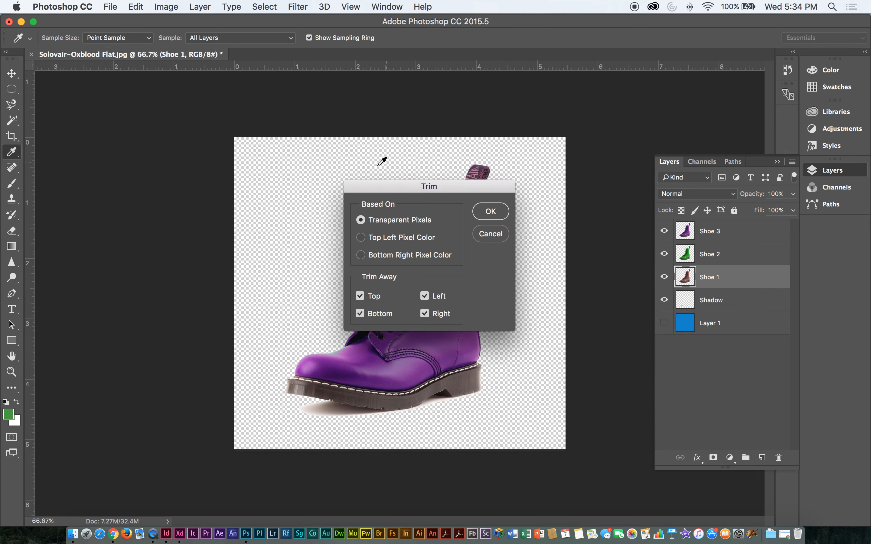
{"action": "left_click", "coordinate": [492, 211]}
{"action": "key", "text": "v"}
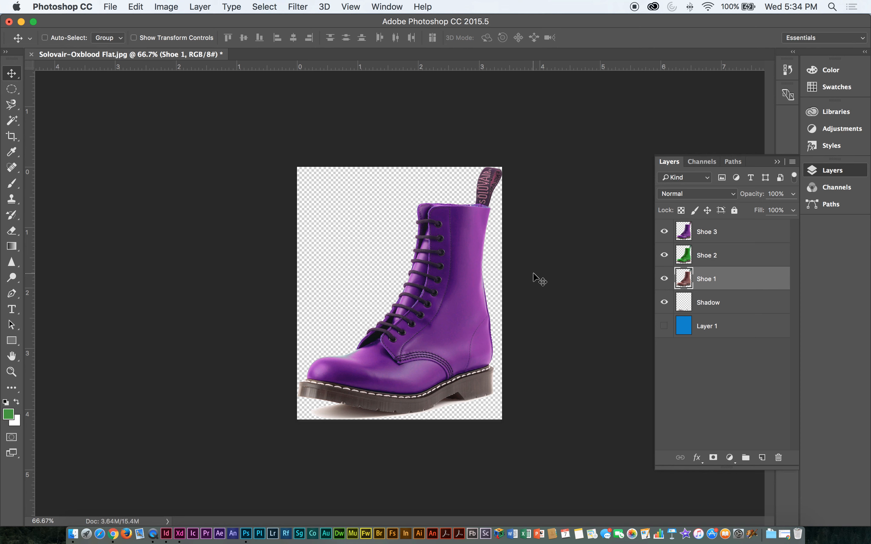
Toggle the visibility of the Shoe 3 and Shoe 2 layers to compare the boot colour variants
{"action": "left_click", "coordinate": [664, 231]}
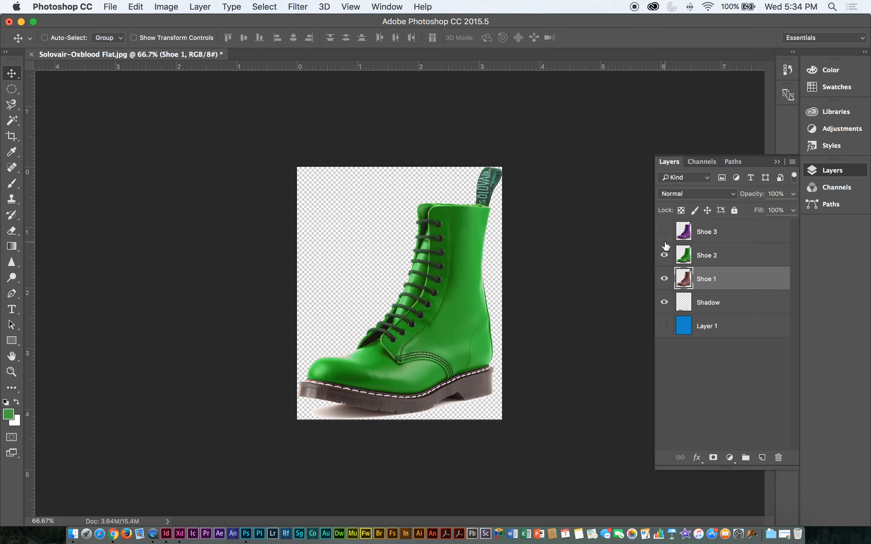
{"action": "left_click", "coordinate": [664, 231]}
{"action": "left_click", "coordinate": [664, 255]}
{"action": "left_click", "coordinate": [664, 232]}
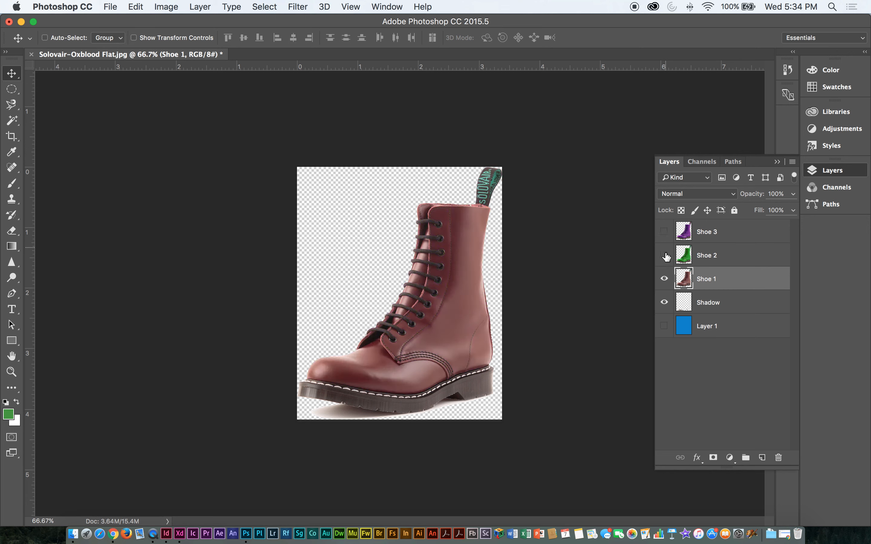
{"action": "left_click", "coordinate": [664, 255]}
{"action": "left_click", "coordinate": [664, 232]}
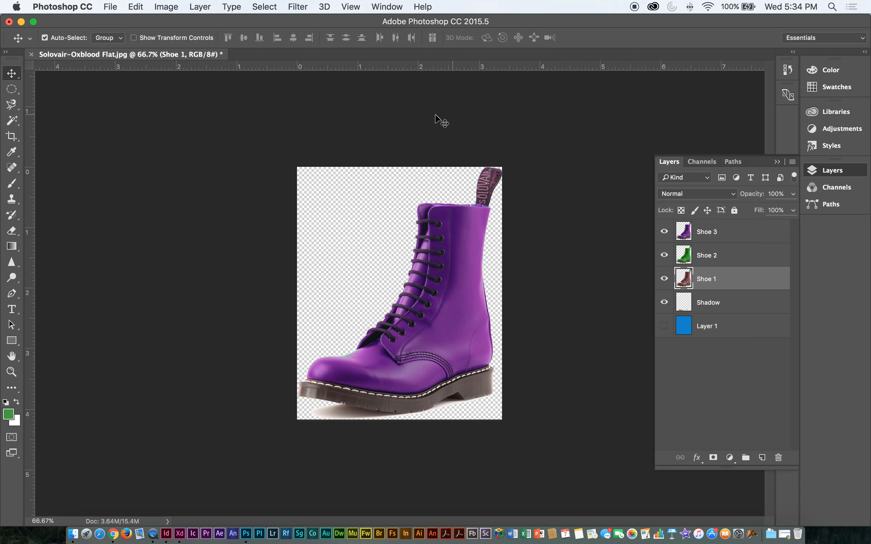
Save the document to the Desktop in Photoshop format with layers as Solovair-Shoe.psd
{"action": "key", "text": "super+shift+s"}
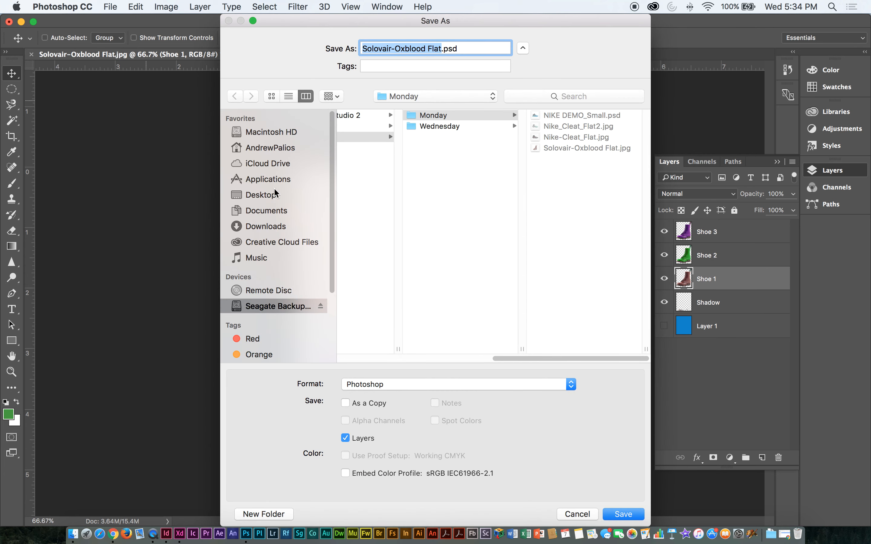
{"action": "left_click", "coordinate": [261, 194]}
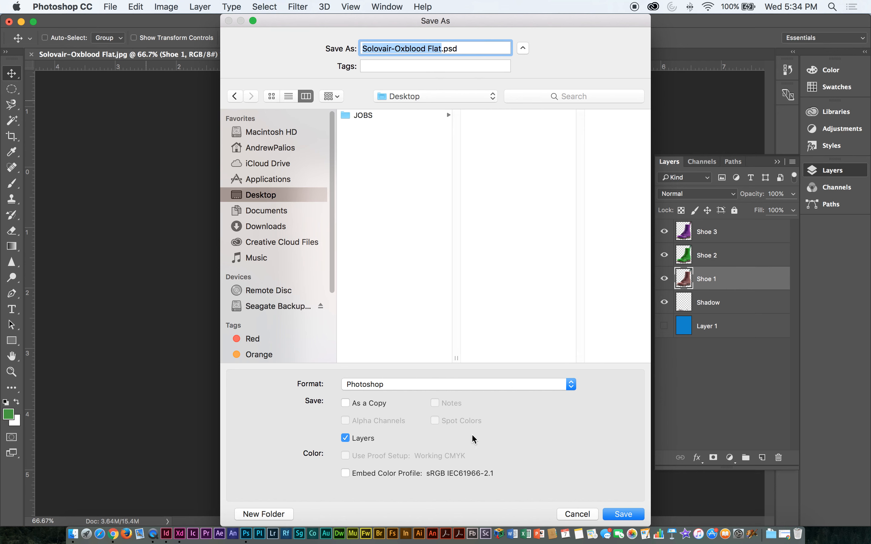
{"action": "left_click", "coordinate": [432, 384]}
{"action": "left_click", "coordinate": [399, 192]}
{"action": "left_click_drag", "start_coordinate": [442, 49], "coordinate": [393, 48]}
{"action": "type", "text": "S"}
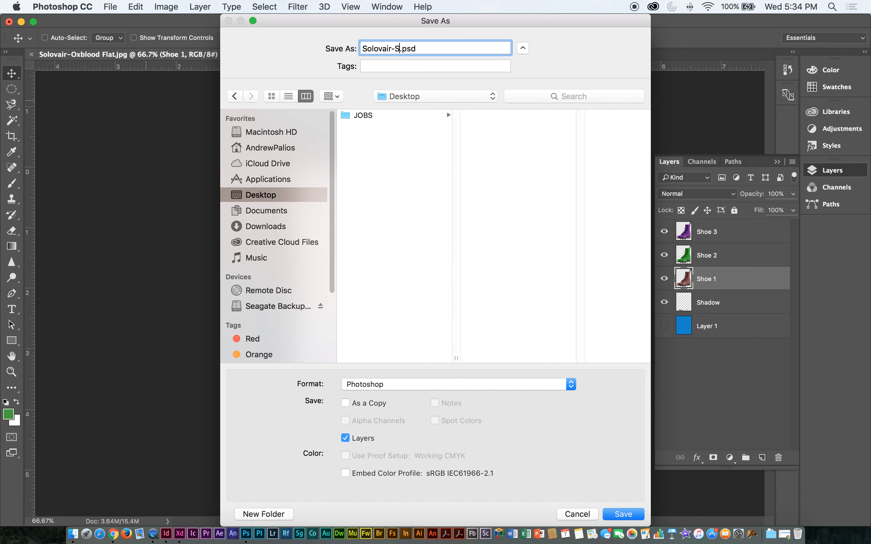
{"action": "type", "text": "hoe"}
{"action": "left_click", "coordinate": [445, 155]}
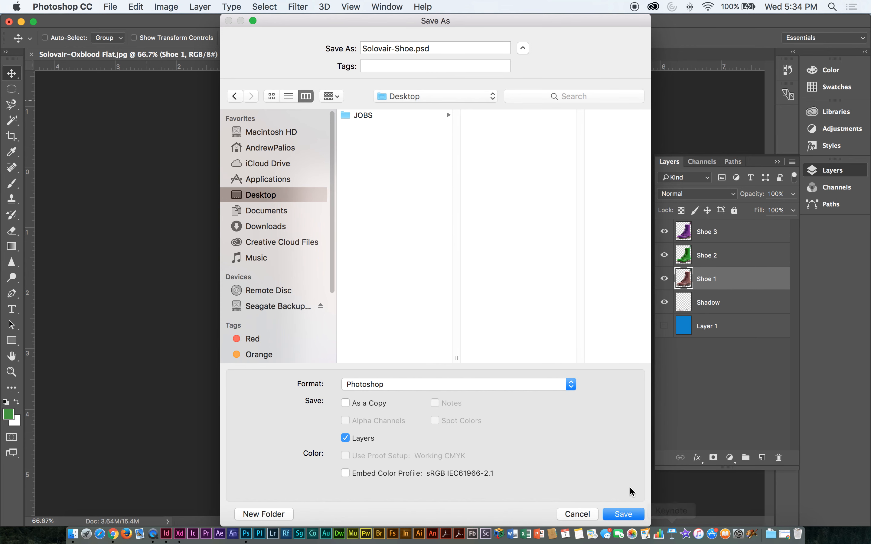
{"action": "left_click", "coordinate": [619, 514]}
{"action": "left_click", "coordinate": [582, 221]}
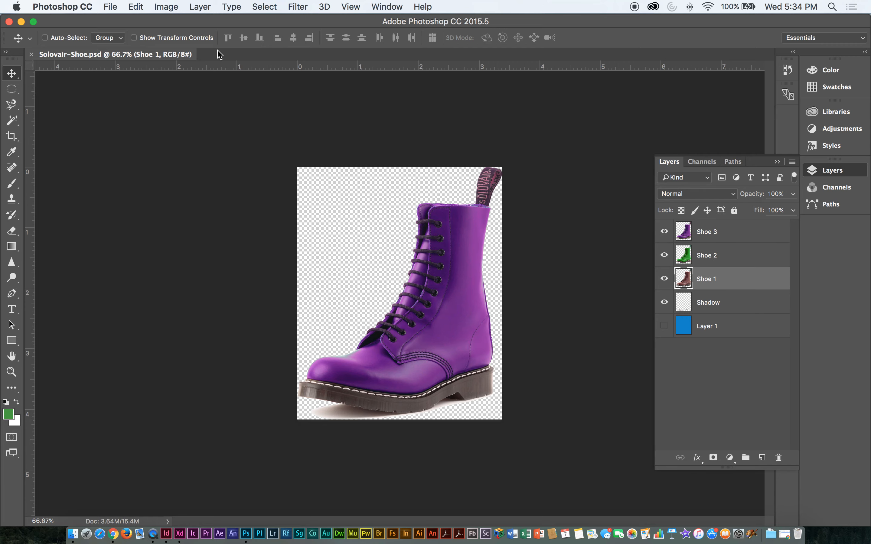
Minimize the Photoshop window and browse the Seagate backup drive in Finder to the Monday folder of Week 2 under _MIAD, Fall 2016
{"action": "left_click", "coordinate": [21, 21]}
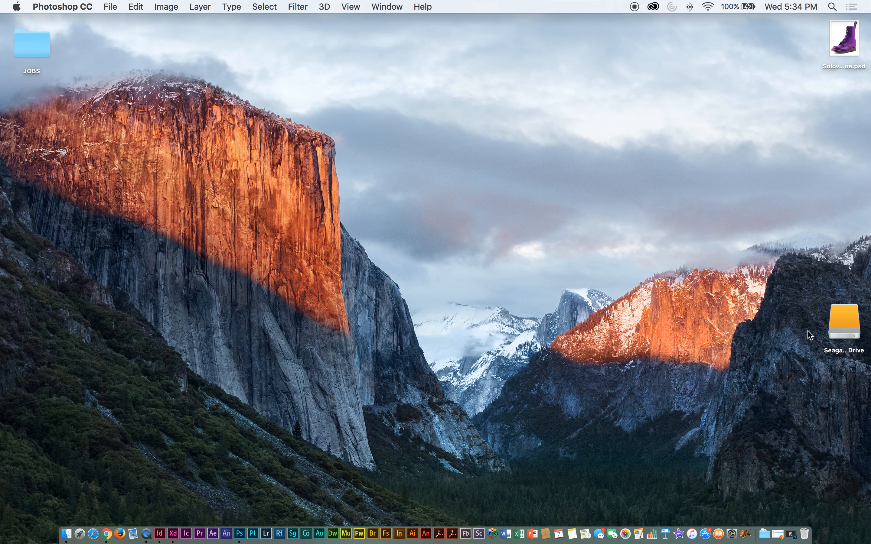
{"action": "double_click", "coordinate": [845, 327]}
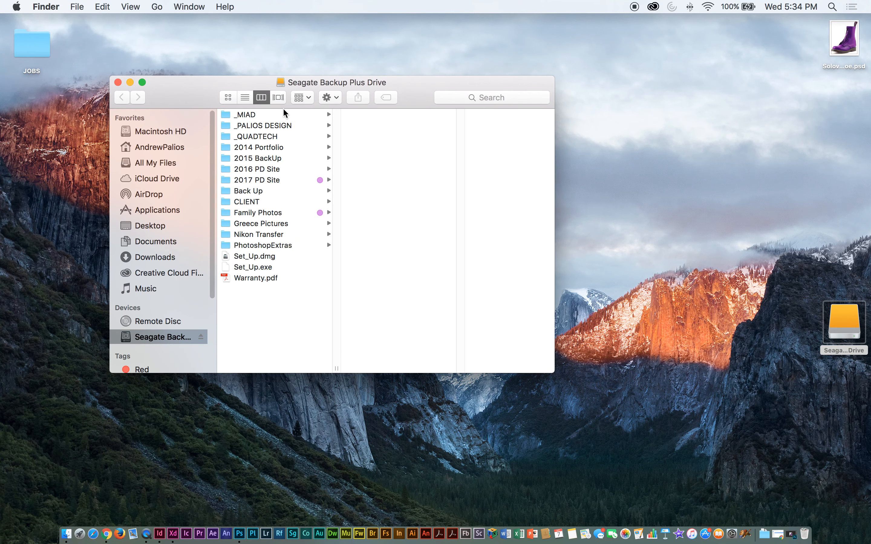
{"action": "left_click", "coordinate": [282, 114]}
{"action": "left_click", "coordinate": [394, 114]}
{"action": "left_click", "coordinate": [402, 126]}
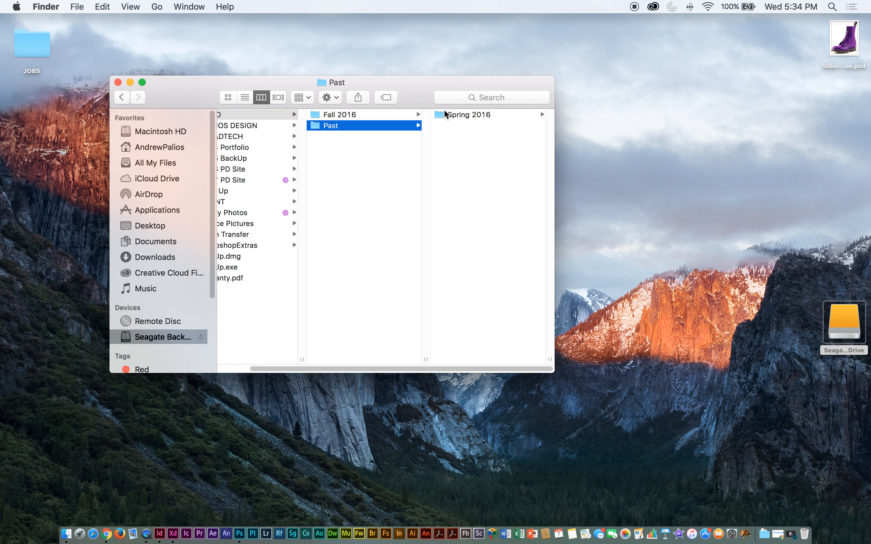
{"action": "left_click", "coordinate": [414, 115]}
{"action": "left_click", "coordinate": [468, 115]}
{"action": "left_click", "coordinate": [397, 136]}
{"action": "left_click", "coordinate": [403, 126]}
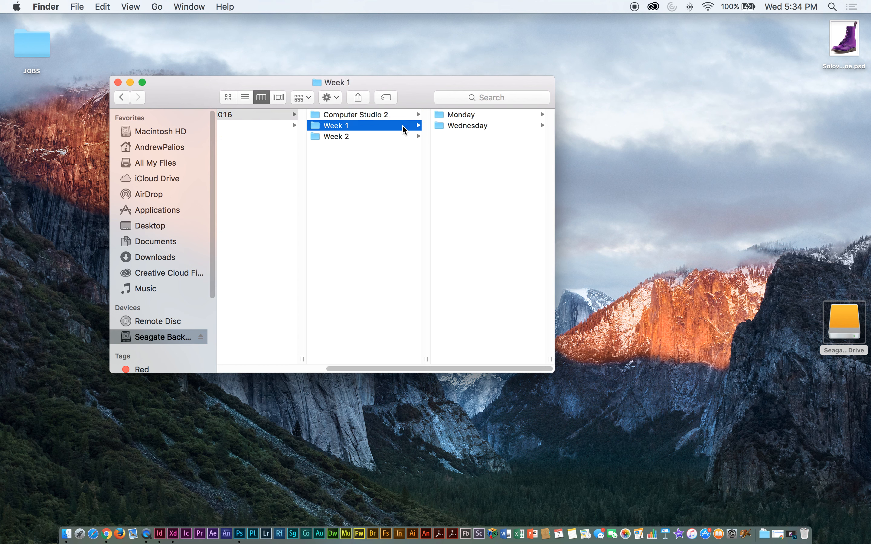
{"action": "left_click", "coordinate": [405, 138]}
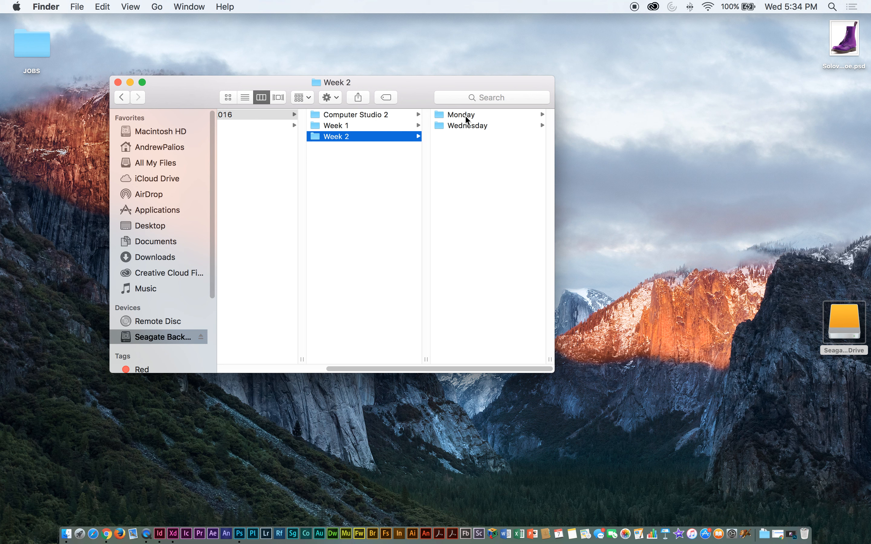
{"action": "left_click", "coordinate": [465, 115]}
Preview the Nike images in the Monday folder and open Nike_Cleat_Flat2.jpg in Photoshop
{"action": "left_click", "coordinate": [466, 115]}
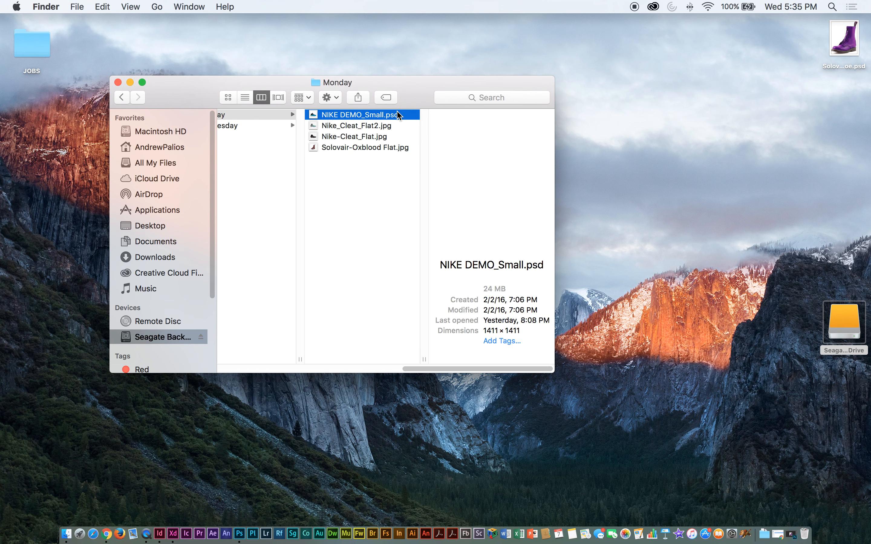
{"action": "left_click", "coordinate": [364, 125]}
{"action": "left_click", "coordinate": [348, 137]}
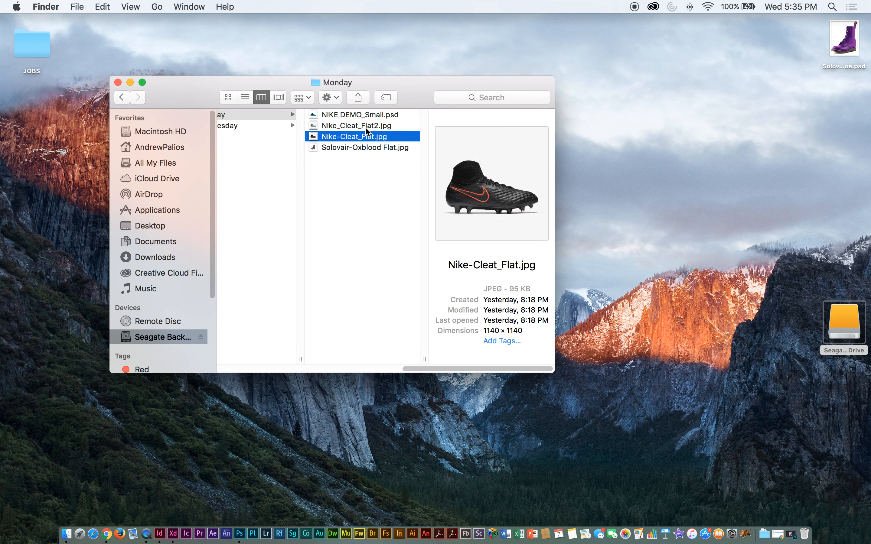
{"action": "left_click", "coordinate": [365, 127]}
{"action": "left_click_drag", "start_coordinate": [292, 543], "coordinate": [250, 525]}
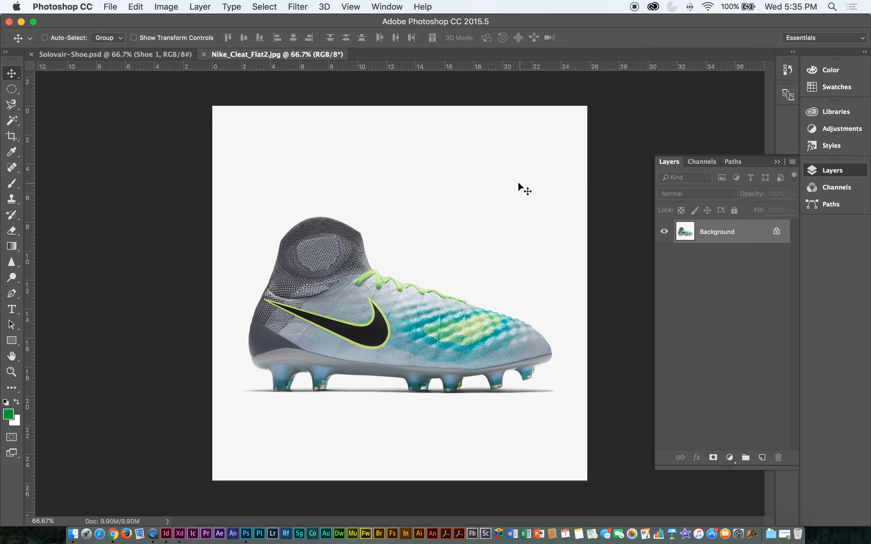
Convert the cleat image's locked Background into a regular layer and compare its document with Solovair-Shoe.psd
{"action": "double_click", "coordinate": [715, 234]}
{"action": "key", "text": "Return"}
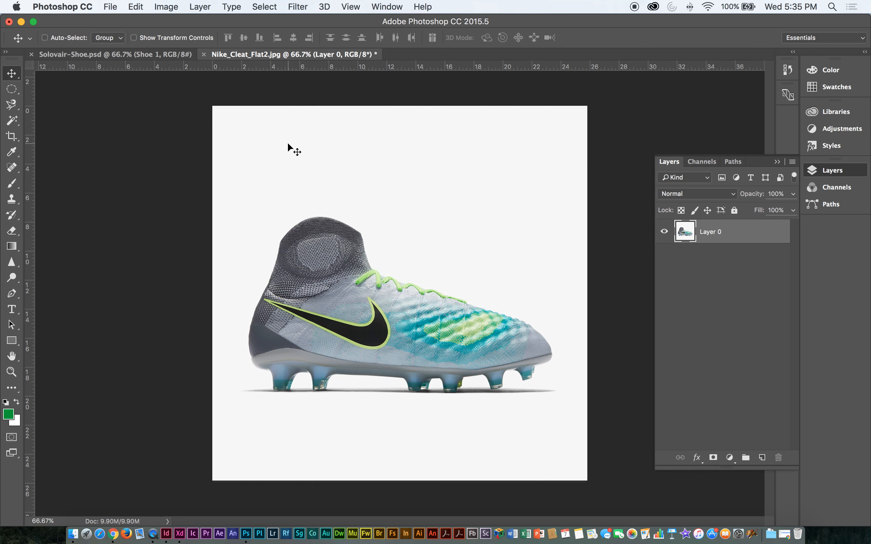
{"action": "left_click", "coordinate": [150, 58]}
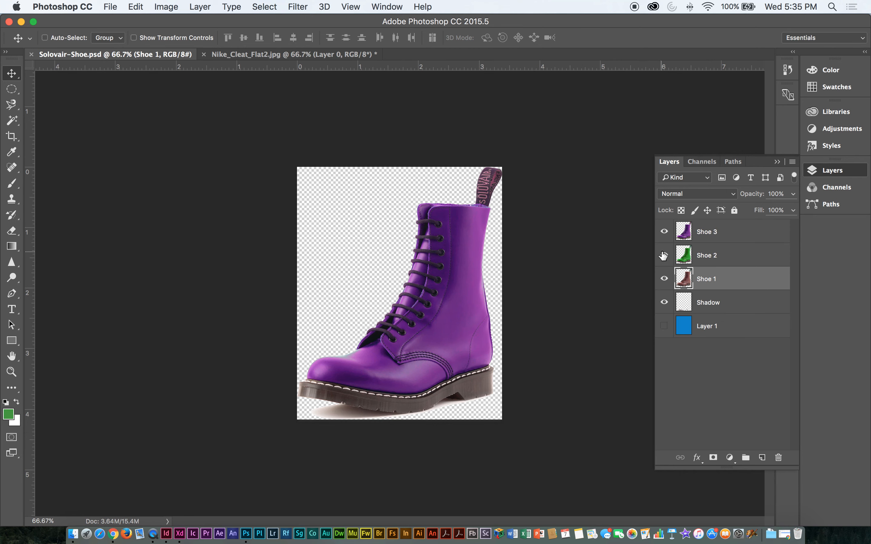
{"action": "left_click", "coordinate": [268, 57]}
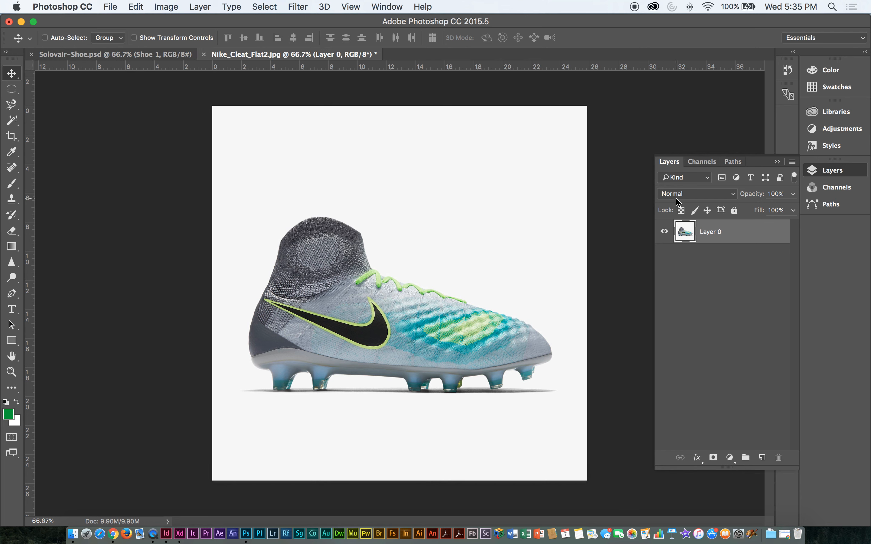
{"action": "left_click", "coordinate": [179, 55]}
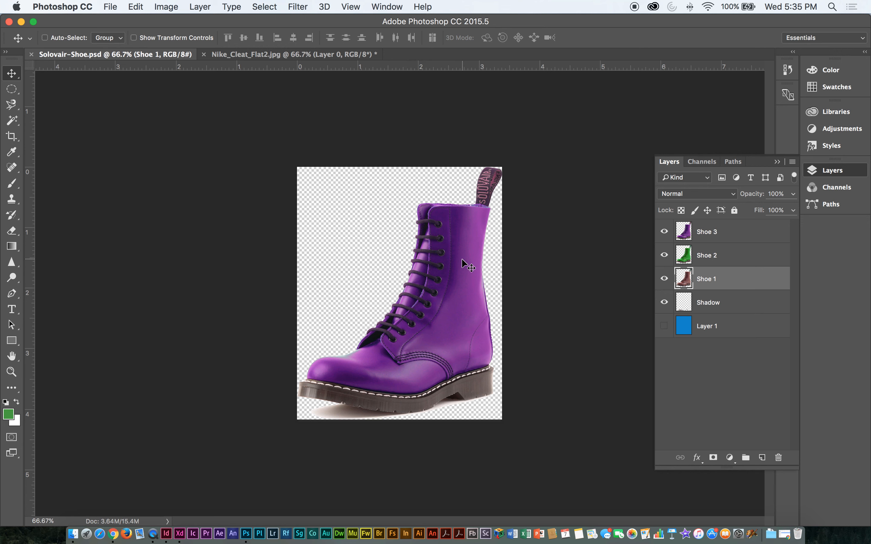
{"action": "left_click", "coordinate": [275, 55]}
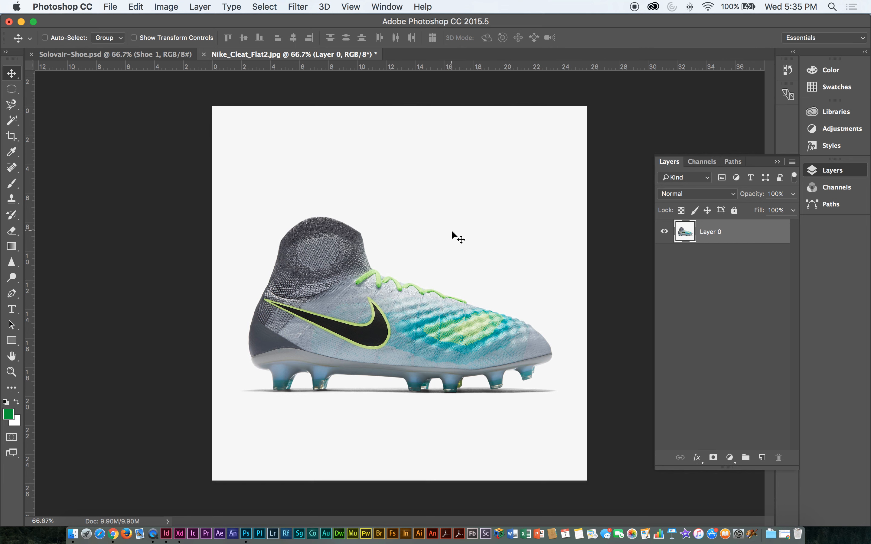
Select the light background around the cleat and in two gaps between the studs with the Magic Wand, and delete it
{"action": "left_click", "coordinate": [17, 123]}
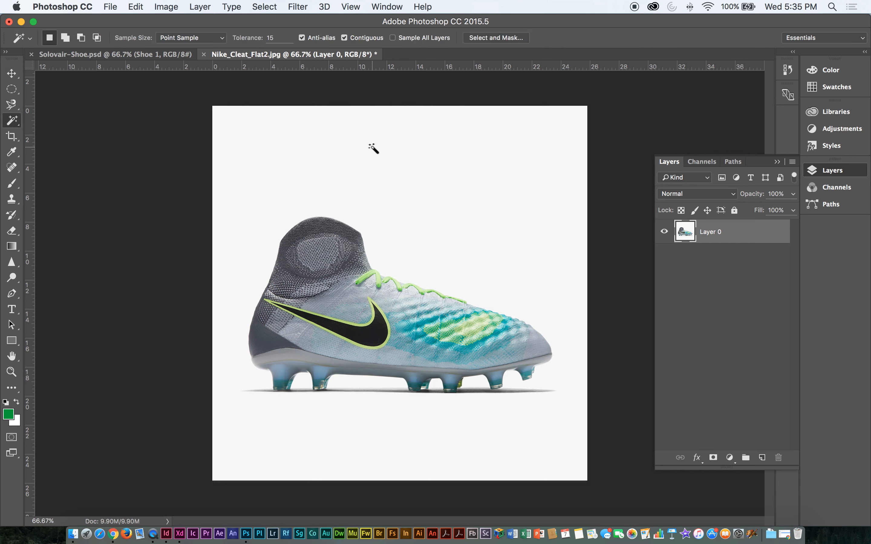
{"action": "left_click", "coordinate": [374, 148]}
{"action": "key", "text": "super+equal"}
{"action": "key", "text": "super+equal"}
{"action": "scroll", "coordinate": [457, 232], "scroll_direction": "down", "scroll_amount": 10}
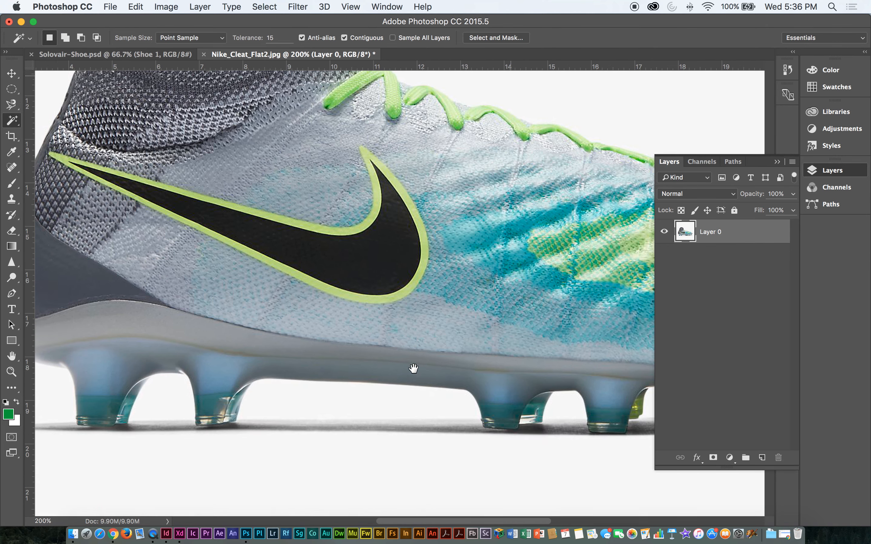
{"action": "key", "text": "shift"}
{"action": "left_click", "coordinate": [186, 370], "text": "shift"}
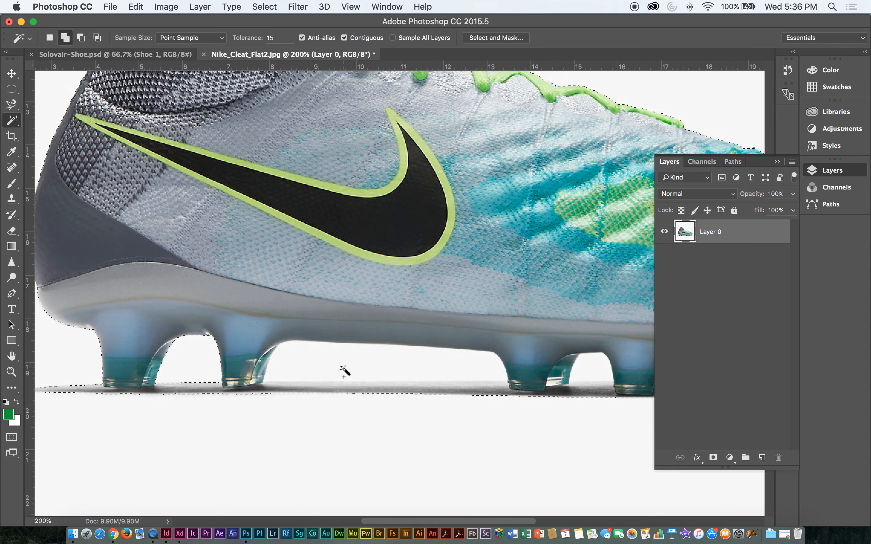
{"action": "left_click", "coordinate": [396, 373], "text": "shift"}
{"action": "key", "text": "Delete"}
{"action": "key", "text": "super+d"}
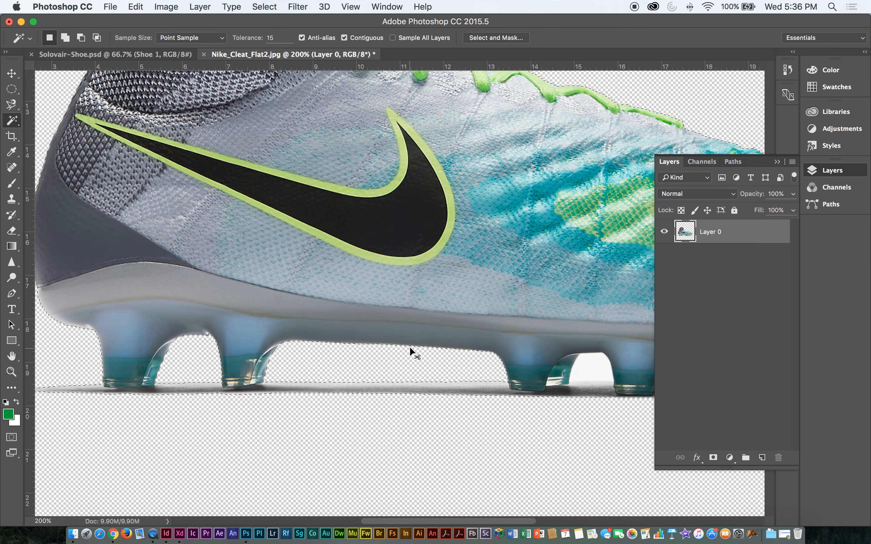
{"action": "key", "text": "v"}
{"action": "key", "text": "super+minus"}
{"action": "key", "text": "super+minus"}
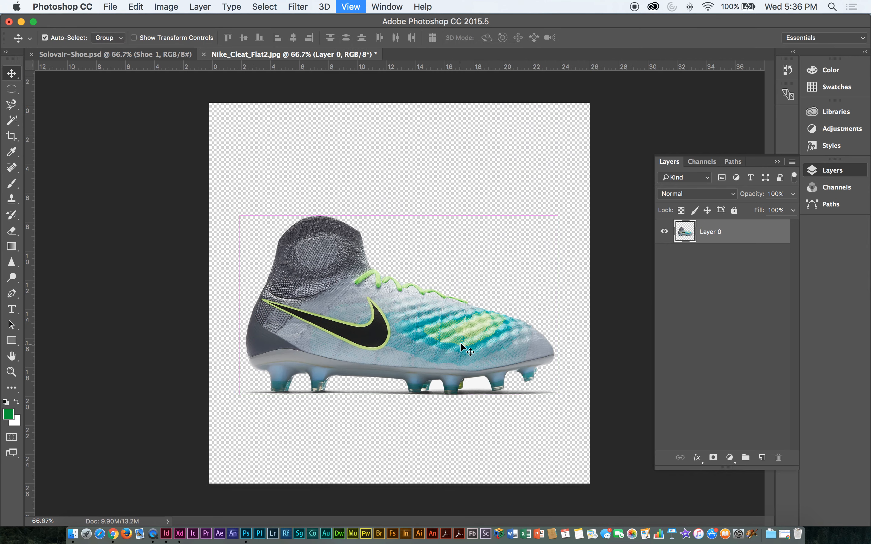
{"action": "key", "text": "super+plus"}
{"action": "scroll", "coordinate": [432, 346], "scroll_direction": "right", "scroll_amount": 5}
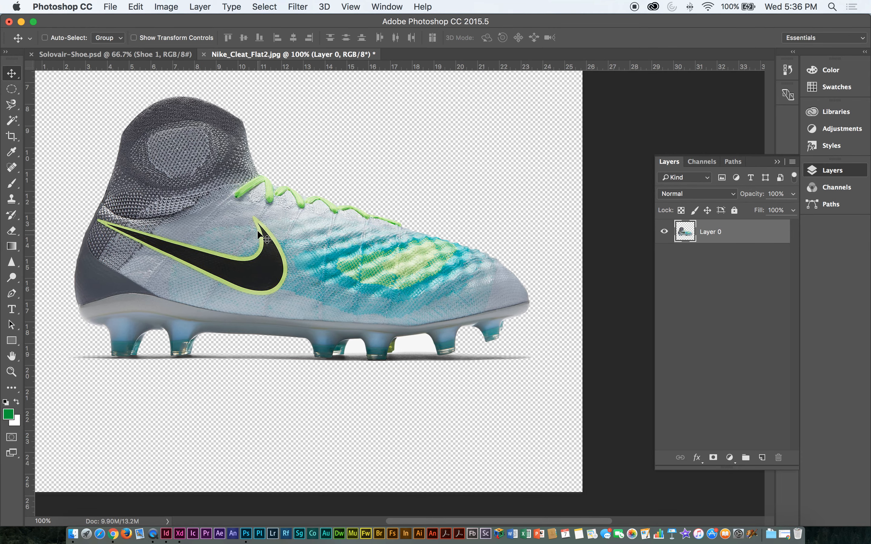
Select the light green outline of the Nike swoosh with the Magic Wand at a tolerance of 60
{"action": "key", "text": "w"}
{"action": "left_click", "coordinate": [262, 236]}
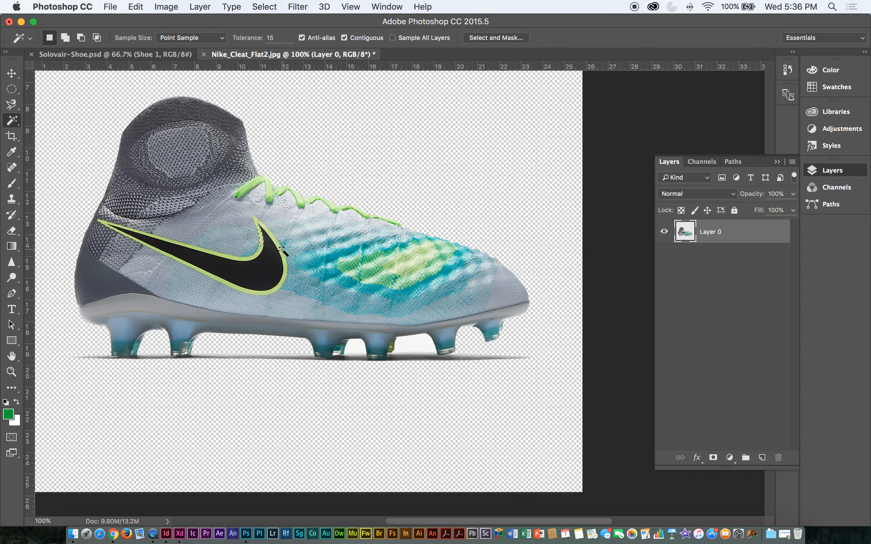
{"action": "key", "text": "super+d"}
{"action": "key", "text": "super+equal"}
{"action": "key", "text": "super+equal"}
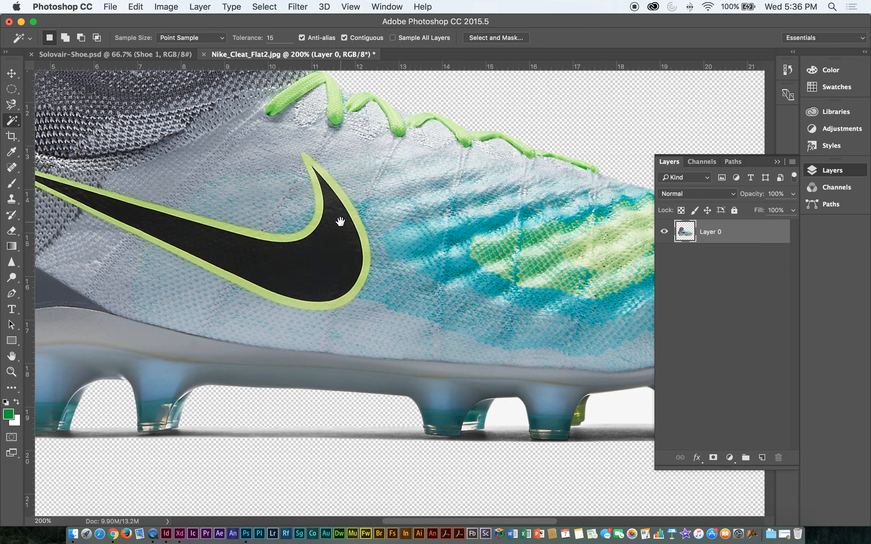
{"action": "left_click", "coordinate": [288, 40]}
{"action": "type", "text": "60"}
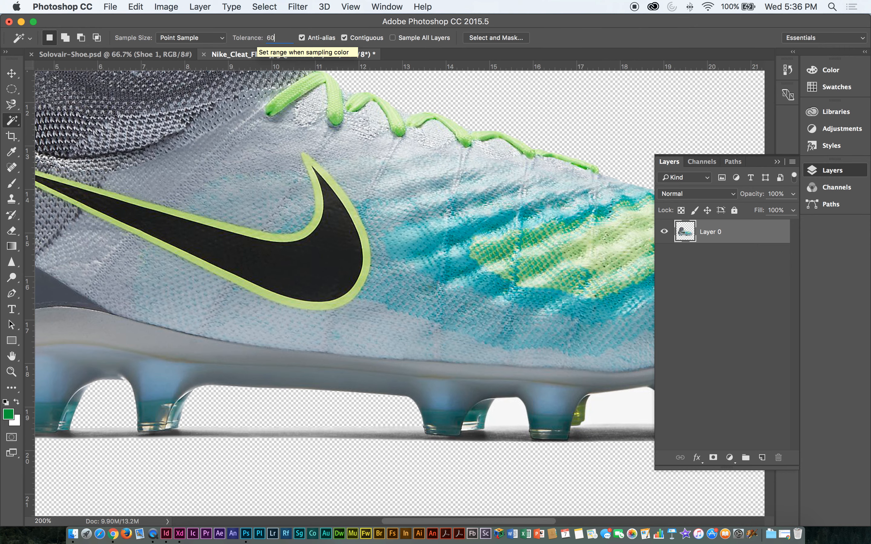
{"action": "left_click", "coordinate": [325, 211]}
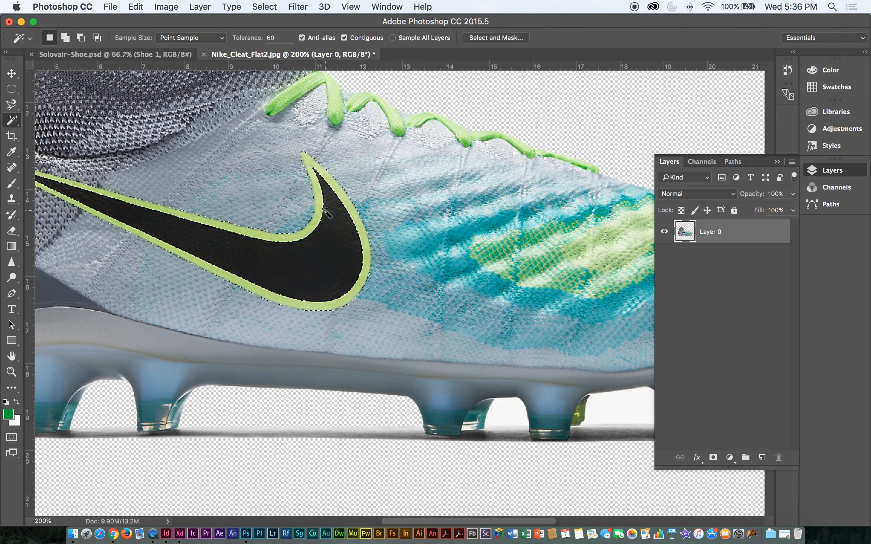
Keep the swoosh outline selection and copy the outline onto a new layer above Layer 0
{"action": "key", "text": "super+d"}
{"action": "key", "text": "v"}
{"action": "key", "text": "super+1"}
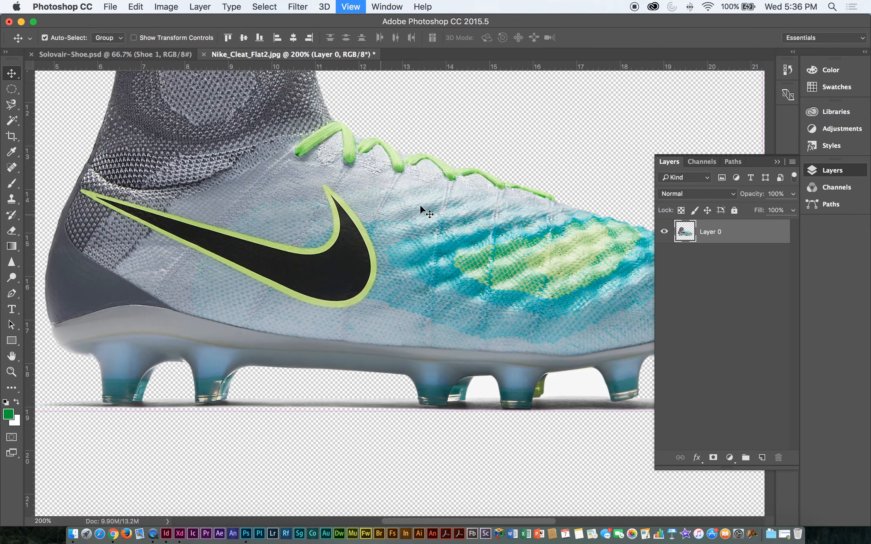
{"action": "key", "text": "super+minus"}
{"action": "key", "text": "super+z"}
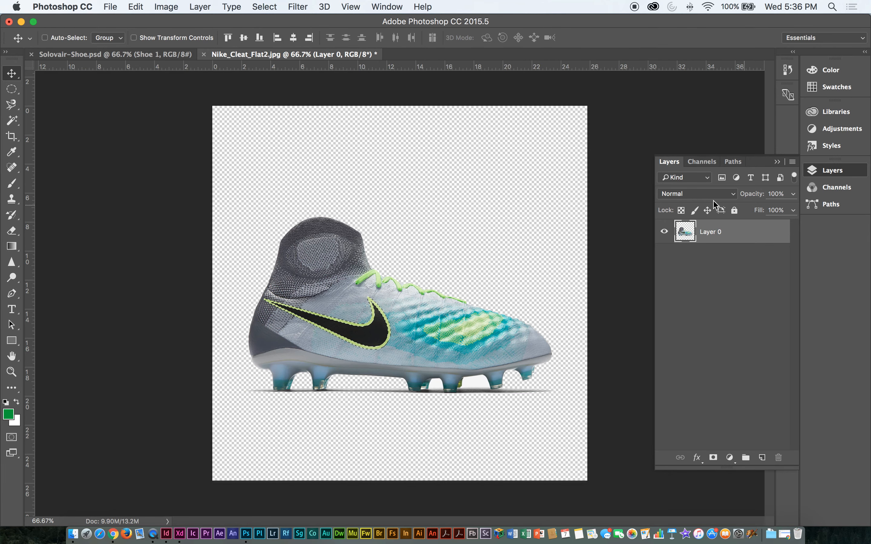
{"action": "left_click", "coordinate": [761, 458]}
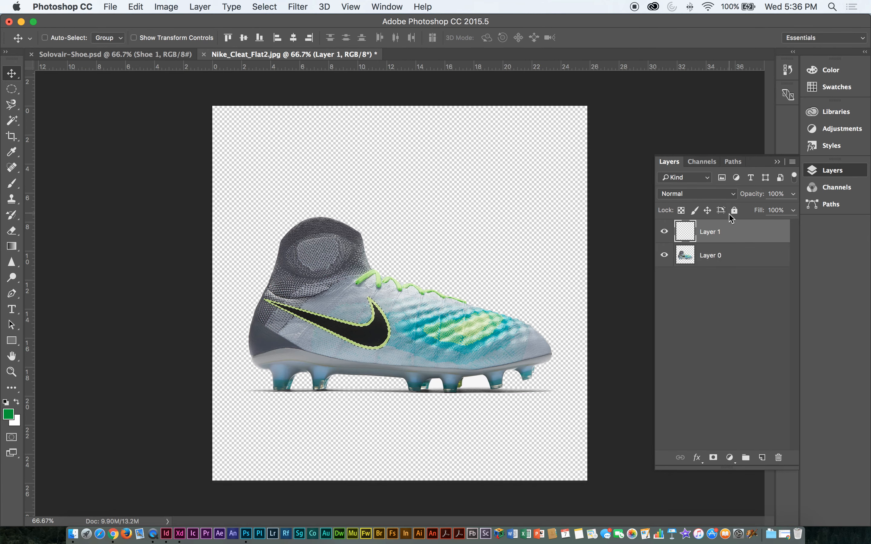
{"action": "key", "text": "super+BackSpace"}
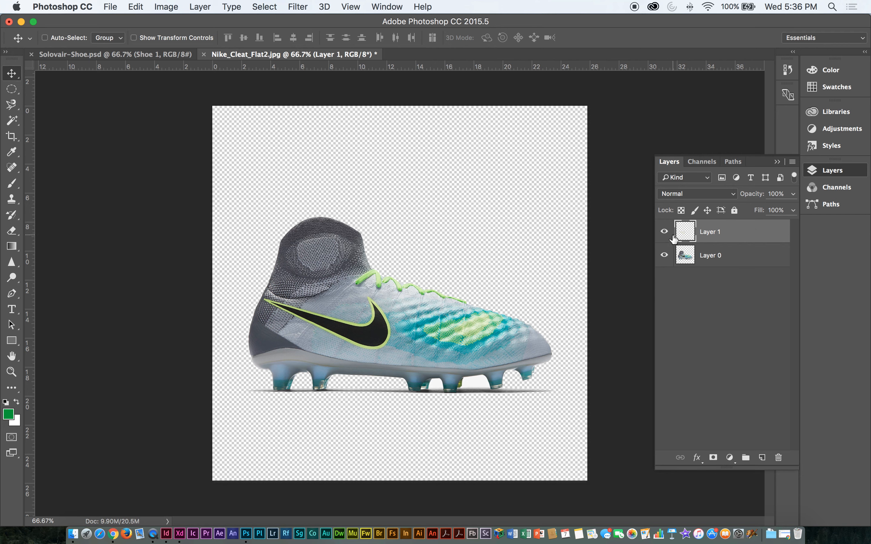
Hide Layer 0 to examine the isolated swoosh outline up close, and show the layer again
{"action": "left_click", "coordinate": [664, 256]}
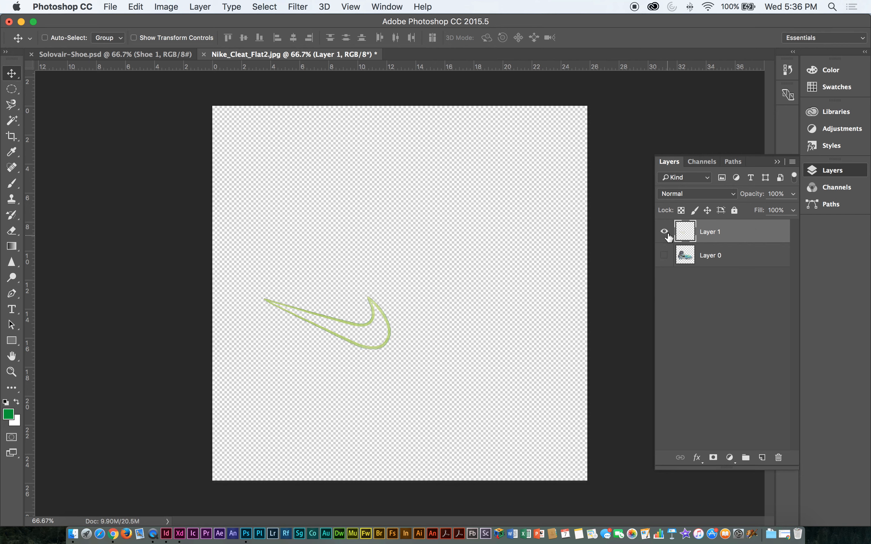
{"action": "key", "text": "super+equal"}
{"action": "key", "text": "super+equal"}
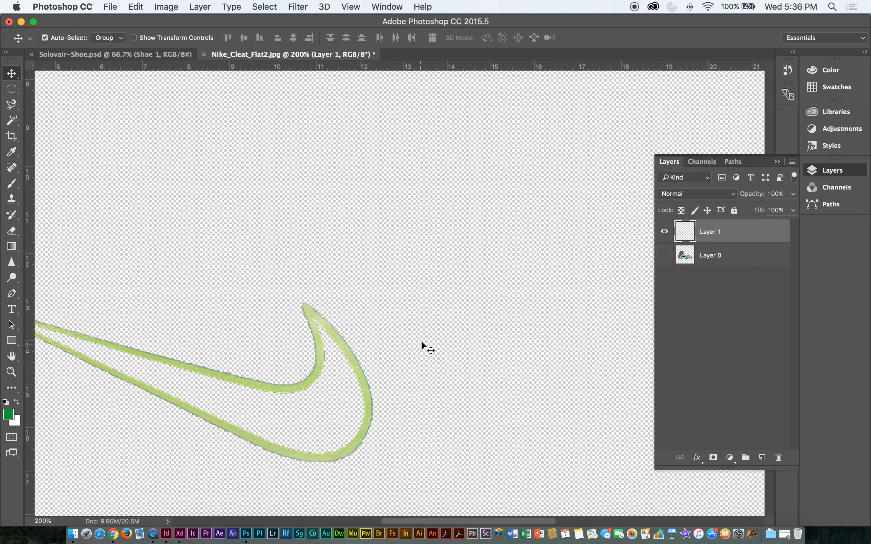
{"action": "left_click_drag", "start_coordinate": [397, 330], "coordinate": [428, 257]}
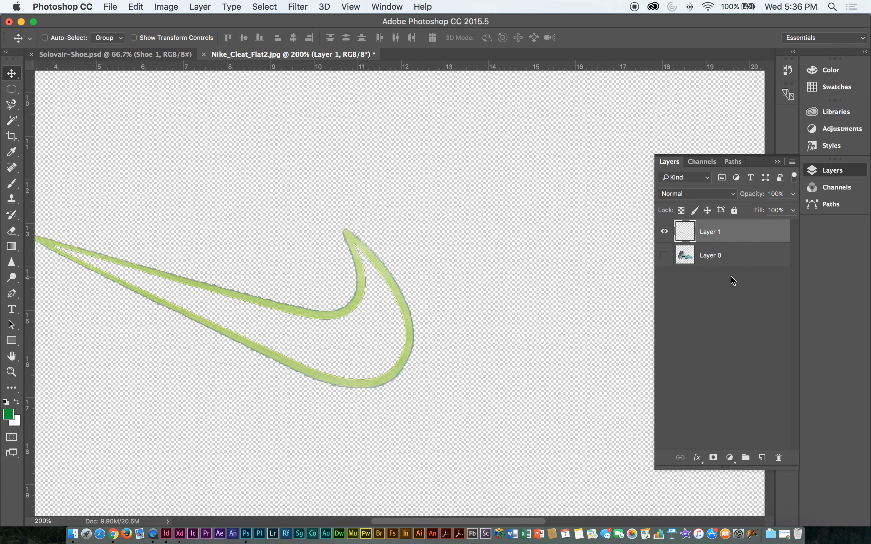
{"action": "left_click", "coordinate": [664, 255]}
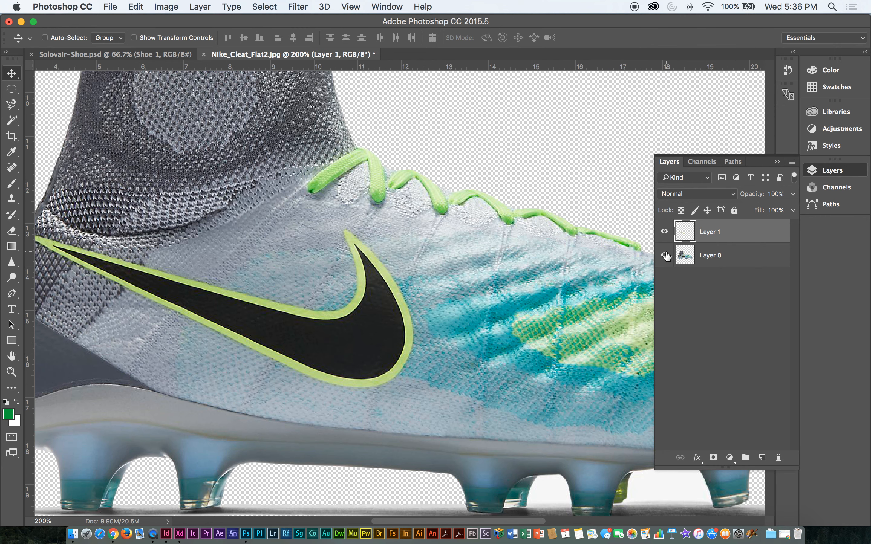
Rename the swoosh outline layer as Check Mark Template
{"action": "double_click", "coordinate": [710, 231]}
{"action": "type", "text": "he"}
{"action": "type", "text": "ck Mark Template"}
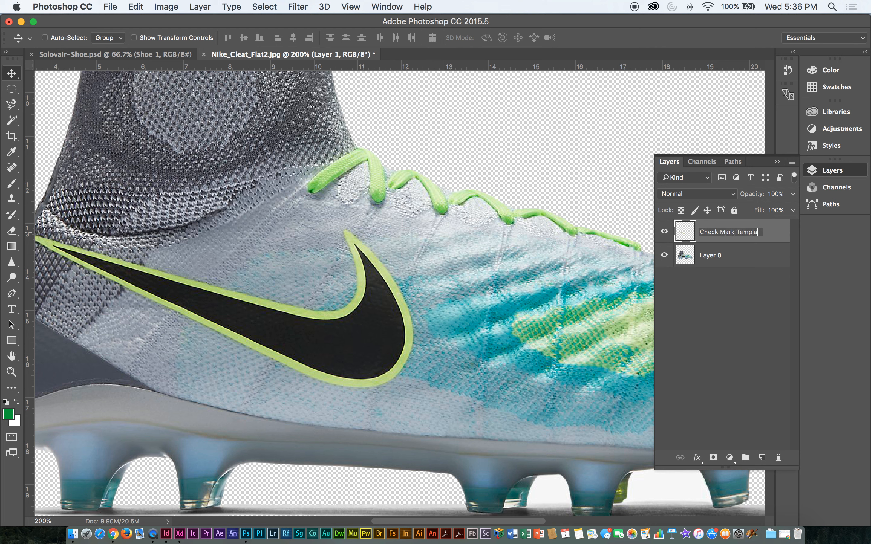
{"action": "key", "text": "Return"}
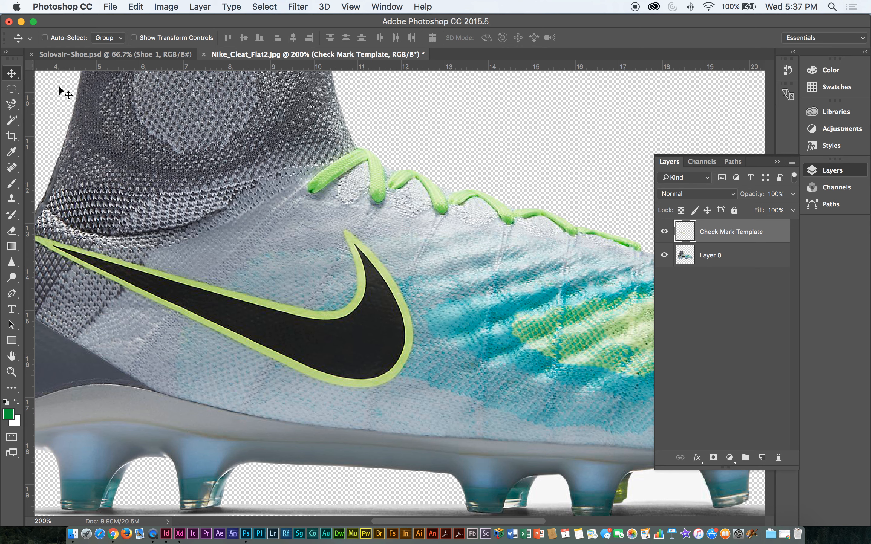
Duplicate Layer 0 directly below Check Mark Template, and hide both the template layer and the original Layer 0
{"action": "key", "text": "super+minus"}
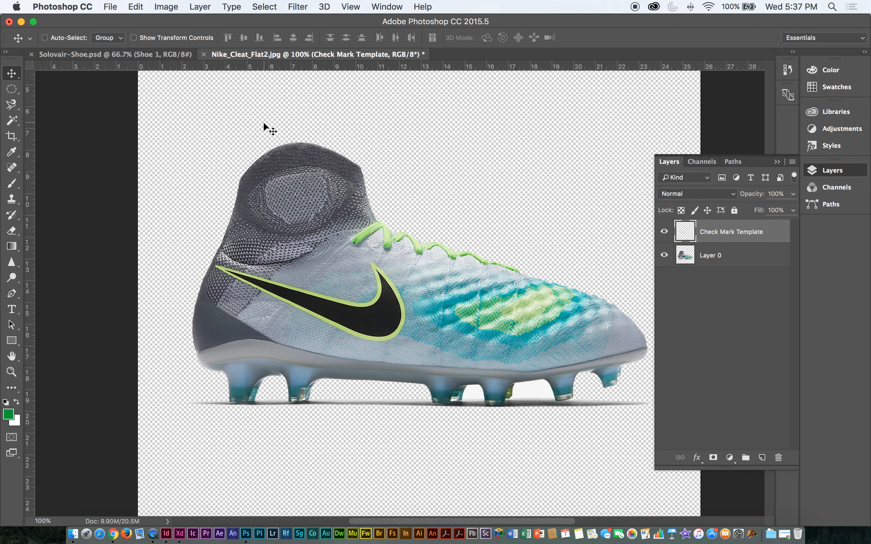
{"action": "left_click", "coordinate": [714, 261]}
{"action": "left_click_drag", "start_coordinate": [710, 260], "coordinate": [710, 243]}
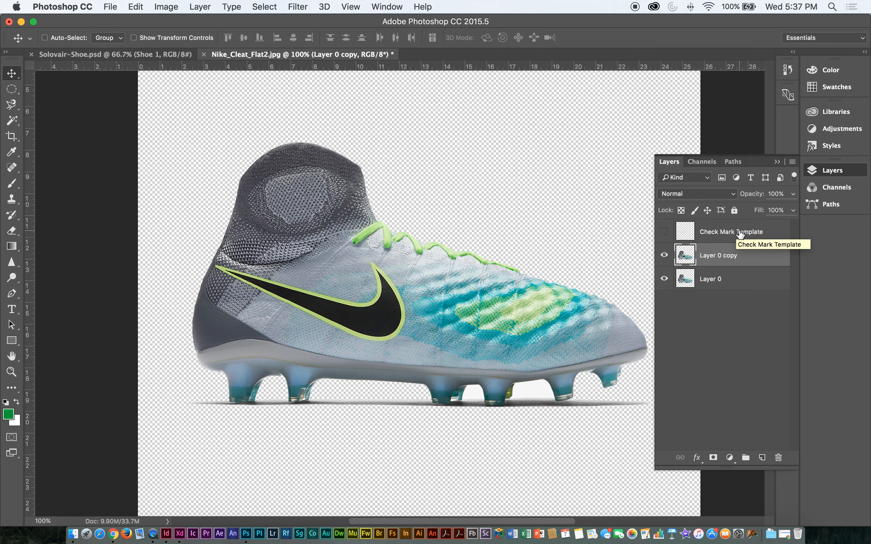
{"action": "left_click", "coordinate": [660, 279]}
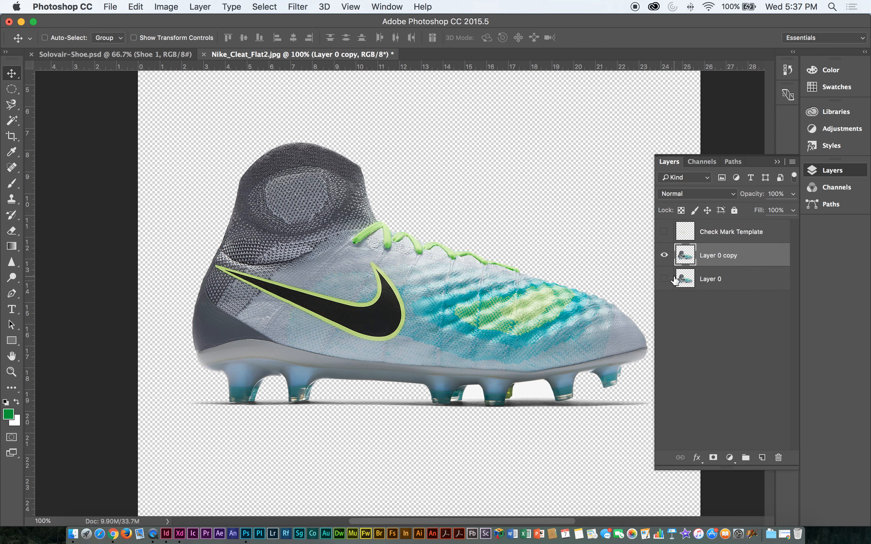
Rename the duplicated cleat layer as Shoe 1
{"action": "double_click", "coordinate": [718, 257]}
{"action": "type", "text": "Shoe 1"}
{"action": "left_click", "coordinate": [714, 288]}
{"action": "left_click", "coordinate": [715, 256]}
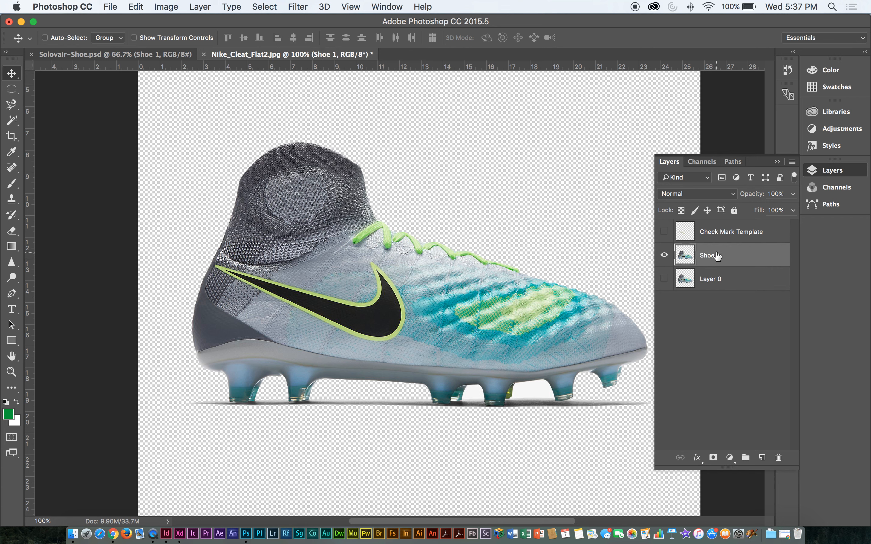
Move Layer 0 above Shoe 1 in the layer stack, making Layer 0 visible and hiding Shoe 1
{"action": "left_click", "coordinate": [689, 282]}
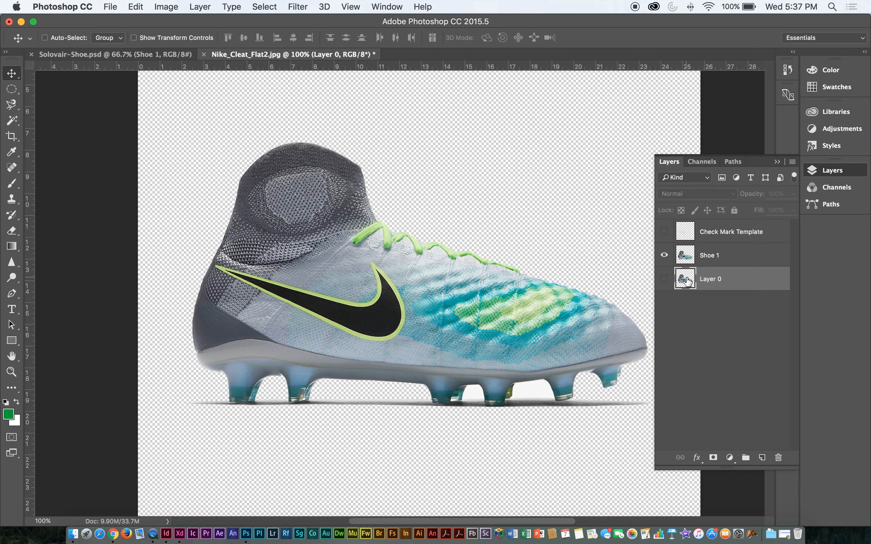
{"action": "left_click_drag", "start_coordinate": [688, 281], "coordinate": [684, 245]}
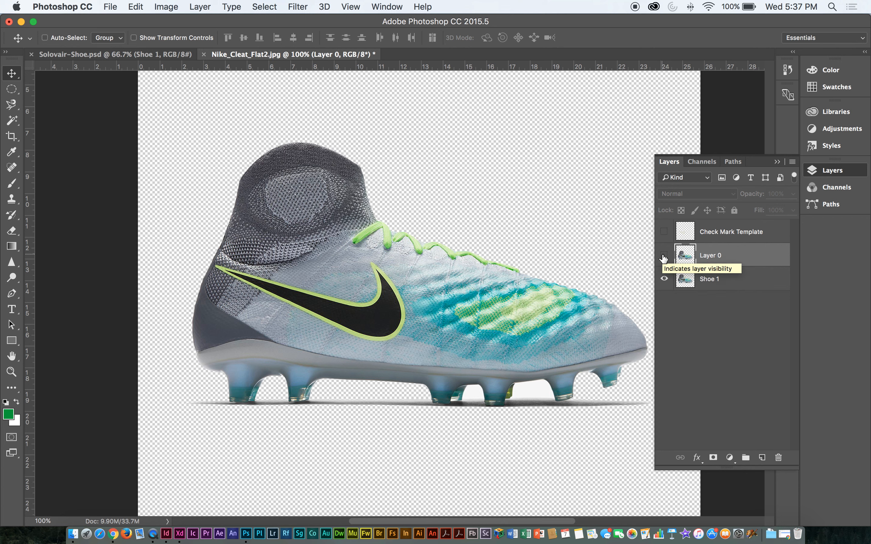
{"action": "left_click", "coordinate": [664, 255]}
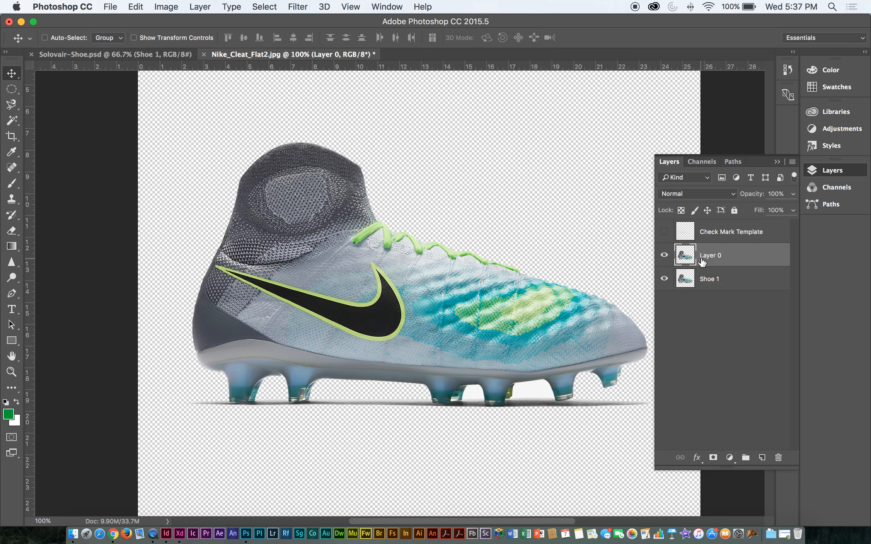
{"action": "left_click", "coordinate": [664, 278]}
{"action": "left_click", "coordinate": [664, 279]}
{"action": "left_click", "coordinate": [664, 279]}
Start Replace Color on Layer 0 and sample the light greens of the forefoot patch and the laces
{"action": "left_click", "coordinate": [163, 5]}
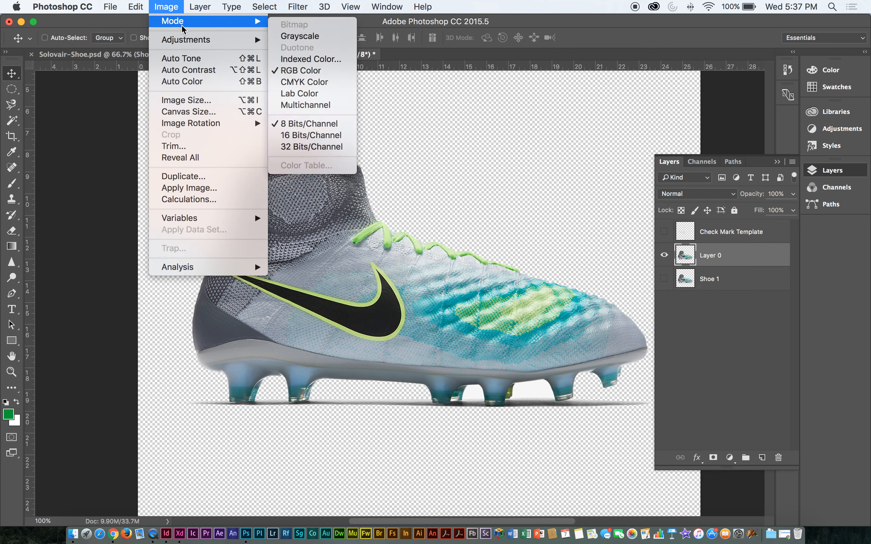
{"action": "mouse_move", "coordinate": [200, 39]}
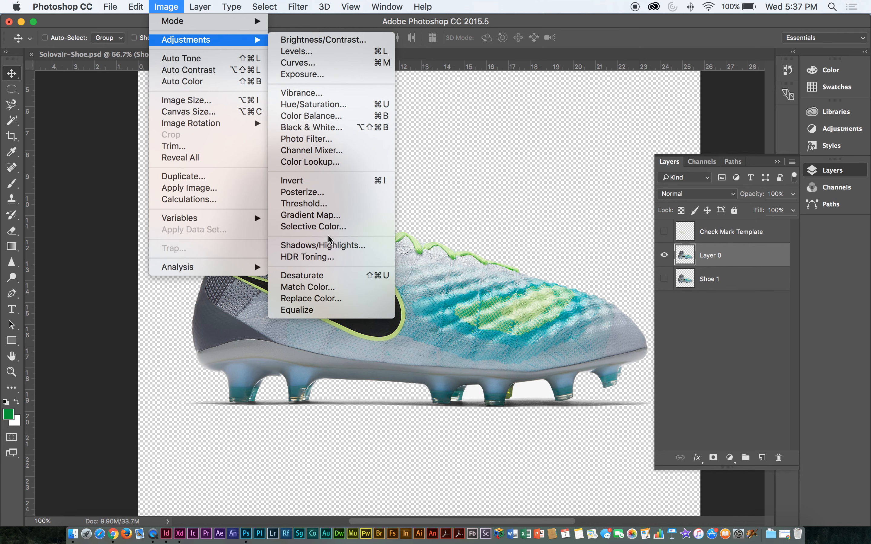
{"action": "left_click", "coordinate": [318, 299]}
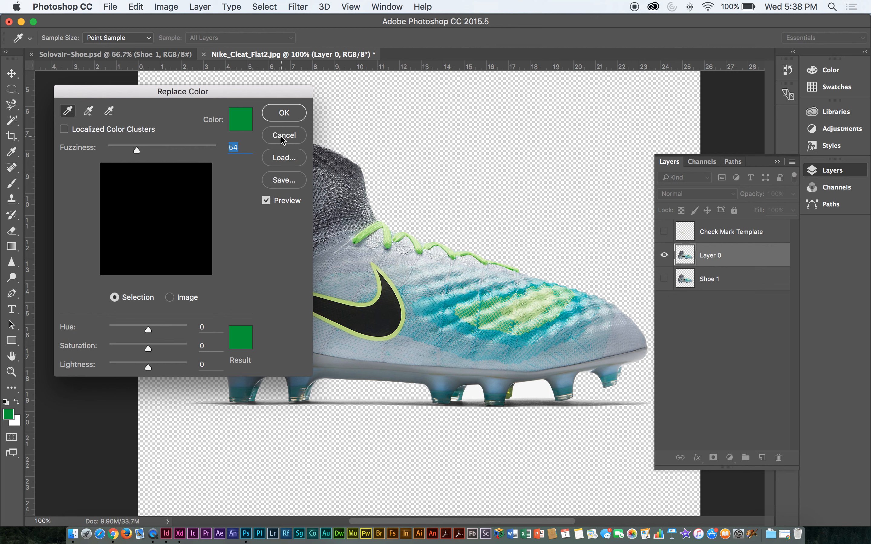
{"action": "left_click", "coordinate": [514, 312]}
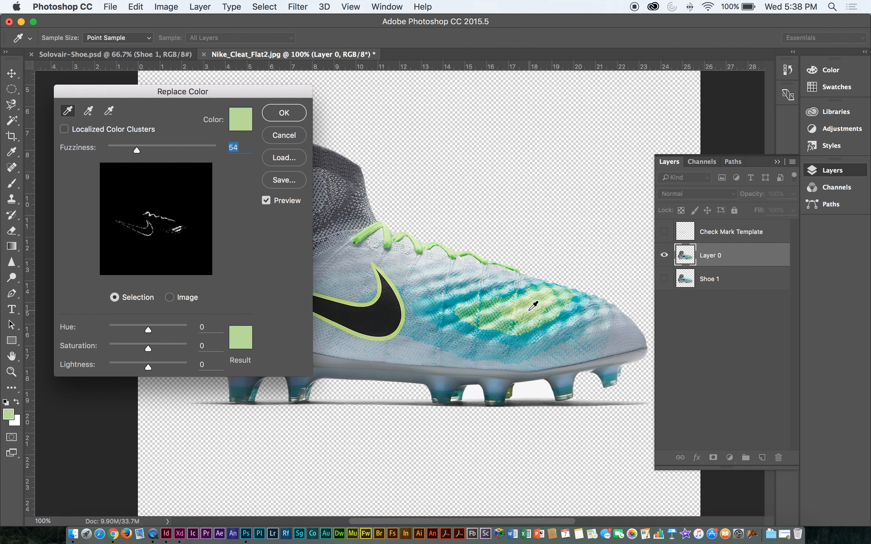
{"action": "left_click", "coordinate": [419, 245]}
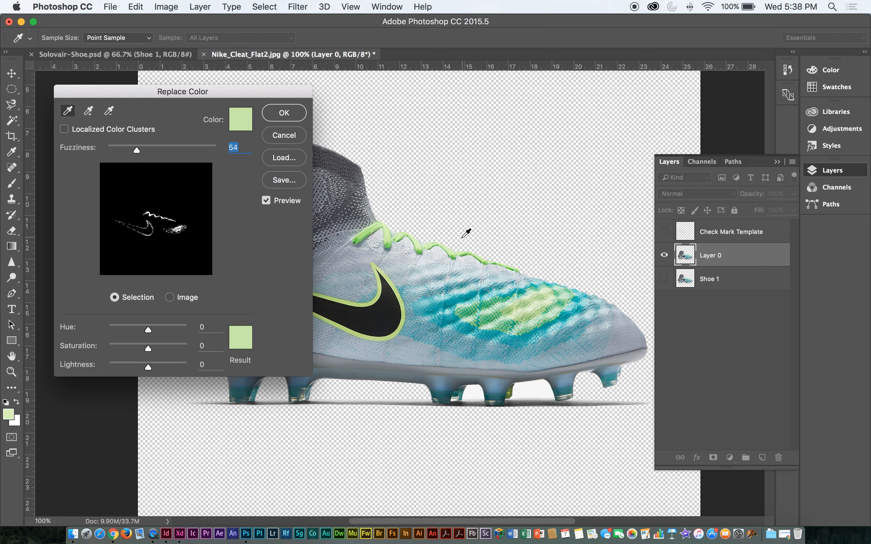
{"action": "left_click", "coordinate": [454, 258], "text": "shift"}
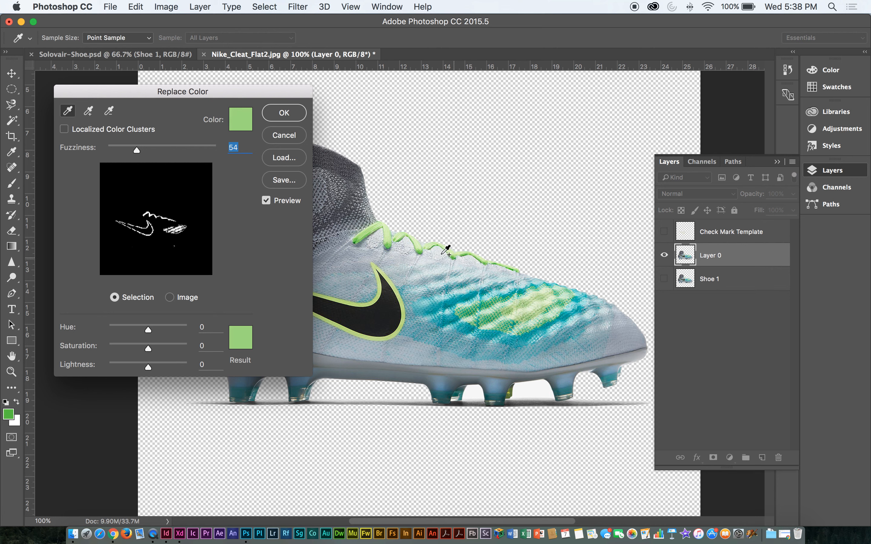
{"action": "left_click", "coordinate": [543, 301], "text": "shift"}
Set the replacement result colour to the violet-blue #838dd9 and apply Replace Color to the cleat's green areas
{"action": "left_click", "coordinate": [245, 345]}
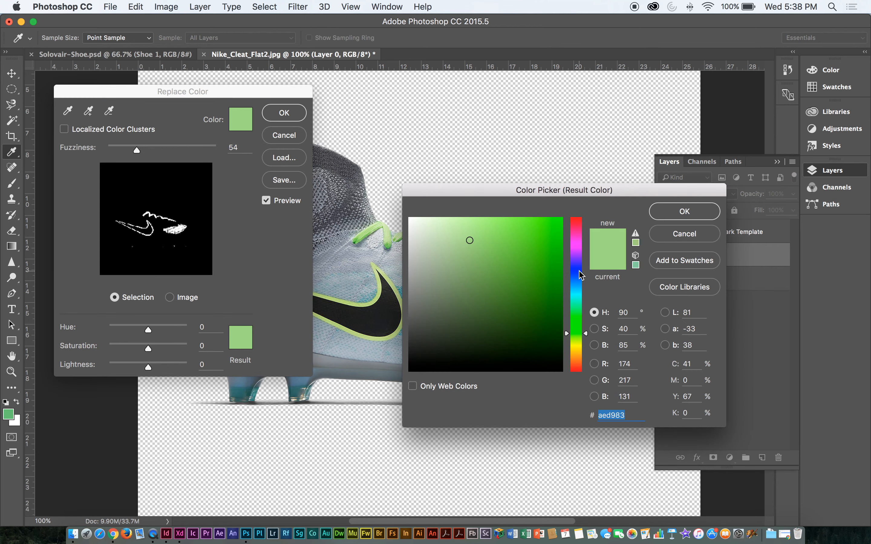
{"action": "left_click_drag", "start_coordinate": [576, 295], "coordinate": [575, 277]}
{"action": "left_click_drag", "start_coordinate": [519, 200], "coordinate": [643, 275]}
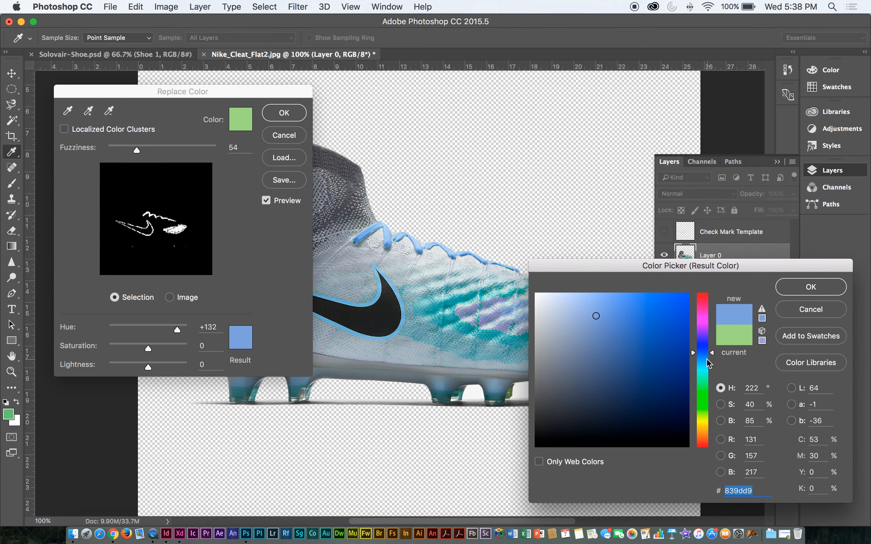
{"action": "left_click_drag", "start_coordinate": [714, 354], "coordinate": [717, 326]}
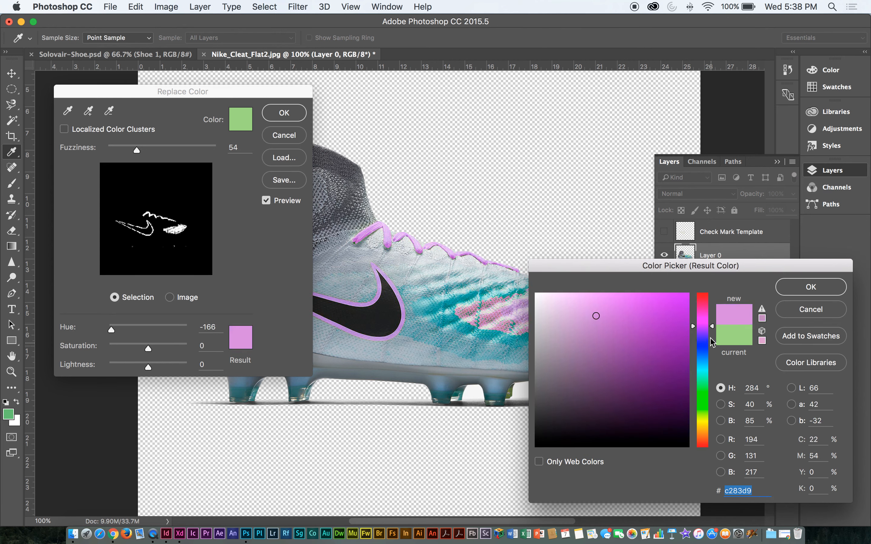
{"action": "left_click_drag", "start_coordinate": [714, 329], "coordinate": [715, 348]}
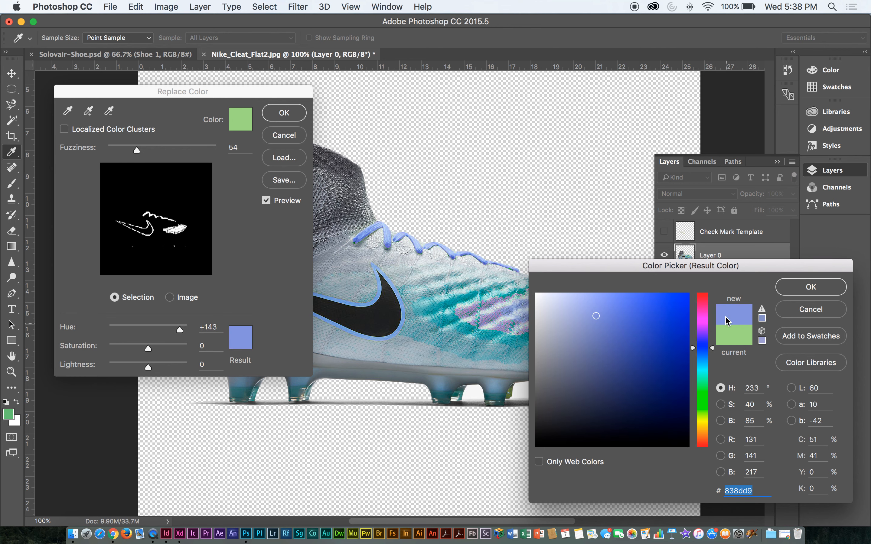
{"action": "left_click", "coordinate": [802, 288]}
{"action": "left_click", "coordinate": [283, 112]}
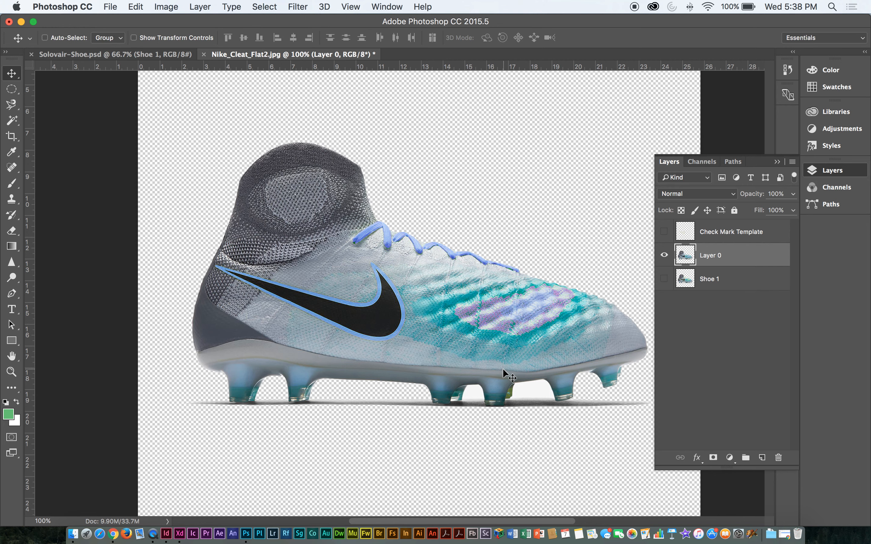
Start Replace Color on Layer 0, sample the grey-blue side just above the swoosh, and set the fuzziness to 76
{"action": "left_click", "coordinate": [83, 5]}
{"action": "mouse_move", "coordinate": [166, 6]}
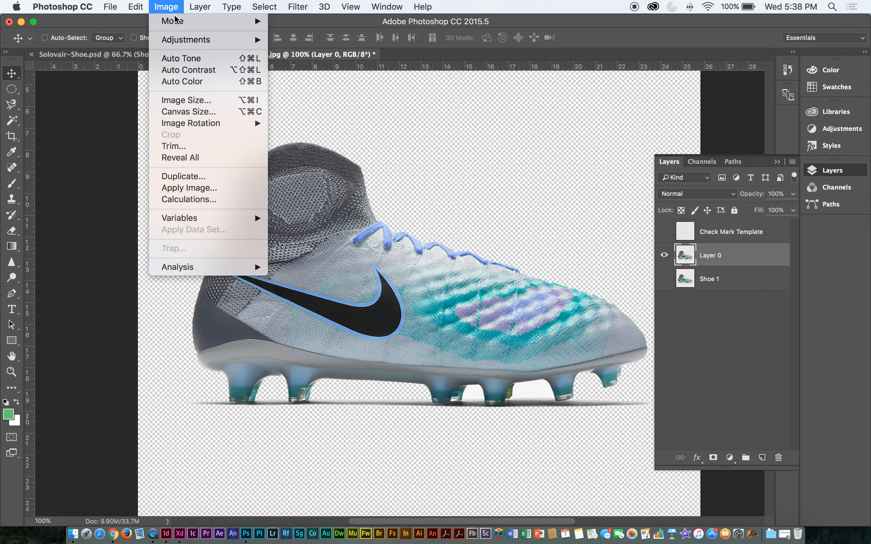
{"action": "mouse_move", "coordinate": [185, 40]}
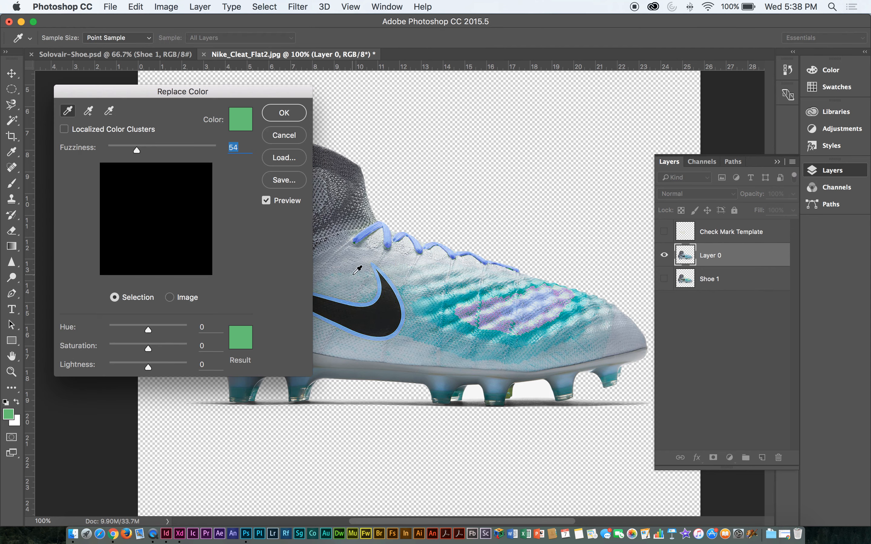
{"action": "left_click", "coordinate": [352, 283]}
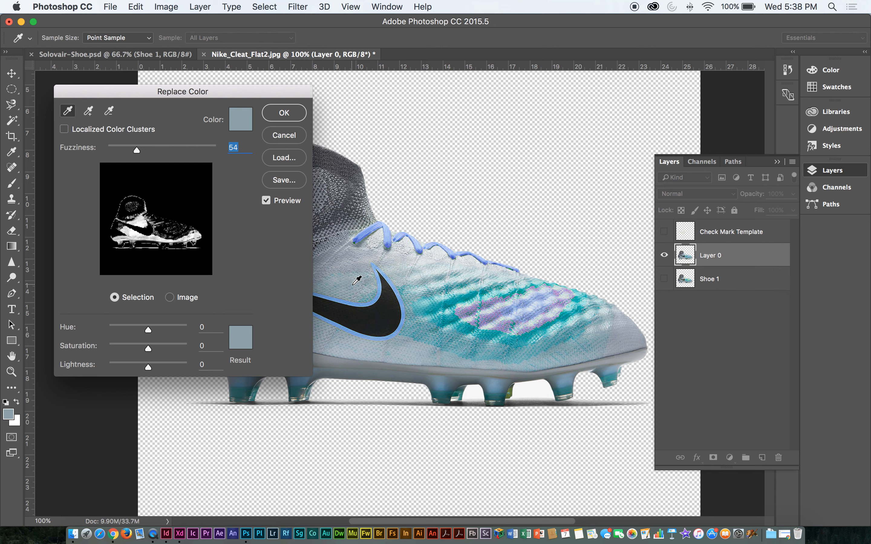
{"action": "left_click", "coordinate": [358, 284], "text": "shift"}
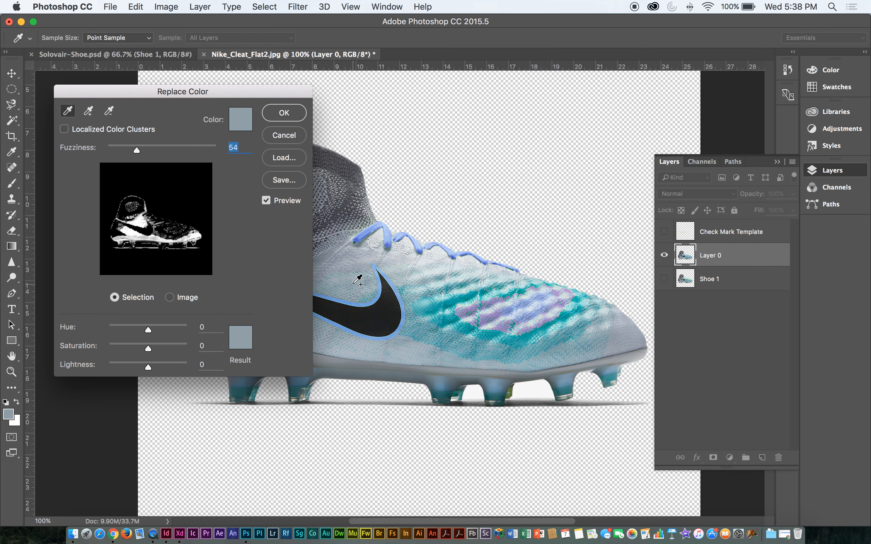
{"action": "left_click_drag", "start_coordinate": [137, 150], "coordinate": [149, 153]}
Try a bright green and a bright magenta as the result colour for the sampled grey-blue areas
{"action": "left_click", "coordinate": [241, 344]}
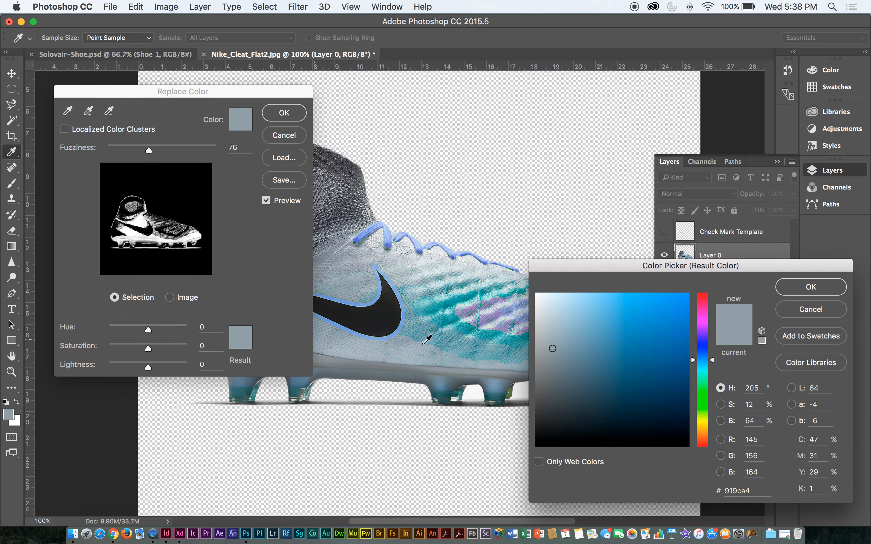
{"action": "left_click_drag", "start_coordinate": [704, 362], "coordinate": [705, 393]}
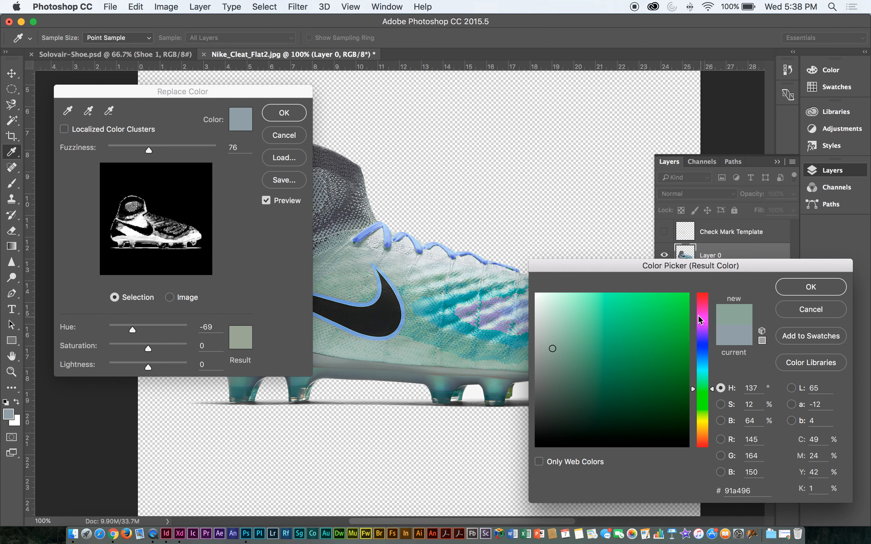
{"action": "mouse_move", "coordinate": [647, 317]}
{"action": "left_mouse_down"}
{"action": "mouse_move", "coordinate": [655, 295]}
{"action": "mouse_move", "coordinate": [650, 305]}
{"action": "left_mouse_up"}
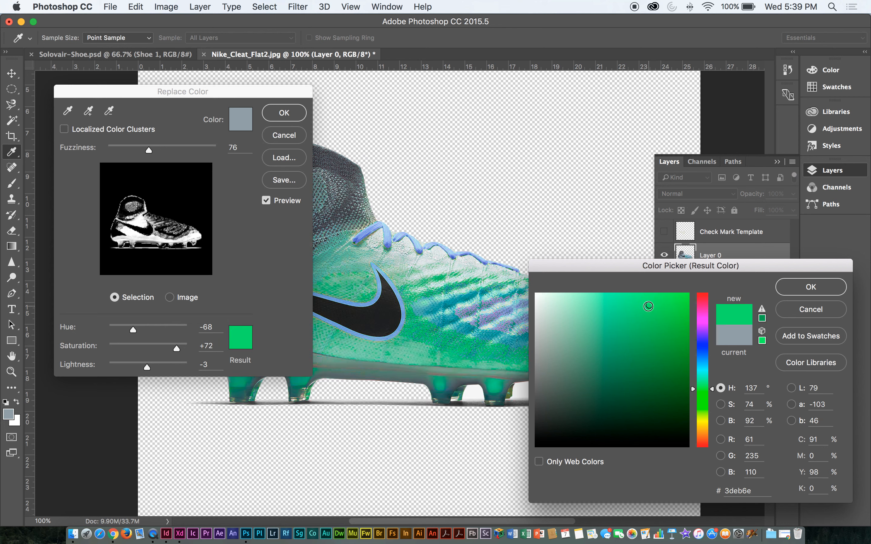
{"action": "left_click", "coordinate": [702, 319]}
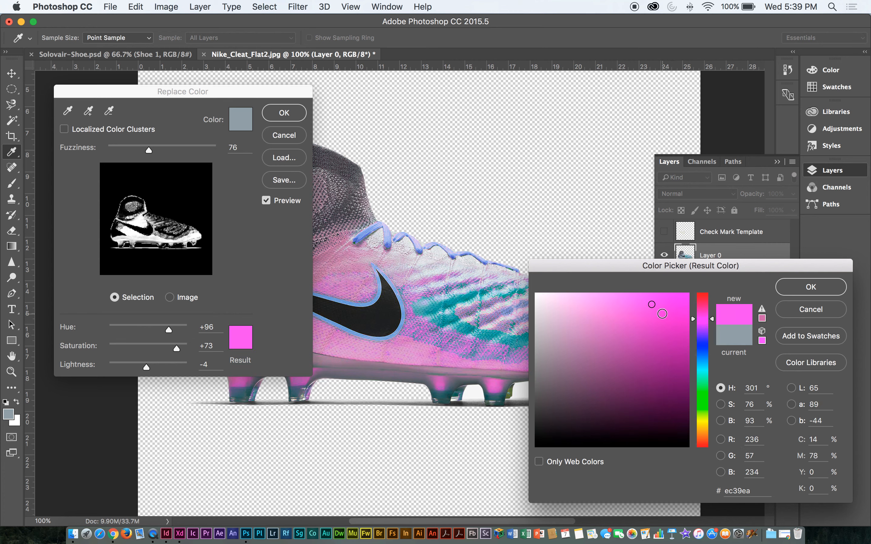
{"action": "left_click_drag", "start_coordinate": [662, 314], "coordinate": [645, 308]}
Set the result colour to the bright blue #42a6e6 and confirm it, keeping the cleat unobstructed by the dialogs
{"action": "mouse_move", "coordinate": [615, 271]}
{"action": "left_mouse_down"}
{"action": "mouse_move", "coordinate": [794, 303]}
{"action": "mouse_move", "coordinate": [857, 331]}
{"action": "mouse_move", "coordinate": [469, 263]}
{"action": "left_mouse_up"}
{"action": "left_click_drag", "start_coordinate": [566, 310], "coordinate": [562, 351]}
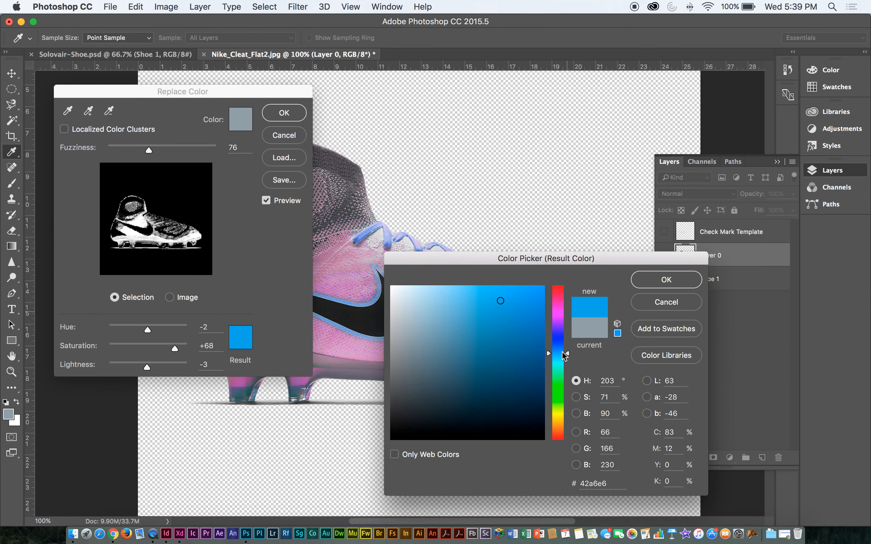
{"action": "left_click_drag", "start_coordinate": [469, 263], "coordinate": [572, 263]}
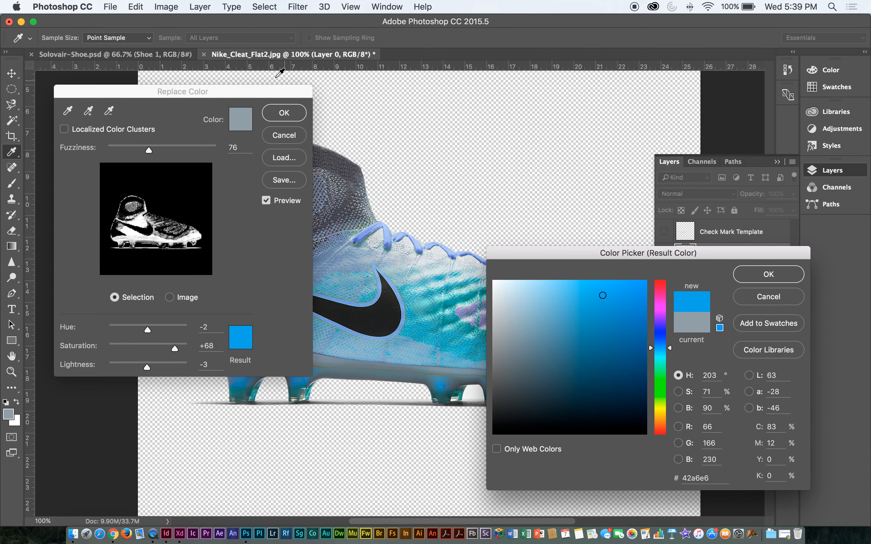
{"action": "left_click_drag", "start_coordinate": [244, 89], "coordinate": [159, 111]}
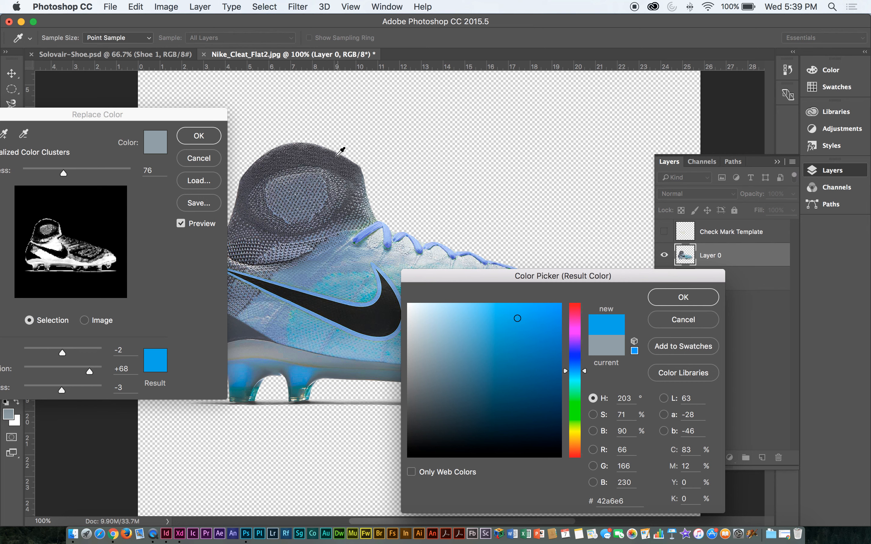
{"action": "left_click", "coordinate": [700, 296]}
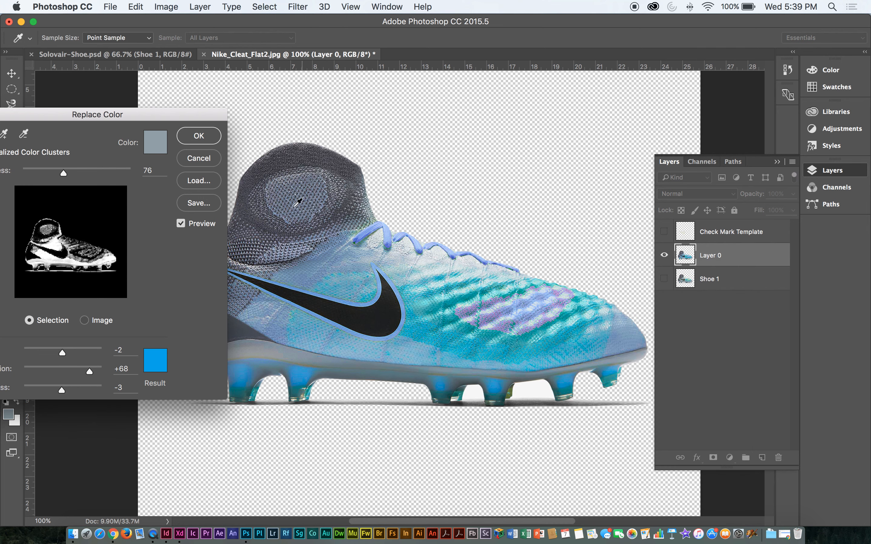
Resample the dark grey of the knit collar, set the fuzziness to 136, and apply Replace Color to Layer 0
{"action": "left_click", "coordinate": [265, 216]}
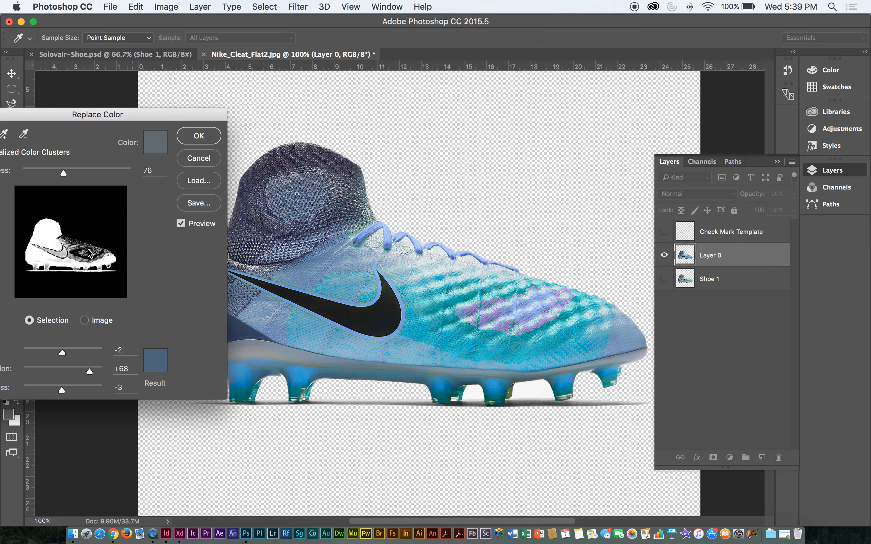
{"action": "left_click_drag", "start_coordinate": [75, 114], "coordinate": [137, 115]}
{"action": "left_click_drag", "start_coordinate": [127, 175], "coordinate": [160, 173]}
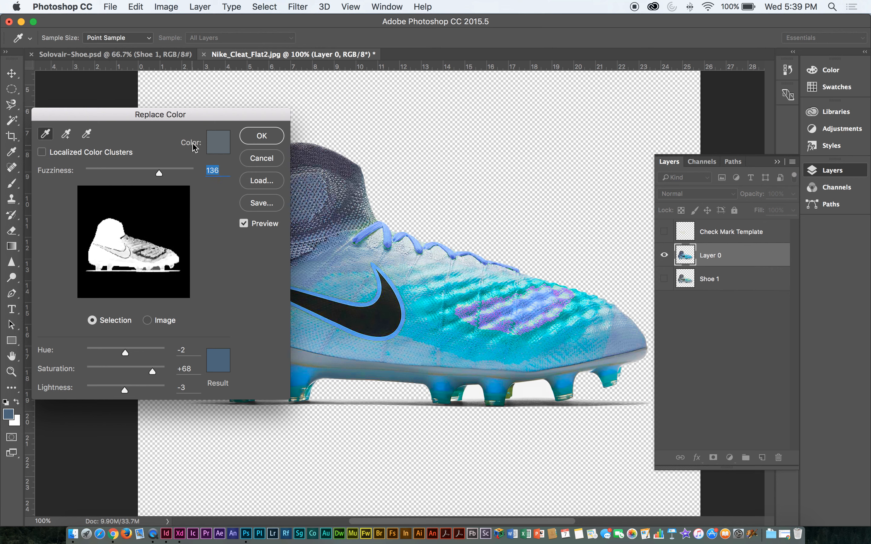
{"action": "left_click", "coordinate": [255, 136]}
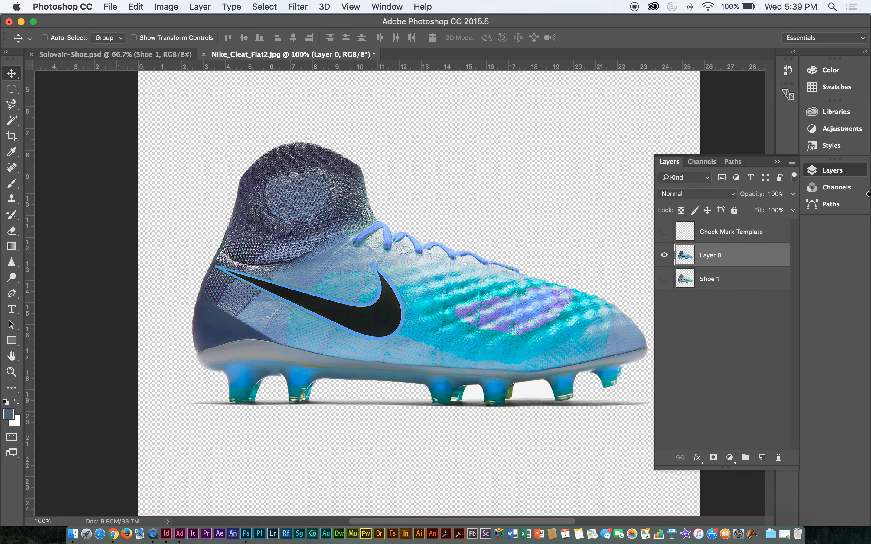
Show and hide Layer 0 repeatedly to compare the recoloured cleat with the original Shoe 1 layer
{"action": "left_click", "coordinate": [665, 255]}
{"action": "left_click", "coordinate": [665, 255]}
{"action": "left_click", "coordinate": [665, 255]}
{"action": "left_click", "coordinate": [665, 256]}
{"action": "left_click", "coordinate": [665, 256]}
{"action": "left_click", "coordinate": [665, 256]}
{"action": "left_click", "coordinate": [665, 255]}
{"action": "left_click", "coordinate": [665, 255]}
{"action": "left_click", "coordinate": [665, 256]}
{"action": "left_click", "coordinate": [665, 256]}
{"action": "left_click", "coordinate": [665, 255]}
{"action": "left_click", "coordinate": [665, 255]}
View the boot in Solovair-Shoe.psd, return to Nike_Cleat_Flat2.jpg, and bring its layer list back into view
{"action": "left_click", "coordinate": [782, 162]}
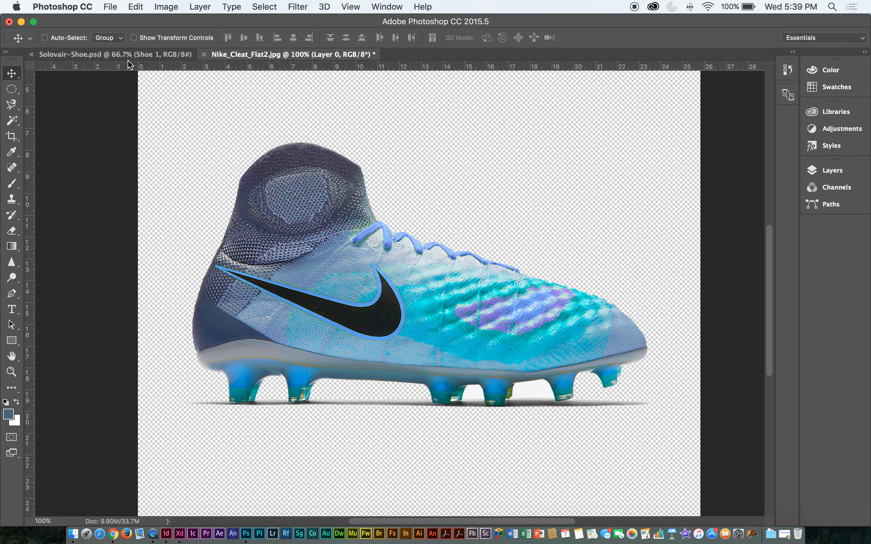
{"action": "left_click", "coordinate": [66, 54]}
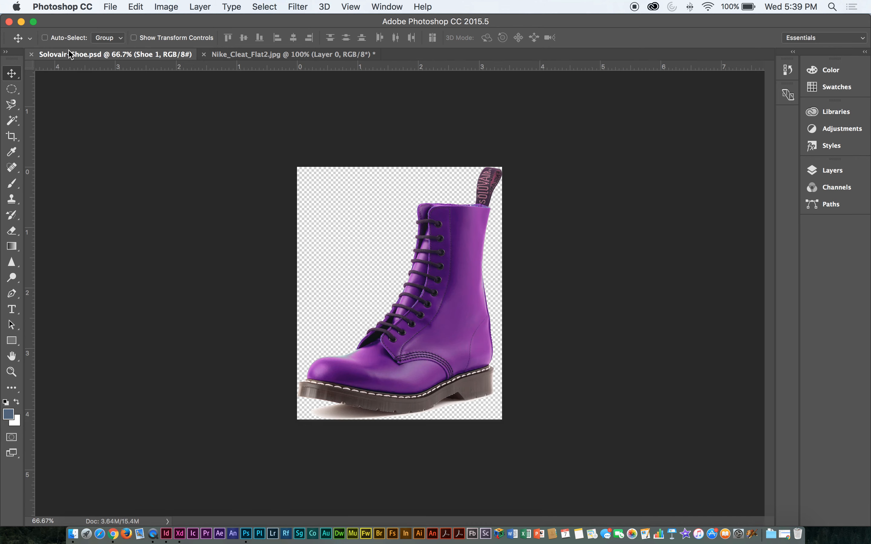
{"action": "left_click", "coordinate": [248, 54]}
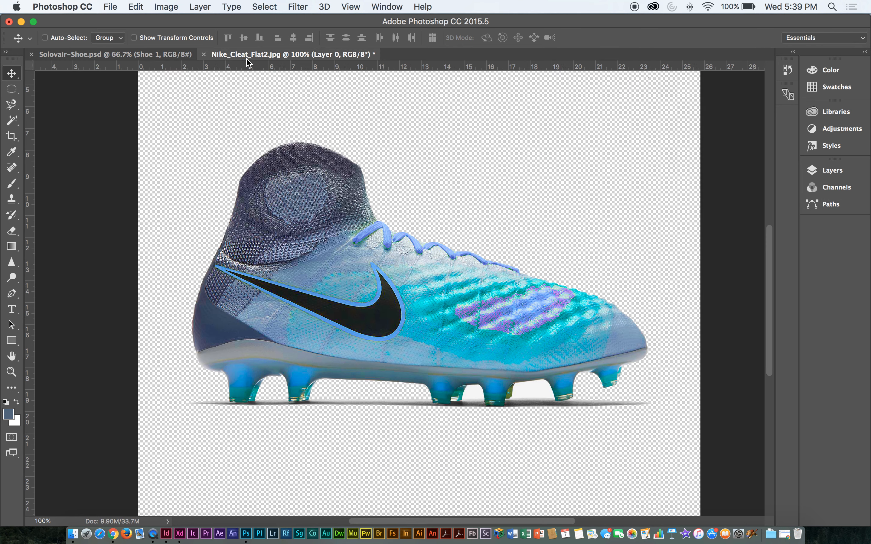
{"action": "left_click", "coordinate": [830, 170]}
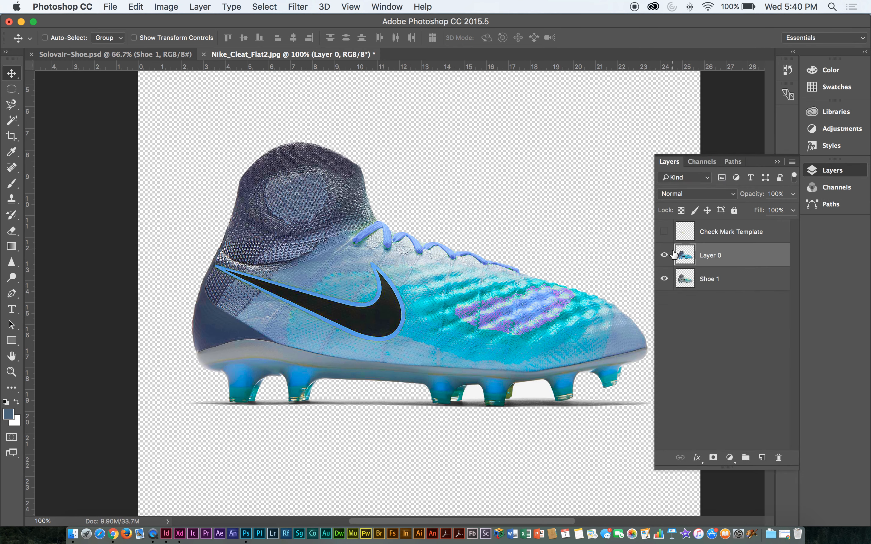
Hide Layer 0, select it together with Check Mark Template, and delete both layers, keeping only Shoe 1
{"action": "left_click", "coordinate": [664, 254]}
{"action": "left_click", "coordinate": [684, 278]}
{"action": "left_click", "coordinate": [709, 254]}
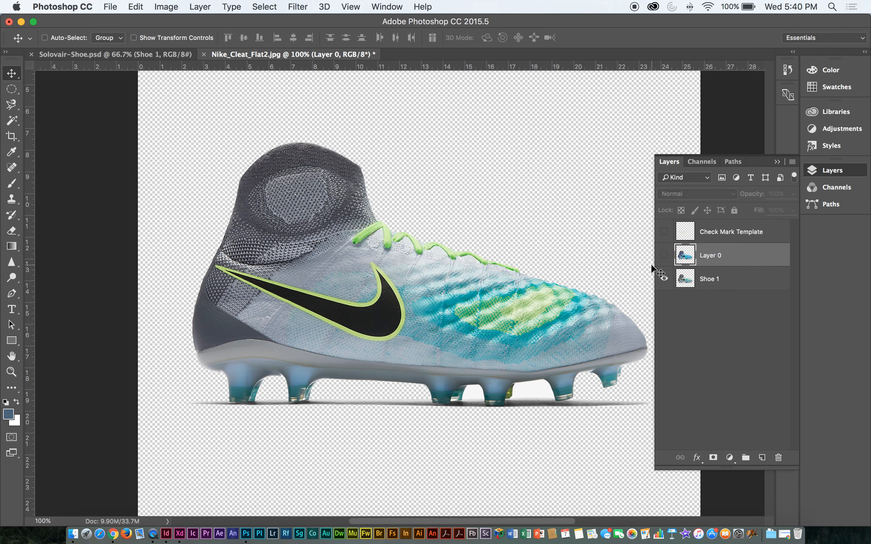
{"action": "left_click", "coordinate": [735, 235], "text": "shift"}
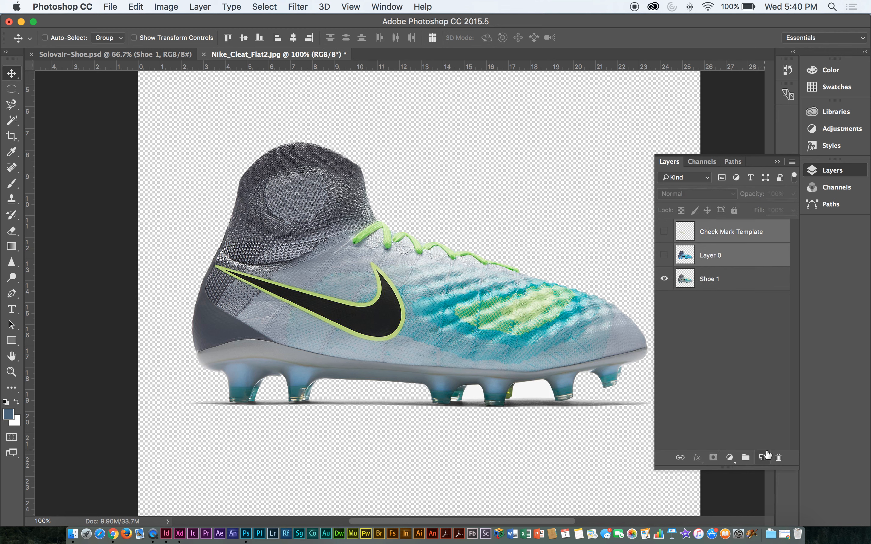
{"action": "left_click", "coordinate": [778, 457]}
{"action": "left_click", "coordinate": [528, 194]}
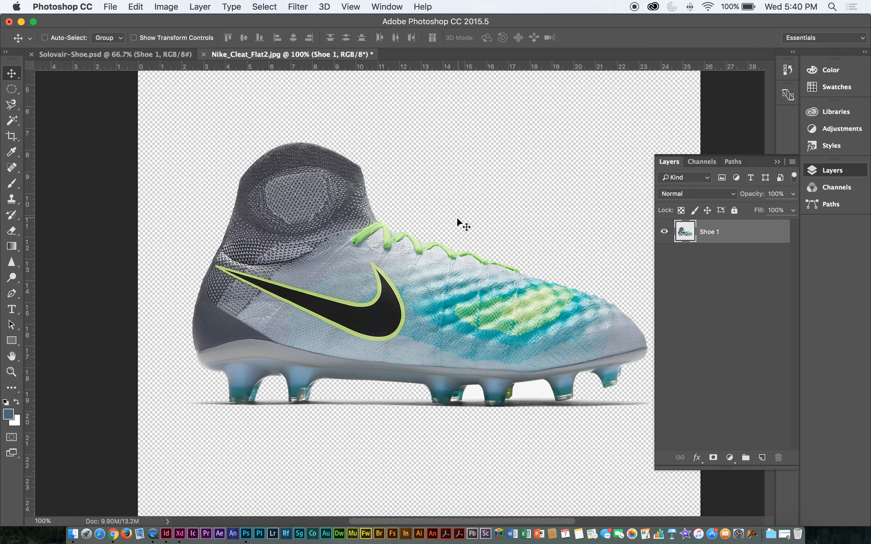
Start Brightness/Contrast on Shoe 1, move its dialog clear of the cleat, and set the brightness to 0
{"action": "left_click", "coordinate": [178, 5]}
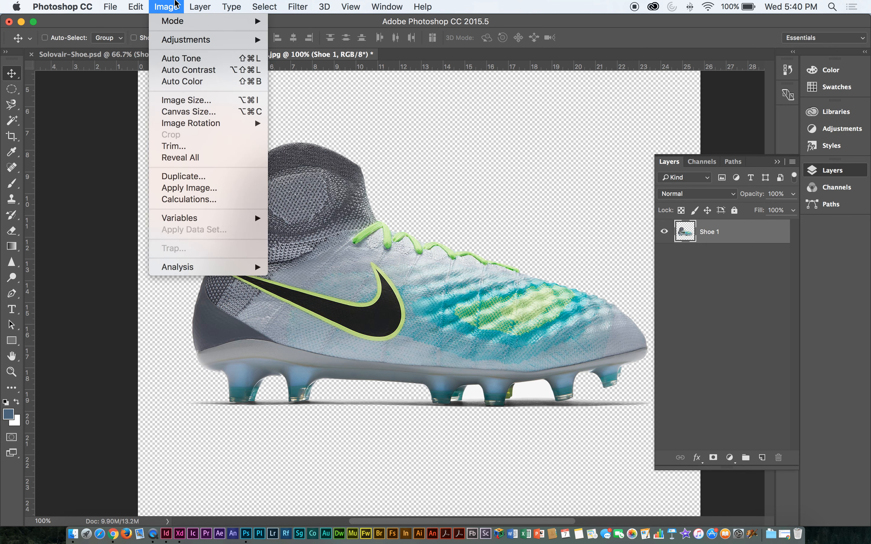
{"action": "mouse_move", "coordinate": [183, 39]}
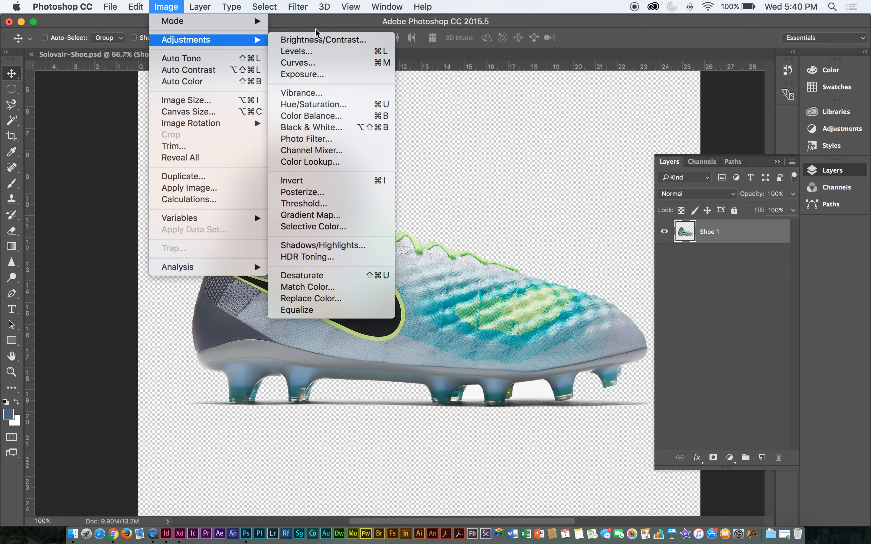
{"action": "left_click", "coordinate": [306, 41]}
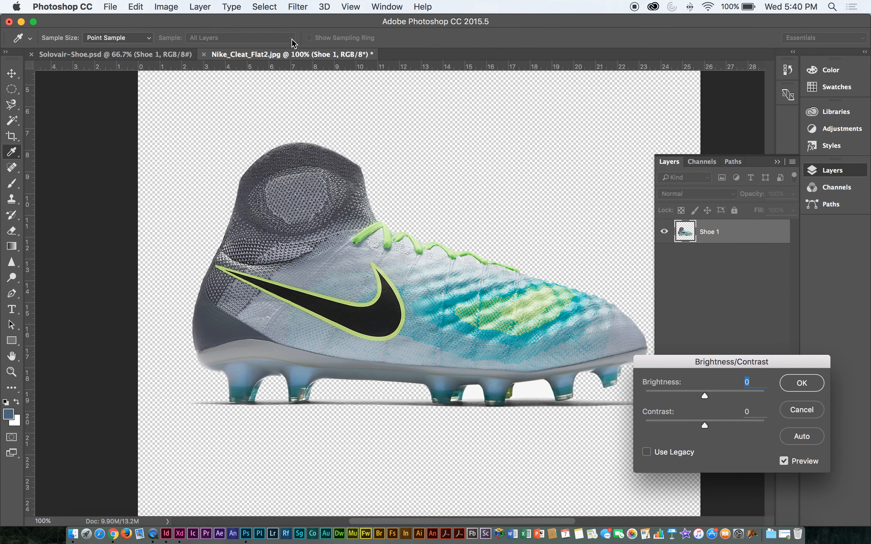
{"action": "left_click_drag", "start_coordinate": [726, 372], "coordinate": [135, 166]}
{"action": "left_click_drag", "start_coordinate": [101, 170], "coordinate": [119, 140]}
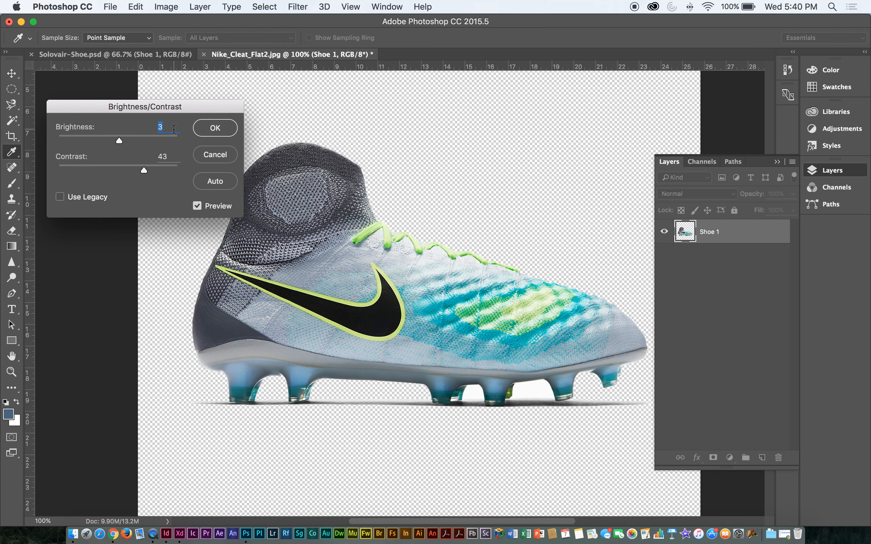
{"action": "type", "text": "0"}
{"action": "key", "text": "Tab"}
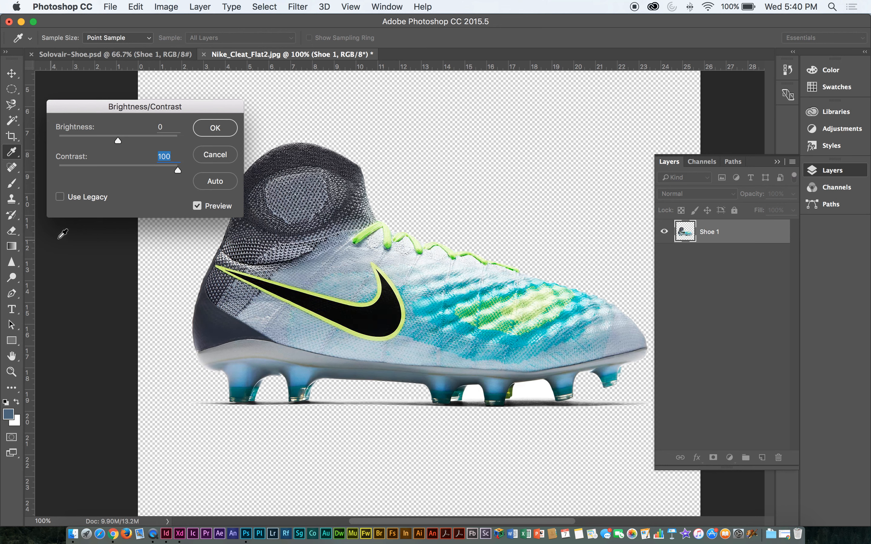
Try the cleat's contrast at the minimum of -50 and at a strong value of 78
{"action": "left_click_drag", "start_coordinate": [178, 167], "coordinate": [15, 178]}
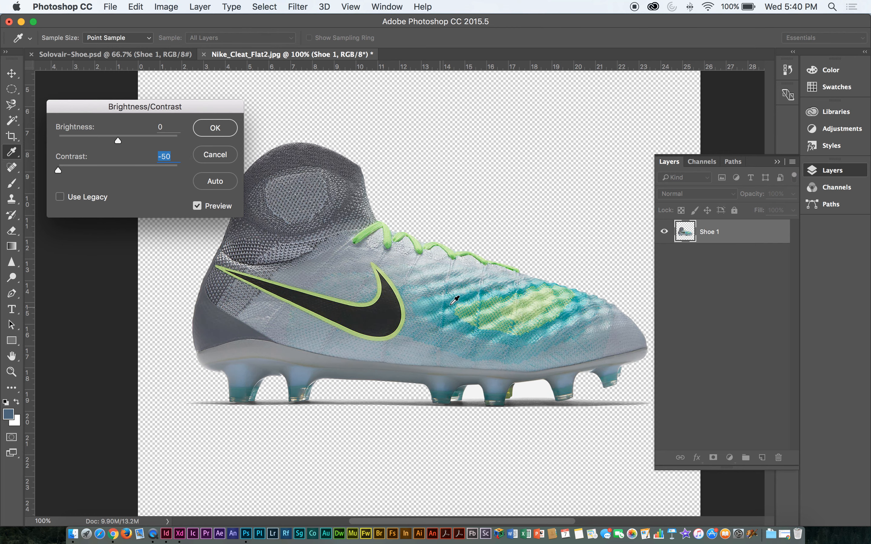
{"action": "left_click", "coordinate": [120, 166]}
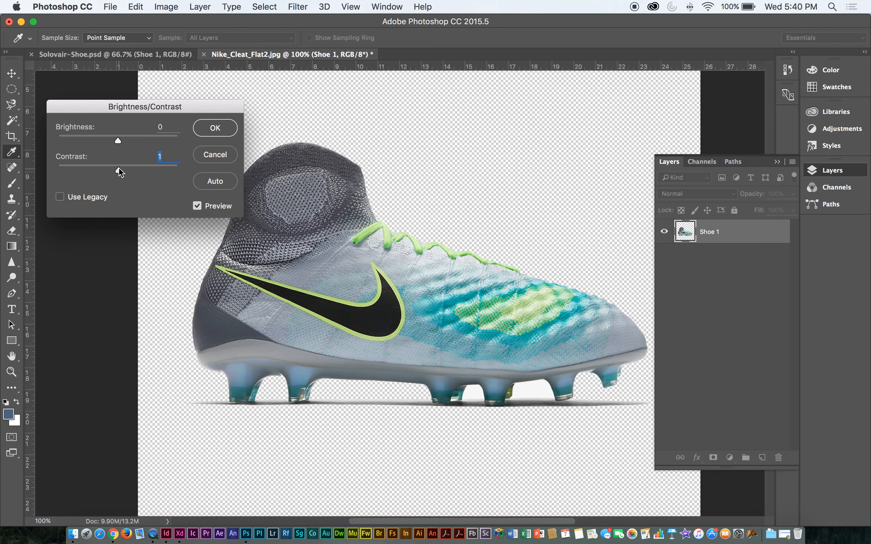
{"action": "mouse_move", "coordinate": [118, 168]}
{"action": "left_mouse_down"}
{"action": "mouse_move", "coordinate": [155, 172]}
{"action": "mouse_move", "coordinate": [120, 174]}
{"action": "left_mouse_up"}
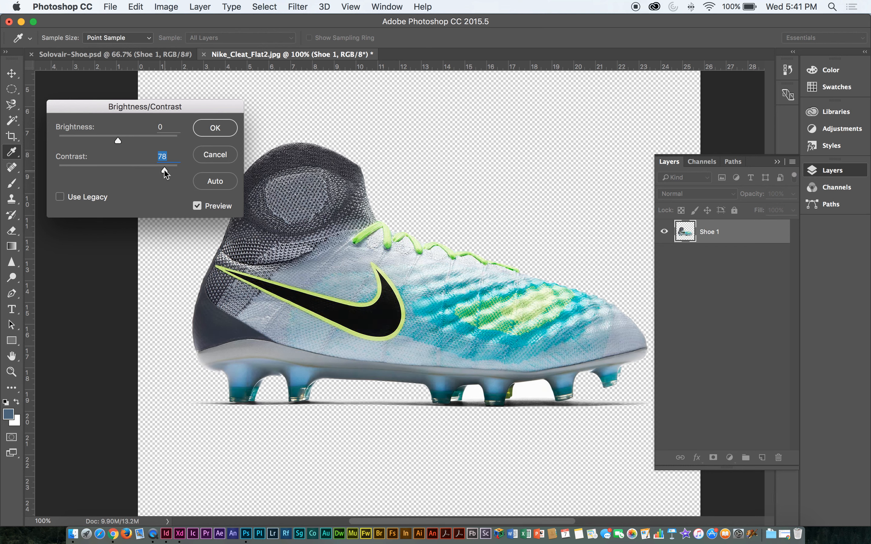
Compare the cleat with and without the contrast adjustment of 78 using the preview
{"action": "left_click", "coordinate": [200, 208]}
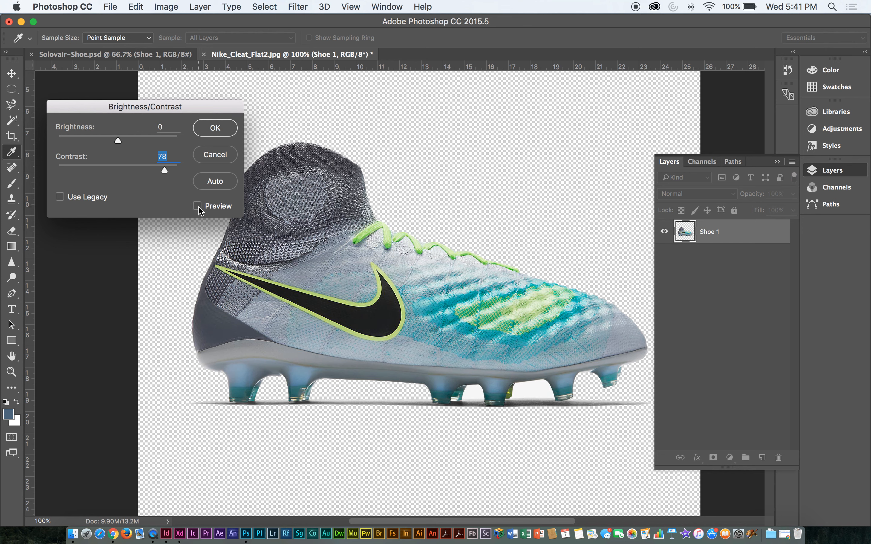
{"action": "left_click", "coordinate": [199, 208]}
{"action": "left_click", "coordinate": [197, 206]}
{"action": "left_click", "coordinate": [197, 205]}
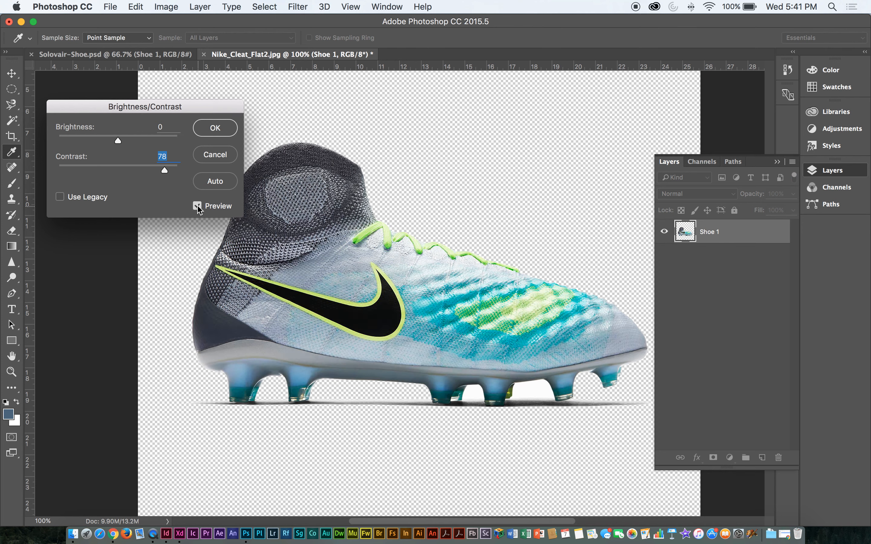
{"action": "left_click", "coordinate": [197, 206]}
{"action": "left_click", "coordinate": [197, 206]}
{"action": "left_click", "coordinate": [197, 206]}
{"action": "left_click", "coordinate": [197, 207]}
{"action": "left_click", "coordinate": [198, 206]}
{"action": "left_click", "coordinate": [197, 207]}
Set the contrast to 37 and compare the cleat's appearance with the preview off and on
{"action": "left_click_drag", "start_coordinate": [165, 175], "coordinate": [141, 172]}
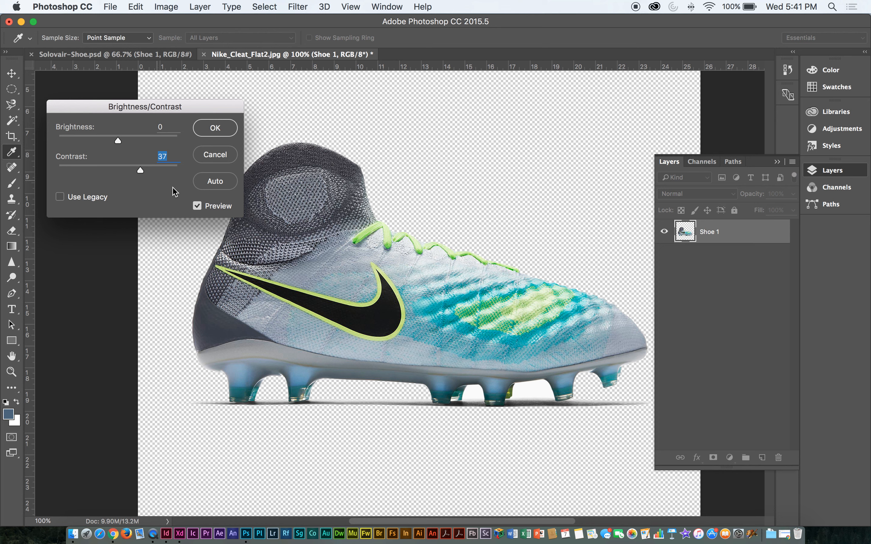
{"action": "left_click", "coordinate": [197, 206]}
{"action": "left_click", "coordinate": [197, 205]}
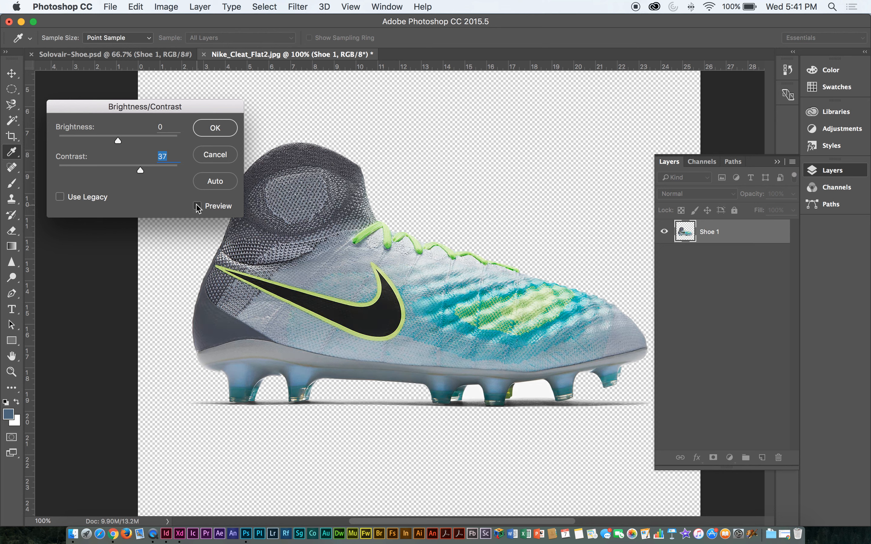
{"action": "left_click", "coordinate": [196, 205]}
{"action": "left_click", "coordinate": [196, 205]}
{"action": "left_click", "coordinate": [195, 204]}
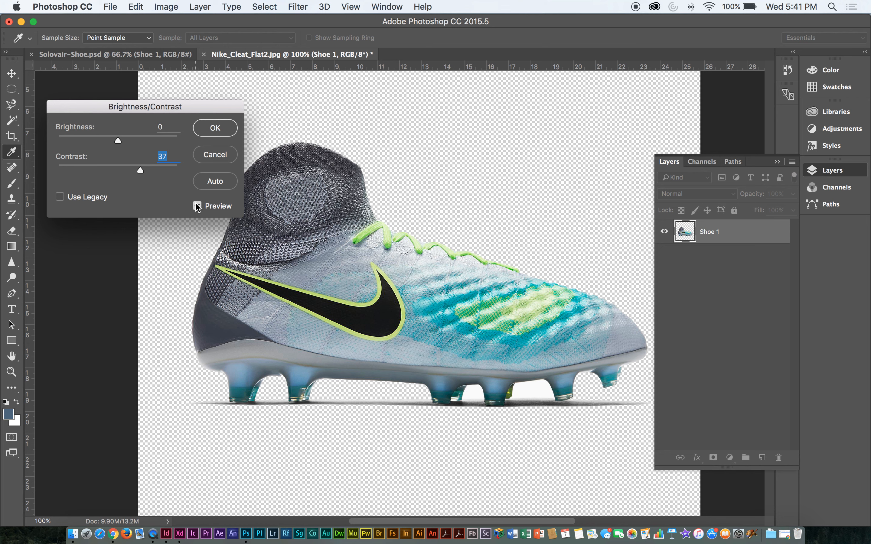
Recheck the contrast preview, apply the Brightness/Contrast adjustment to Shoe 1, and undo it
{"action": "left_click", "coordinate": [196, 204]}
{"action": "left_click", "coordinate": [195, 204]}
{"action": "left_click", "coordinate": [219, 129]}
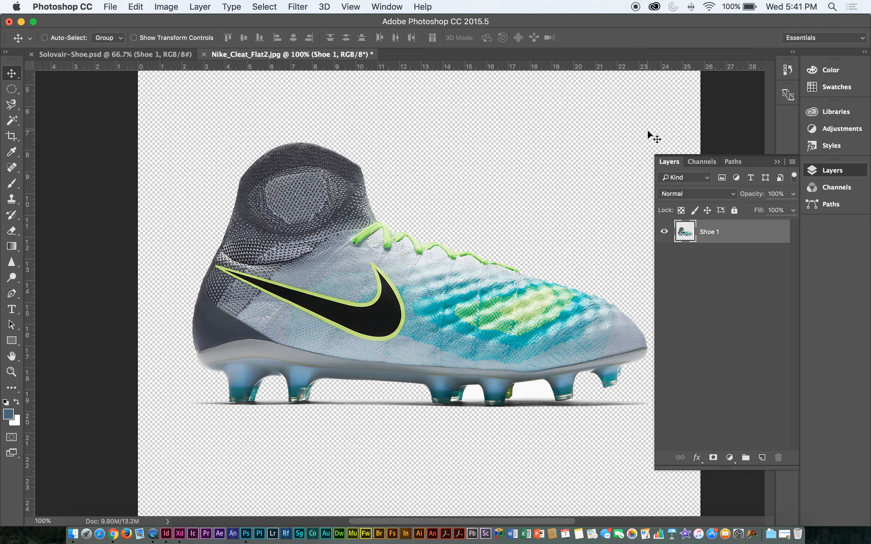
{"action": "key", "text": "super+z"}
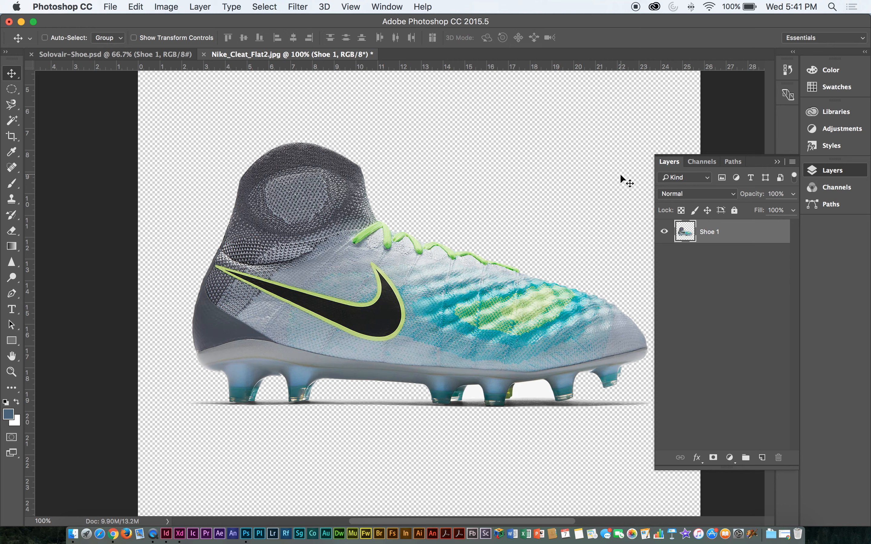
{"action": "left_click", "coordinate": [167, 6]}
{"action": "mouse_move", "coordinate": [180, 39]}
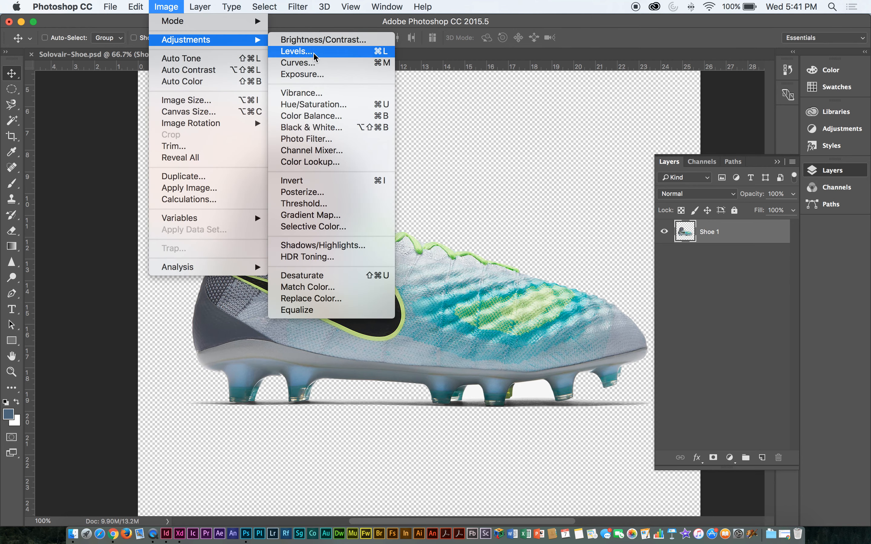
{"action": "left_click", "coordinate": [360, 55]}
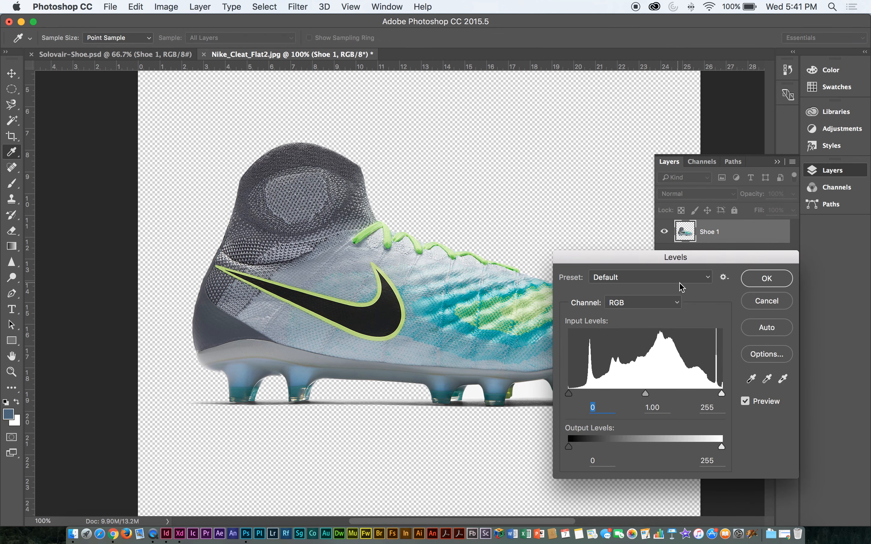
{"action": "left_click", "coordinate": [765, 301]}
Add a new layer beneath Shoe 1 filled with white at 100% opacity, and reselect the Shoe 1 layer
{"action": "left_click", "coordinate": [762, 457]}
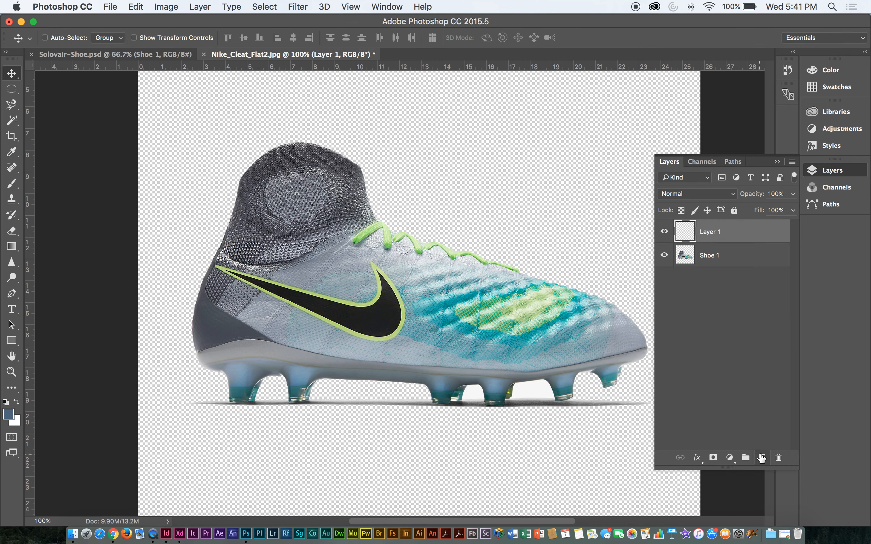
{"action": "left_click_drag", "start_coordinate": [721, 234], "coordinate": [722, 273]}
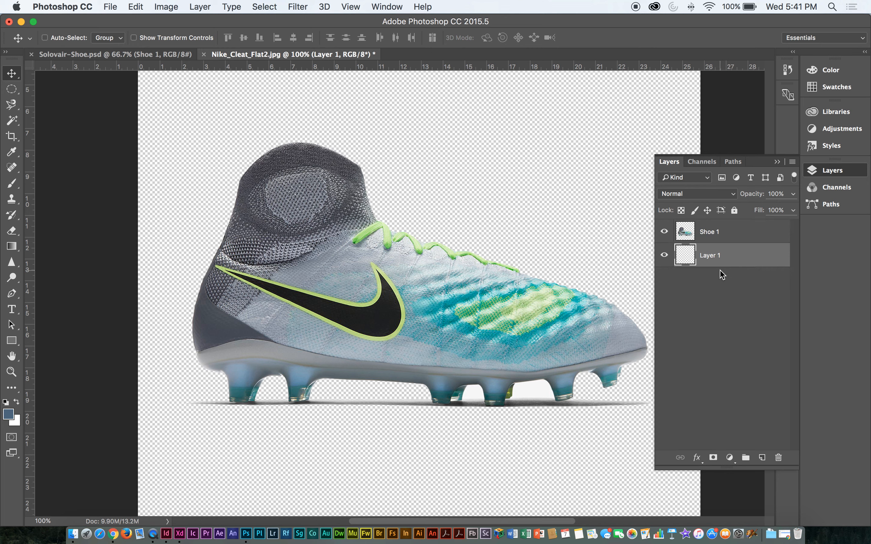
{"action": "left_click", "coordinate": [109, 5]}
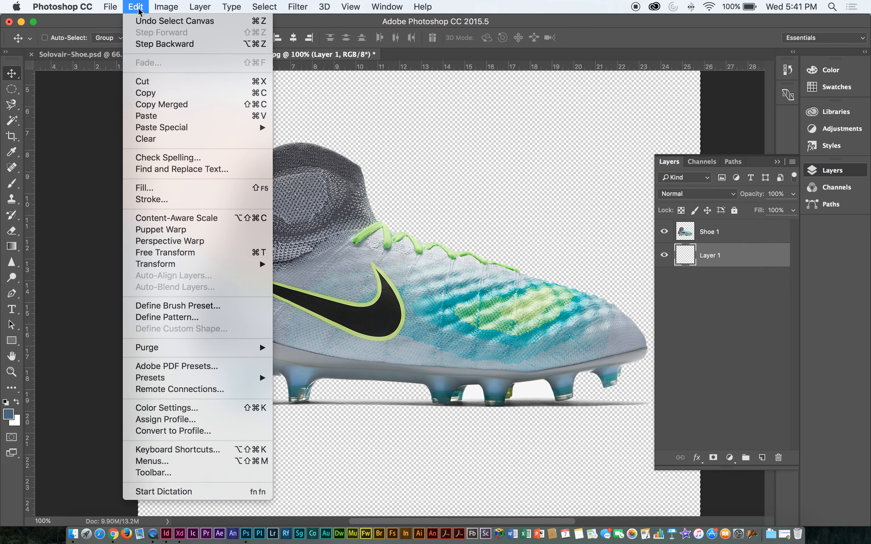
{"action": "left_click", "coordinate": [161, 188]}
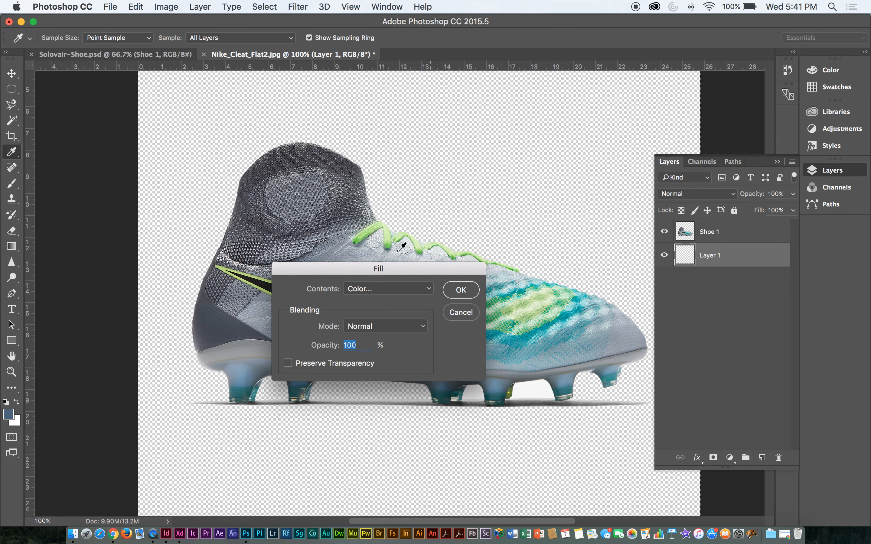
{"action": "left_click", "coordinate": [385, 292]}
{"action": "left_click", "coordinate": [359, 360]}
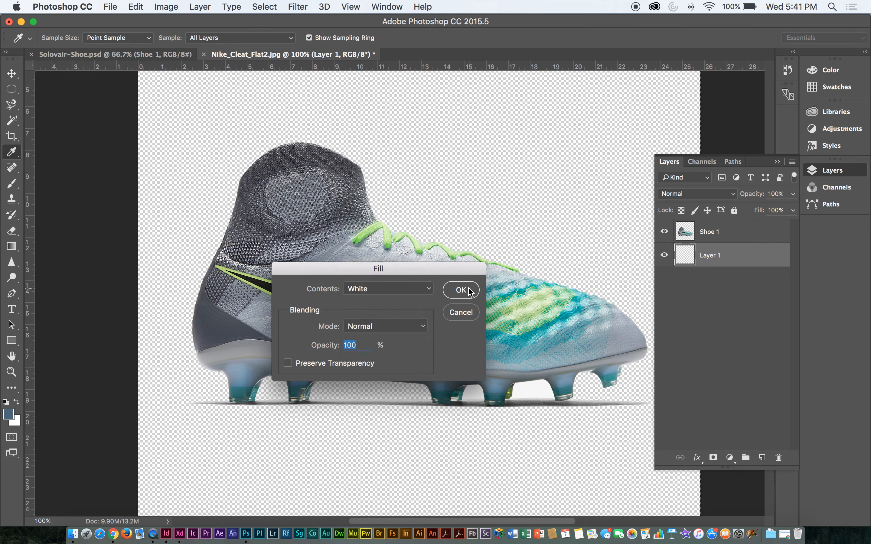
{"action": "left_click", "coordinate": [461, 290]}
{"action": "key", "text": "v"}
{"action": "left_click", "coordinate": [734, 237]}
Start Levels on Shoe 1 and try an input black point of 48 with a white point of 228
{"action": "left_click", "coordinate": [166, 6]}
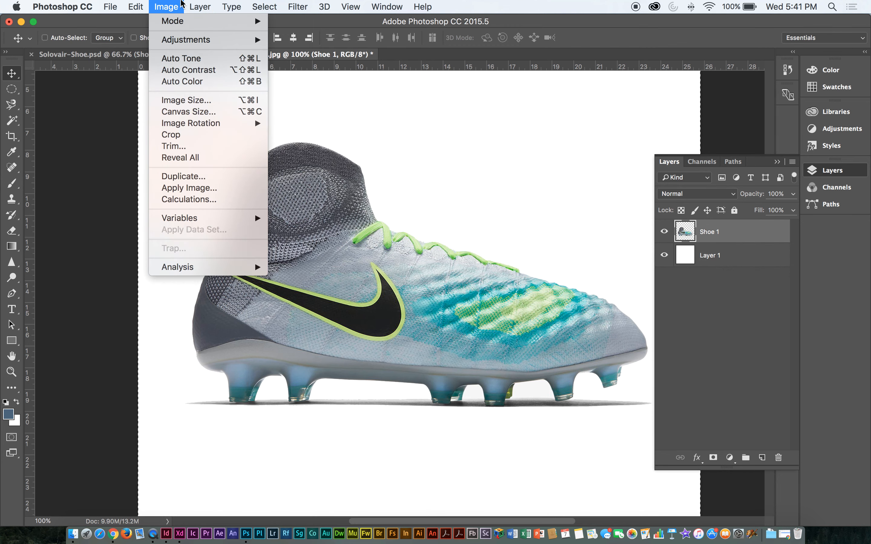
{"action": "mouse_move", "coordinate": [209, 39]}
{"action": "left_click", "coordinate": [327, 54]}
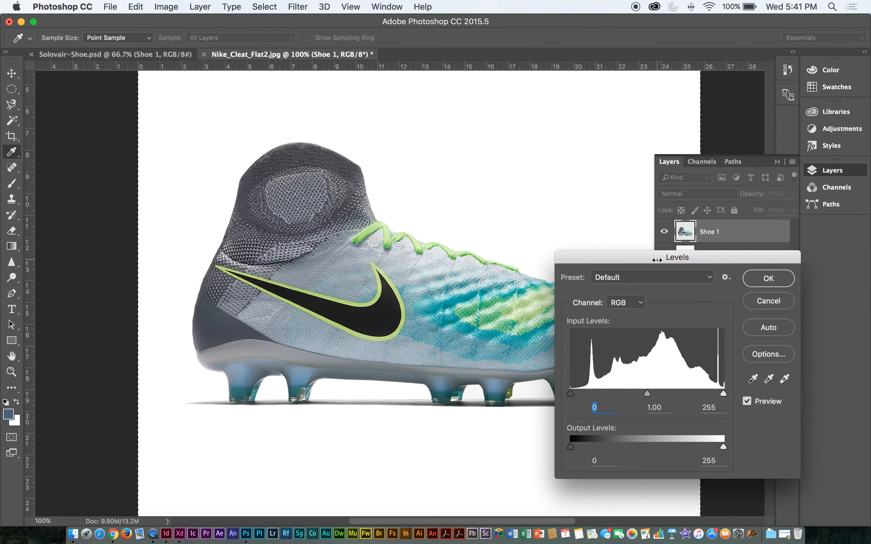
{"action": "left_click_drag", "start_coordinate": [660, 259], "coordinate": [600, 55]}
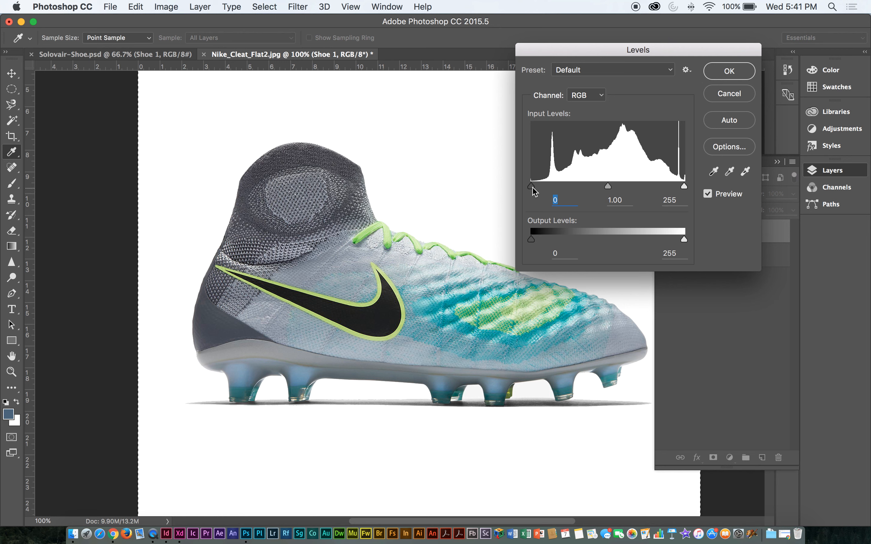
{"action": "left_click_drag", "start_coordinate": [532, 187], "coordinate": [527, 187]}
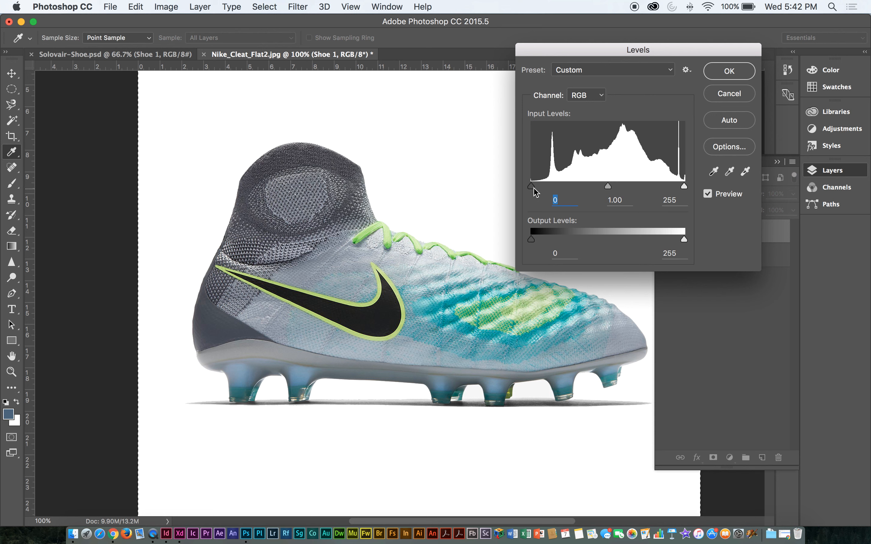
{"action": "left_click", "coordinate": [687, 186]}
{"action": "left_click_drag", "start_coordinate": [534, 187], "coordinate": [560, 190]}
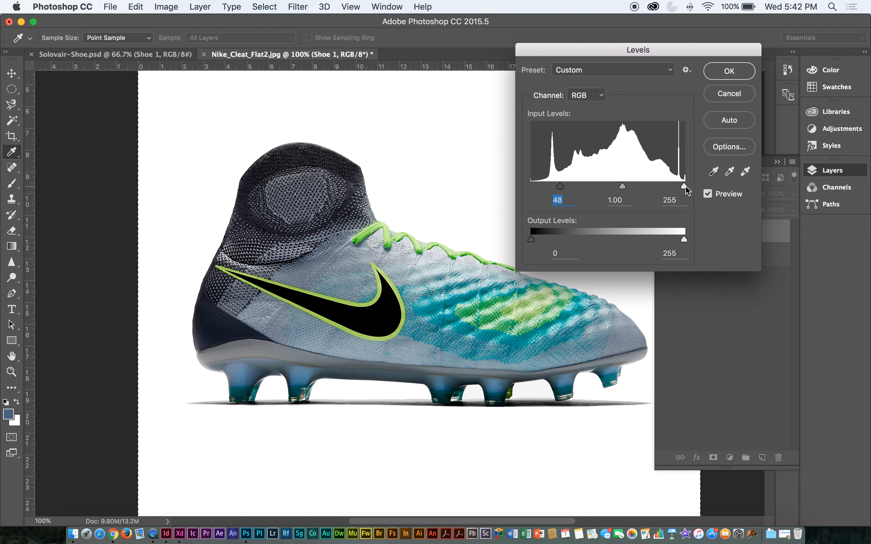
{"action": "left_click_drag", "start_coordinate": [685, 190], "coordinate": [668, 190]}
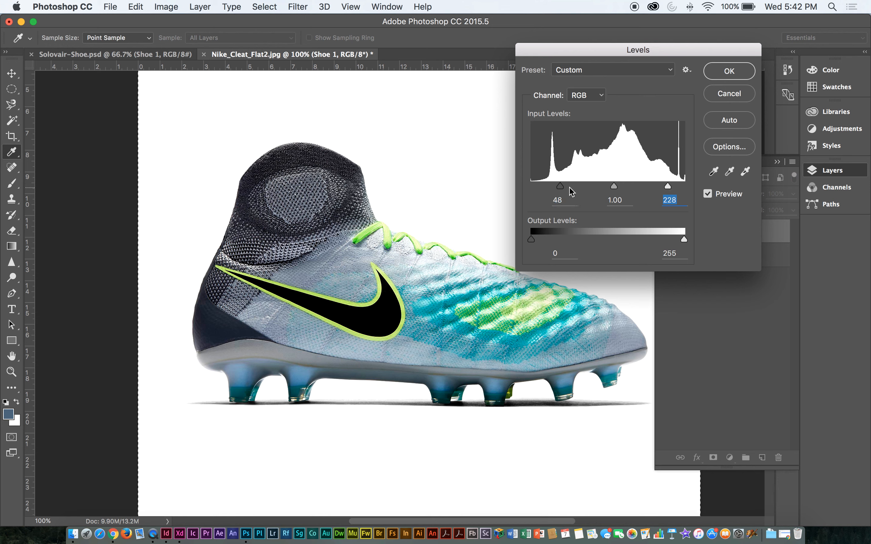
Refine the Levels input values to 29 for shadows, 0.76 for midtones and 231 for highlights
{"action": "left_click_drag", "start_coordinate": [562, 191], "coordinate": [551, 190]}
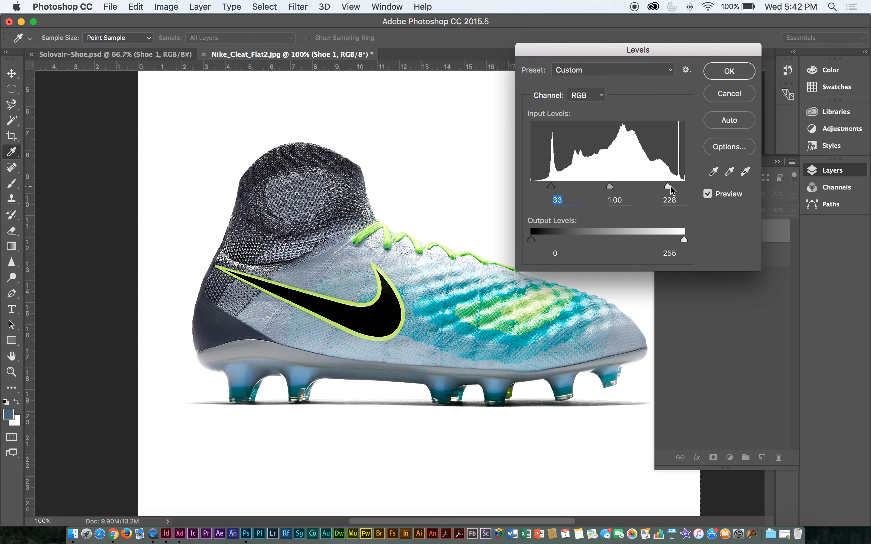
{"action": "mouse_move", "coordinate": [667, 189]}
{"action": "left_mouse_down"}
{"action": "mouse_move", "coordinate": [637, 191]}
{"action": "mouse_move", "coordinate": [677, 185]}
{"action": "mouse_move", "coordinate": [664, 186]}
{"action": "left_mouse_up"}
{"action": "mouse_move", "coordinate": [608, 187]}
{"action": "left_mouse_down"}
{"action": "mouse_move", "coordinate": [640, 190]}
{"action": "mouse_move", "coordinate": [589, 192]}
{"action": "mouse_move", "coordinate": [618, 190]}
{"action": "left_mouse_up"}
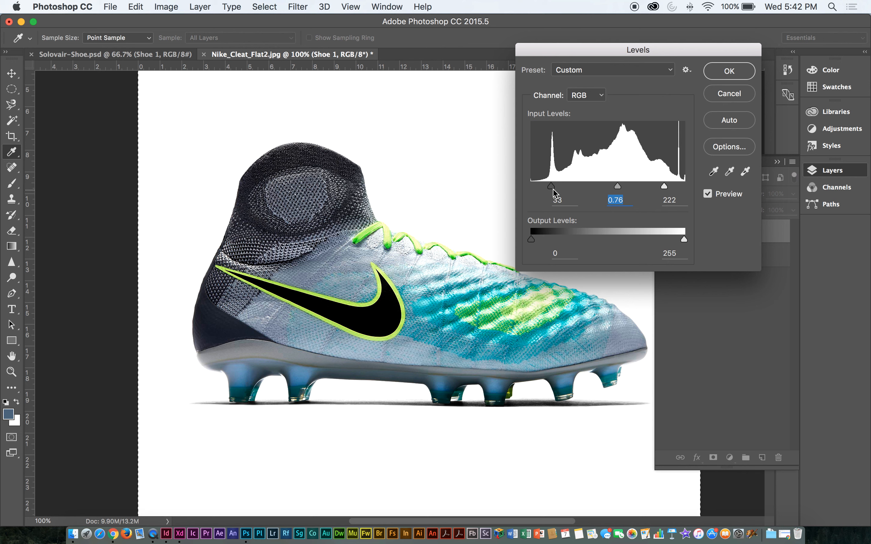
{"action": "left_click_drag", "start_coordinate": [552, 187], "coordinate": [549, 188]}
{"action": "mouse_move", "coordinate": [664, 187]}
{"action": "left_mouse_down"}
{"action": "mouse_move", "coordinate": [683, 188]}
{"action": "mouse_move", "coordinate": [669, 187]}
{"action": "left_mouse_up"}
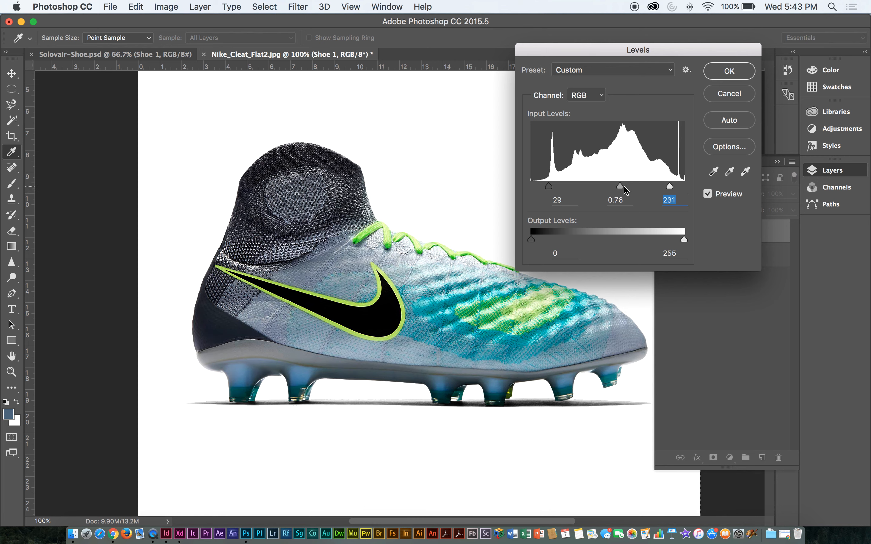
Compare the cleat with and without the Levels adjustment using the preview, and discard the adjustment
{"action": "left_click", "coordinate": [707, 194]}
{"action": "left_click", "coordinate": [707, 194]}
{"action": "left_click", "coordinate": [708, 194]}
{"action": "left_click", "coordinate": [708, 194]}
{"action": "left_click", "coordinate": [709, 194]}
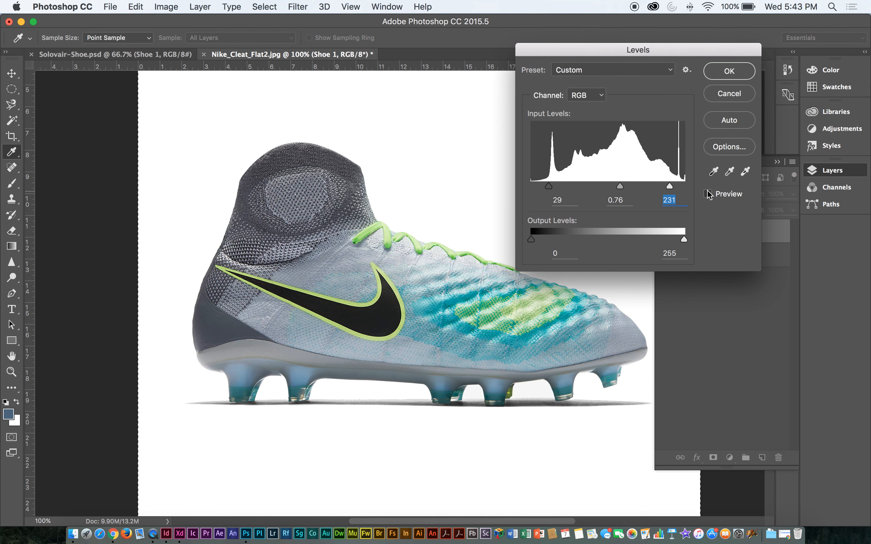
{"action": "left_click", "coordinate": [708, 195]}
{"action": "left_click", "coordinate": [708, 194]}
{"action": "left_click", "coordinate": [709, 195]}
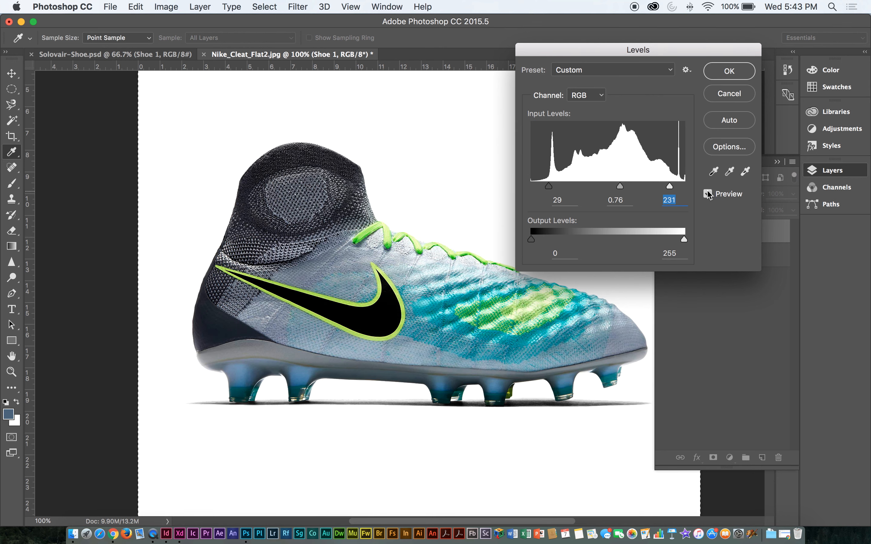
{"action": "left_click", "coordinate": [708, 194]}
{"action": "left_click", "coordinate": [708, 194]}
{"action": "left_click", "coordinate": [709, 195]}
{"action": "left_click", "coordinate": [708, 195]}
{"action": "left_click", "coordinate": [729, 94]}
Start Curves on Shoe 1, move its dialog clear of the cleat, and pull a highlight point to input 193, output 151
{"action": "left_click", "coordinate": [166, 6]}
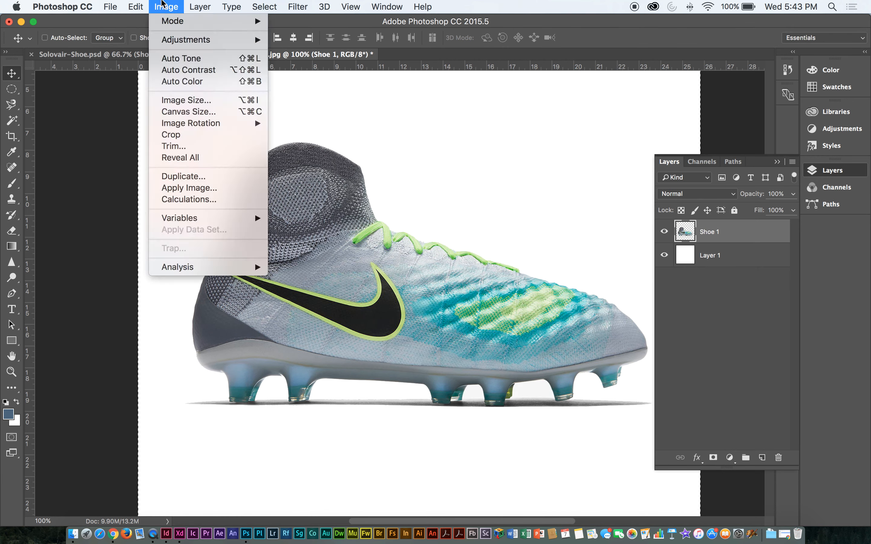
{"action": "mouse_move", "coordinate": [178, 40]}
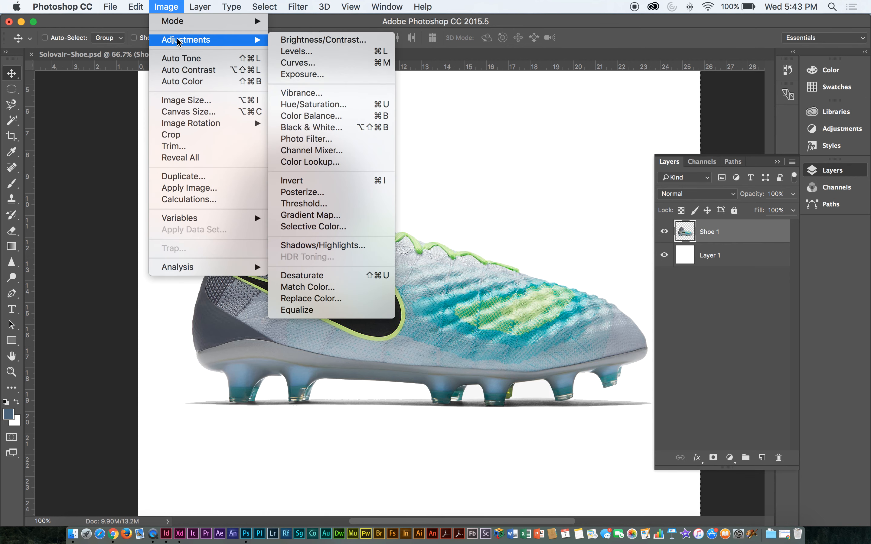
{"action": "left_click", "coordinate": [297, 63]}
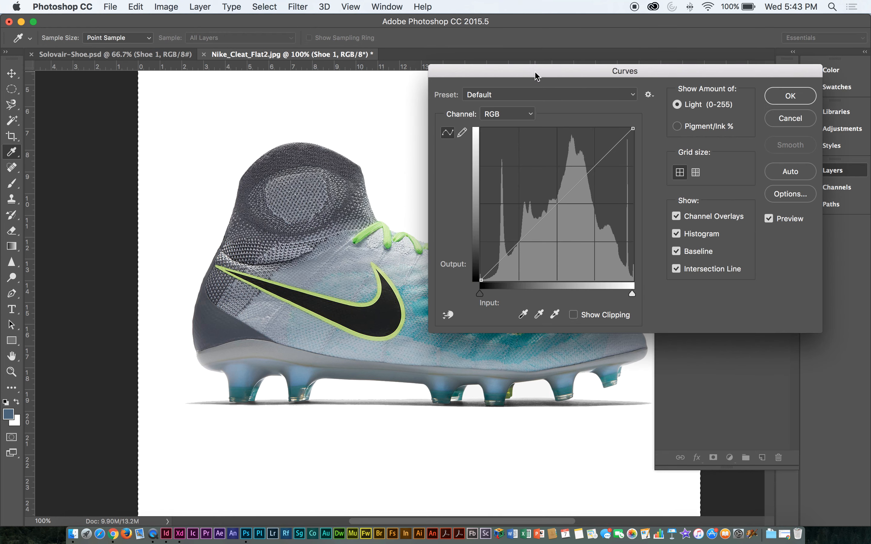
{"action": "left_click_drag", "start_coordinate": [536, 74], "coordinate": [445, 97]}
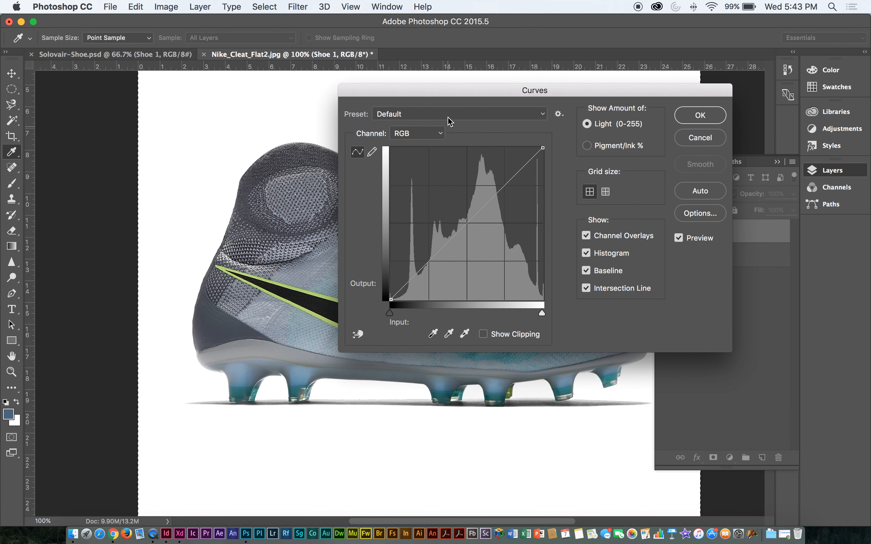
{"action": "left_click_drag", "start_coordinate": [431, 96], "coordinate": [533, 22]}
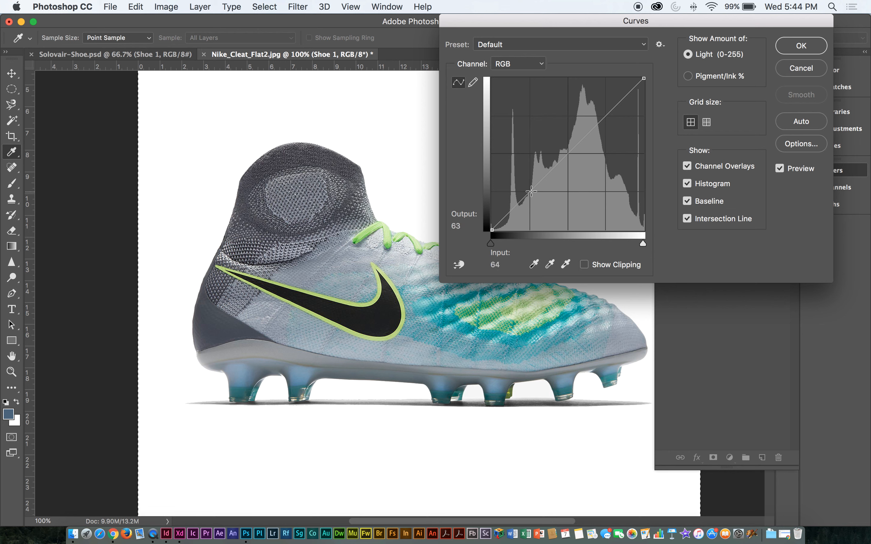
{"action": "left_click", "coordinate": [607, 116]}
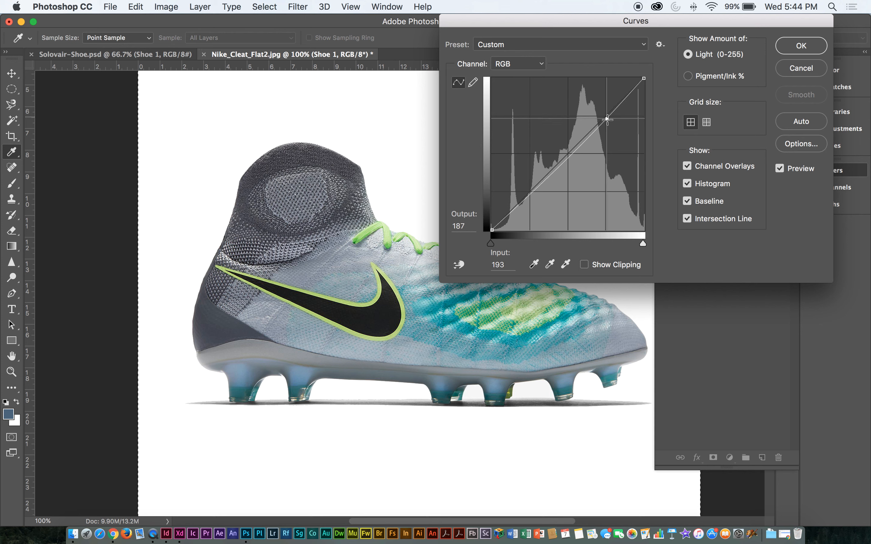
{"action": "left_click_drag", "start_coordinate": [608, 117], "coordinate": [606, 140]}
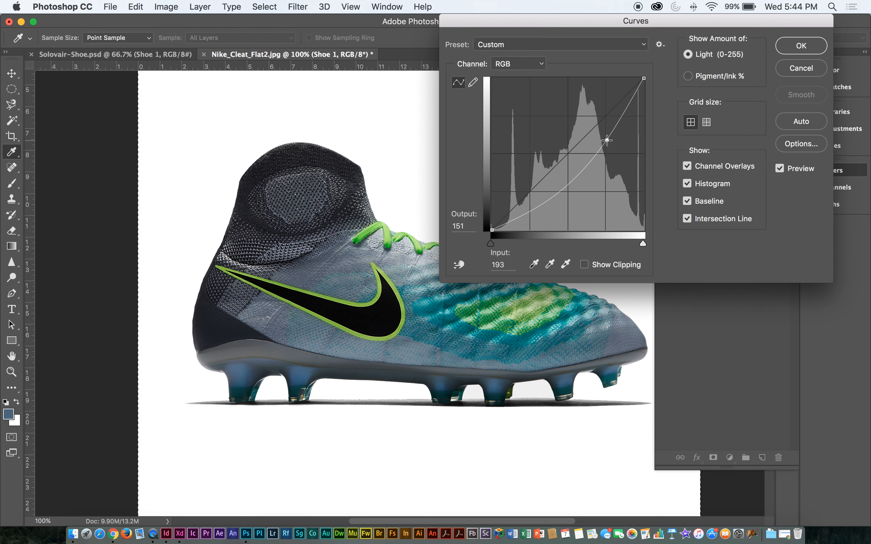
Add a lower curve point, try it at input 90, output 129, and shape a steep S-curve with the upper point at 178, 160
{"action": "left_click", "coordinate": [568, 185]}
{"action": "left_click_drag", "start_coordinate": [568, 185], "coordinate": [547, 153]}
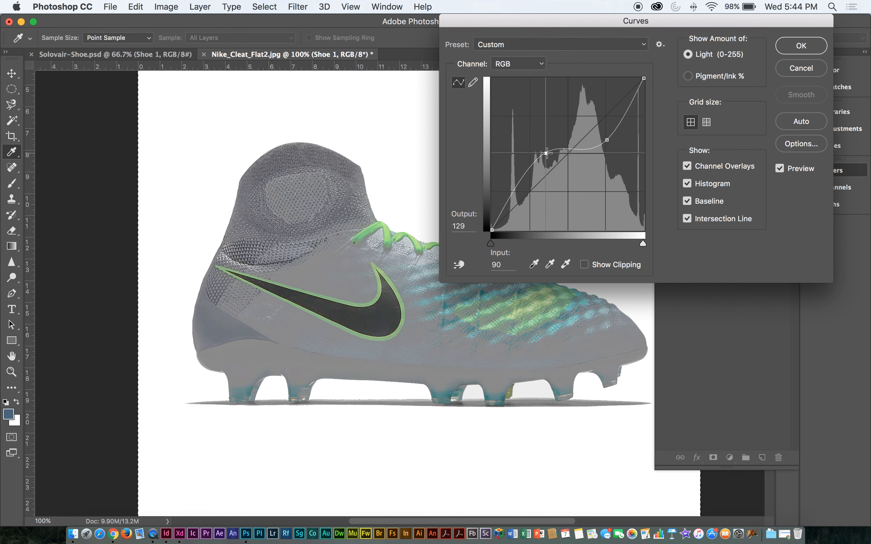
{"action": "left_click_drag", "start_coordinate": [547, 153], "coordinate": [569, 197]}
{"action": "left_click_drag", "start_coordinate": [607, 138], "coordinate": [596, 127]}
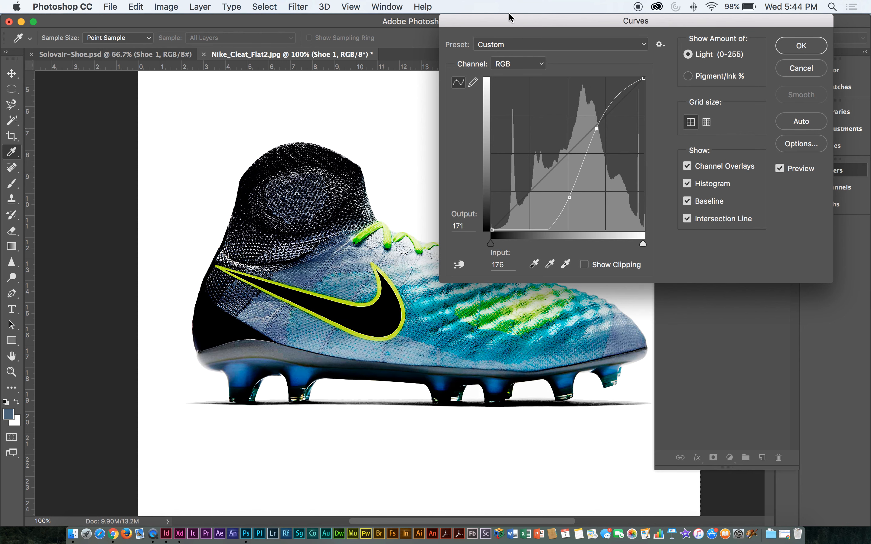
{"action": "left_click_drag", "start_coordinate": [509, 16], "coordinate": [489, 31]}
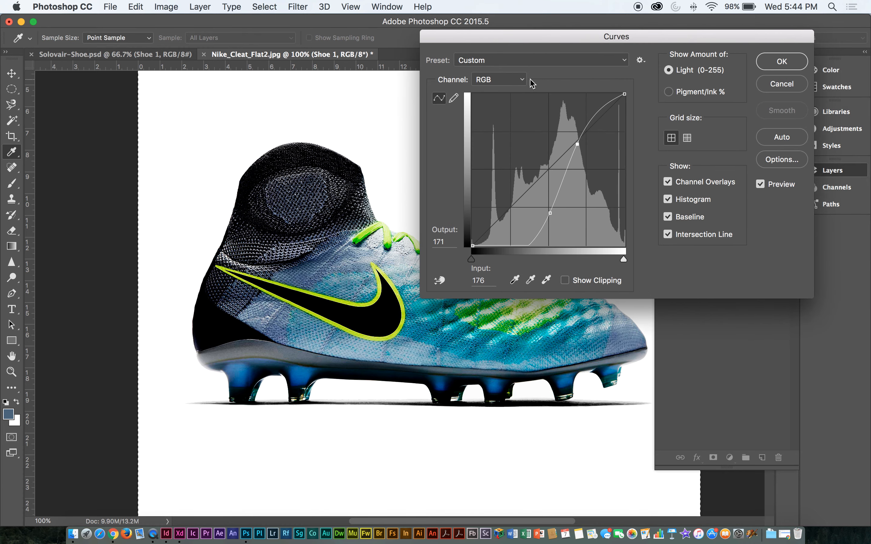
{"action": "left_click_drag", "start_coordinate": [578, 143], "coordinate": [579, 151]}
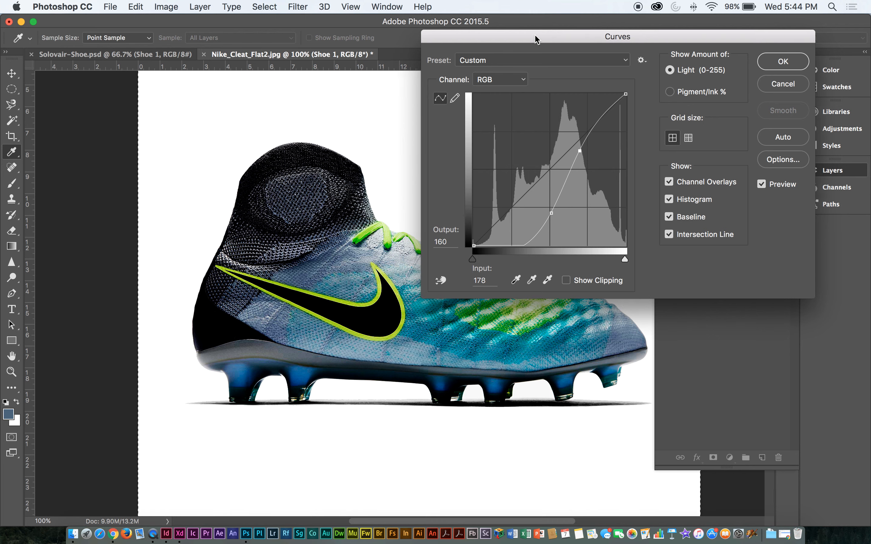
Move the Curves dialog off the cleat and compare its appearance with the preview off and on
{"action": "left_click_drag", "start_coordinate": [532, 35], "coordinate": [562, 4]}
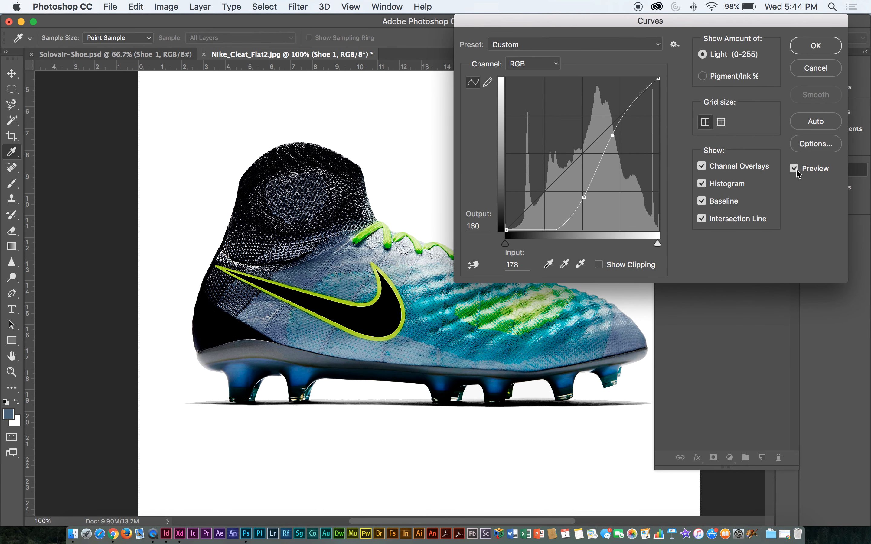
{"action": "left_click_drag", "start_coordinate": [721, 29], "coordinate": [692, 31]}
{"action": "left_click", "coordinate": [766, 173]}
{"action": "left_click", "coordinate": [767, 172]}
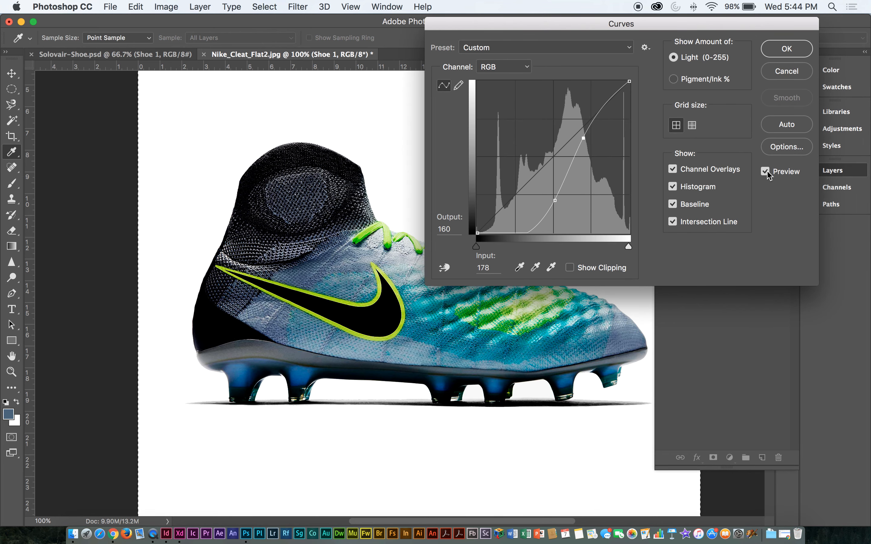
{"action": "left_click", "coordinate": [766, 173]}
{"action": "left_click", "coordinate": [766, 173]}
{"action": "left_click", "coordinate": [767, 173]}
{"action": "left_click", "coordinate": [767, 172]}
{"action": "left_click", "coordinate": [766, 172]}
{"action": "left_click", "coordinate": [767, 173]}
Compare the four auto color correction algorithms for the Curves adjustment on the cleat and accept Enhance Brightness and Contrast
{"action": "left_click_drag", "start_coordinate": [670, 29], "coordinate": [687, 44]}
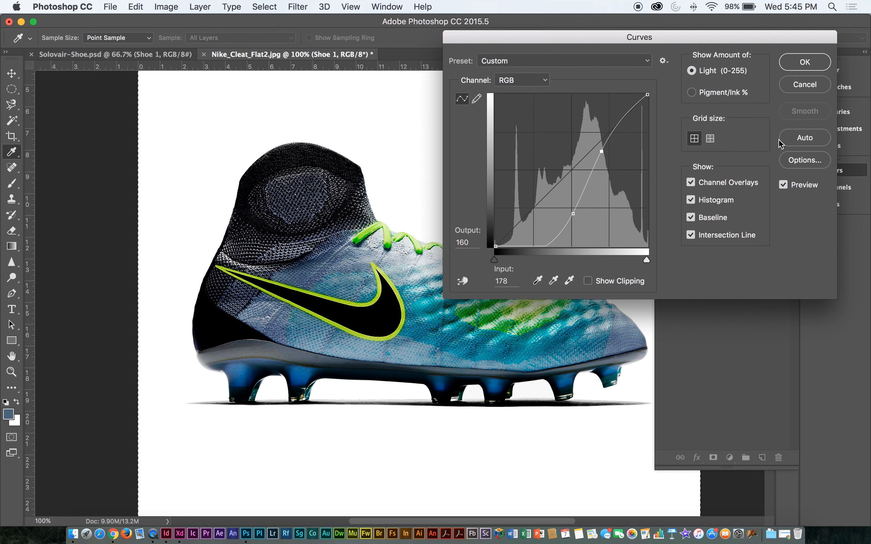
{"action": "left_click", "coordinate": [803, 161]}
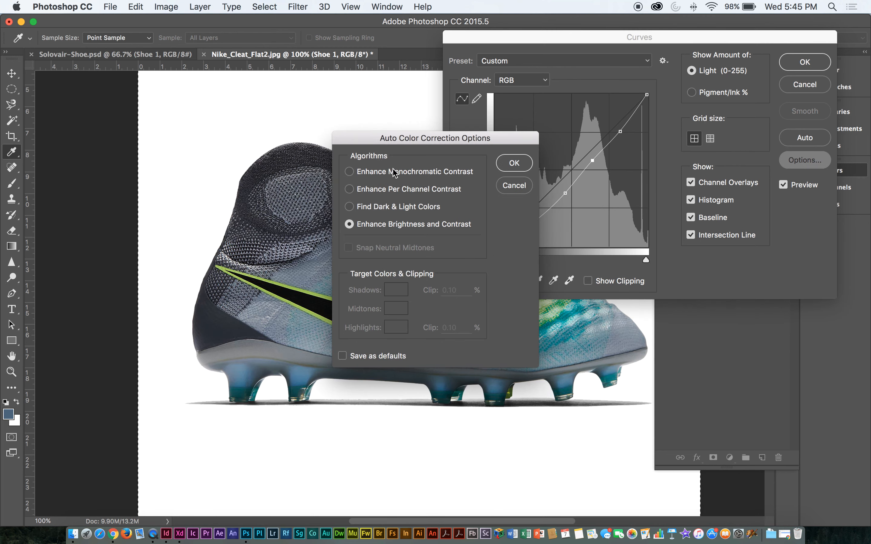
{"action": "left_click_drag", "start_coordinate": [378, 143], "coordinate": [534, 244]}
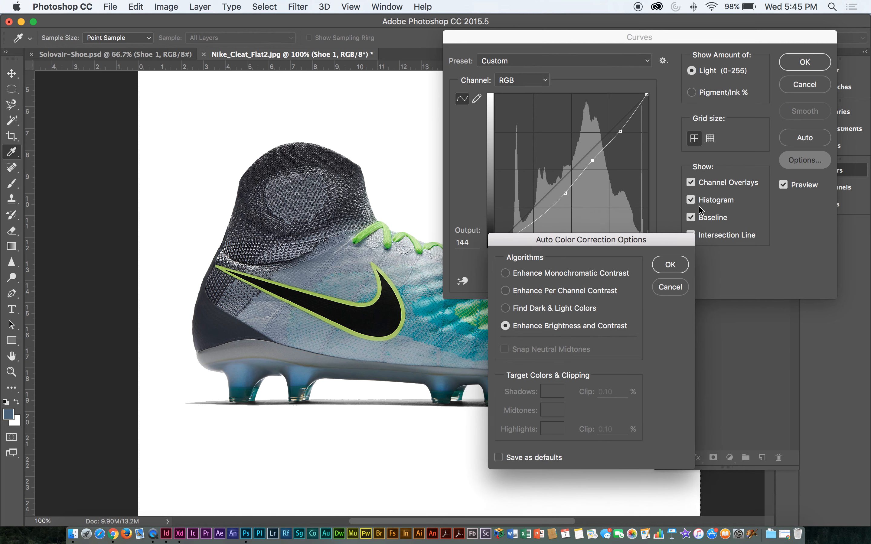
{"action": "left_click", "coordinate": [505, 274]}
{"action": "left_click", "coordinate": [505, 291]}
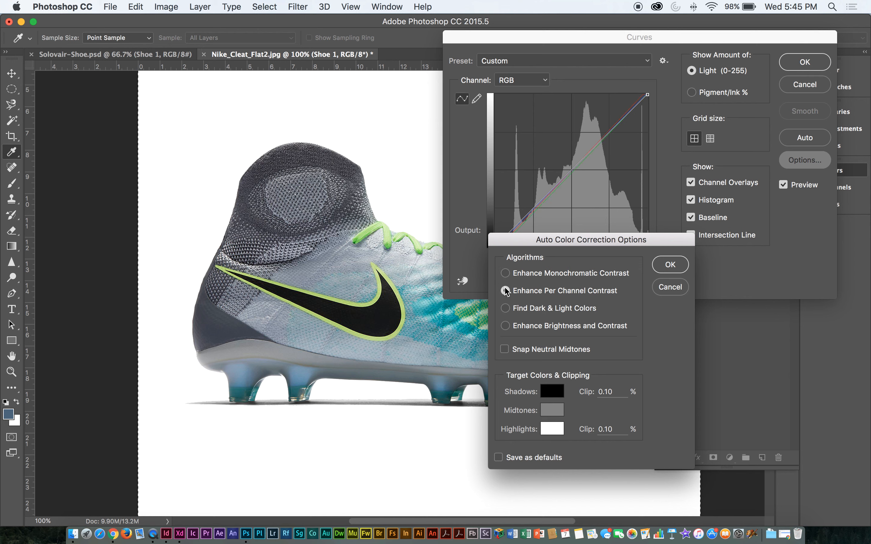
{"action": "left_click", "coordinate": [505, 308]}
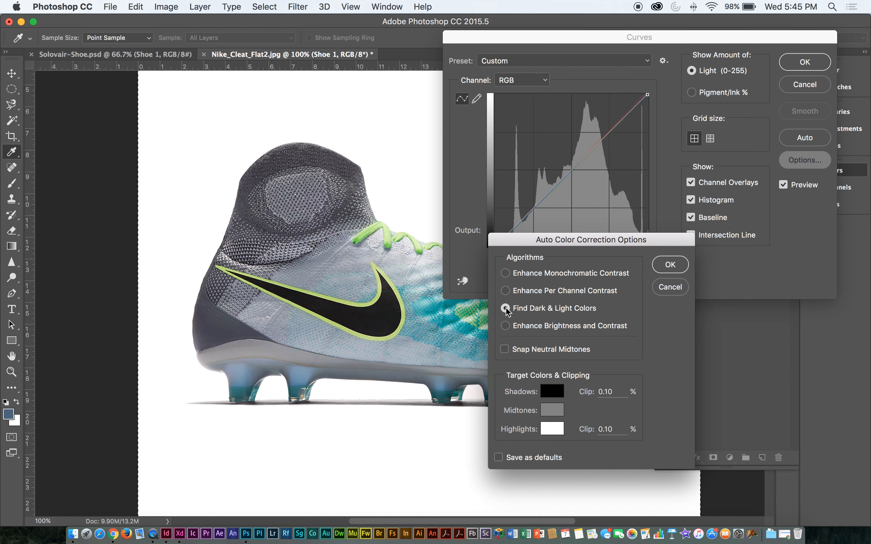
{"action": "left_click", "coordinate": [506, 326]}
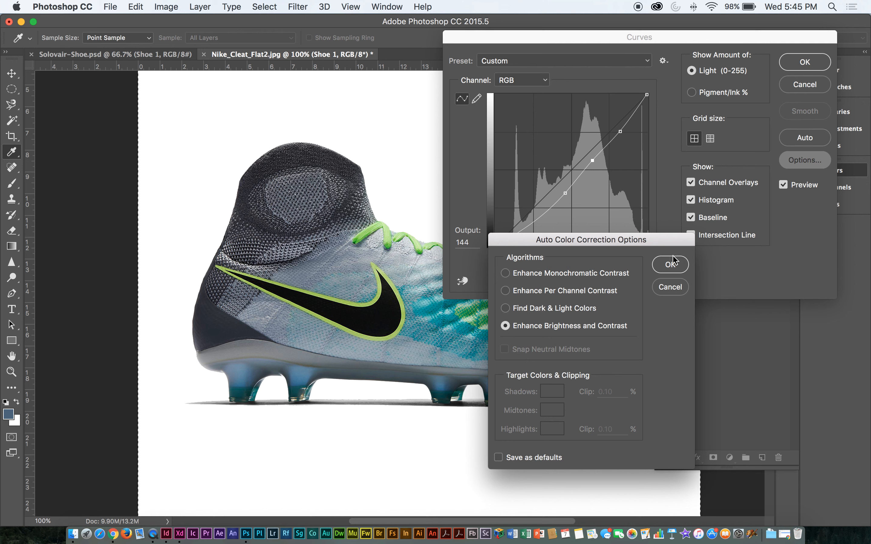
{"action": "left_click", "coordinate": [677, 265]}
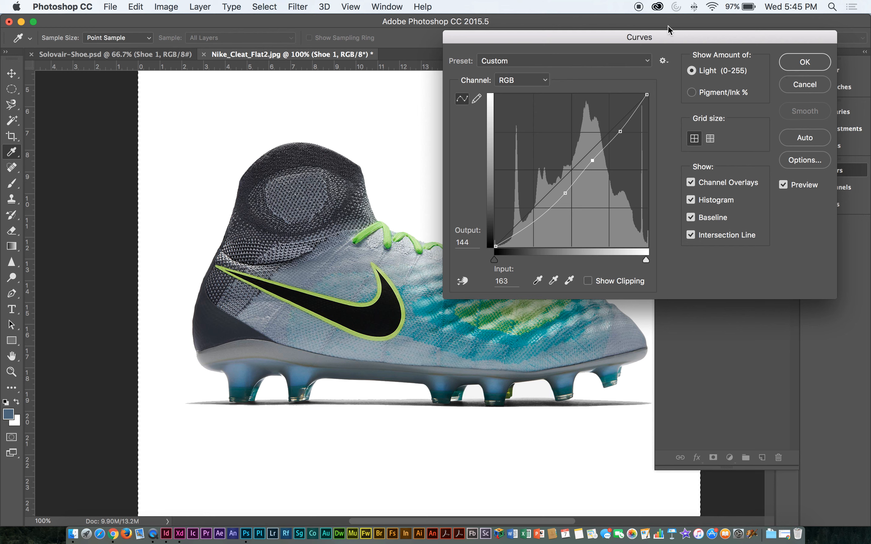
Pull the lower curve point to input 125, output 72, moving the Curves dialog around to see its effect on the cleat
{"action": "left_click_drag", "start_coordinate": [664, 42], "coordinate": [616, 90]}
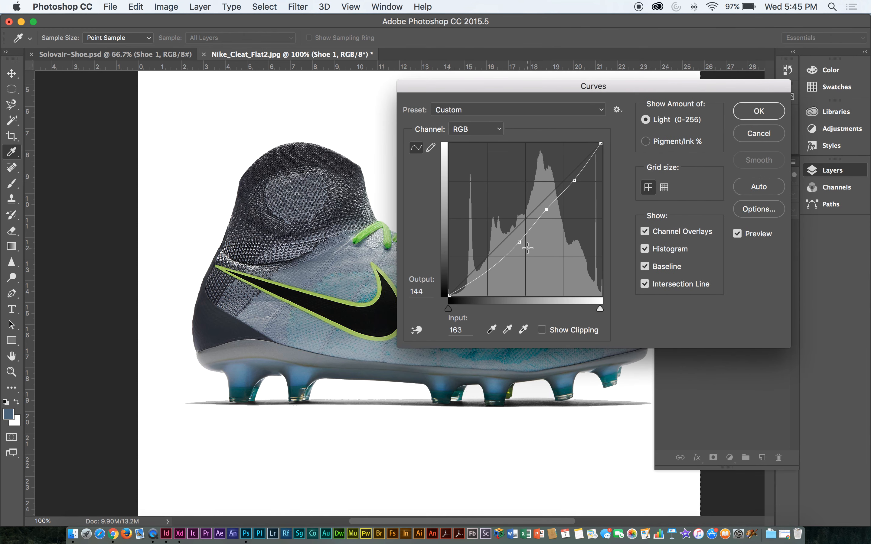
{"action": "left_click_drag", "start_coordinate": [522, 244], "coordinate": [523, 252]}
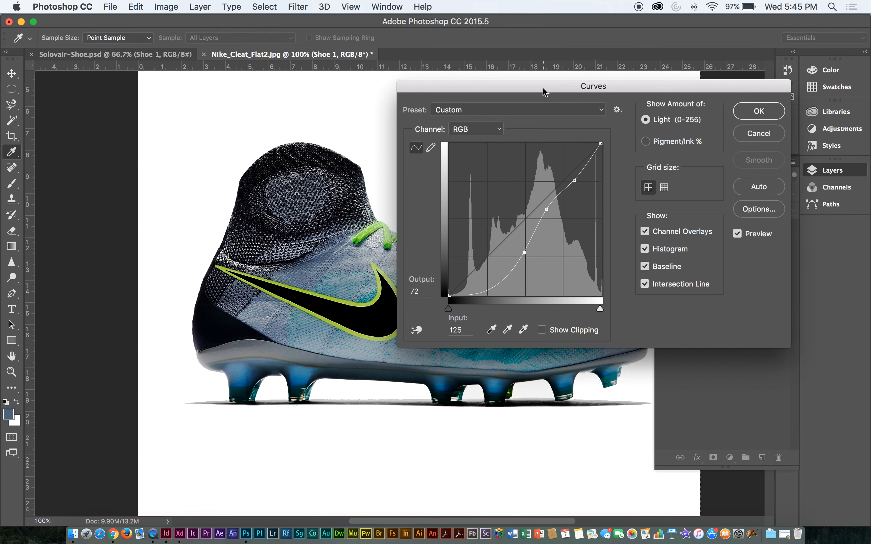
{"action": "left_click_drag", "start_coordinate": [544, 89], "coordinate": [564, 100]}
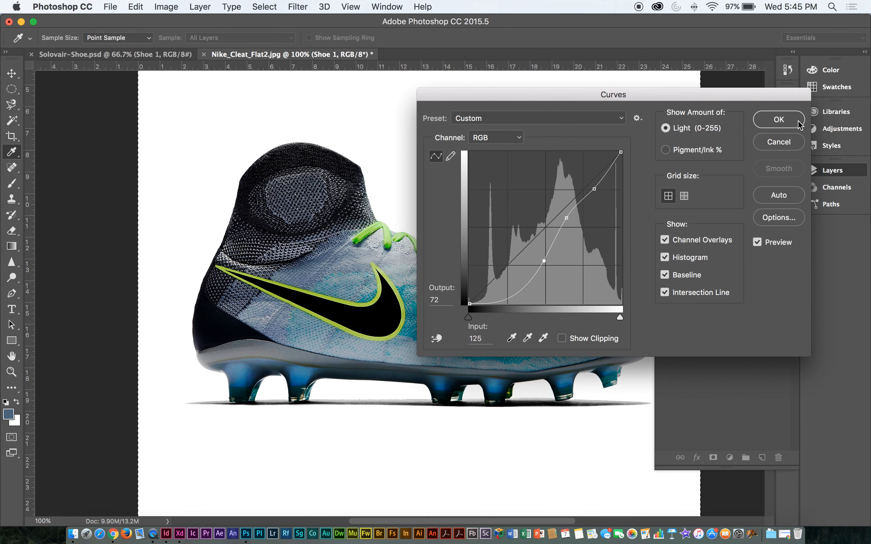
{"action": "left_click_drag", "start_coordinate": [764, 101], "coordinate": [732, 109]}
Reset the Curves adjustment to its default straight line without closing the dialog
{"action": "key", "text": "alt"}
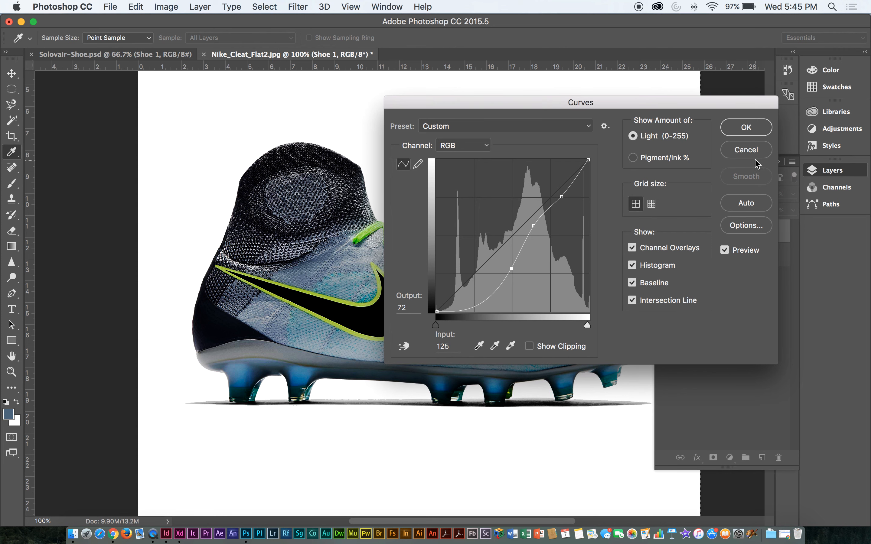
{"action": "key", "text": "alt"}
{"action": "key", "text": "alt"}
{"action": "key", "text": "alt"}
{"action": "left_click", "coordinate": [752, 153], "text": "alt"}
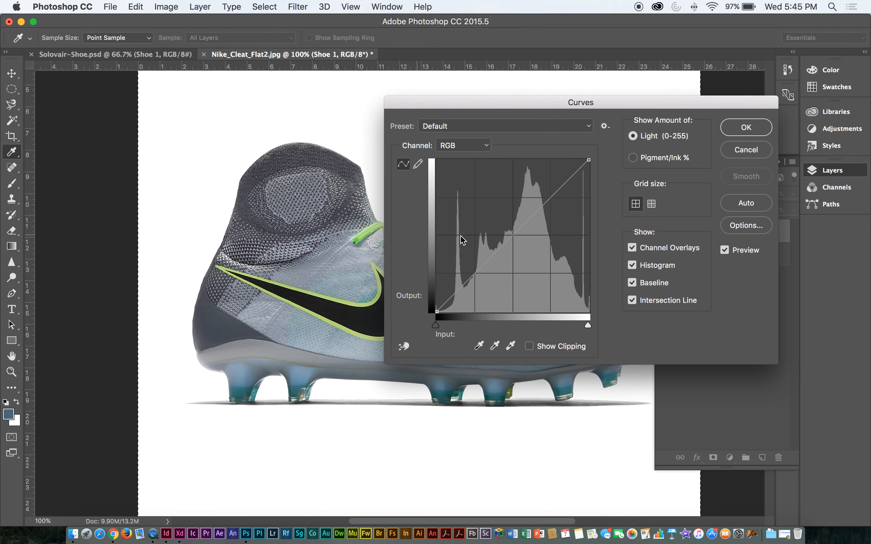
Add three points along the curve, pull the middle one to input 145, output 105, and close Curves with the changes discarded
{"action": "left_click", "coordinate": [513, 234]}
{"action": "left_click", "coordinate": [554, 193]}
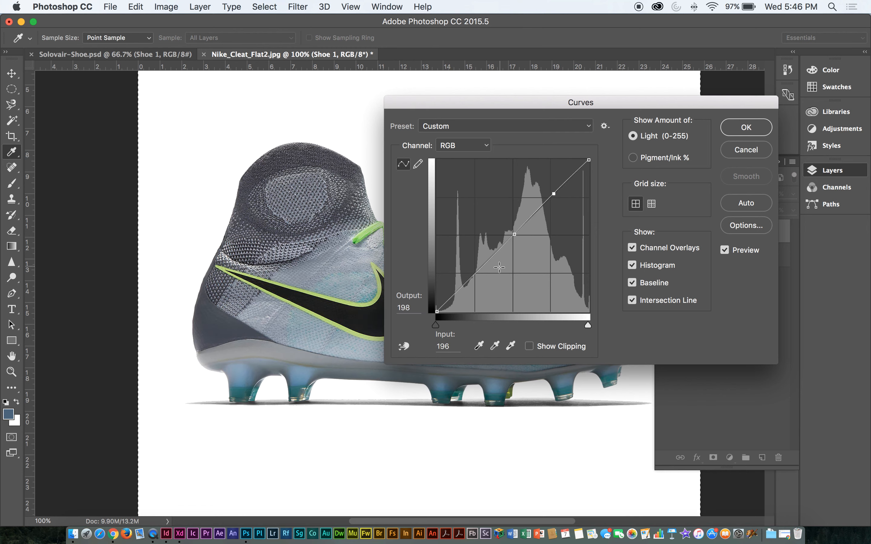
{"action": "left_click", "coordinate": [476, 273]}
{"action": "left_click_drag", "start_coordinate": [513, 234], "coordinate": [524, 249]}
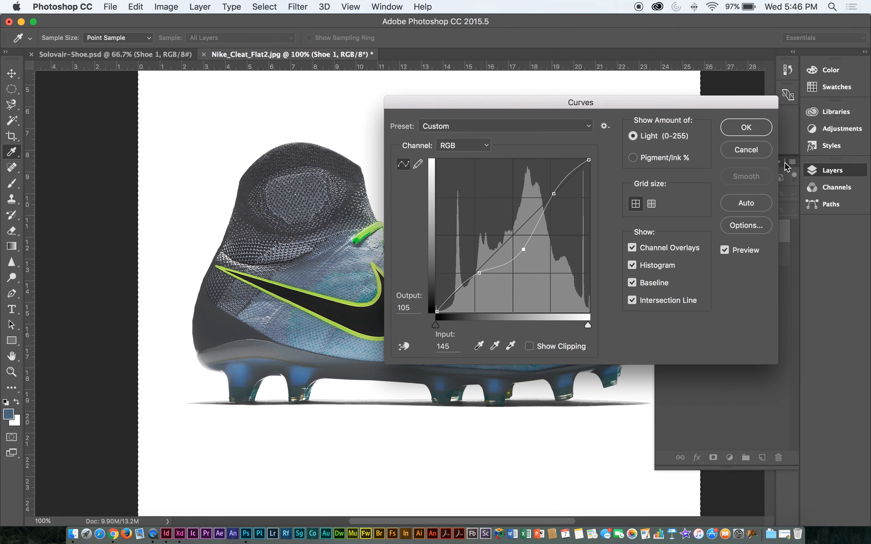
{"action": "key", "text": "alt"}
{"action": "left_click", "coordinate": [750, 151]}
{"action": "left_click", "coordinate": [750, 130]}
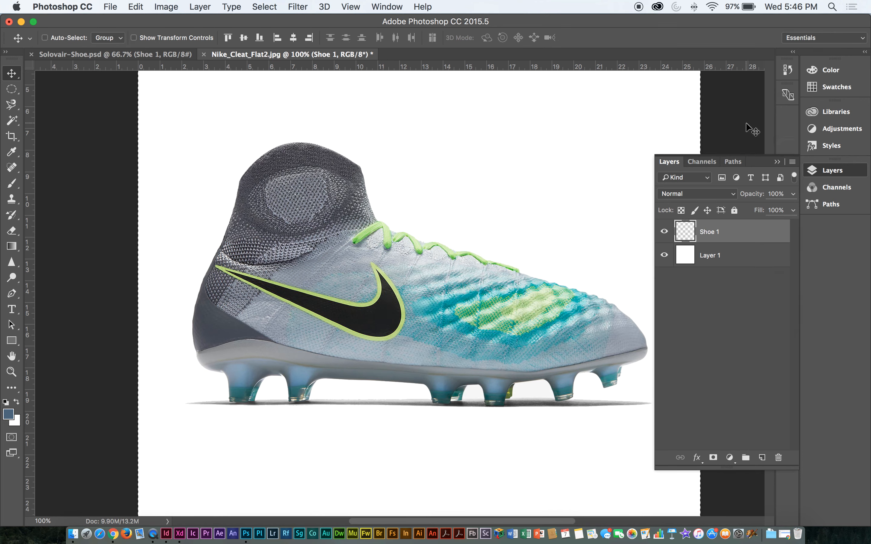
Start Exposure on Shoe 1, move its dialog higher, and try exposures of +0.13, +2.73 and +1.00
{"action": "left_click", "coordinate": [166, 7]}
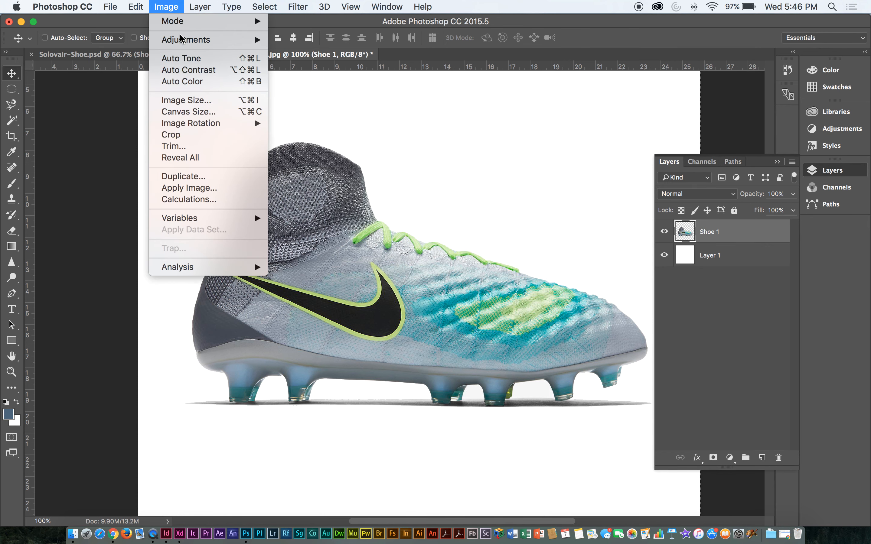
{"action": "mouse_move", "coordinate": [182, 39]}
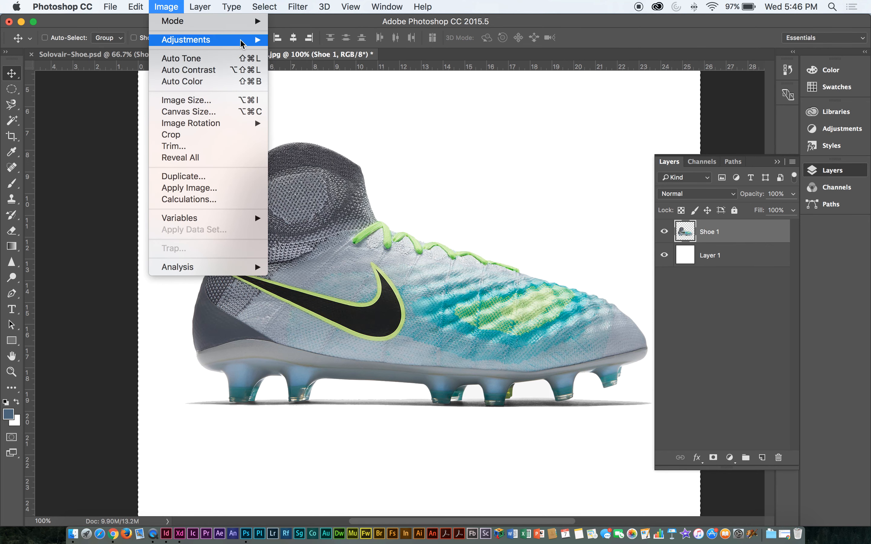
{"action": "left_click", "coordinate": [297, 75]}
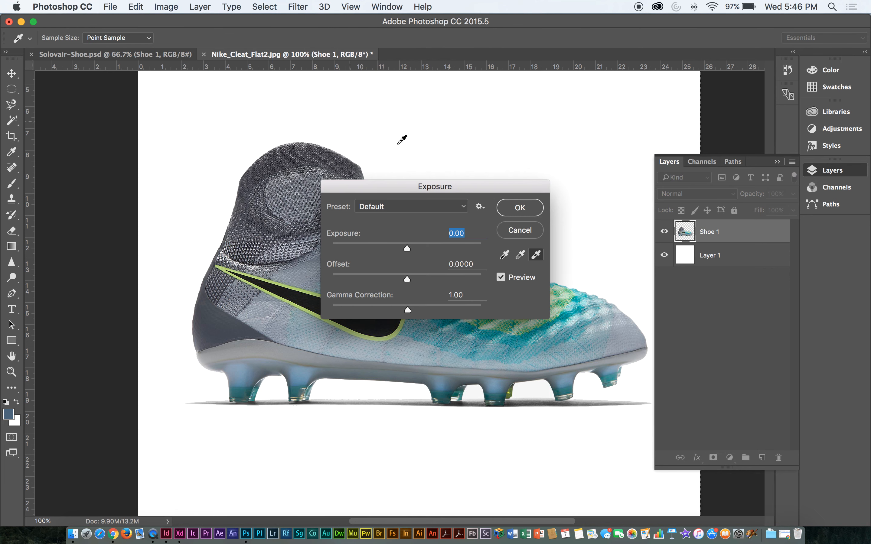
{"action": "left_click_drag", "start_coordinate": [424, 188], "coordinate": [483, 113]}
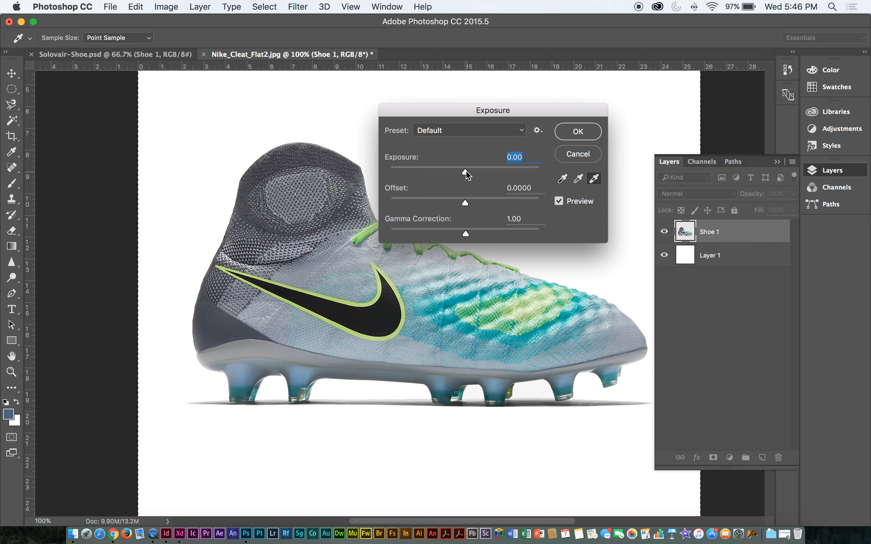
{"action": "left_click_drag", "start_coordinate": [465, 170], "coordinate": [467, 172]}
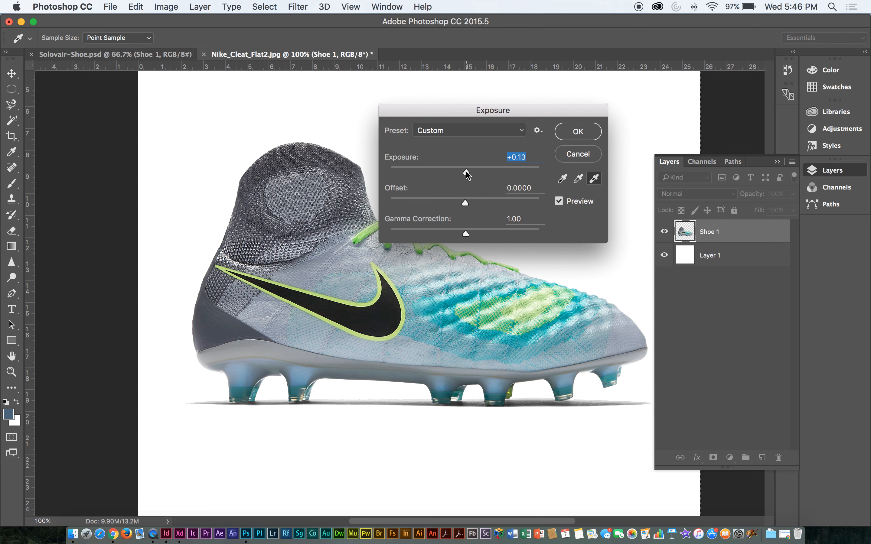
{"action": "left_click_drag", "start_coordinate": [466, 171], "coordinate": [496, 172]}
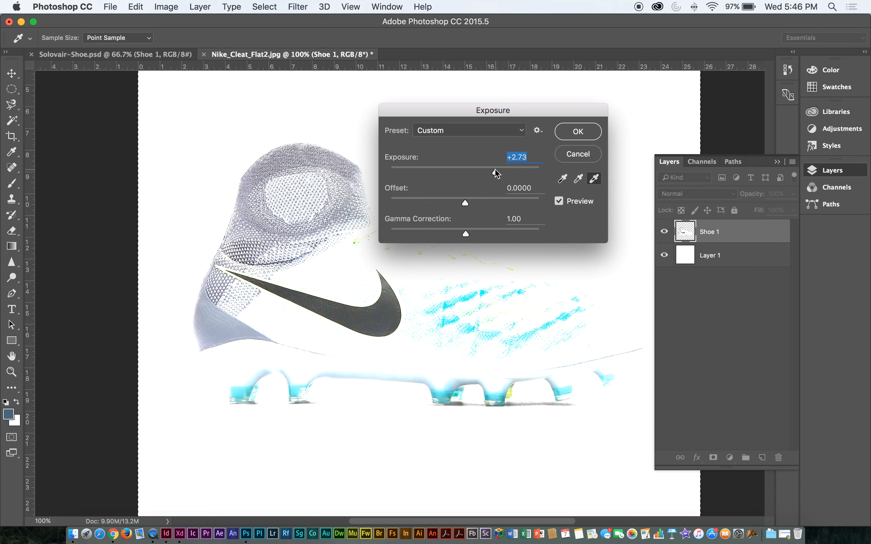
{"action": "left_click_drag", "start_coordinate": [495, 170], "coordinate": [477, 171]}
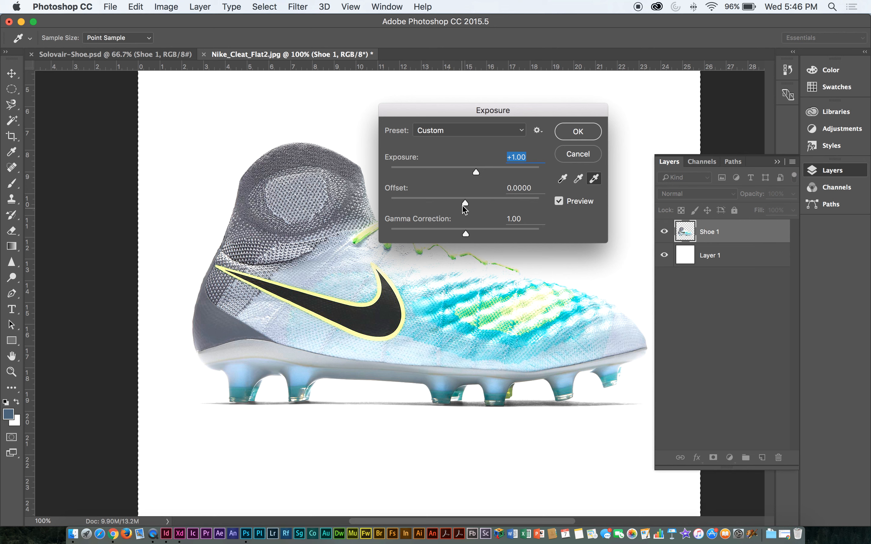
Try an offset of +0.0506 with an exposure of +1.43, and discard the Exposure adjustment
{"action": "left_click_drag", "start_coordinate": [462, 206], "coordinate": [481, 172]}
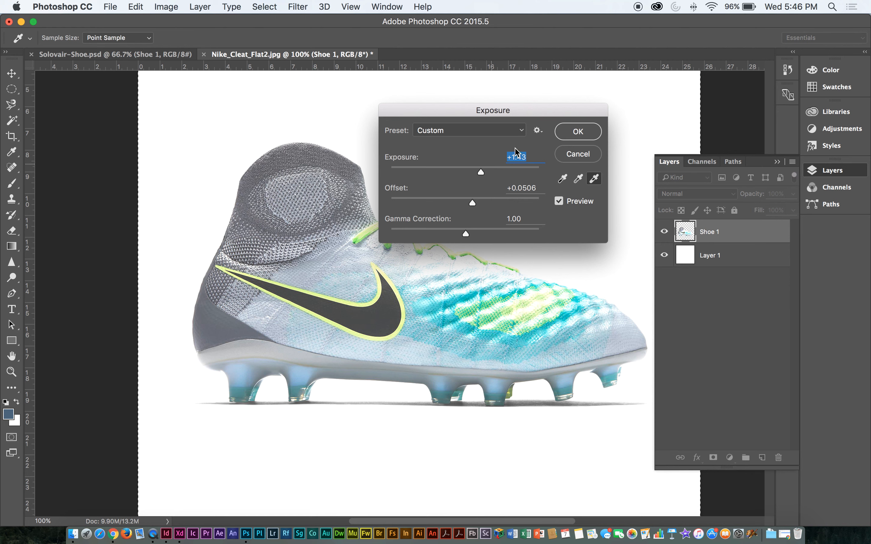
{"action": "left_click", "coordinate": [522, 132]}
{"action": "left_click", "coordinate": [543, 115]}
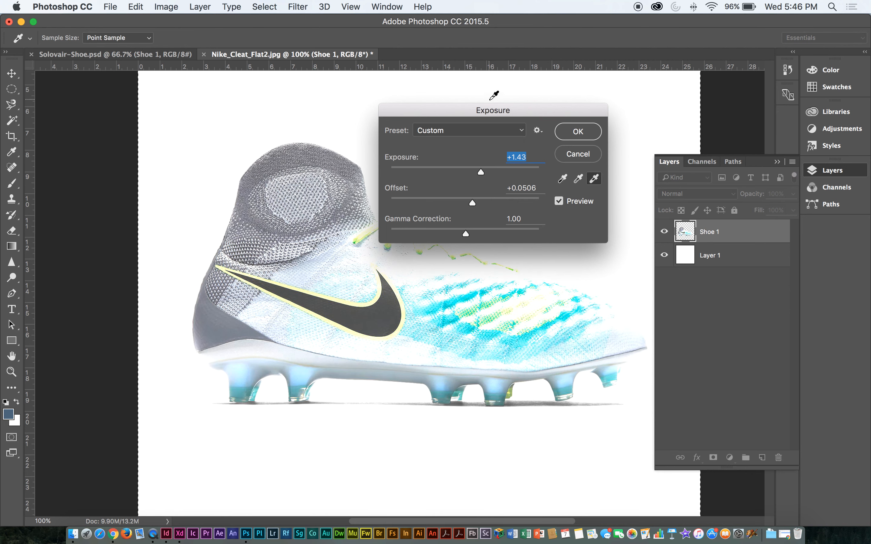
{"action": "left_click", "coordinate": [570, 154]}
Start Vibrance on Shoe 1, try raising both vibrance and saturation, and discard the adjustment
{"action": "left_click", "coordinate": [215, 5]}
{"action": "mouse_move", "coordinate": [166, 7]}
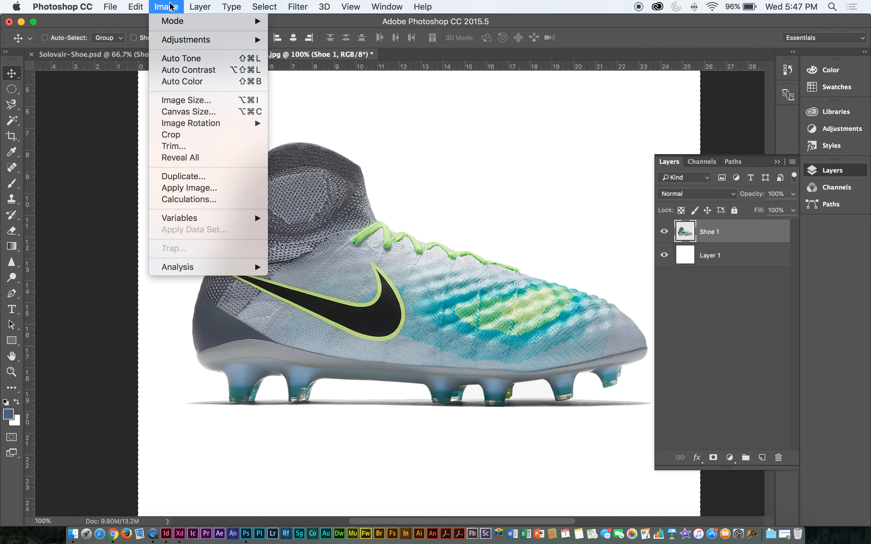
{"action": "mouse_move", "coordinate": [216, 40]}
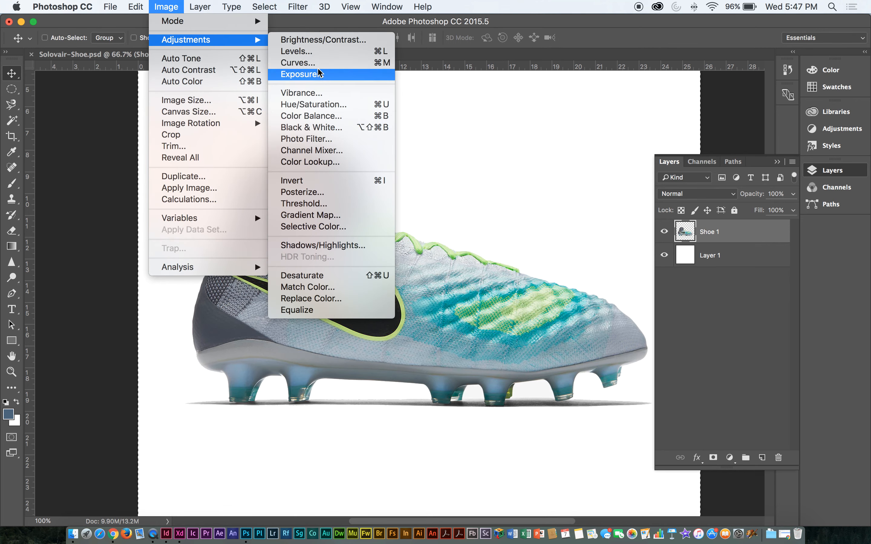
{"action": "left_click", "coordinate": [301, 92]}
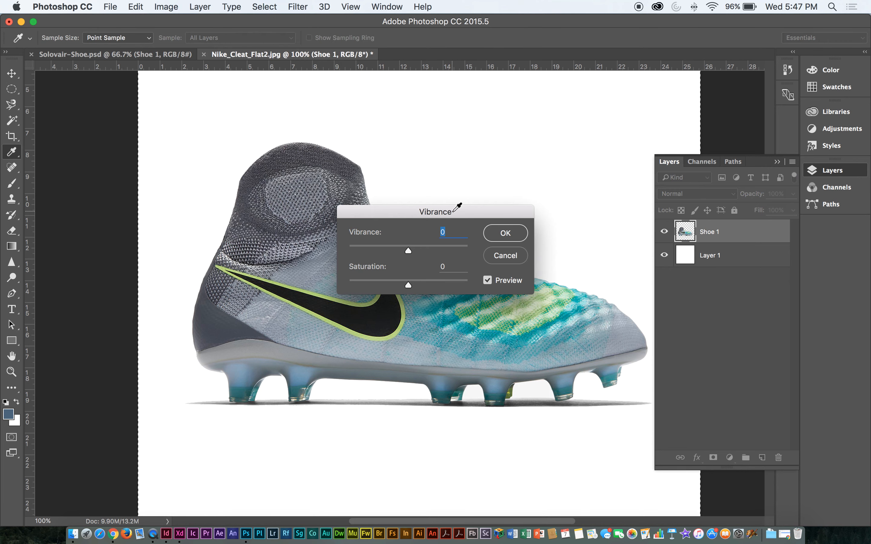
{"action": "left_click_drag", "start_coordinate": [409, 251], "coordinate": [443, 250]}
{"action": "mouse_move", "coordinate": [405, 285]}
{"action": "left_mouse_down"}
{"action": "mouse_move", "coordinate": [461, 283]}
{"action": "mouse_move", "coordinate": [416, 285]}
{"action": "left_mouse_up"}
{"action": "mouse_move", "coordinate": [419, 281]}
{"action": "left_mouse_down"}
{"action": "mouse_move", "coordinate": [411, 281]}
{"action": "mouse_move", "coordinate": [424, 285]}
{"action": "left_mouse_up"}
{"action": "left_click_drag", "start_coordinate": [443, 251], "coordinate": [450, 251]}
{"action": "left_click", "coordinate": [496, 257]}
{"action": "key", "text": "v"}
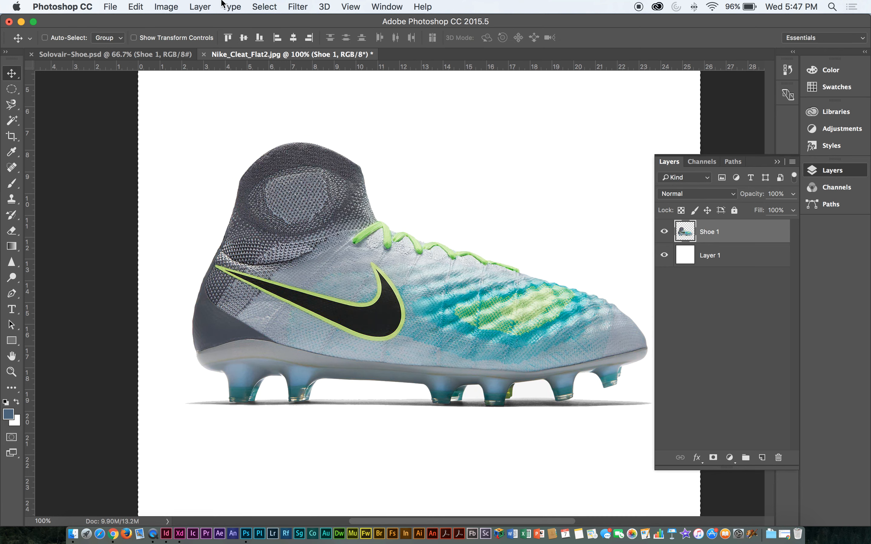
Start Hue/Saturation on Shoe 1 and recolor the cleat with hue -44, saturation +24 and lightness +1
{"action": "left_click", "coordinate": [200, 6]}
{"action": "mouse_move", "coordinate": [166, 7]}
{"action": "mouse_move", "coordinate": [179, 42]}
{"action": "left_click", "coordinate": [314, 104]}
{"action": "left_click_drag", "start_coordinate": [584, 170], "coordinate": [559, 170]}
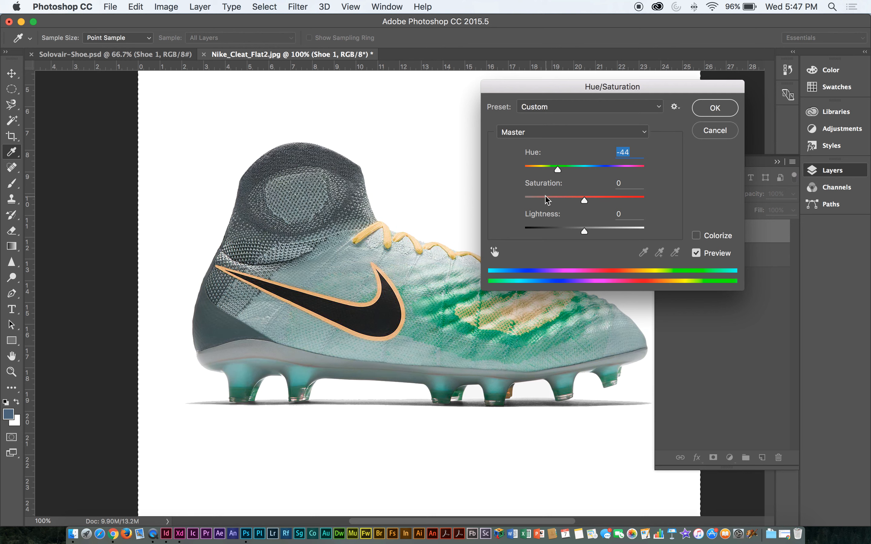
{"action": "mouse_move", "coordinate": [584, 201]}
{"action": "left_mouse_down"}
{"action": "mouse_move", "coordinate": [611, 201]}
{"action": "mouse_move", "coordinate": [583, 229]}
{"action": "mouse_move", "coordinate": [562, 229]}
{"action": "mouse_move", "coordinate": [596, 232]}
{"action": "mouse_move", "coordinate": [584, 230]}
{"action": "mouse_move", "coordinate": [606, 200]}
{"action": "mouse_move", "coordinate": [598, 202]}
{"action": "left_mouse_up"}
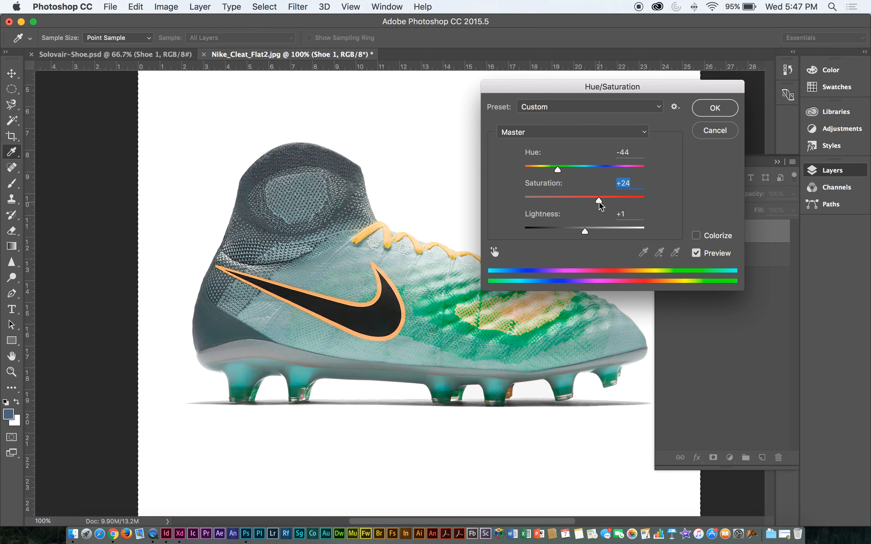
Compare the cleat's original and shifted colors by repeatedly switching the Hue/Saturation preview off and on
{"action": "left_click", "coordinate": [696, 254]}
{"action": "left_click", "coordinate": [696, 254]}
{"action": "left_click", "coordinate": [696, 254]}
{"action": "left_click", "coordinate": [696, 254]}
{"action": "left_click", "coordinate": [696, 254]}
{"action": "left_click", "coordinate": [697, 254]}
{"action": "left_click", "coordinate": [697, 254]}
{"action": "left_click", "coordinate": [697, 254]}
{"action": "left_click", "coordinate": [697, 254]}
{"action": "left_click", "coordinate": [697, 254]}
{"action": "left_click", "coordinate": [697, 253]}
{"action": "left_click", "coordinate": [696, 254]}
Colorize the cleat, try saturation 65 with hue 230 and other hues, and discard the Hue/Saturation adjustment
{"action": "left_click", "coordinate": [696, 236]}
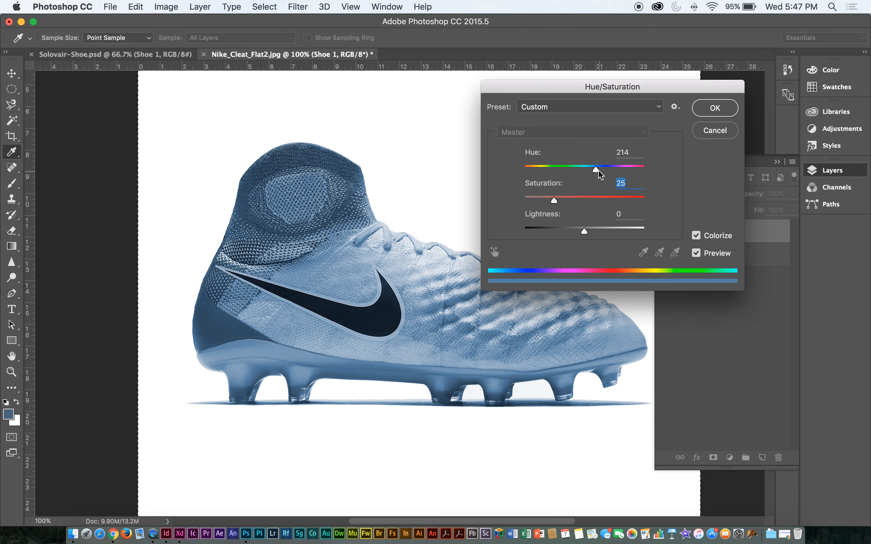
{"action": "left_click_drag", "start_coordinate": [554, 200], "coordinate": [602, 174]}
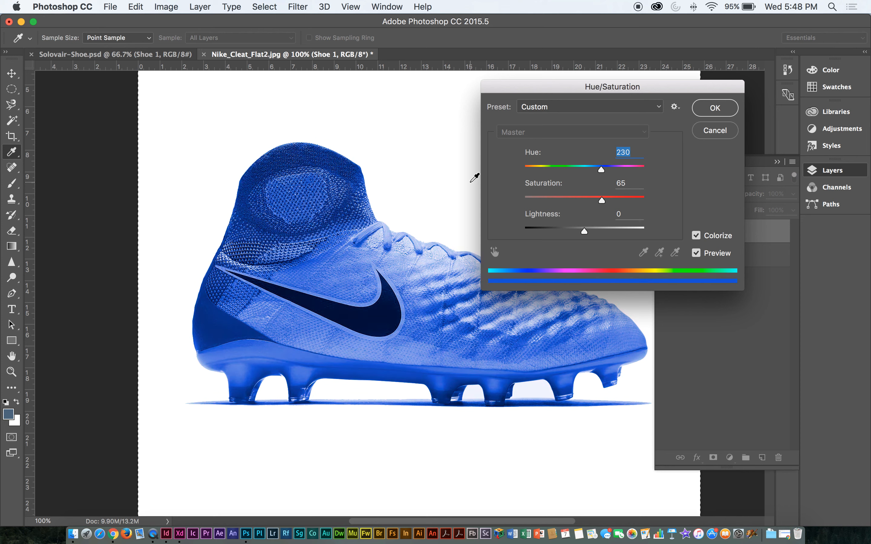
{"action": "left_click_drag", "start_coordinate": [601, 169], "coordinate": [526, 171]}
{"action": "left_click", "coordinate": [715, 130]}
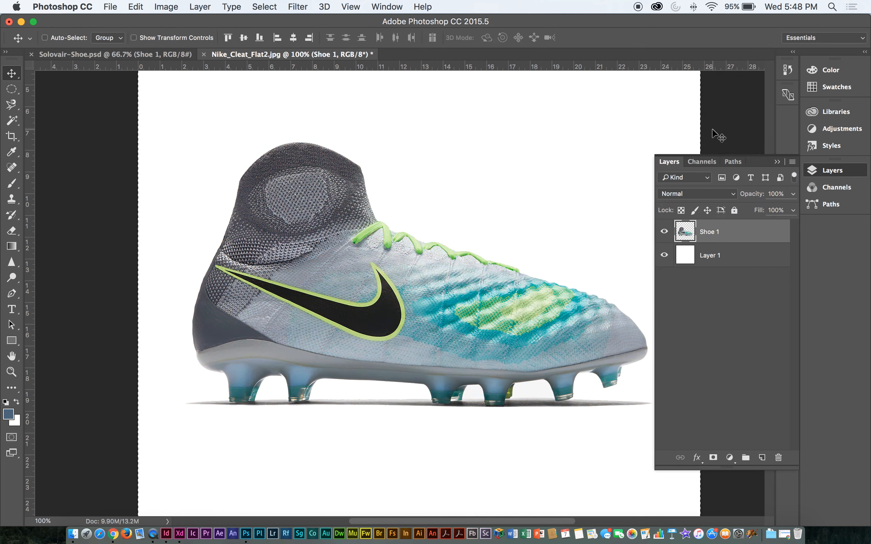
Open the Photo Filter adjustment for Shoe 1 and move its dialog away from the middle of the cleat
{"action": "left_click", "coordinate": [257, 8]}
{"action": "mouse_move", "coordinate": [166, 6]}
{"action": "mouse_move", "coordinate": [248, 39]}
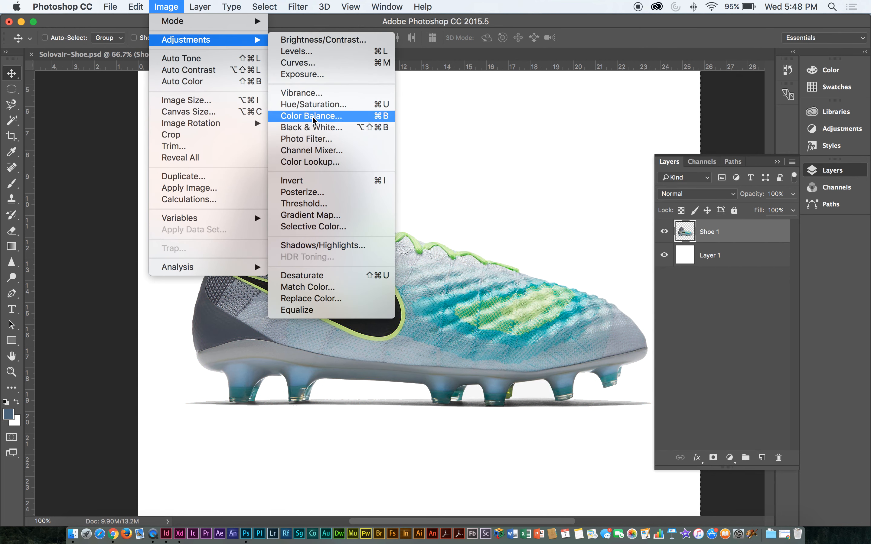
{"action": "left_click", "coordinate": [319, 144]}
{"action": "left_click_drag", "start_coordinate": [467, 194], "coordinate": [561, 121]}
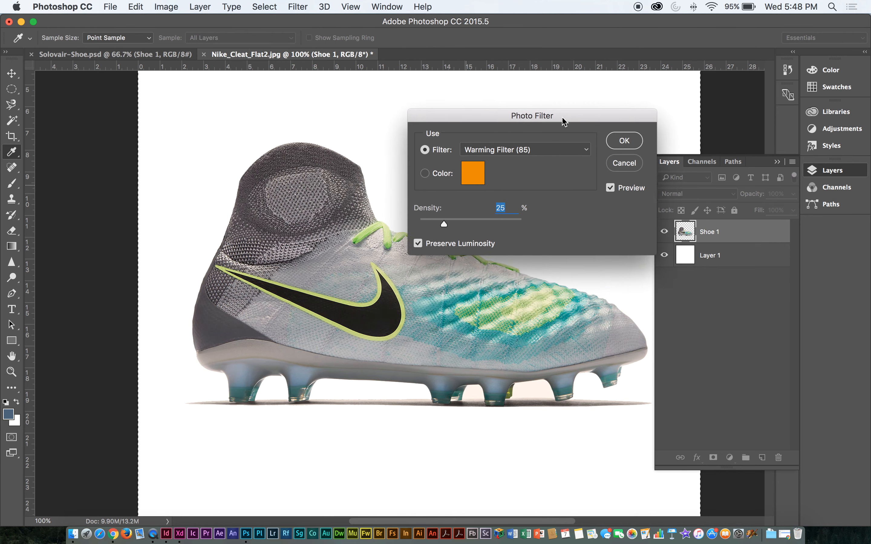
Try the Cooling Filter (80), Yellow and Violet photo filters on the cleat
{"action": "left_click", "coordinate": [581, 145]}
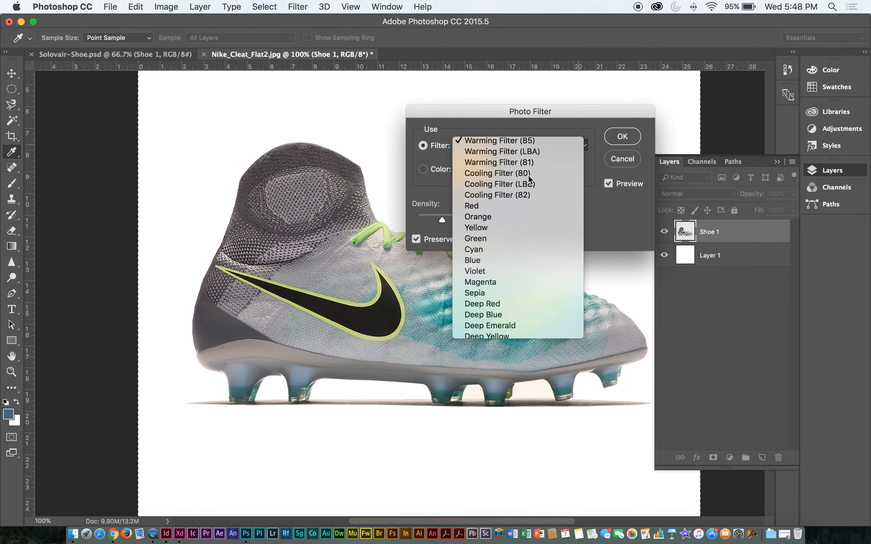
{"action": "left_click", "coordinate": [527, 175]}
{"action": "left_click", "coordinate": [585, 148]}
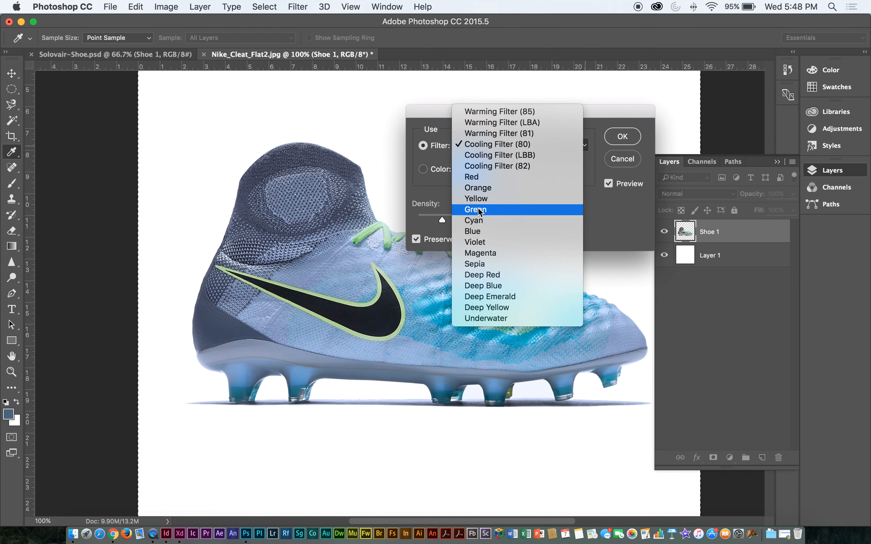
{"action": "left_click", "coordinate": [479, 198]}
{"action": "left_click", "coordinate": [584, 147]}
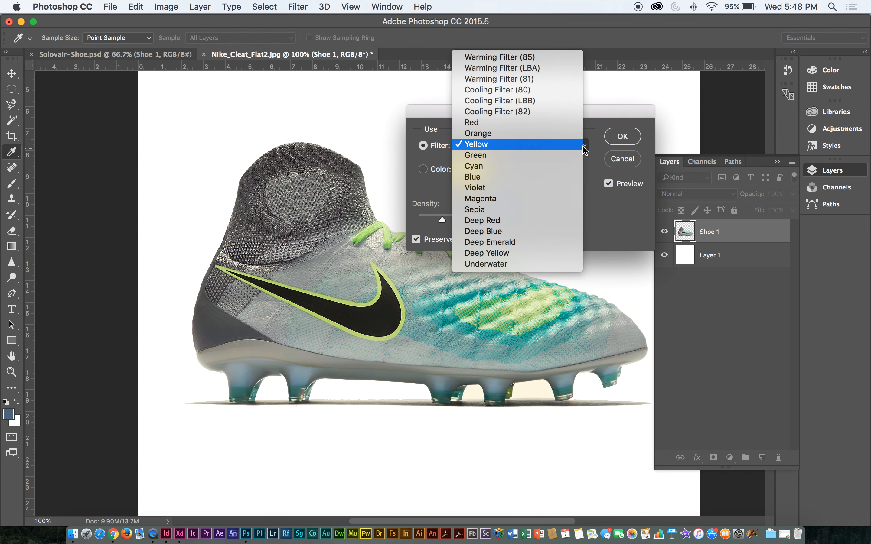
{"action": "left_click", "coordinate": [464, 189]}
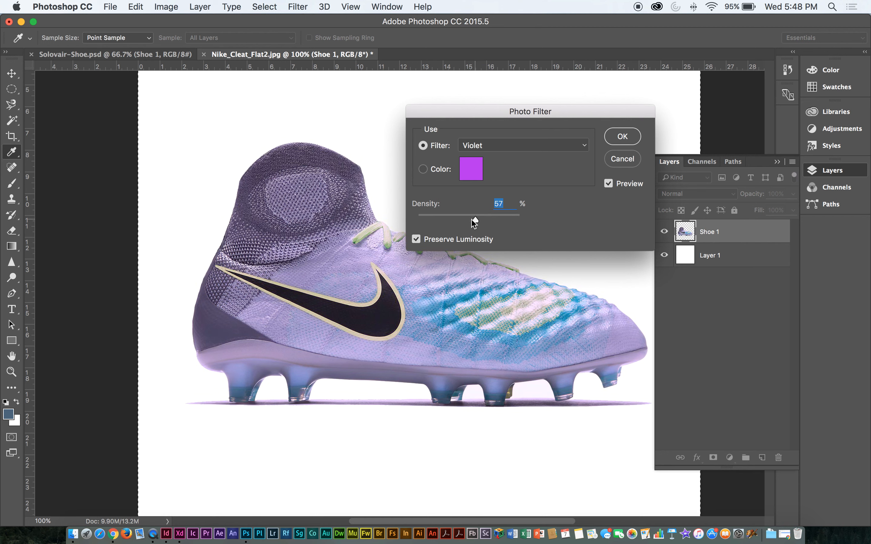
Raise the photo filter's density to 80% and switch the filter to Warming Filter (81)
{"action": "left_click_drag", "start_coordinate": [478, 218], "coordinate": [500, 219]}
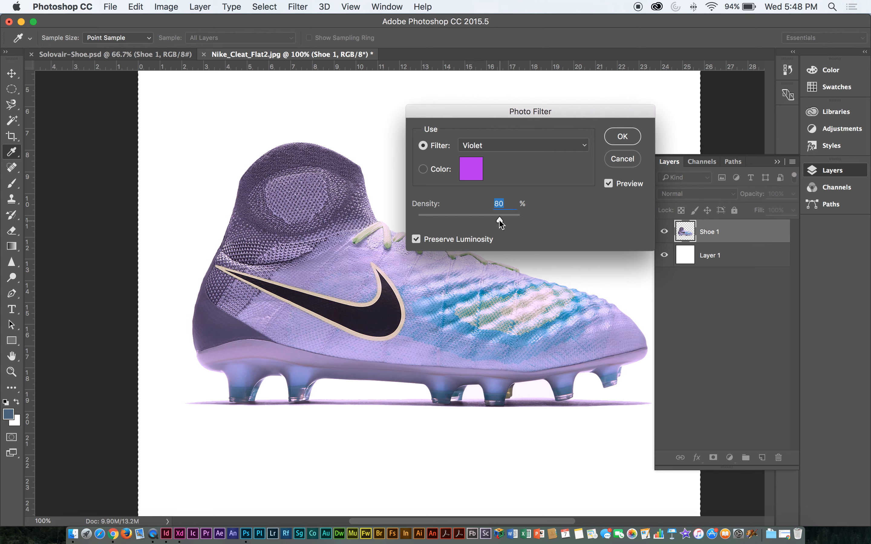
{"action": "left_click", "coordinate": [583, 146]}
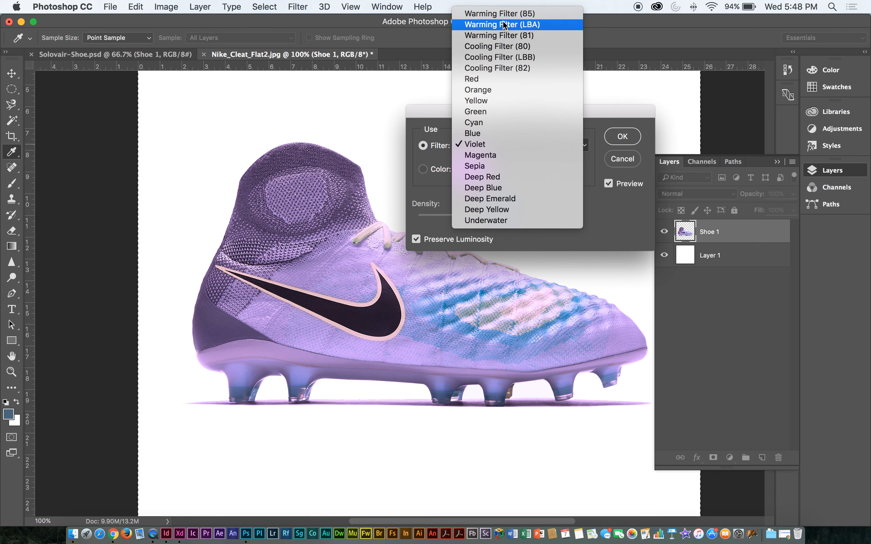
{"action": "left_click", "coordinate": [506, 36]}
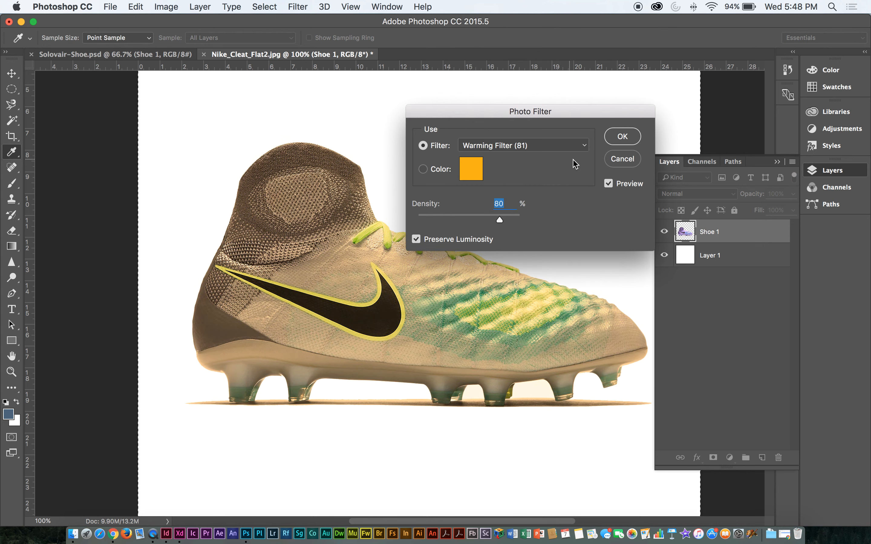
Switch the photo filter to a custom color and pick the strong blue 161fda for it
{"action": "left_click", "coordinate": [425, 170]}
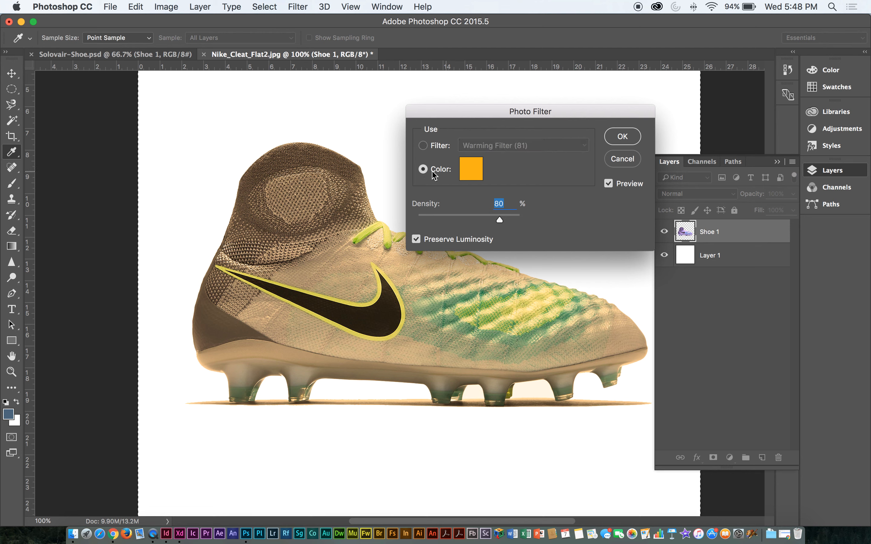
{"action": "left_click", "coordinate": [476, 173]}
{"action": "left_click", "coordinate": [574, 358]}
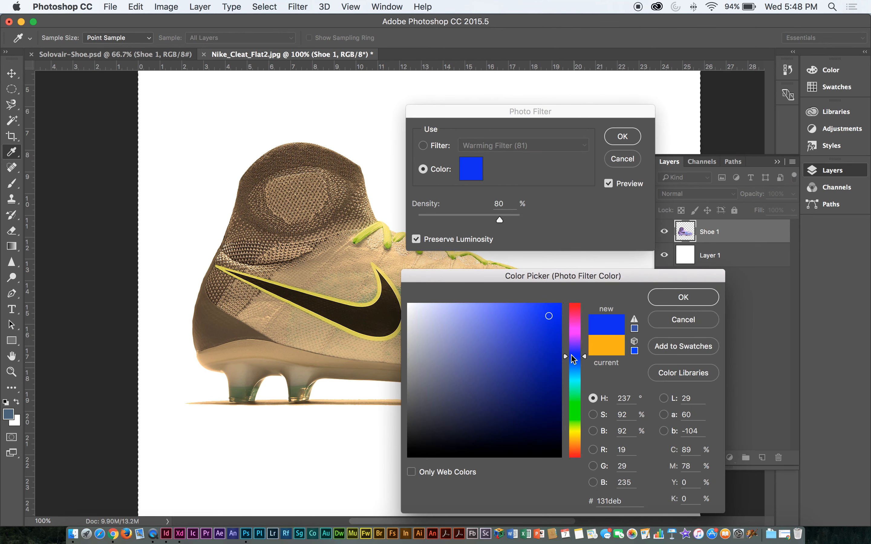
{"action": "left_click_drag", "start_coordinate": [523, 354], "coordinate": [519, 340]}
{"action": "mouse_move", "coordinate": [480, 282]}
{"action": "left_mouse_down"}
{"action": "mouse_move", "coordinate": [661, 252]}
{"action": "mouse_move", "coordinate": [645, 259]}
{"action": "left_mouse_up"}
{"action": "left_click_drag", "start_coordinate": [673, 321], "coordinate": [711, 302]}
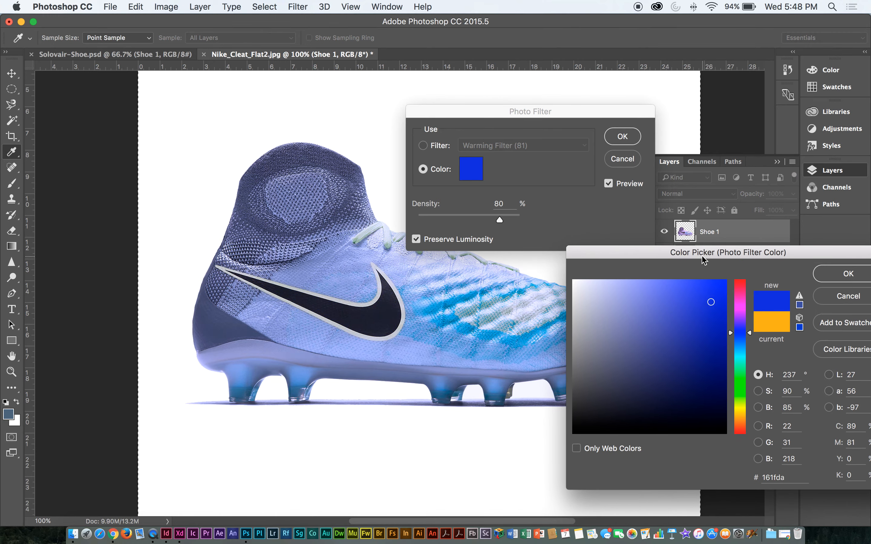
{"action": "left_click_drag", "start_coordinate": [704, 259], "coordinate": [209, 169]}
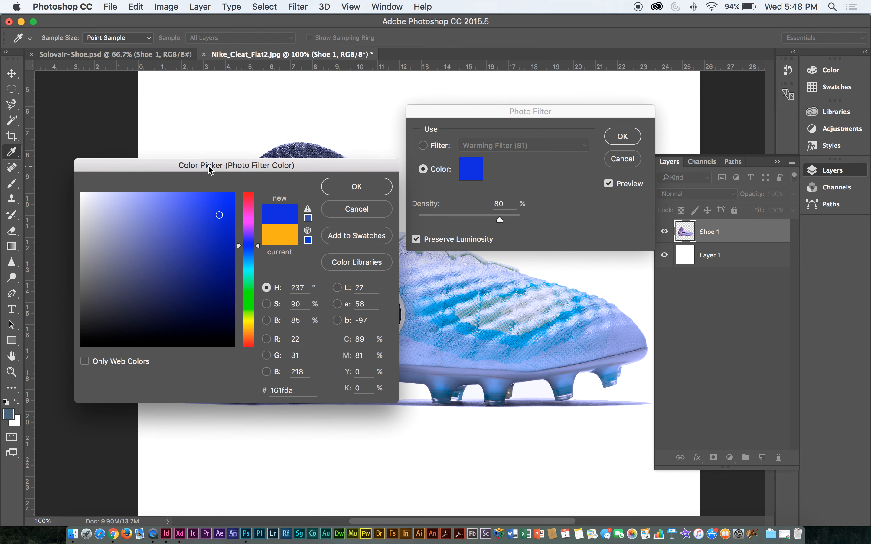
{"action": "left_click", "coordinate": [355, 191]}
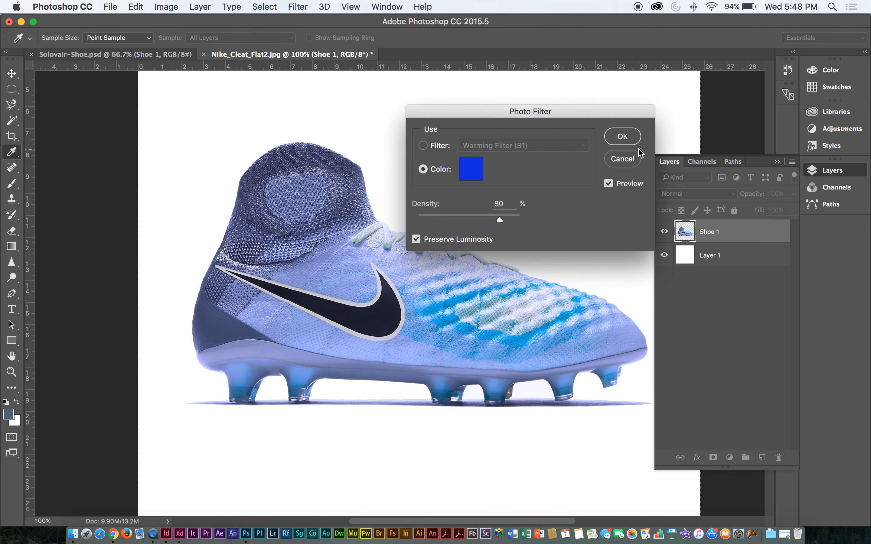
Reset the Photo Filter settings and apply Warming Filter (85) at 25% density to the cleat
{"action": "key", "text": "alt"}
{"action": "left_click", "coordinate": [624, 162], "text": "alt"}
{"action": "key", "text": "alt"}
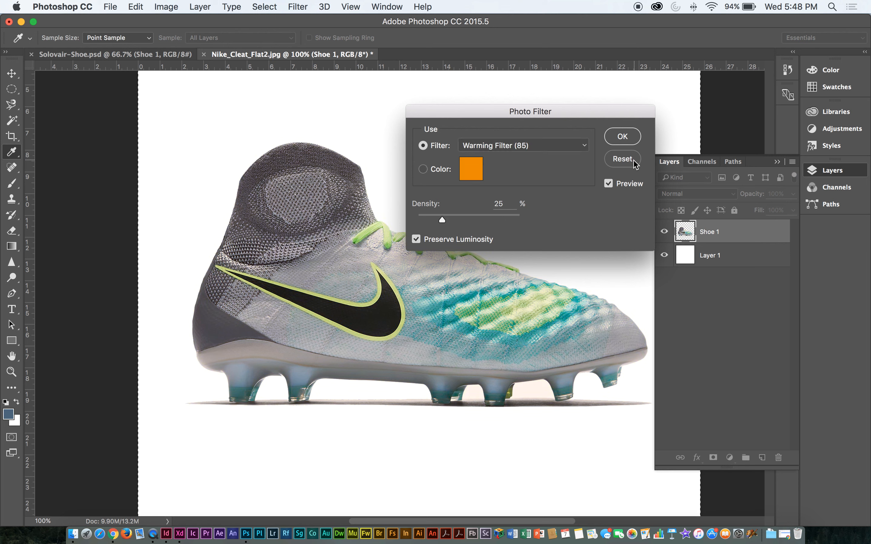
{"action": "key", "text": "alt"}
{"action": "key", "text": "alt"}
{"action": "left_click", "coordinate": [630, 144]}
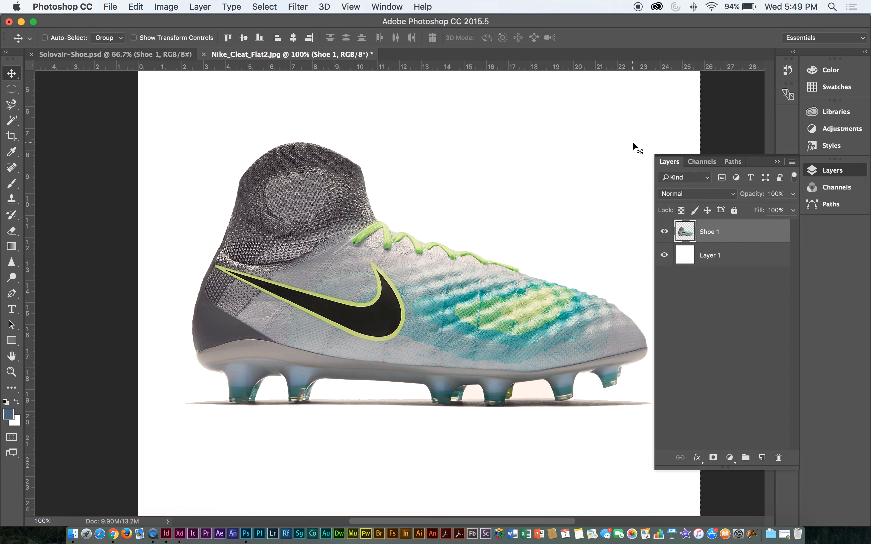
Deselect the active selection in the cleat document
{"action": "left_click", "coordinate": [172, 5]}
{"action": "left_click", "coordinate": [88, 102]}
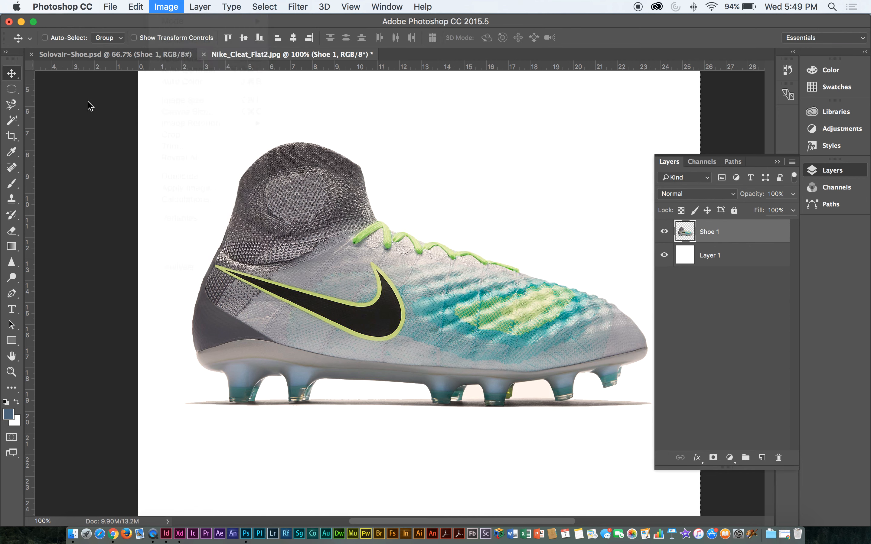
{"action": "key", "text": "super+d"}
Start Gradient Map on Shoe 1, try the yellow-violet-orange-blue and rainbow gradients, and discard the adjustment
{"action": "left_click", "coordinate": [199, 6]}
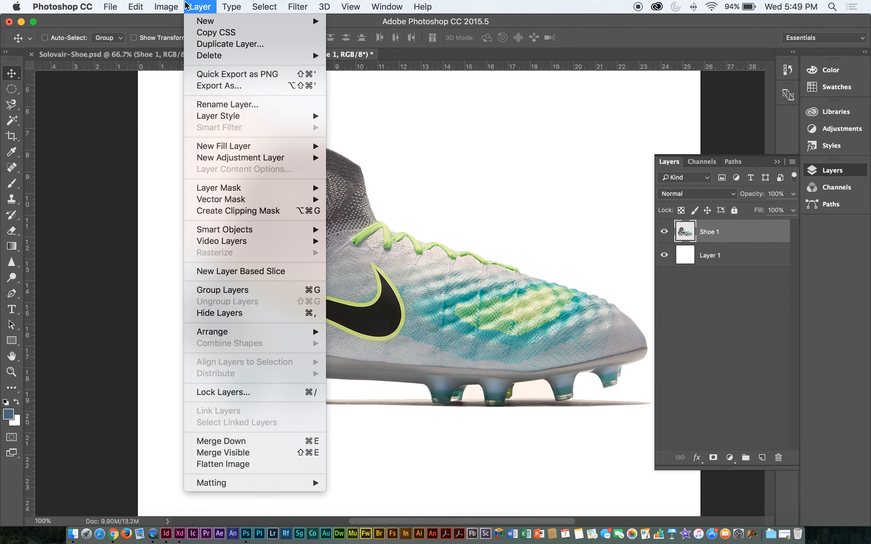
{"action": "mouse_move", "coordinate": [167, 6]}
{"action": "mouse_move", "coordinate": [179, 37]}
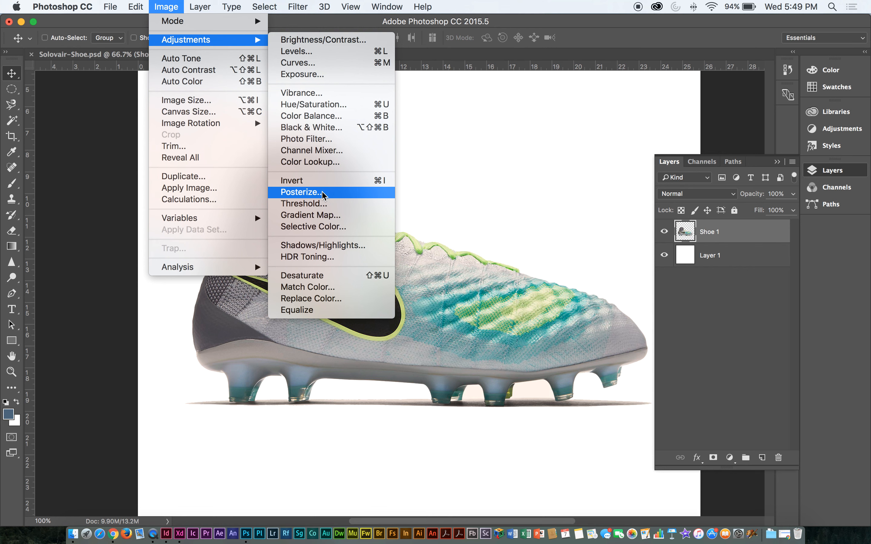
{"action": "left_click", "coordinate": [325, 215]}
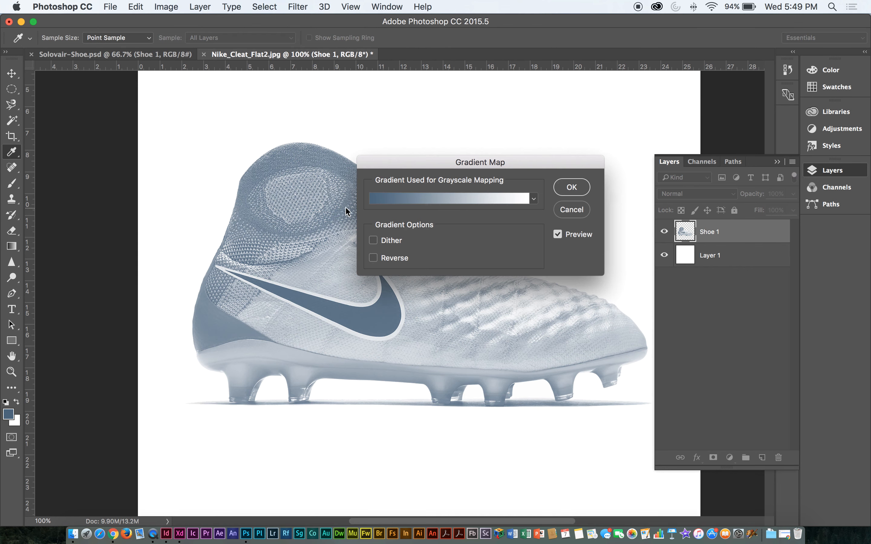
{"action": "left_click_drag", "start_coordinate": [492, 164], "coordinate": [555, 81]}
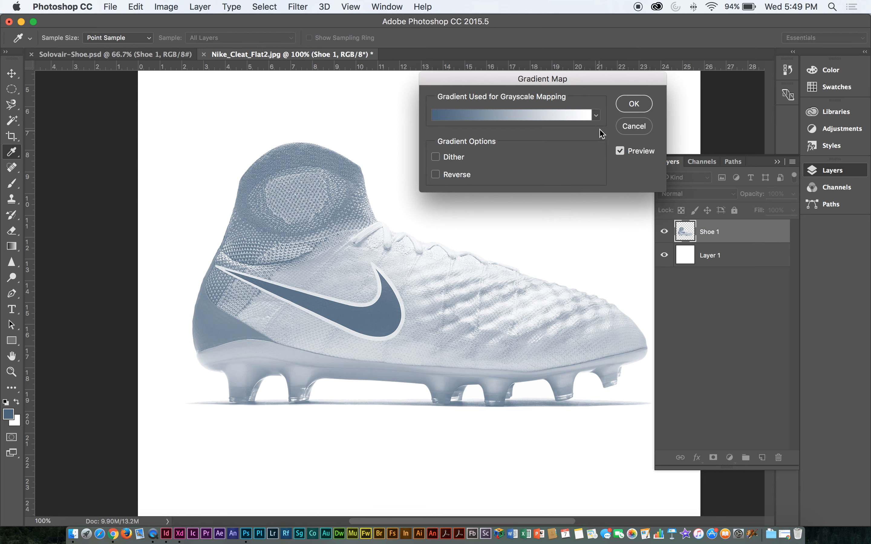
{"action": "left_click", "coordinate": [596, 115]}
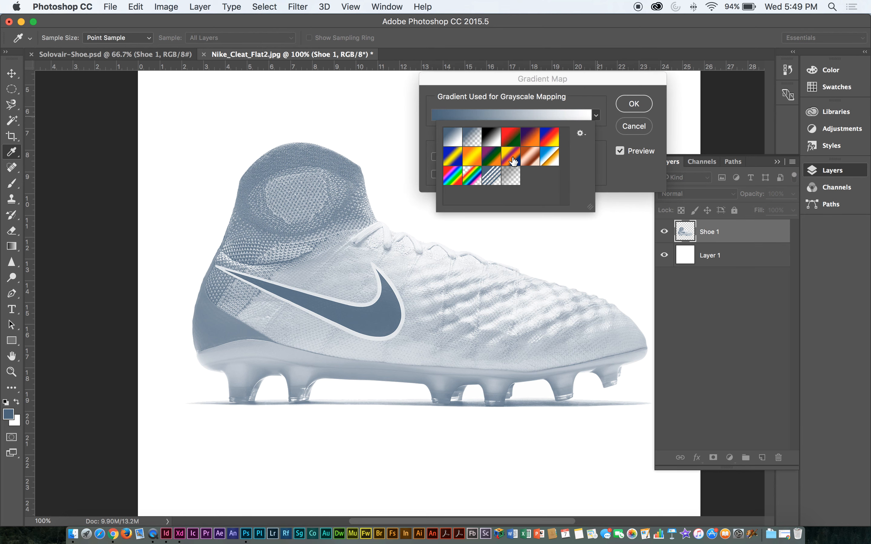
{"action": "left_click", "coordinate": [513, 161]}
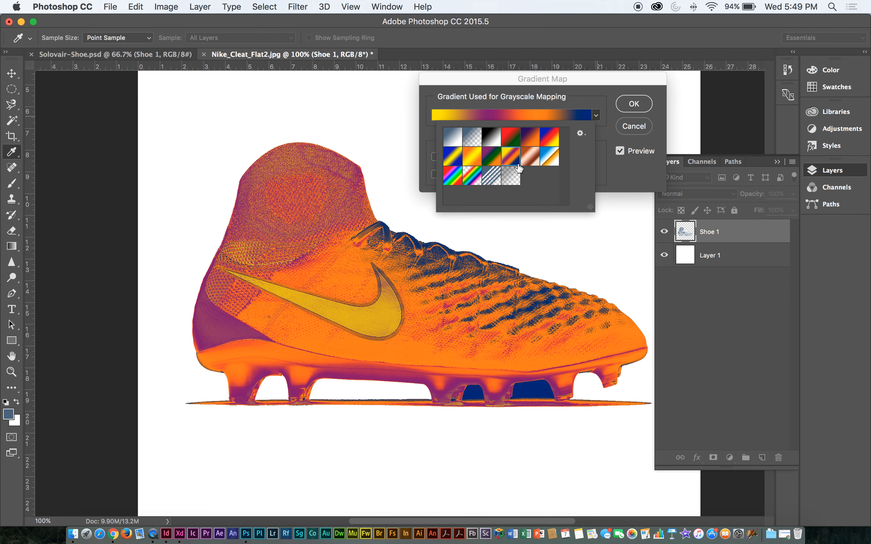
{"action": "left_click", "coordinate": [451, 177]}
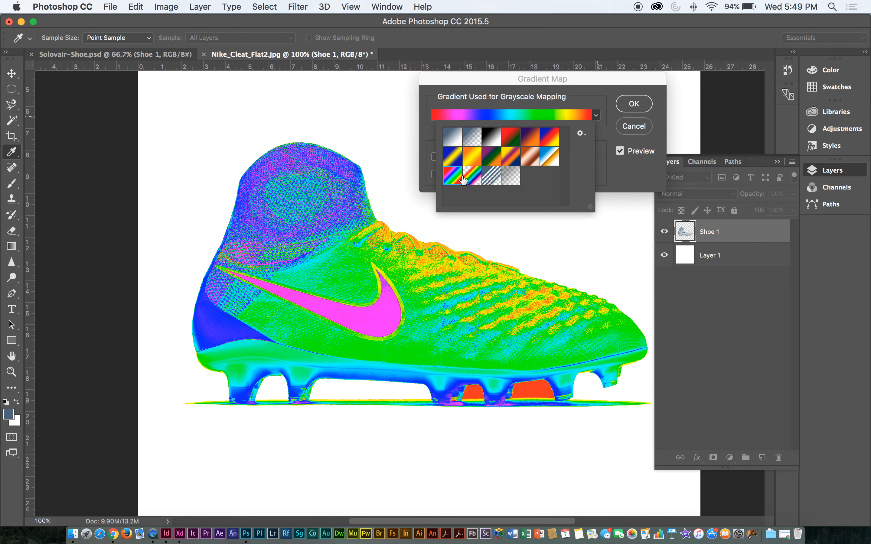
{"action": "left_click", "coordinate": [515, 161]}
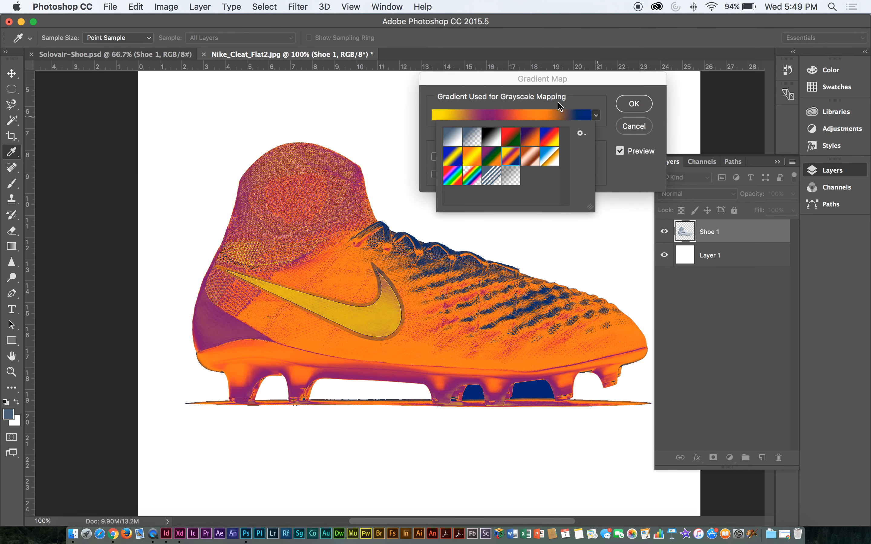
{"action": "left_click", "coordinate": [634, 126]}
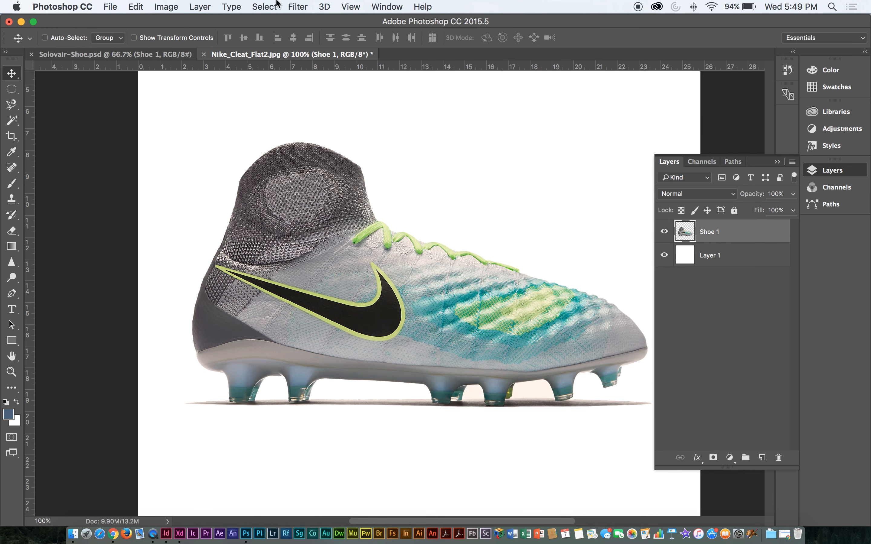
Start Gradient Map on Shoe 1 again and choose the Orange, Yellow, Orange preset gradient
{"action": "left_click", "coordinate": [169, 6]}
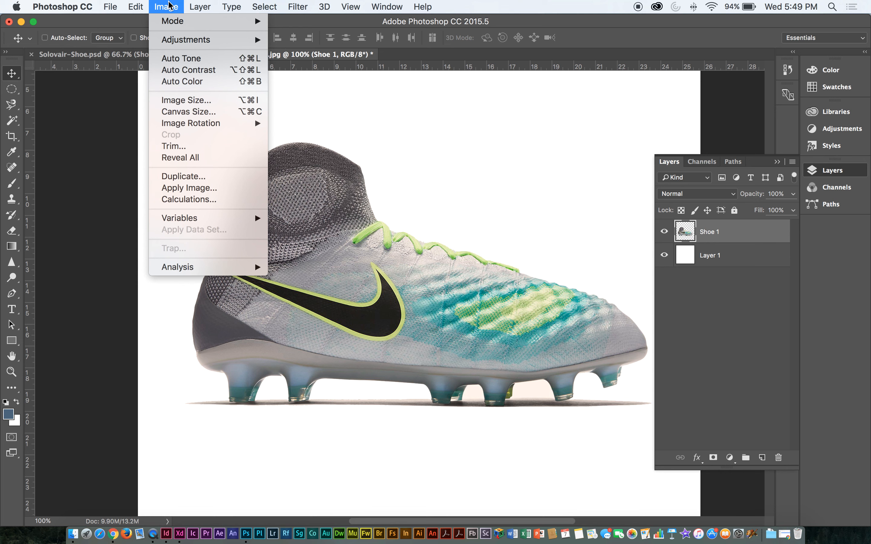
{"action": "mouse_move", "coordinate": [186, 40]}
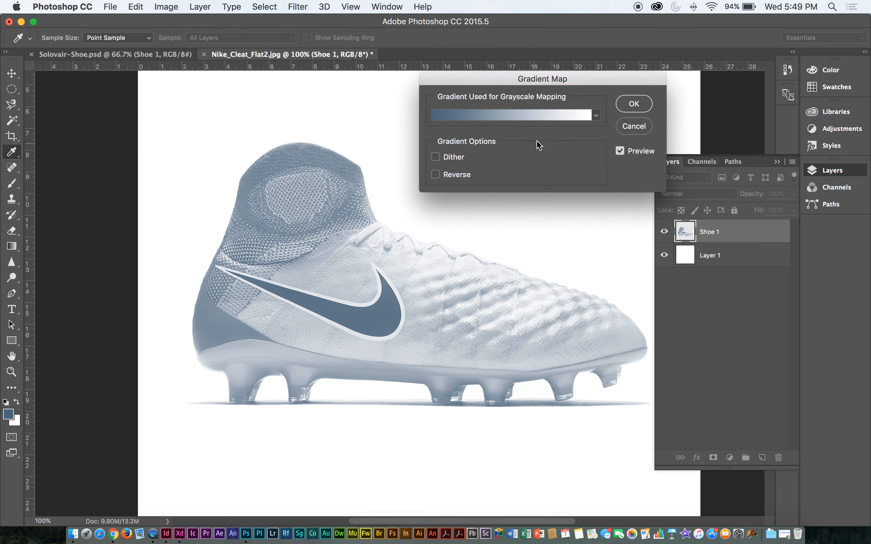
{"action": "left_click", "coordinate": [596, 116]}
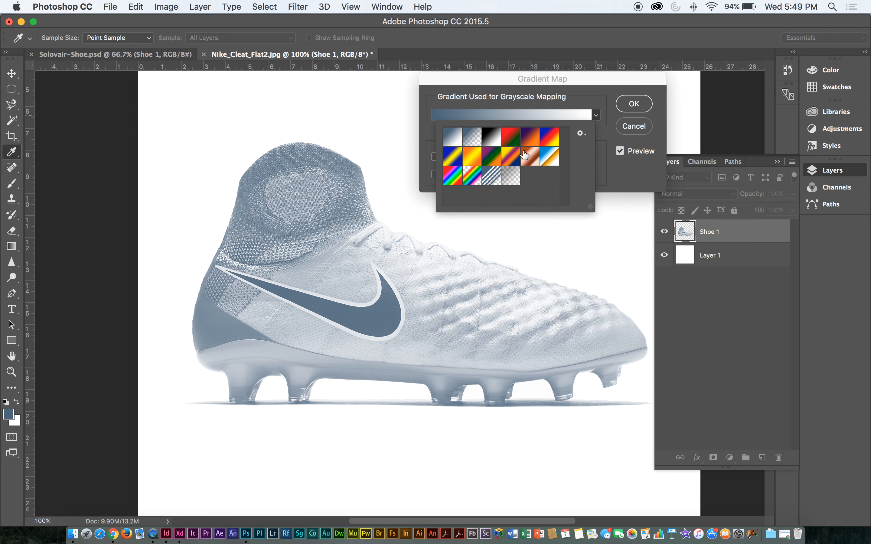
{"action": "left_click", "coordinate": [472, 156]}
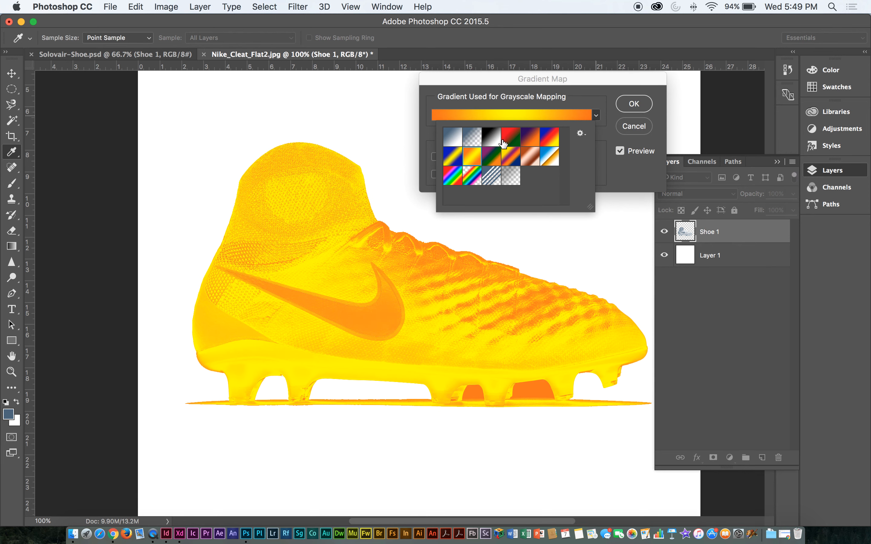
{"action": "left_click", "coordinate": [542, 79]}
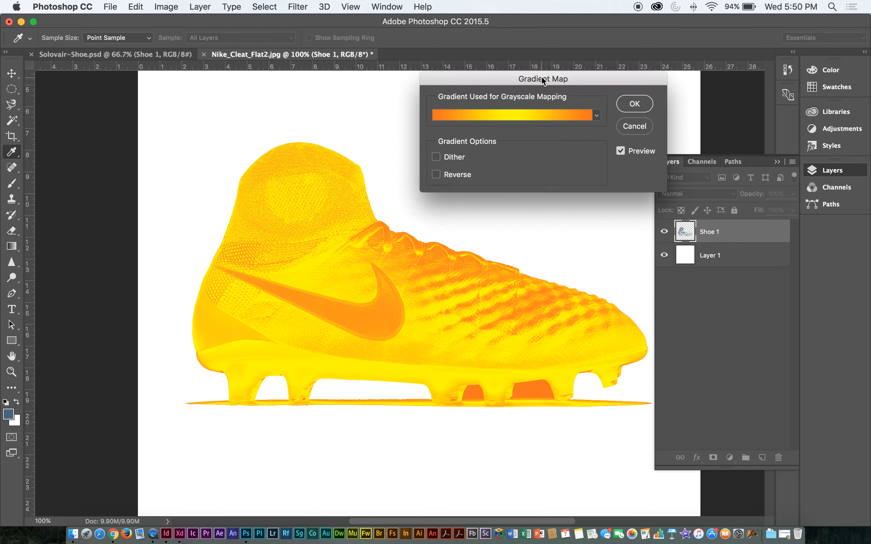
Open the gradient map's gradient for editing and move its starting orange color stop to location 29%
{"action": "left_click", "coordinate": [565, 120]}
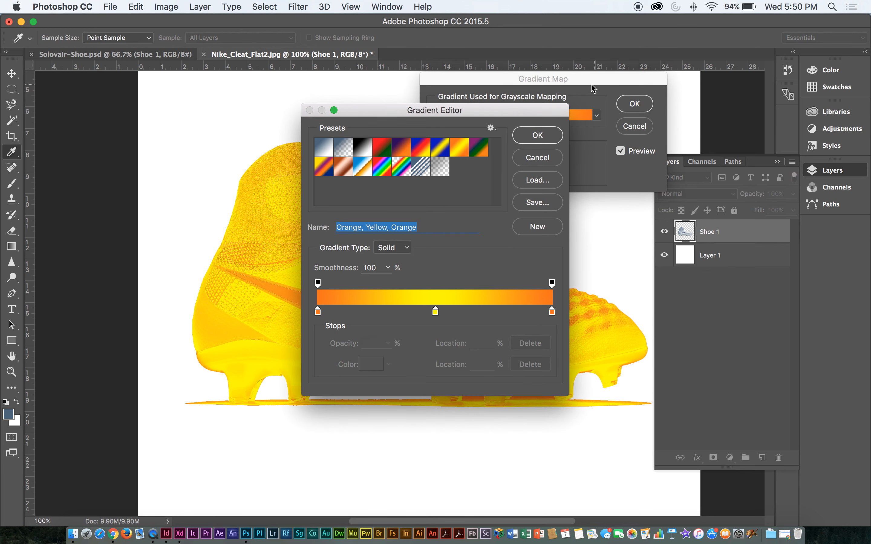
{"action": "left_click", "coordinate": [543, 158]}
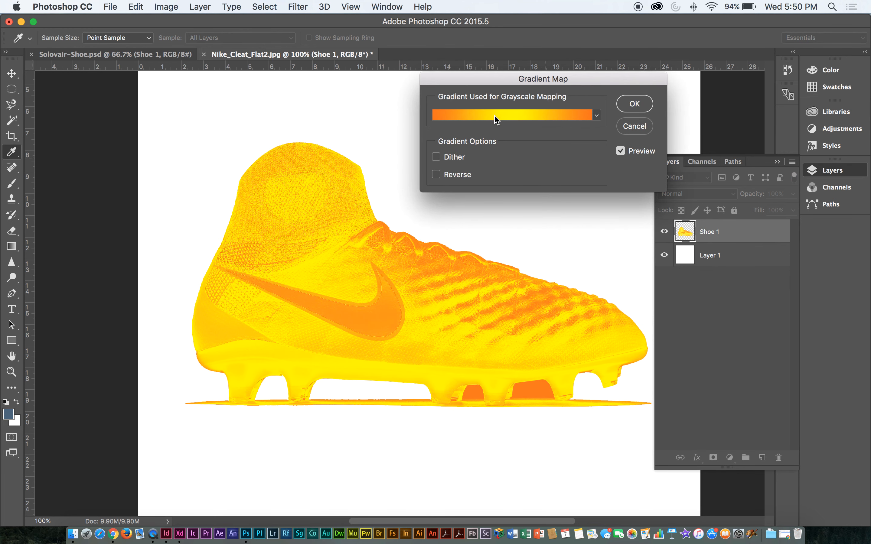
{"action": "left_click", "coordinate": [529, 121]}
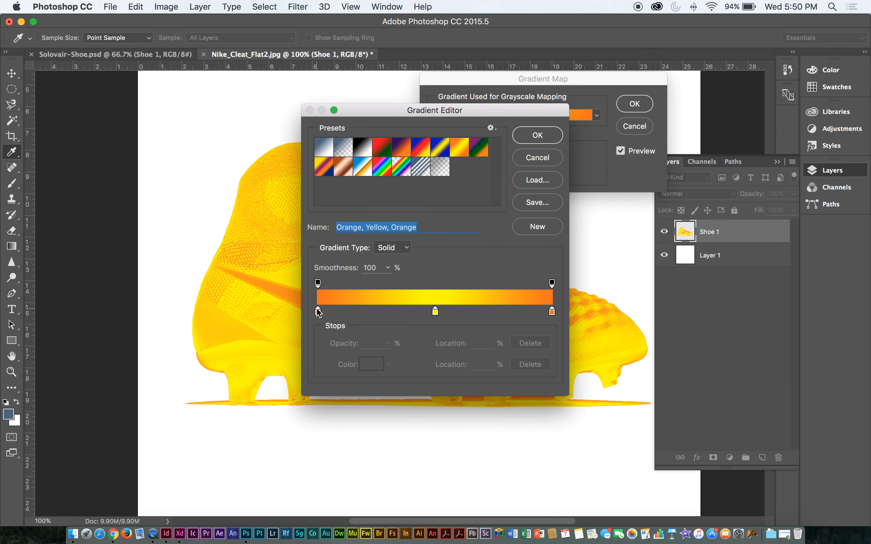
{"action": "left_click_drag", "start_coordinate": [318, 312], "coordinate": [385, 311]}
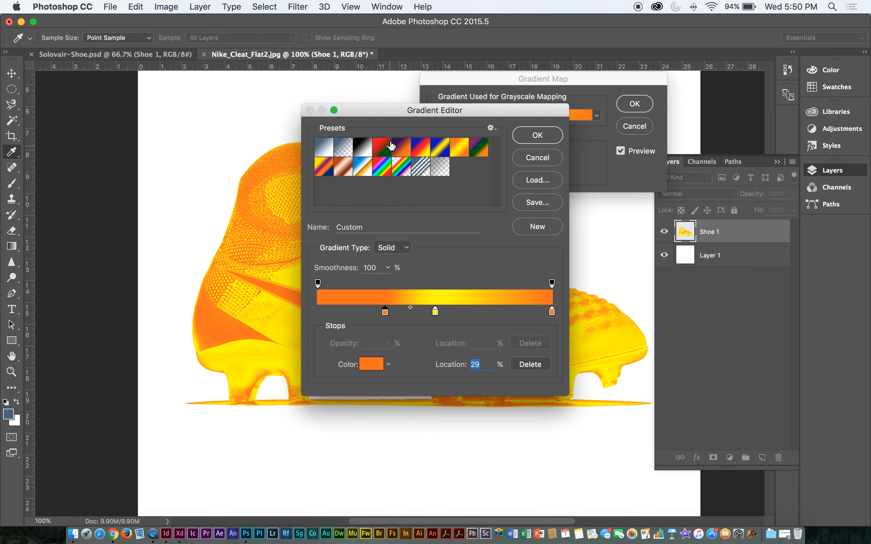
Move the gradient's ending orange color stop to location 79% and add another color stop at 95%
{"action": "left_click_drag", "start_coordinate": [390, 113], "coordinate": [654, 45]}
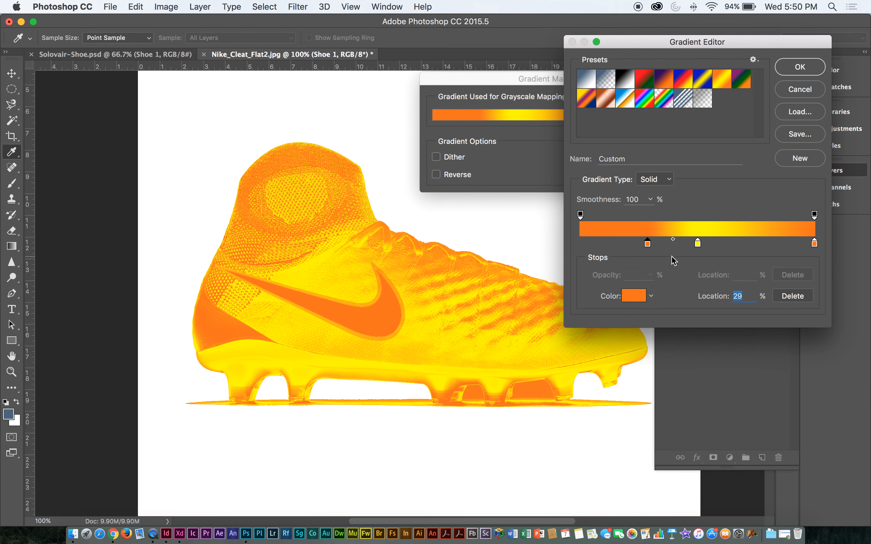
{"action": "mouse_move", "coordinate": [648, 244]}
{"action": "left_mouse_down"}
{"action": "mouse_move", "coordinate": [577, 250]}
{"action": "mouse_move", "coordinate": [661, 245]}
{"action": "mouse_move", "coordinate": [647, 245]}
{"action": "left_mouse_up"}
{"action": "left_click_drag", "start_coordinate": [814, 243], "coordinate": [767, 246]}
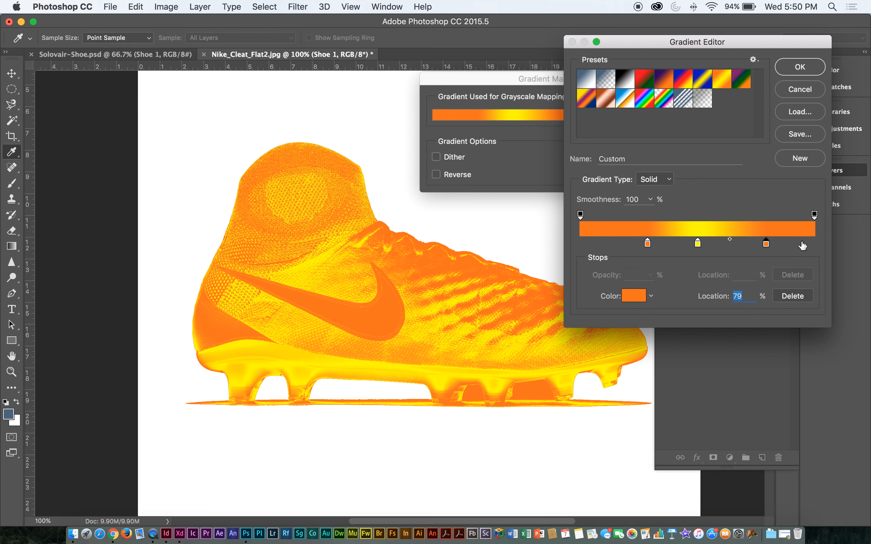
{"action": "left_click", "coordinate": [801, 245]}
{"action": "left_click_drag", "start_coordinate": [802, 250], "coordinate": [805, 248]}
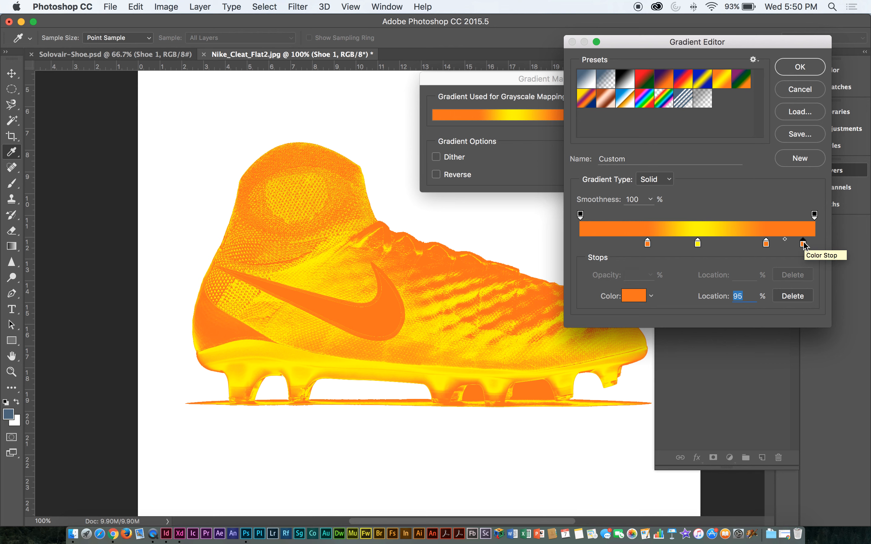
Change the color stop at 95% to a bright, saturated blue
{"action": "double_click", "coordinate": [803, 245]}
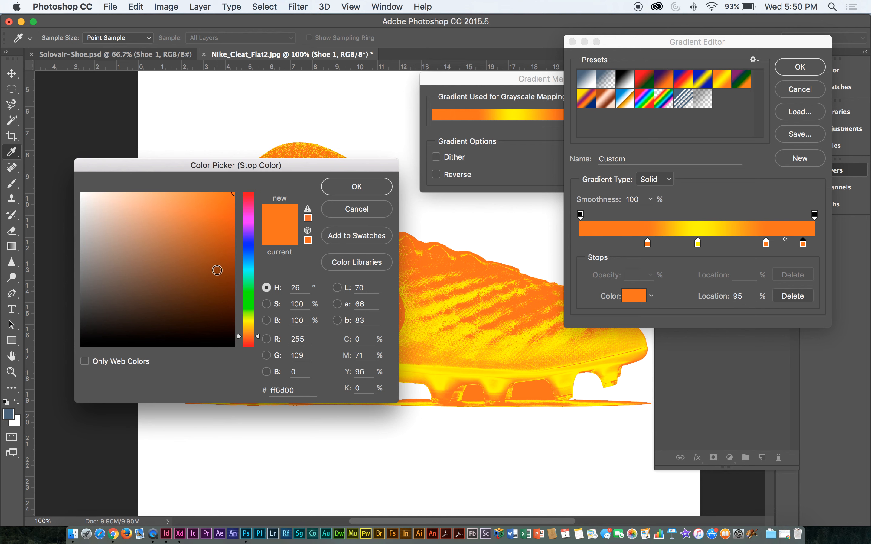
{"action": "left_click", "coordinate": [244, 259]}
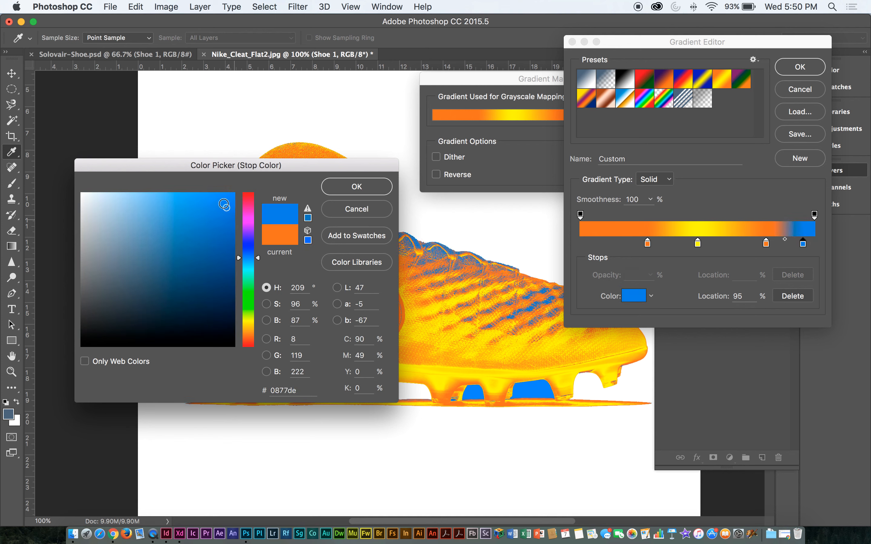
{"action": "left_click", "coordinate": [227, 195]}
{"action": "left_click", "coordinate": [382, 186]}
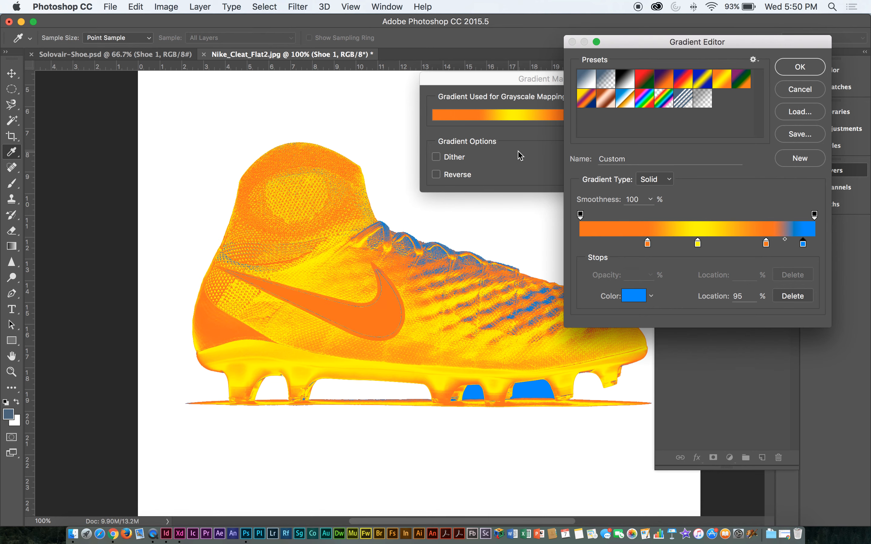
Remove the orange color stop between yellow and blue, and move the remaining orange stop to location 19%
{"action": "left_click", "coordinate": [764, 245]}
{"action": "left_click_drag", "start_coordinate": [761, 251], "coordinate": [758, 245]}
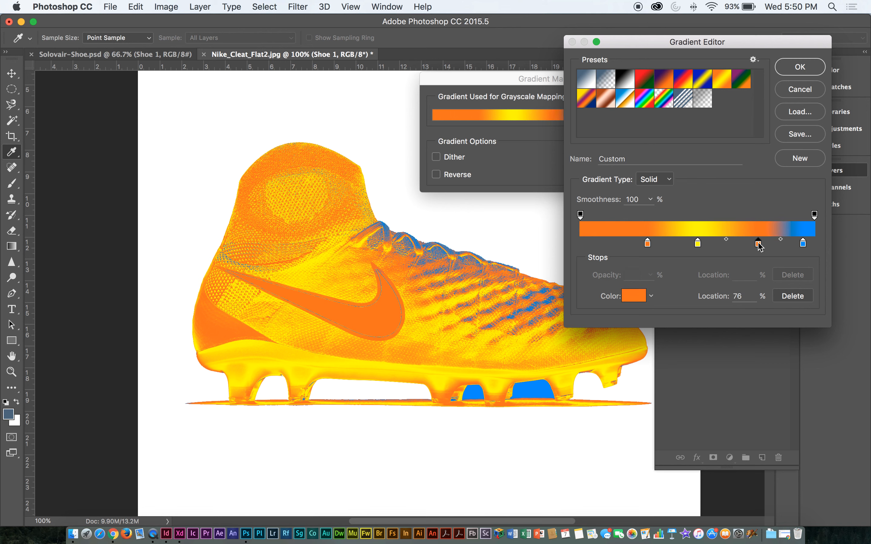
{"action": "left_click_drag", "start_coordinate": [760, 250], "coordinate": [763, 264]}
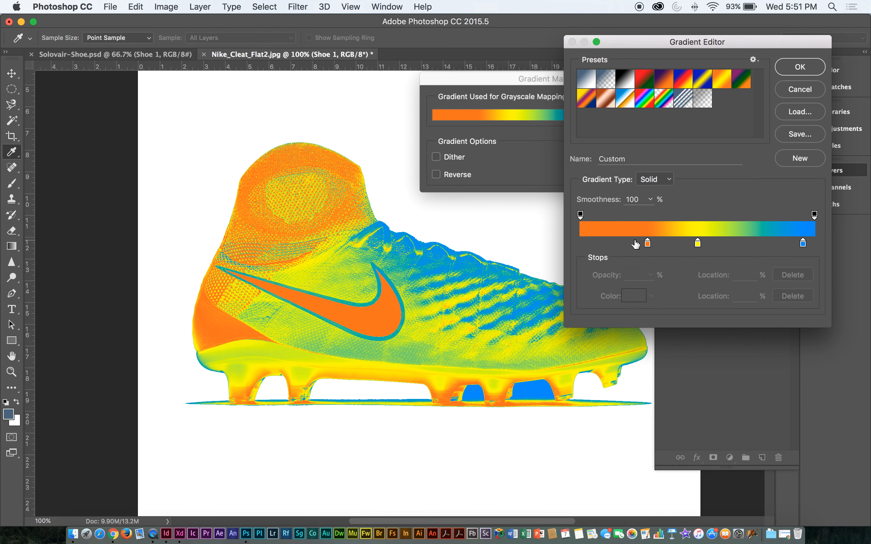
{"action": "mouse_move", "coordinate": [621, 246]}
{"action": "left_mouse_down"}
{"action": "mouse_move", "coordinate": [624, 260]}
{"action": "mouse_move", "coordinate": [625, 247]}
{"action": "left_mouse_up"}
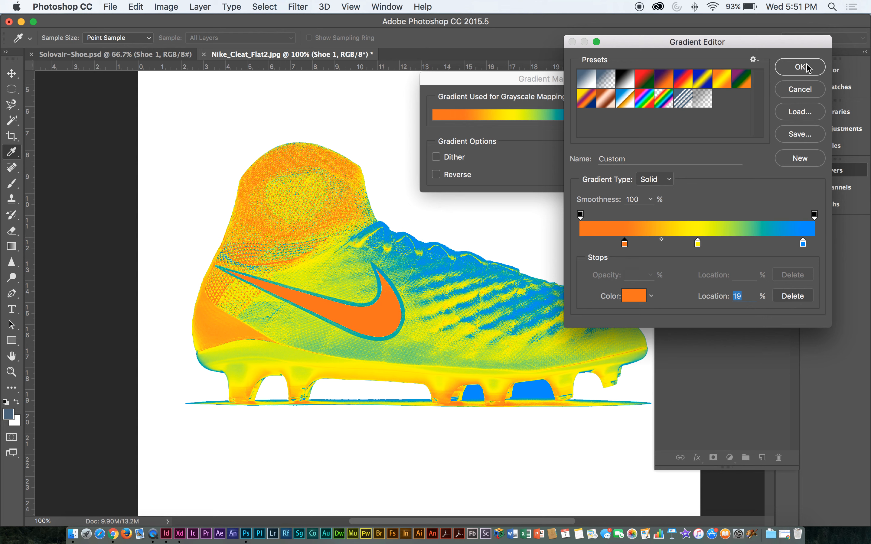
Reset the edited gradient and discard the Gradient Map adjustment on Shoe 1
{"action": "key", "text": "alt"}
{"action": "left_click", "coordinate": [799, 90]}
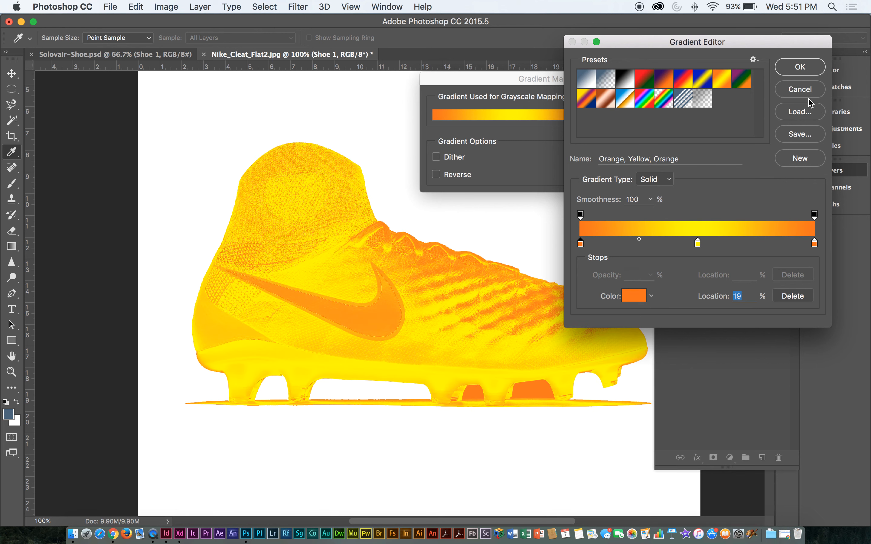
{"action": "left_click", "coordinate": [813, 91]}
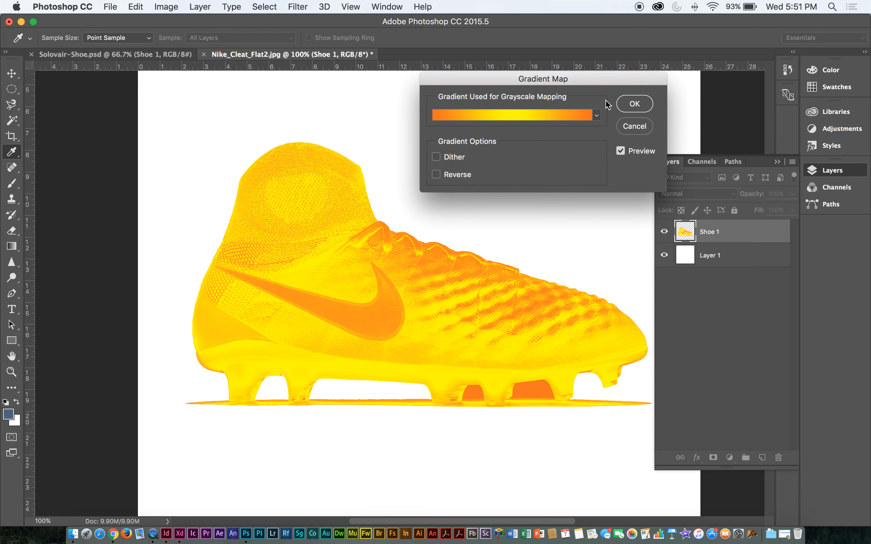
{"action": "left_click", "coordinate": [634, 126]}
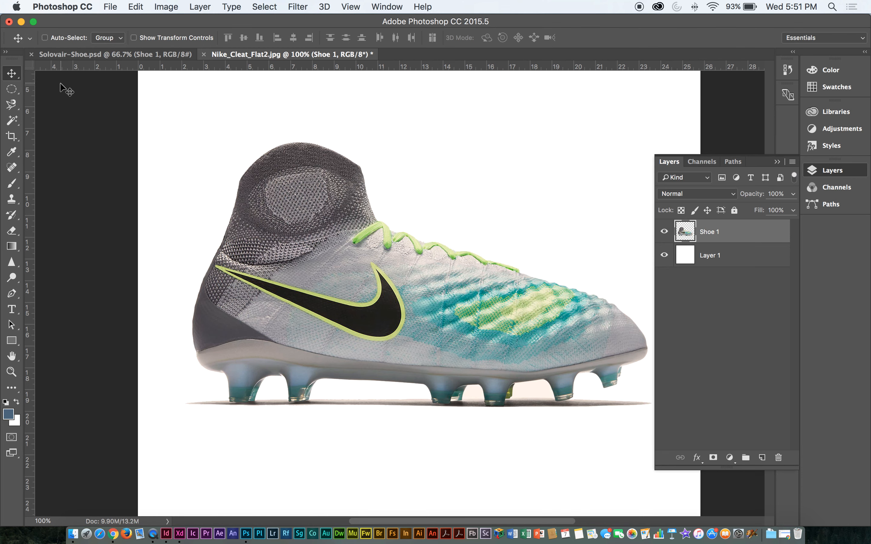
{"action": "left_click", "coordinate": [200, 6]}
{"action": "mouse_move", "coordinate": [166, 7]}
{"action": "mouse_move", "coordinate": [186, 40]}
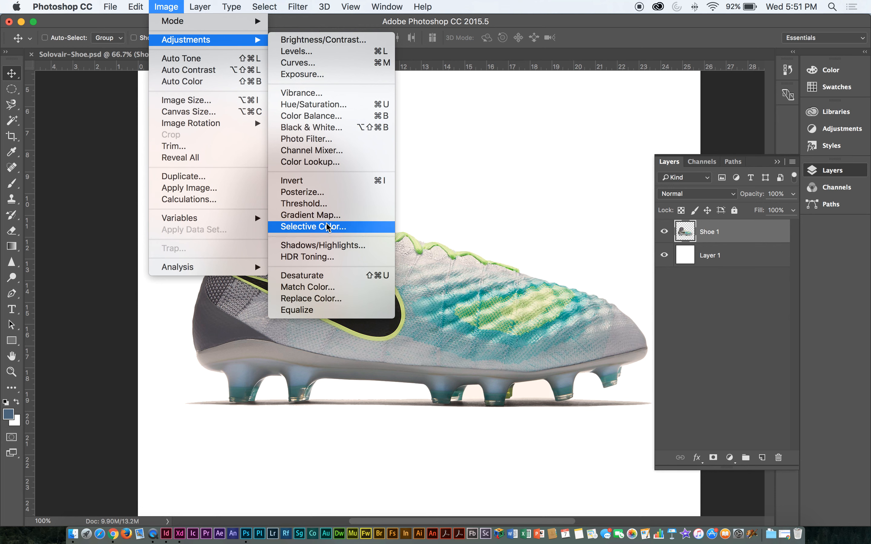
{"action": "left_click", "coordinate": [323, 230]}
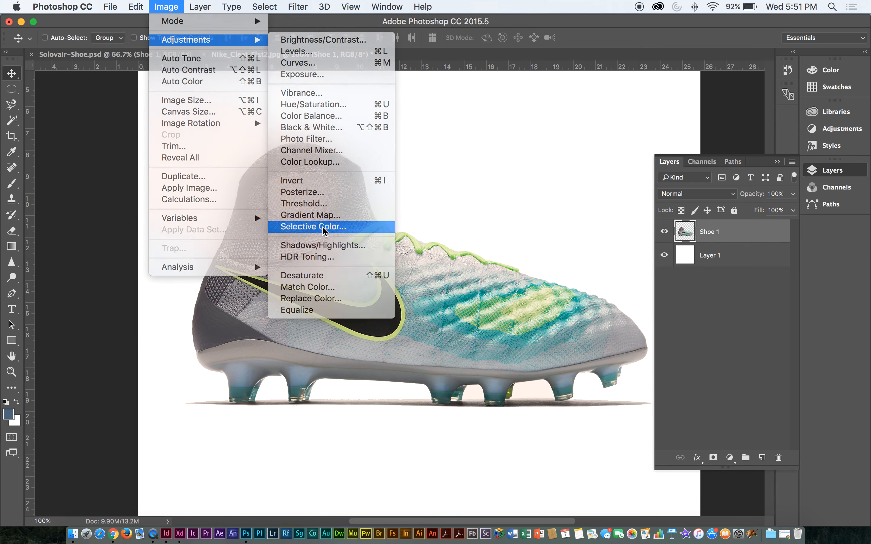
{"action": "left_click_drag", "start_coordinate": [607, 277], "coordinate": [547, 75]}
{"action": "left_click", "coordinate": [626, 115]}
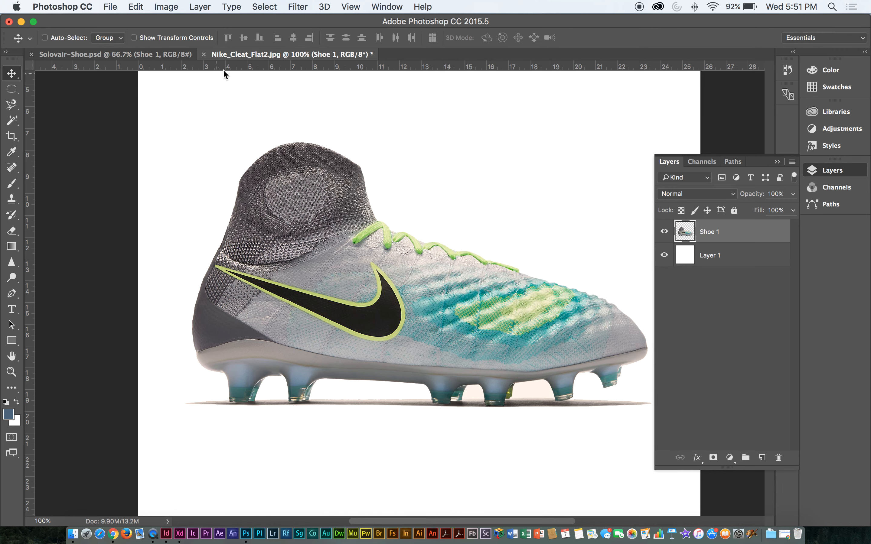
Switch to Finder and look through the Week 2 Monday and Wednesday folders for another shoe file
{"action": "left_click", "coordinate": [21, 23]}
{"action": "left_click", "coordinate": [367, 173]}
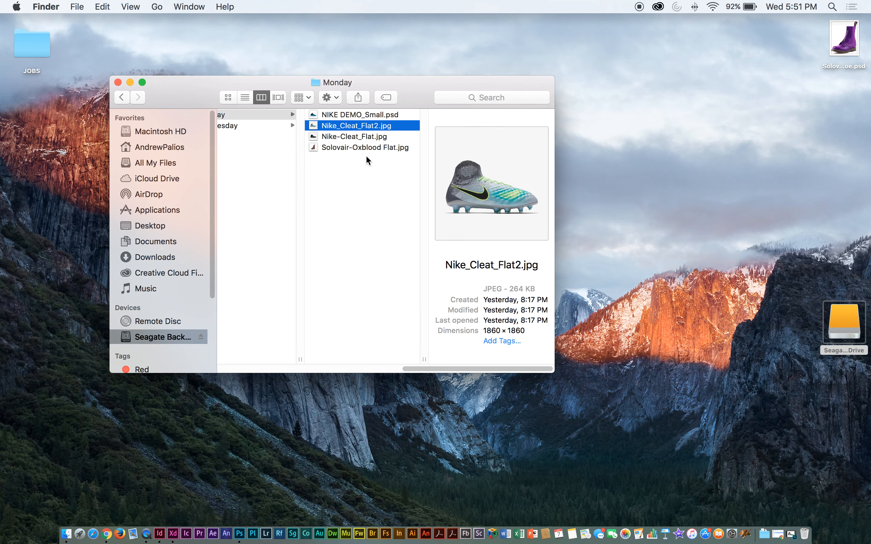
{"action": "left_click", "coordinate": [366, 147]}
{"action": "left_click", "coordinate": [367, 136]}
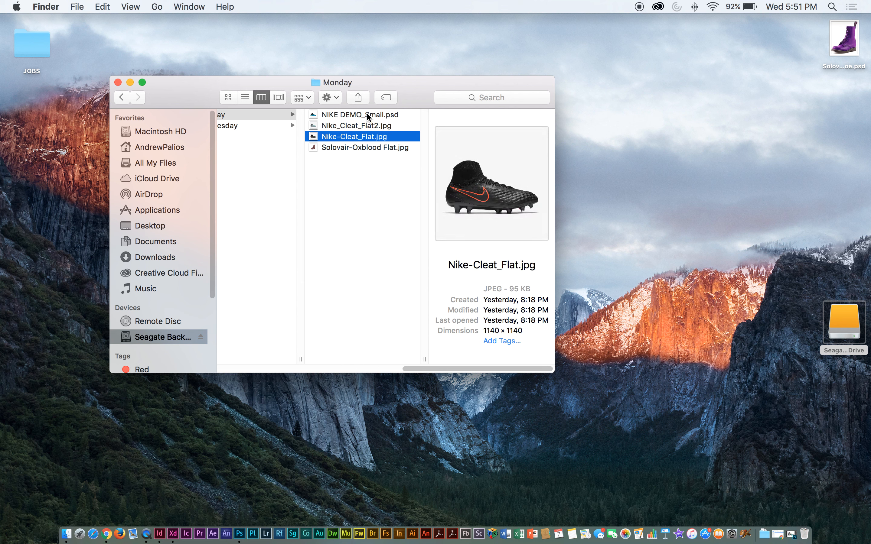
{"action": "left_click", "coordinate": [367, 114]}
{"action": "scroll", "coordinate": [370, 115], "scroll_direction": "left", "scroll_amount": 5}
{"action": "left_click", "coordinate": [375, 123]}
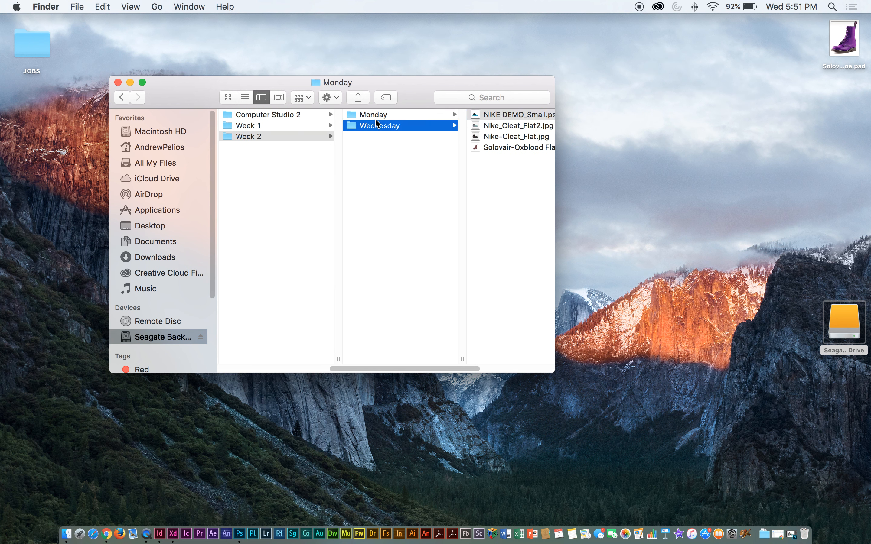
{"action": "scroll", "coordinate": [378, 122], "scroll_direction": "left", "scroll_amount": 5}
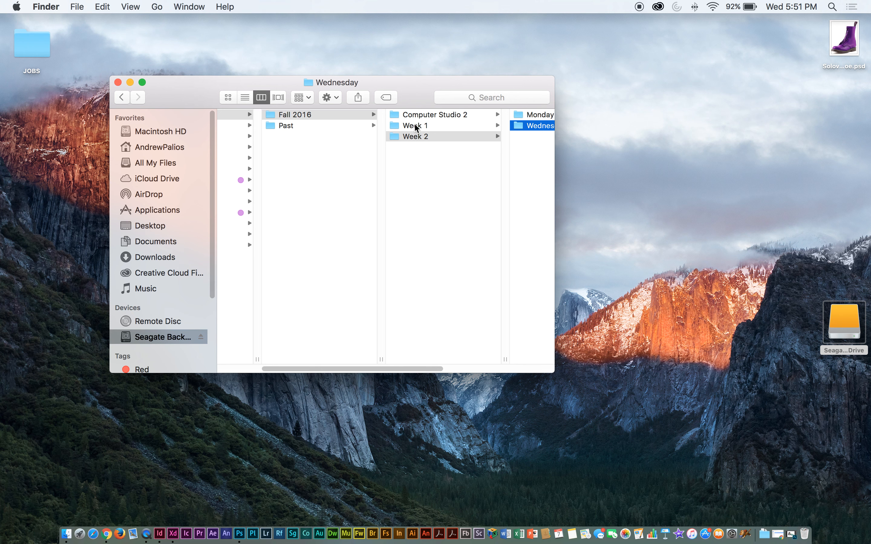
{"action": "scroll", "coordinate": [415, 123], "scroll_direction": "right", "scroll_amount": 5}
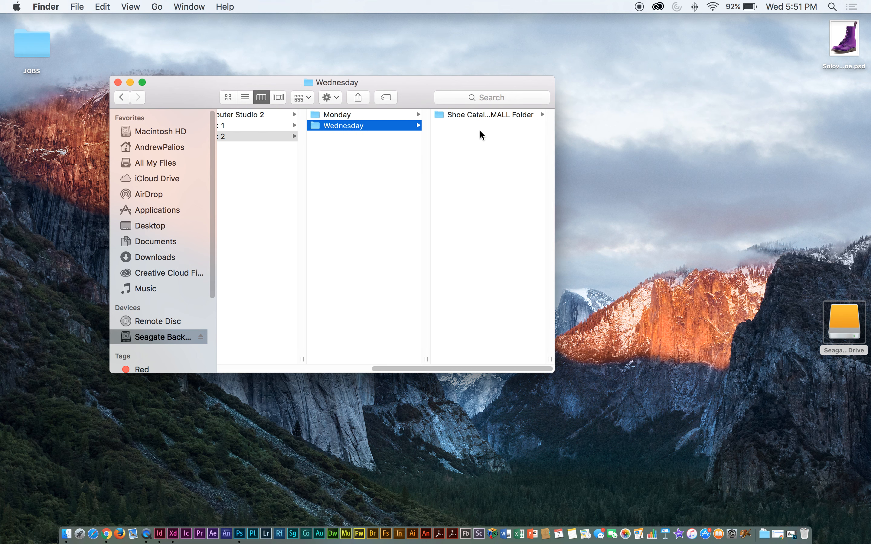
Open NIKE DEMO_Small.psd from the Monday folder in Photoshop
{"action": "left_click", "coordinate": [407, 115]}
{"action": "left_click", "coordinate": [472, 115]}
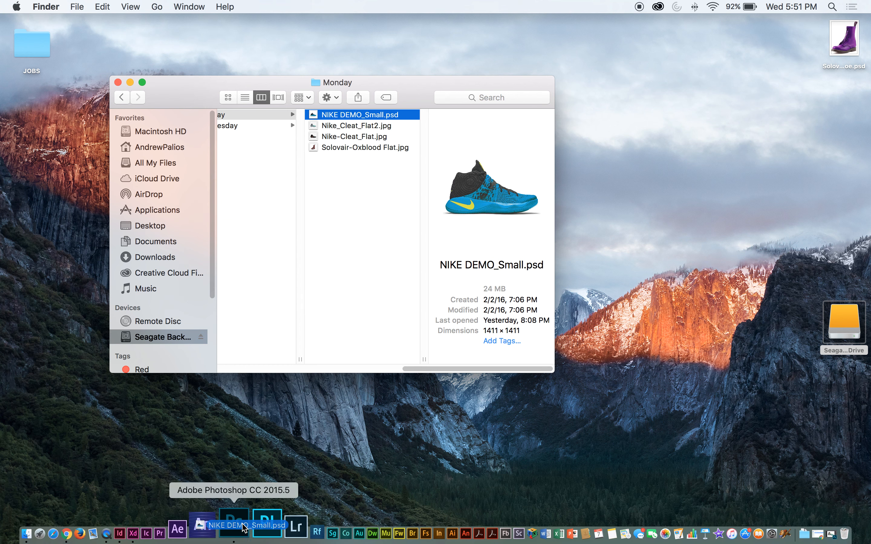
{"action": "left_click", "coordinate": [227, 524]}
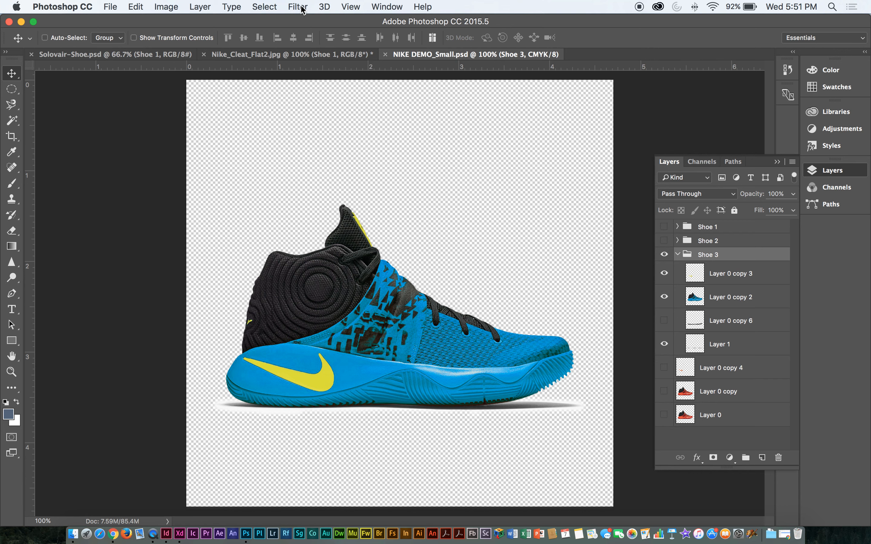
Move the Shoe 2 group into the Shoe 3 group and toggle Shoe 3's visibility off and on
{"action": "left_click", "coordinate": [254, 8]}
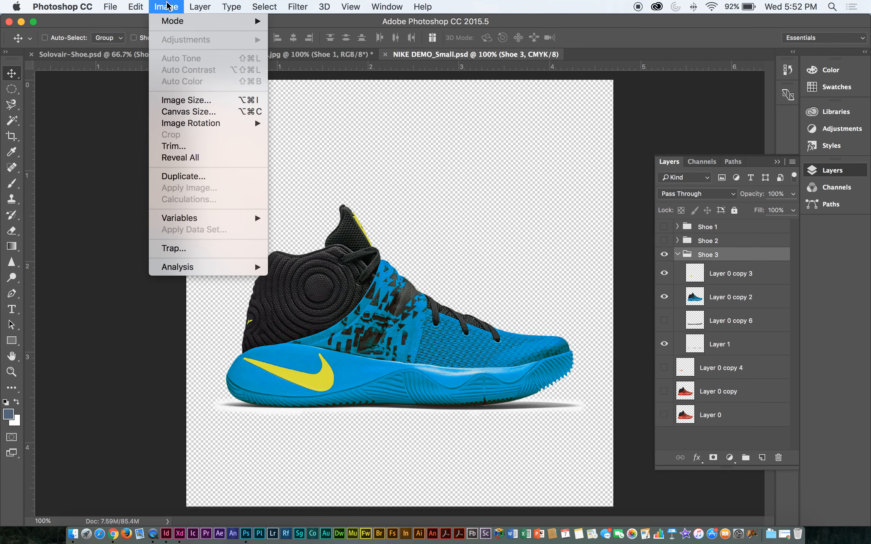
{"action": "left_click", "coordinate": [513, 350]}
{"action": "left_click_drag", "start_coordinate": [771, 244], "coordinate": [747, 257]}
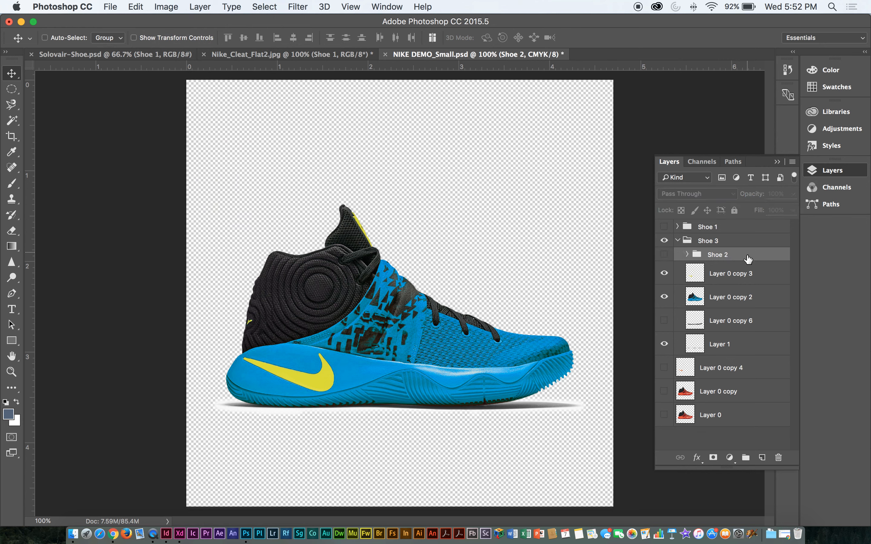
{"action": "left_click", "coordinate": [665, 241]}
{"action": "left_click", "coordinate": [665, 241]}
{"action": "left_click", "coordinate": [684, 241]}
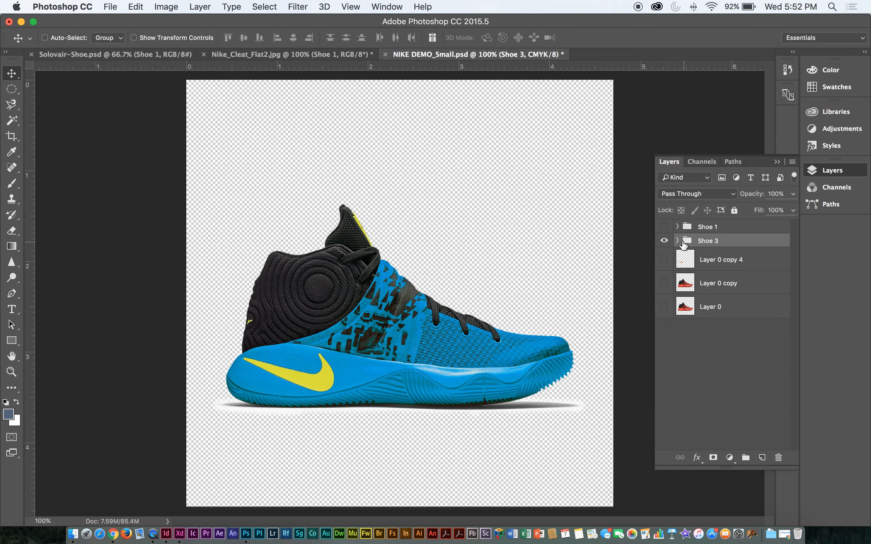
Start a Selective Color adjustment on Layer 0 copy 2, the blue shoe in the Shoe 3 group
{"action": "left_click", "coordinate": [705, 293]}
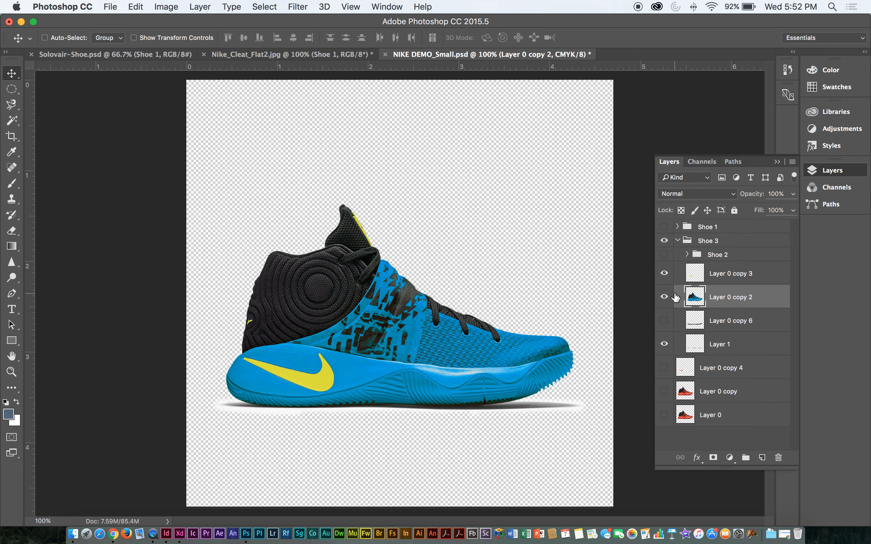
{"action": "left_click", "coordinate": [663, 298]}
{"action": "left_click", "coordinate": [663, 297]}
{"action": "left_click", "coordinate": [166, 6]}
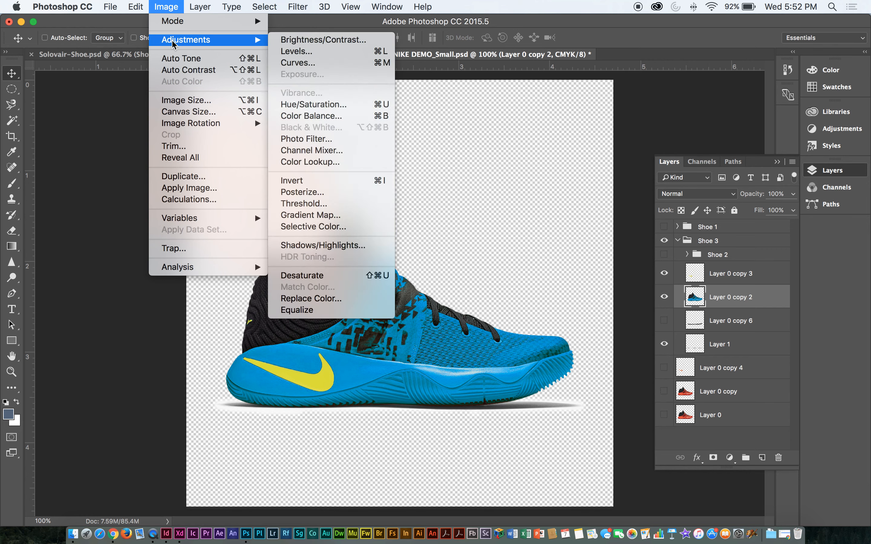
{"action": "left_click", "coordinate": [323, 227]}
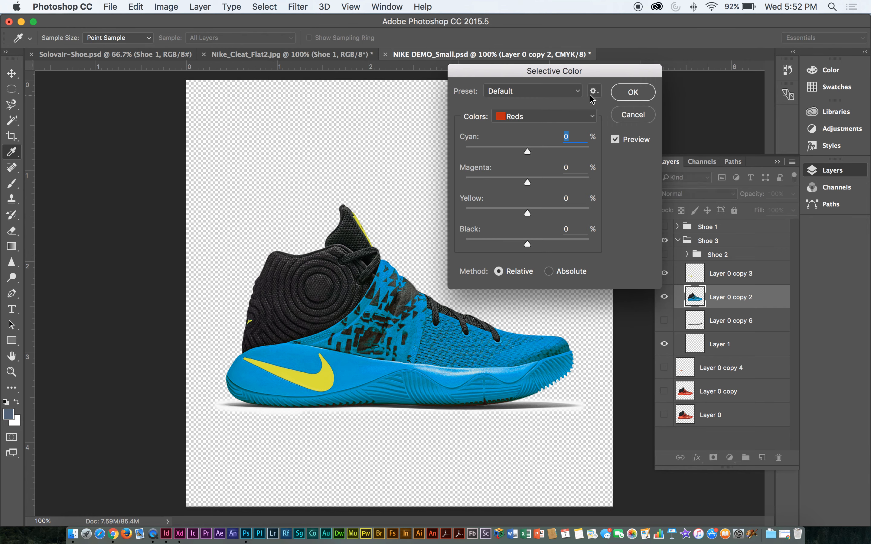
Adjust the Yellows in Selective Color to Magenta +17%, Yellow -80% and Black -46%, and raise their Cyan
{"action": "left_click", "coordinate": [587, 117]}
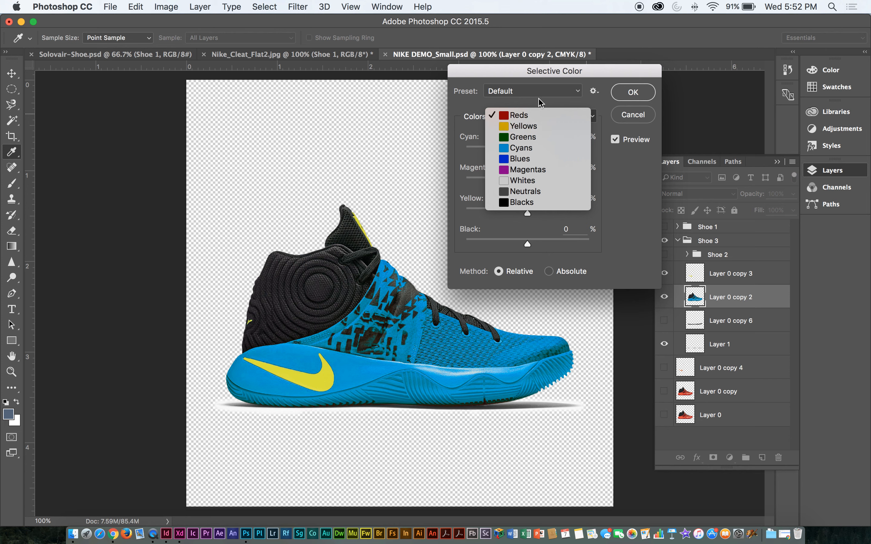
{"action": "left_click", "coordinate": [561, 115]}
{"action": "left_click", "coordinate": [597, 116]}
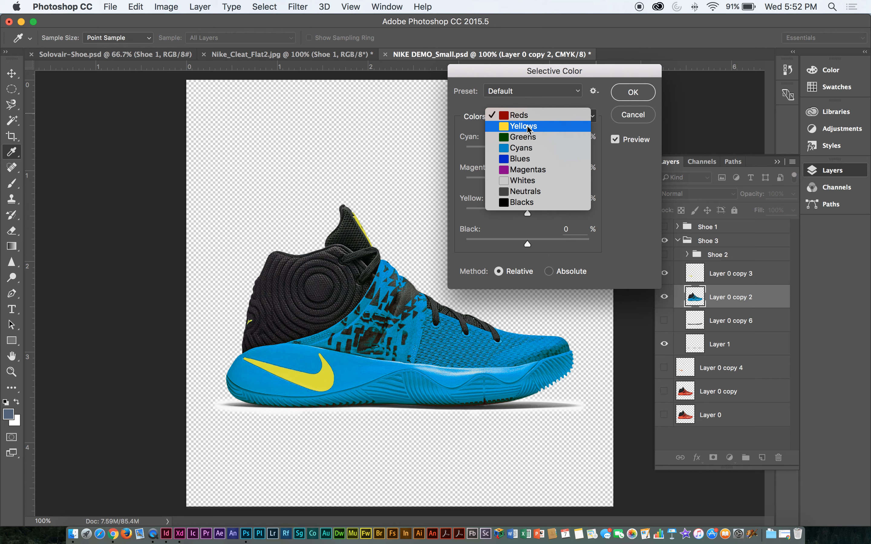
{"action": "left_click", "coordinate": [530, 130]}
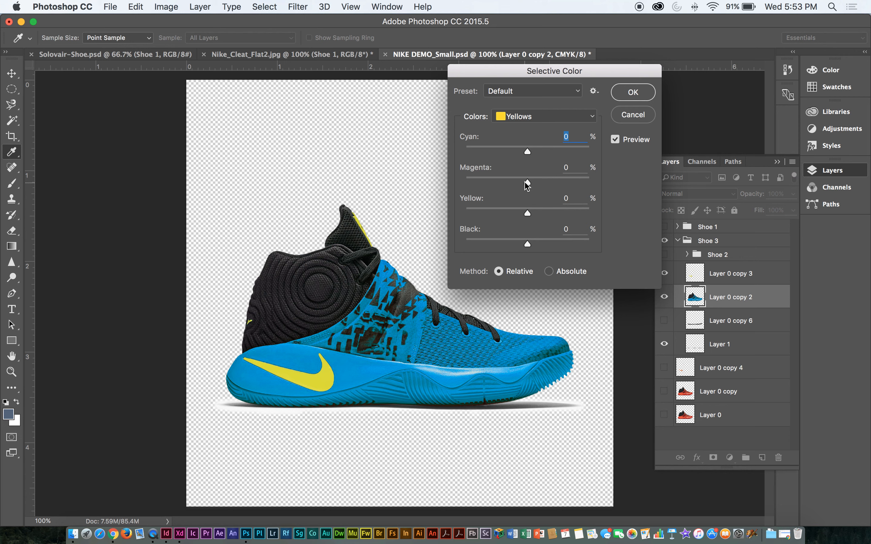
{"action": "left_click_drag", "start_coordinate": [527, 183], "coordinate": [479, 218]}
{"action": "left_click", "coordinate": [527, 215]}
{"action": "left_click_drag", "start_coordinate": [521, 246], "coordinate": [499, 246]}
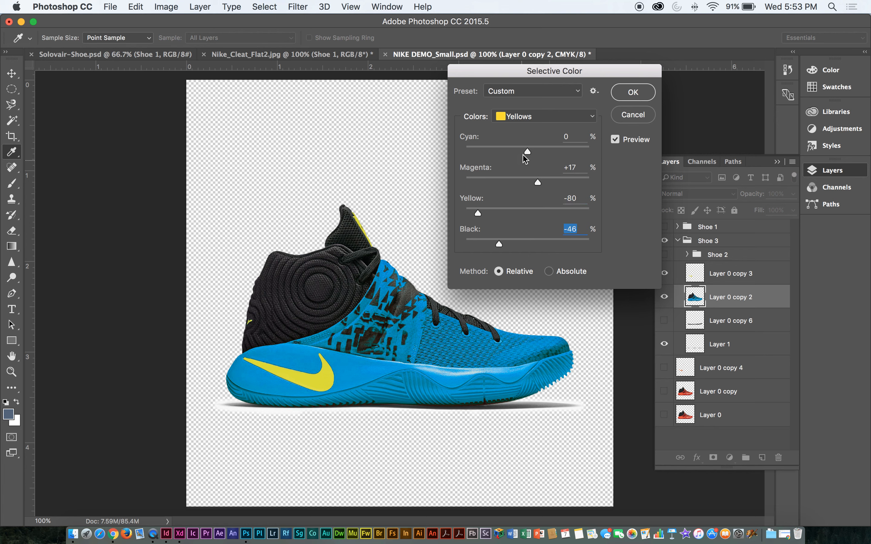
{"action": "left_click_drag", "start_coordinate": [524, 153], "coordinate": [574, 151]}
Set the Cyan amount of the Cyans range to -58% in Selective Color
{"action": "left_click", "coordinate": [571, 118]}
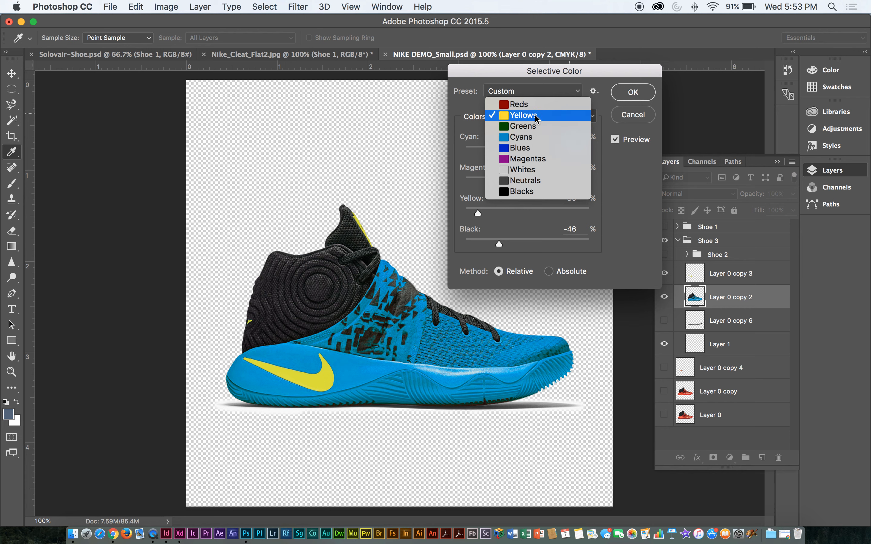
{"action": "left_click", "coordinate": [525, 139]}
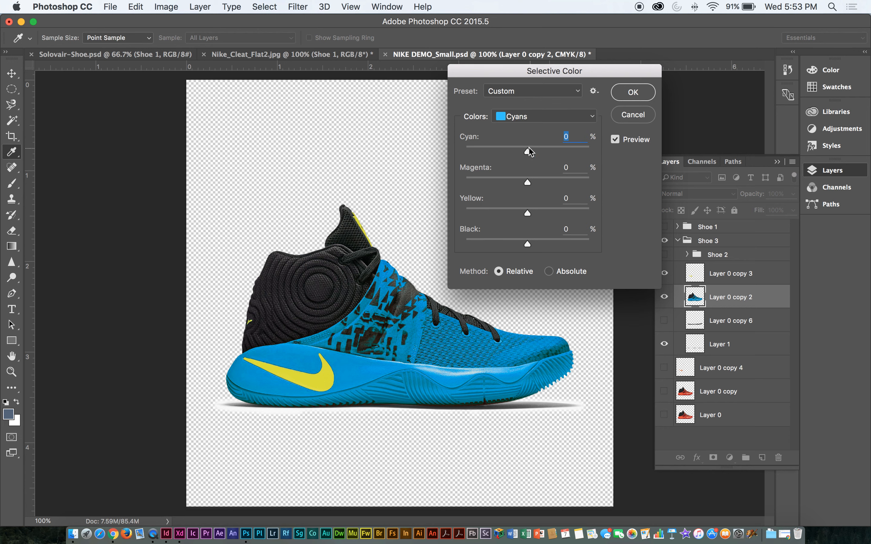
{"action": "mouse_move", "coordinate": [527, 152]}
{"action": "left_mouse_down"}
{"action": "mouse_move", "coordinate": [491, 151]}
{"action": "mouse_move", "coordinate": [546, 155]}
{"action": "mouse_move", "coordinate": [527, 154]}
{"action": "left_mouse_up"}
{"action": "left_click_drag", "start_coordinate": [529, 148], "coordinate": [492, 154]}
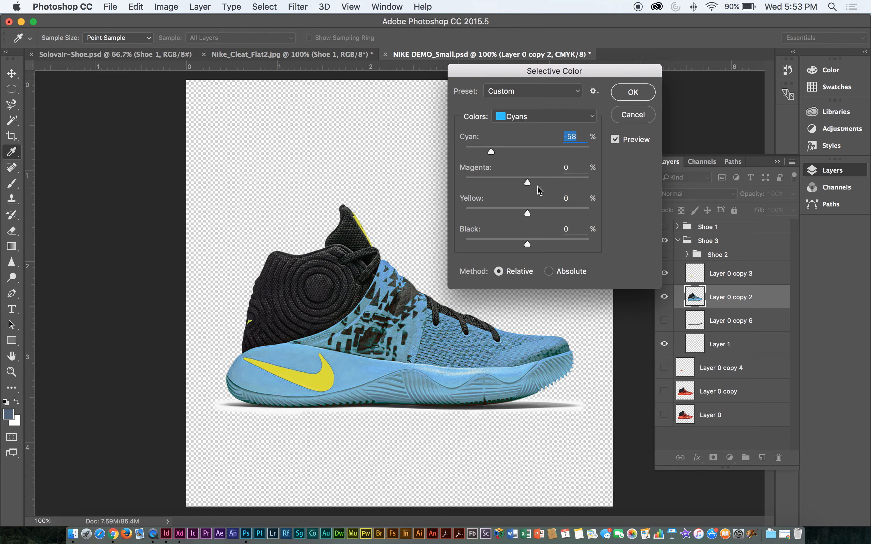
Try the Cyans range in Selective Color with Cyan at -100% and Magenta at +100%, then -100%
{"action": "left_click_drag", "start_coordinate": [528, 183], "coordinate": [569, 182]}
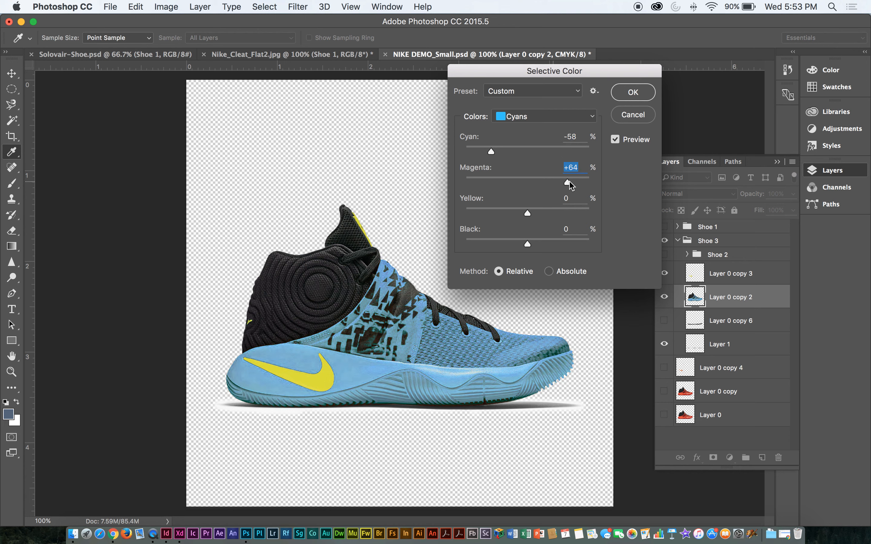
{"action": "left_click", "coordinate": [493, 151]}
{"action": "left_click_drag", "start_coordinate": [496, 149], "coordinate": [598, 185]}
{"action": "left_click_drag", "start_coordinate": [575, 151], "coordinate": [463, 152]}
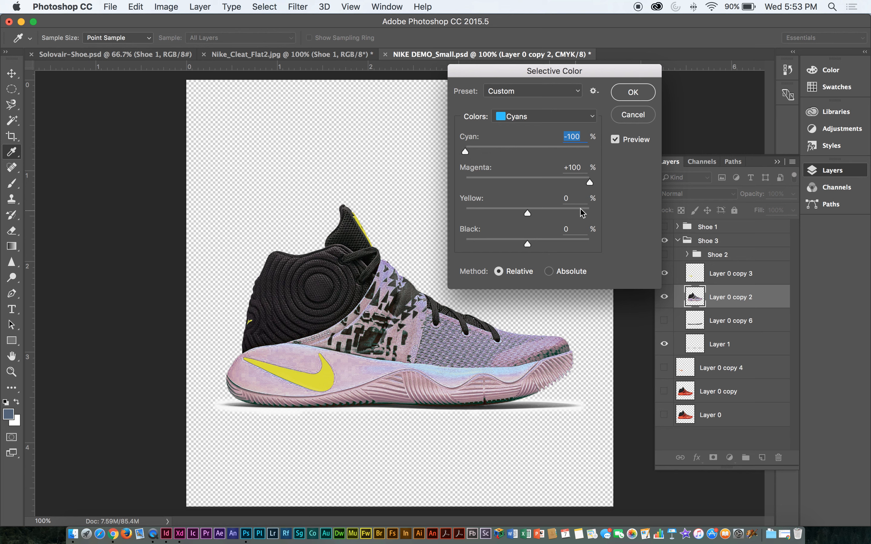
{"action": "left_click_drag", "start_coordinate": [592, 186], "coordinate": [459, 185]}
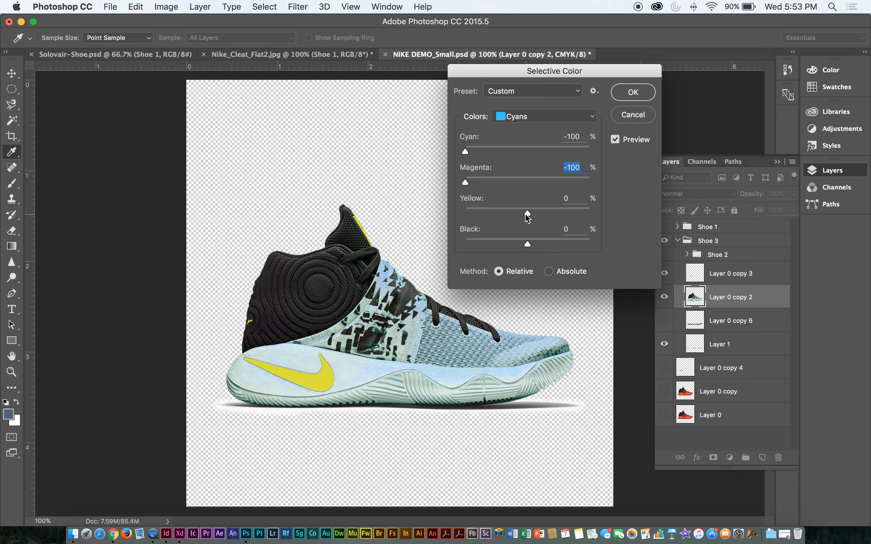
Try Yellow at -100% and +100% with Black at +100% for the Cyans, and discard the Selective Color adjustment
{"action": "left_click_drag", "start_coordinate": [529, 218], "coordinate": [464, 216]}
{"action": "left_click_drag", "start_coordinate": [526, 244], "coordinate": [409, 248]}
{"action": "left_click_drag", "start_coordinate": [465, 245], "coordinate": [597, 248]}
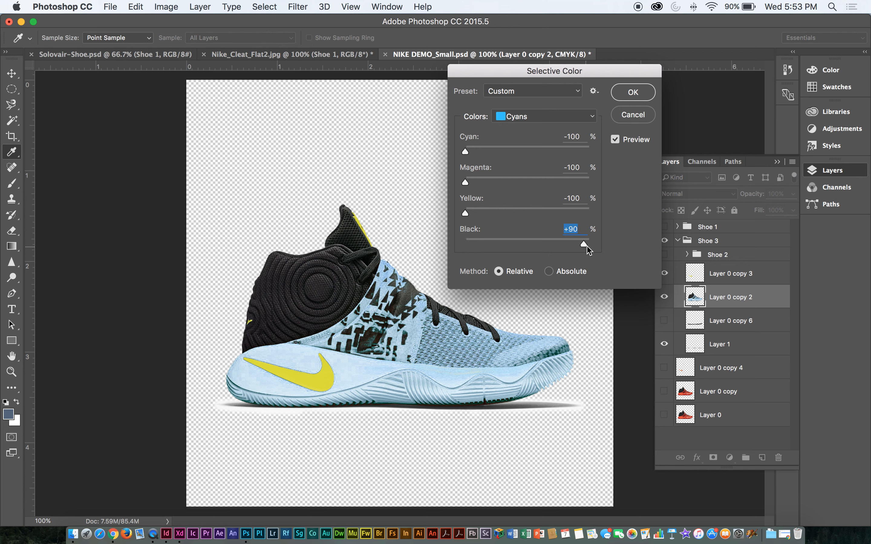
{"action": "mouse_move", "coordinate": [663, 247]}
{"action": "left_mouse_down"}
{"action": "mouse_move", "coordinate": [565, 247]}
{"action": "mouse_move", "coordinate": [648, 246]}
{"action": "left_mouse_up"}
{"action": "left_click_drag", "start_coordinate": [465, 213], "coordinate": [624, 214]}
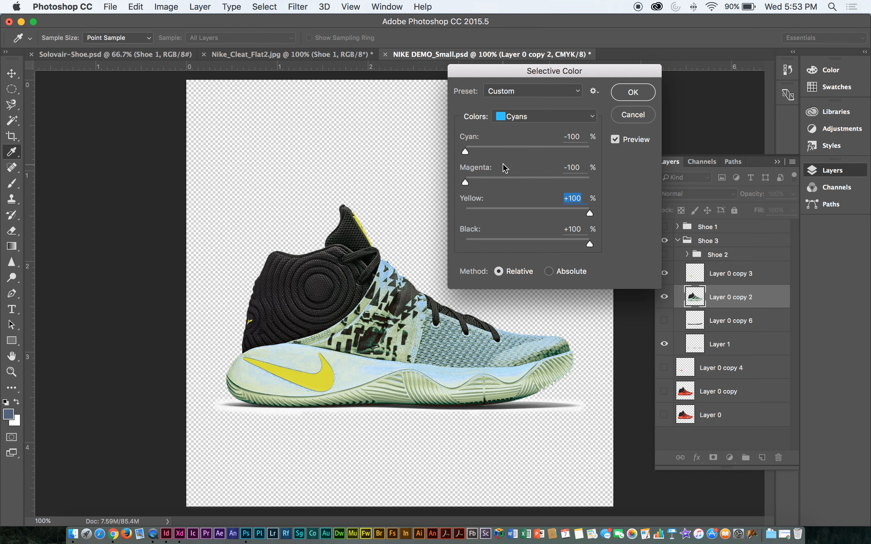
{"action": "left_click", "coordinate": [633, 114]}
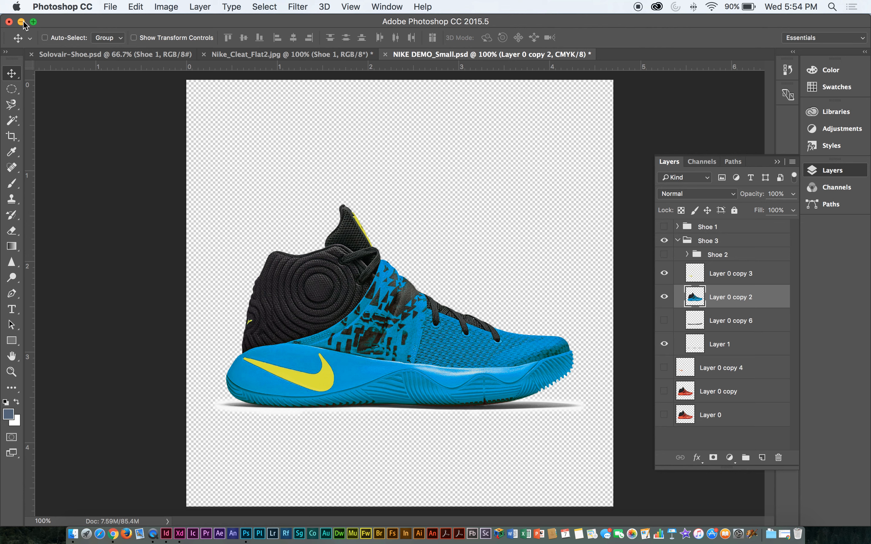
{"action": "left_click", "coordinate": [163, 5]}
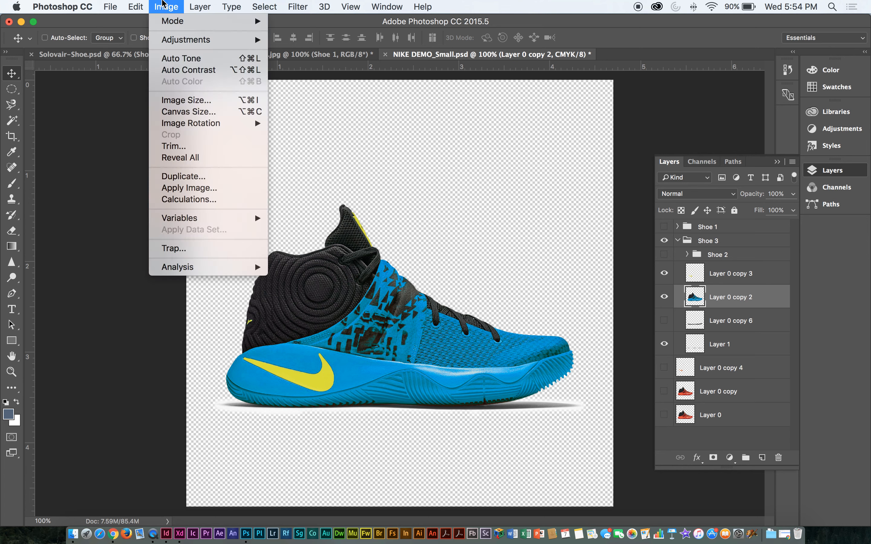
{"action": "mouse_move", "coordinate": [187, 39]}
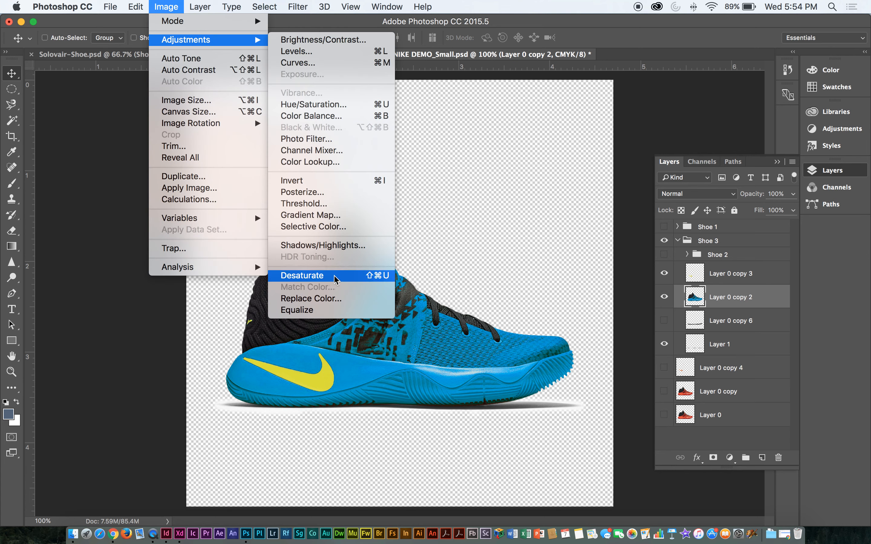
{"action": "left_click", "coordinate": [104, 112]}
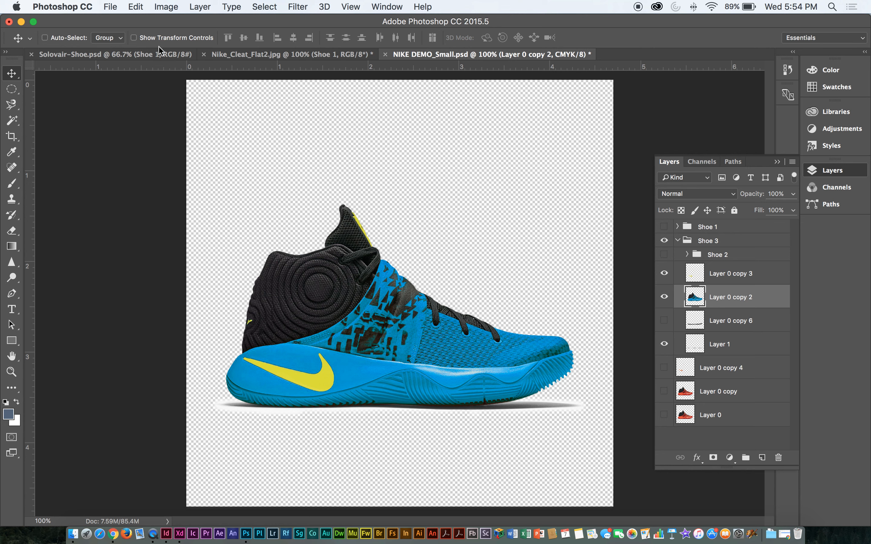
{"action": "left_click", "coordinate": [174, 6]}
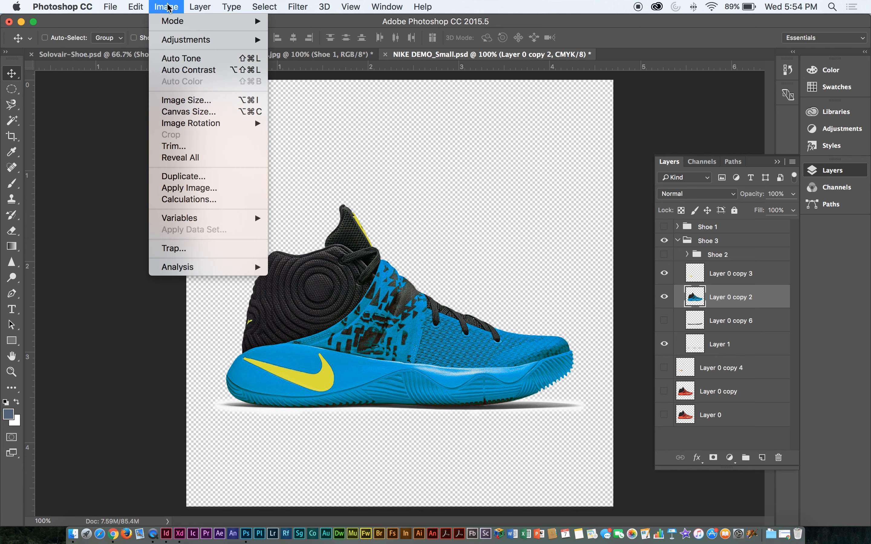
{"action": "left_click", "coordinate": [119, 144]}
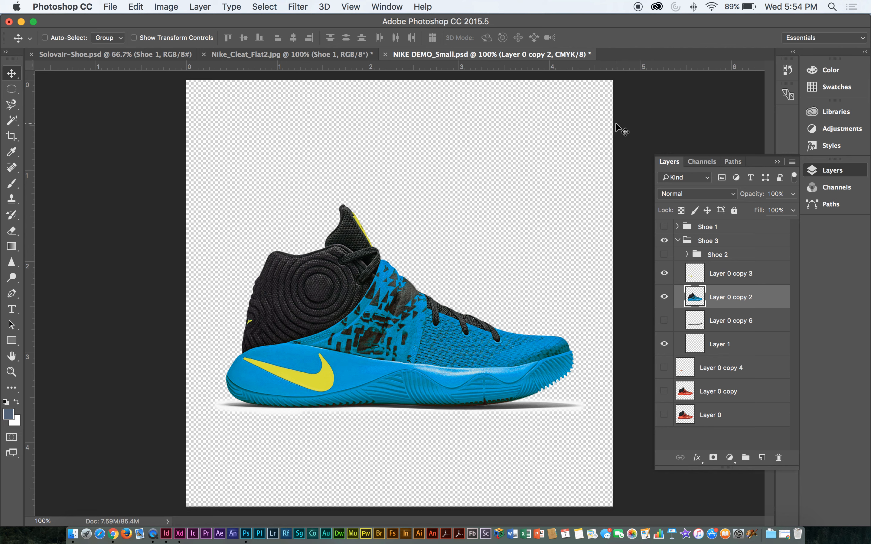
{"action": "left_click", "coordinate": [167, 6]}
{"action": "mouse_move", "coordinate": [172, 39]}
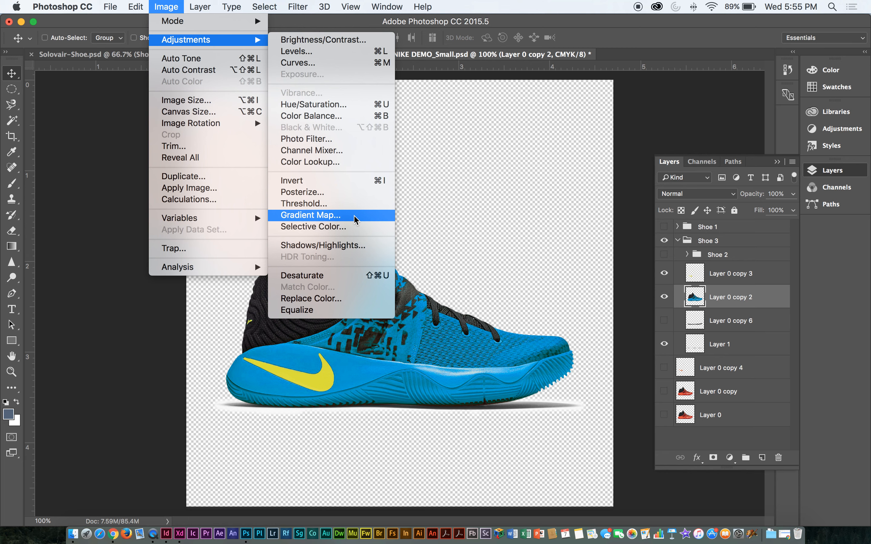
{"action": "left_click", "coordinate": [138, 149]}
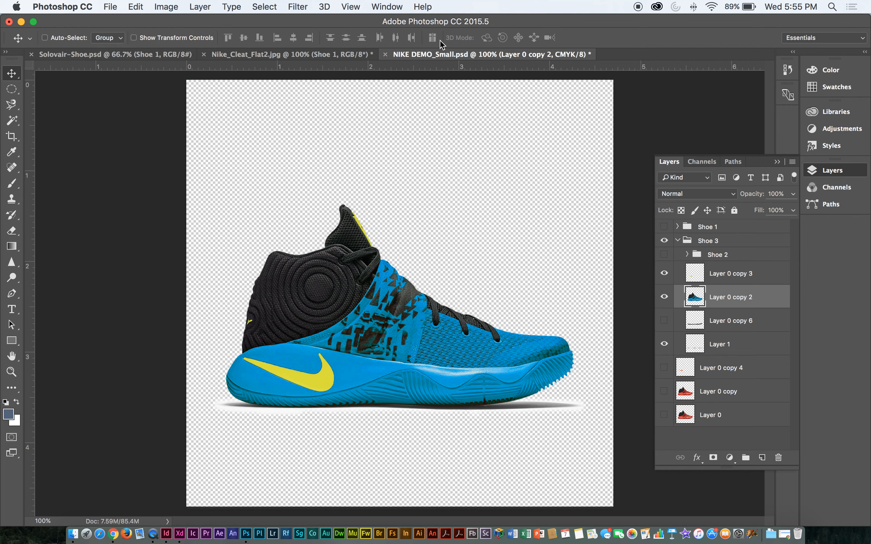